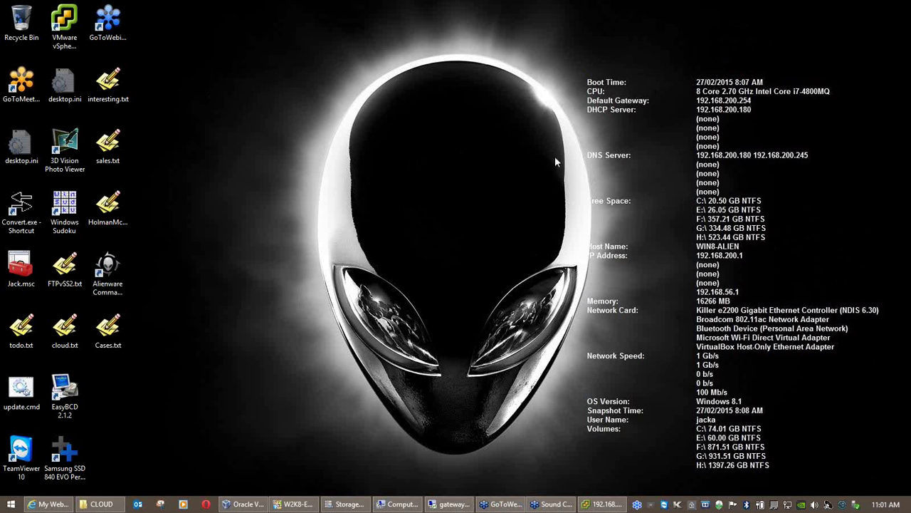
# Step: Select the W2K8-ENT-SA managed folder under WIN8-ALIEN and start a new HeadStart Restore job
pyautogui.click(347, 504)
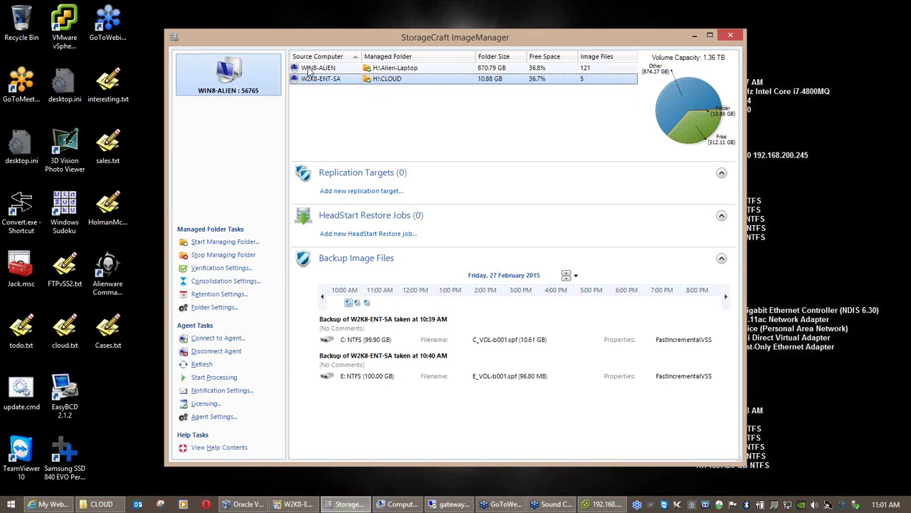
pyautogui.click(378, 67)
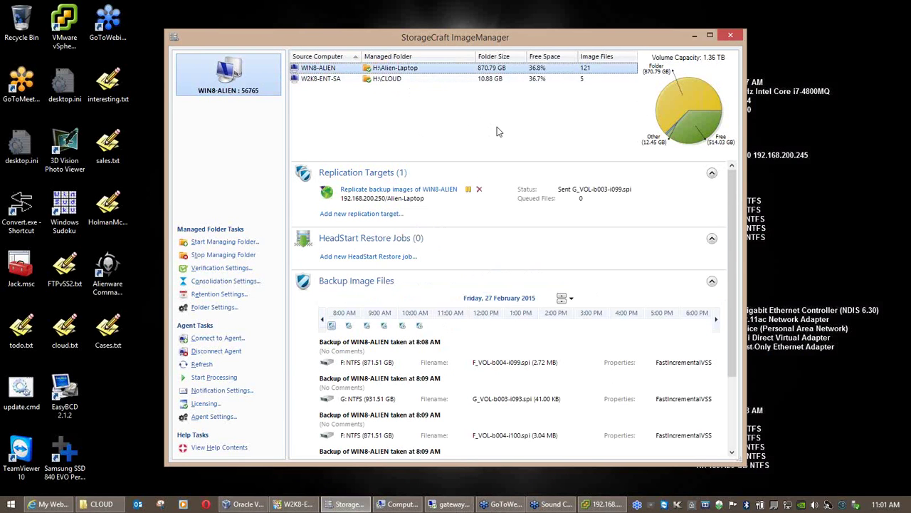
pyautogui.click(332, 79)
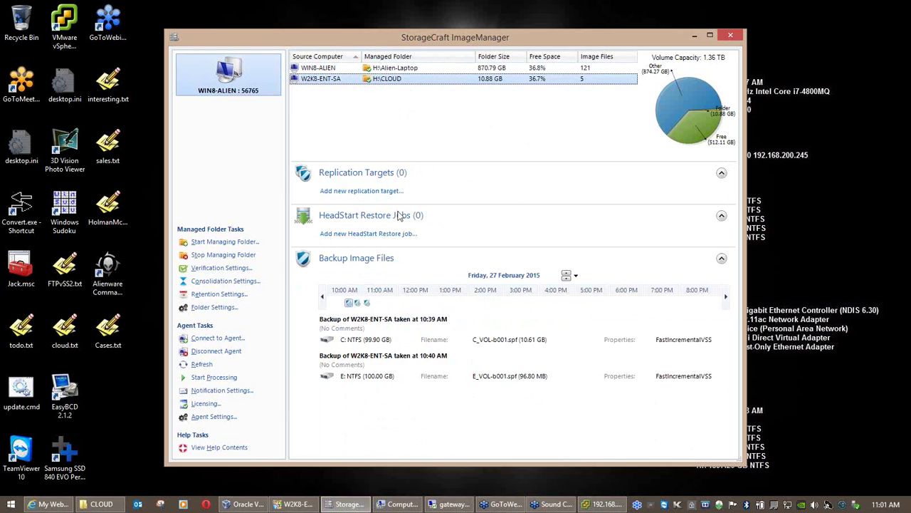
pyautogui.click(383, 236)
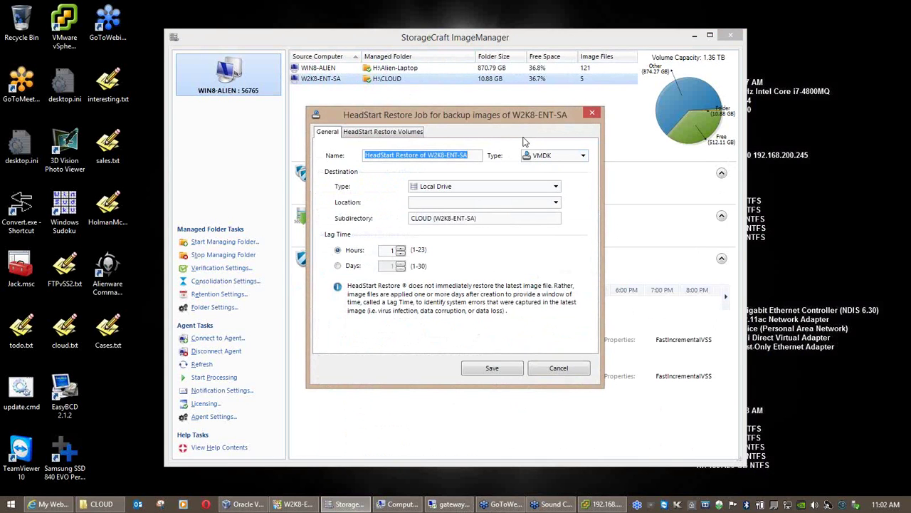
pyautogui.click(583, 155)
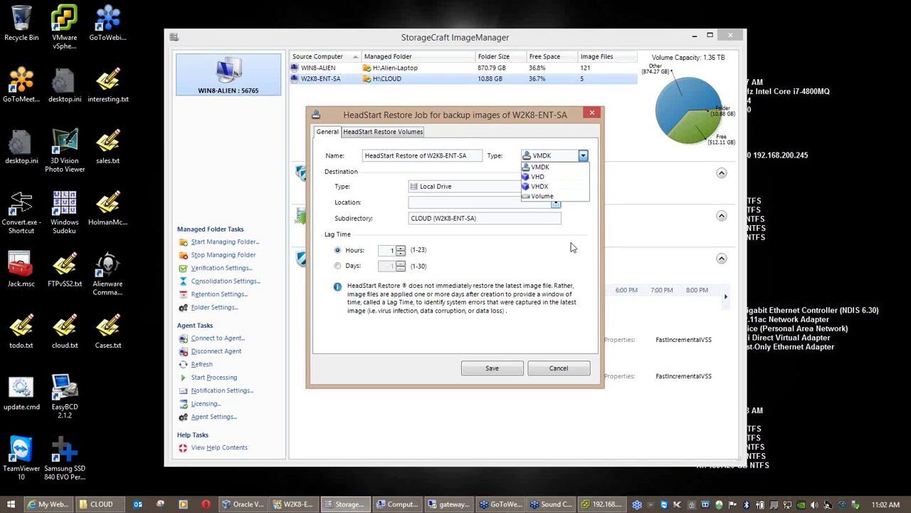
pyautogui.click(561, 167)
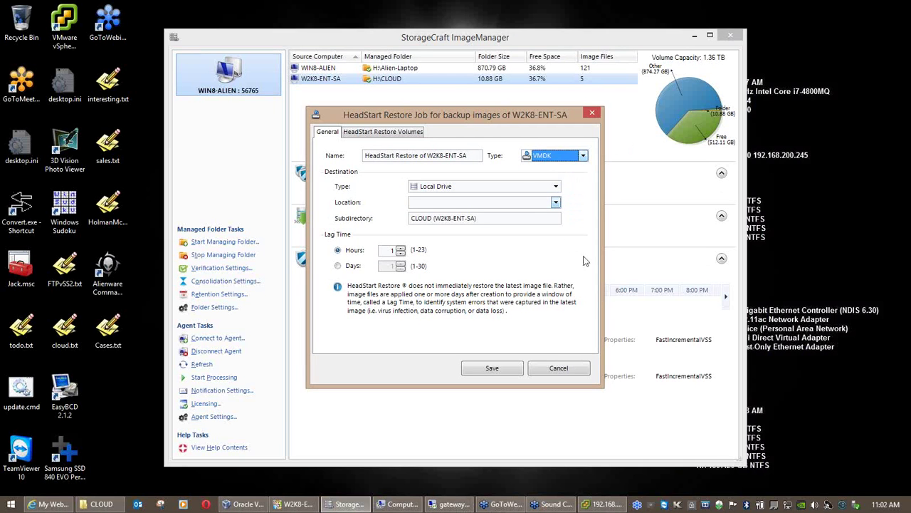
pyautogui.click(558, 368)
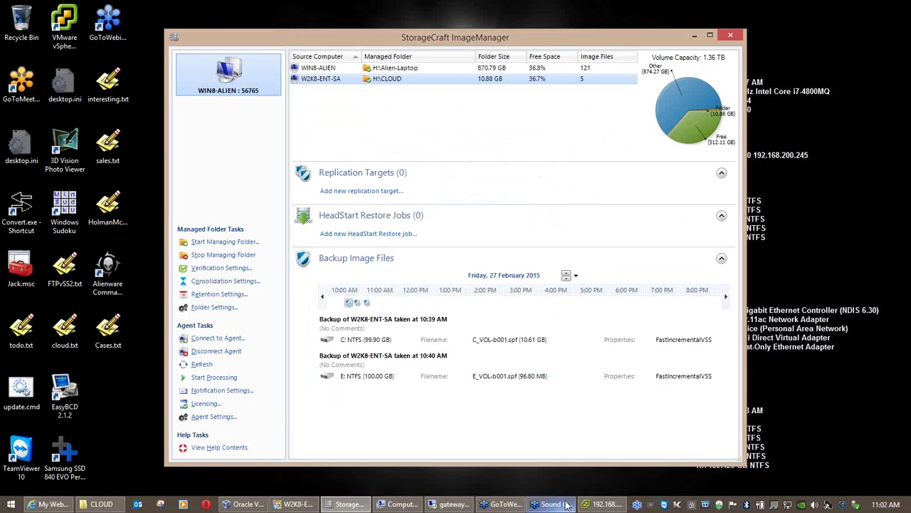
# Step: Inspect the SC-File-VM and Wellington virtual machines on the ESXi host, then close vSphere Client
pyautogui.click(605, 504)
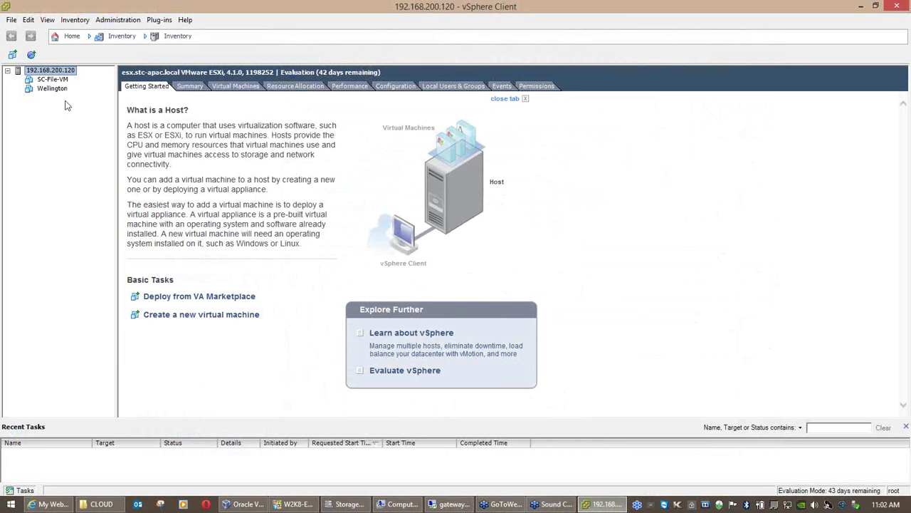
pyautogui.click(53, 88)
pyautogui.click(55, 79)
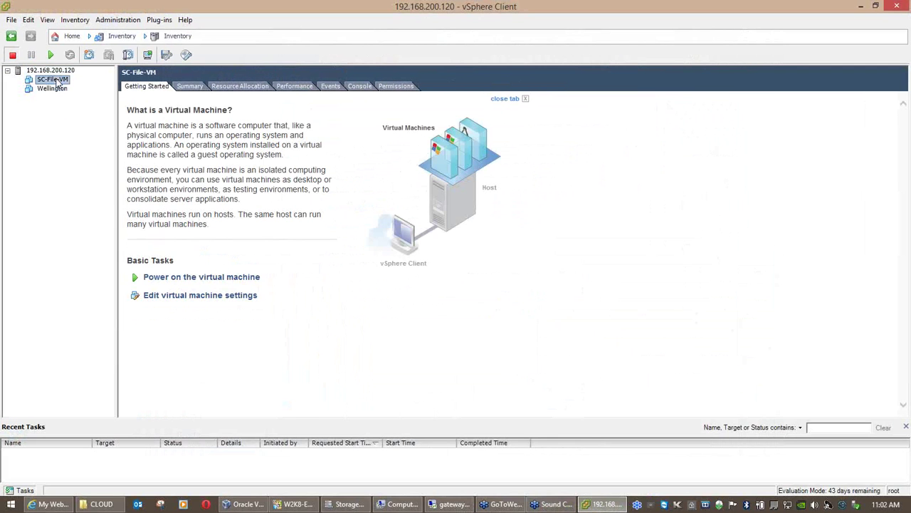
pyautogui.click(61, 71)
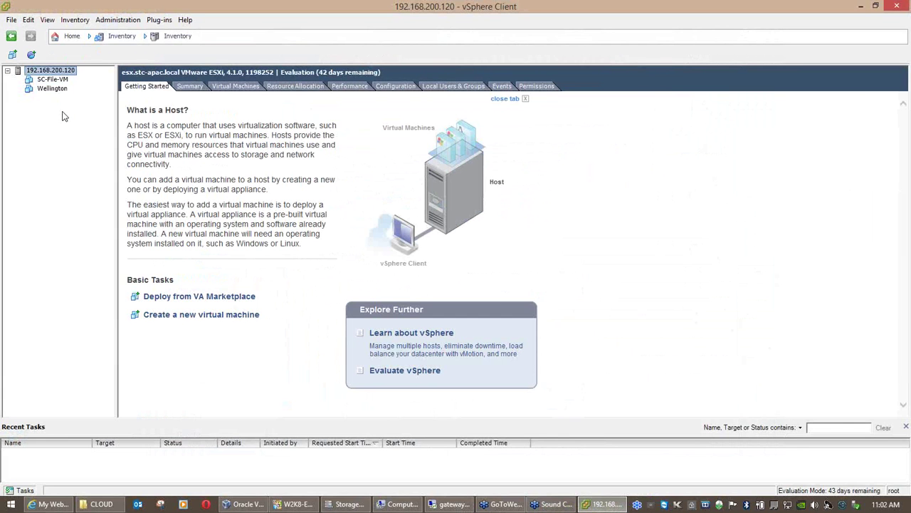
pyautogui.click(57, 80)
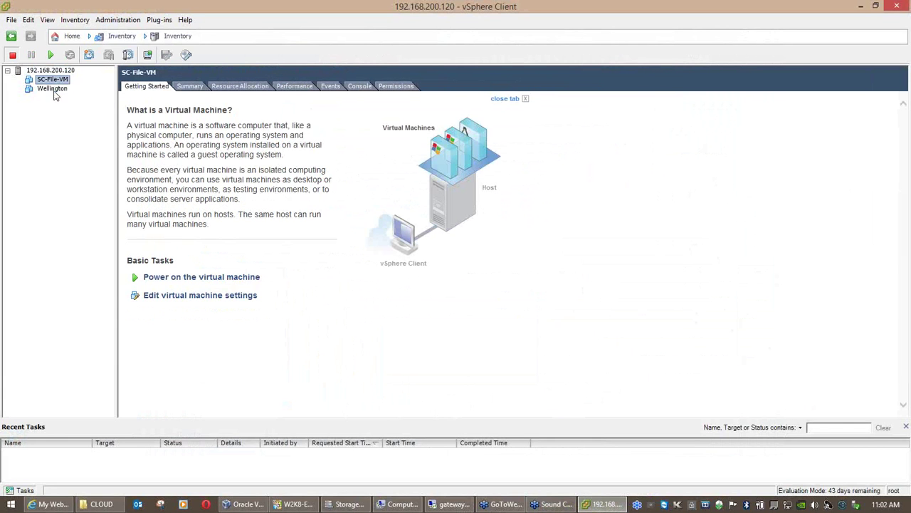
pyautogui.click(63, 89)
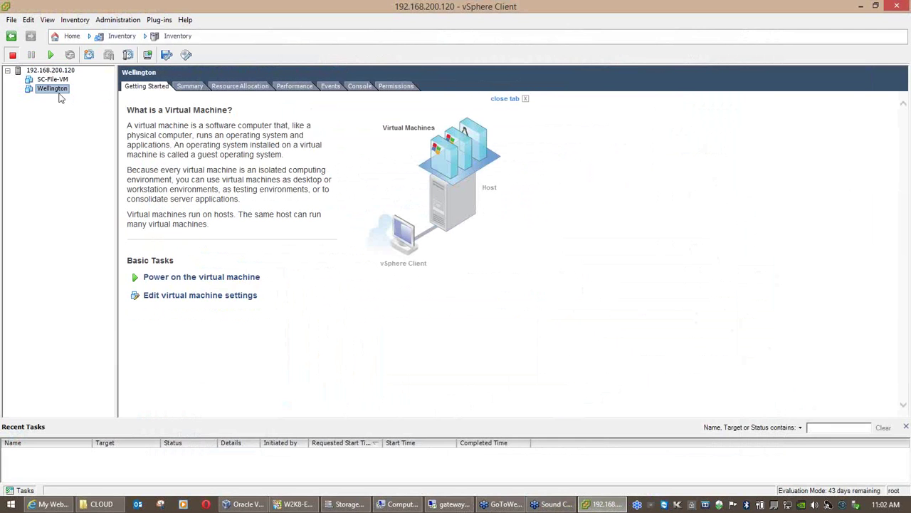
pyautogui.click(896, 9)
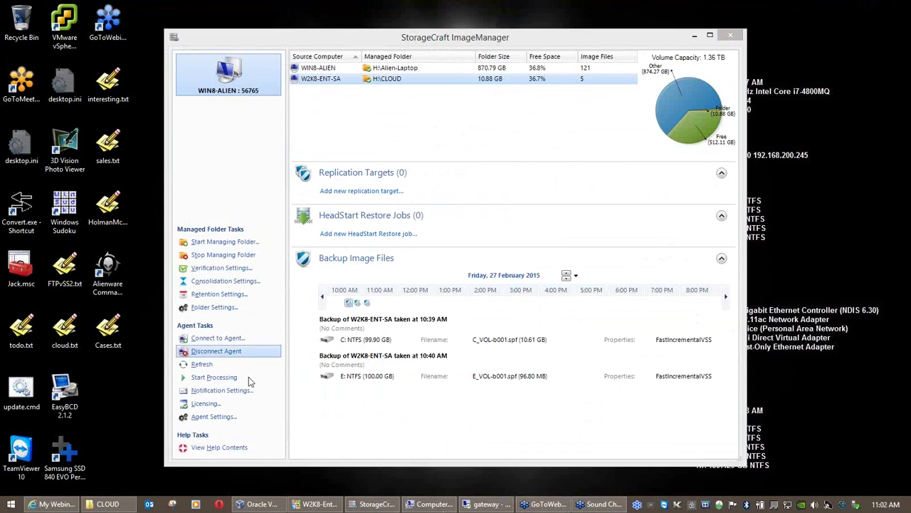
# Step: Glance at the W2K8 VirtualBox machine, minimize it, and switch to the gateway Hyper-V session
pyautogui.click(310, 466)
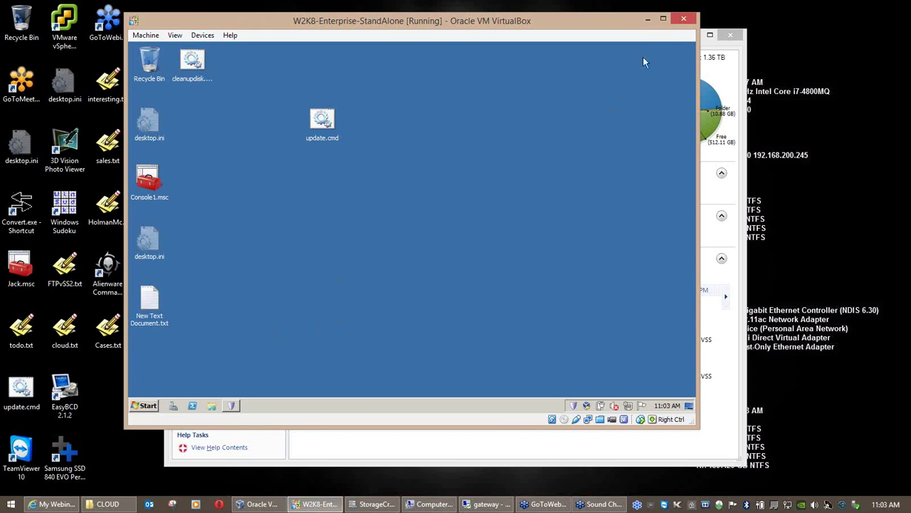
pyautogui.click(647, 19)
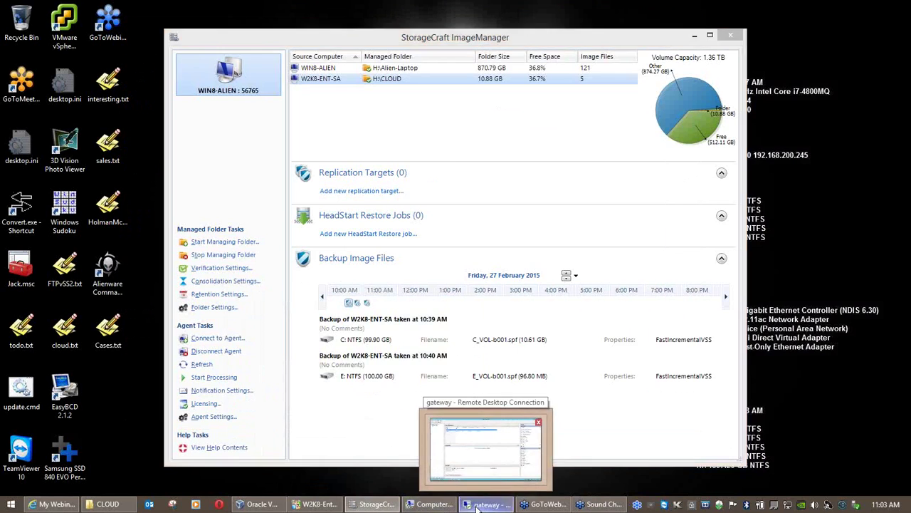
pyautogui.click(477, 507)
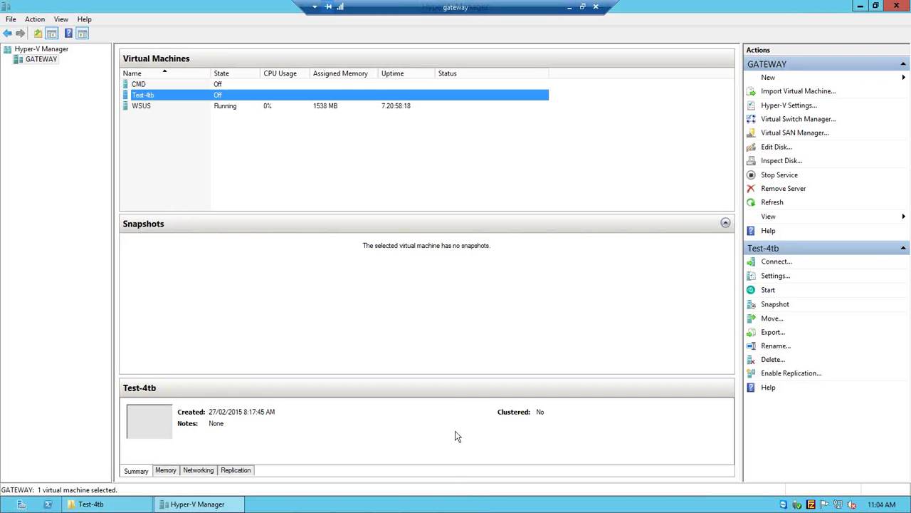
# Step: Review the WSUS and Test-4tb VM details in Hyper-V Manager, then minimize the gateway session
pyautogui.click(860, 8)
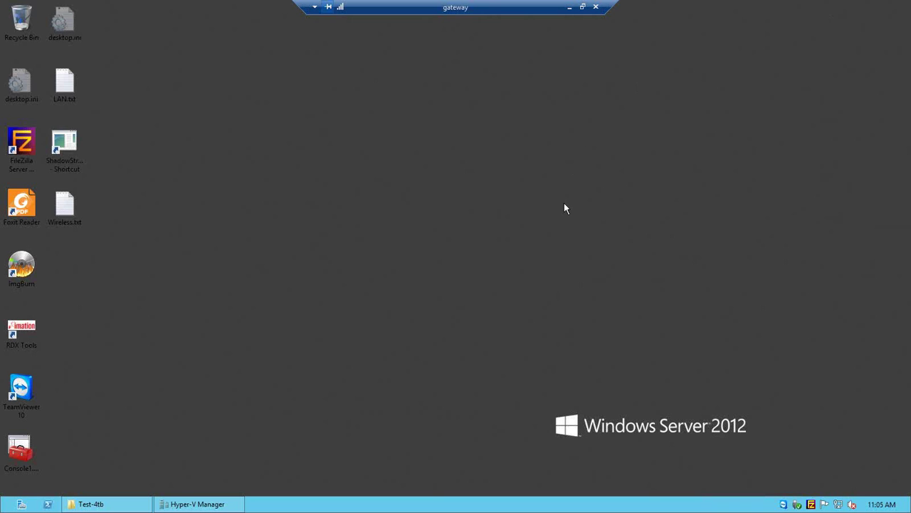
pyautogui.click(197, 504)
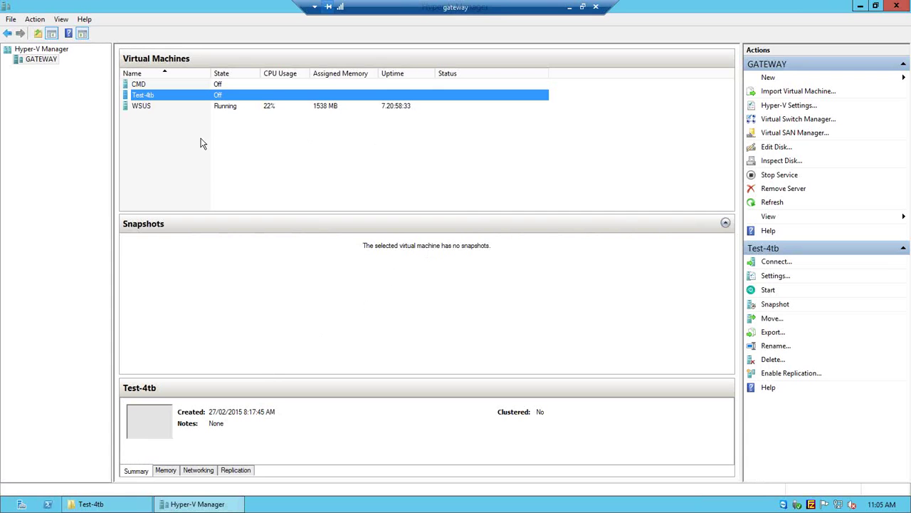
pyautogui.click(152, 108)
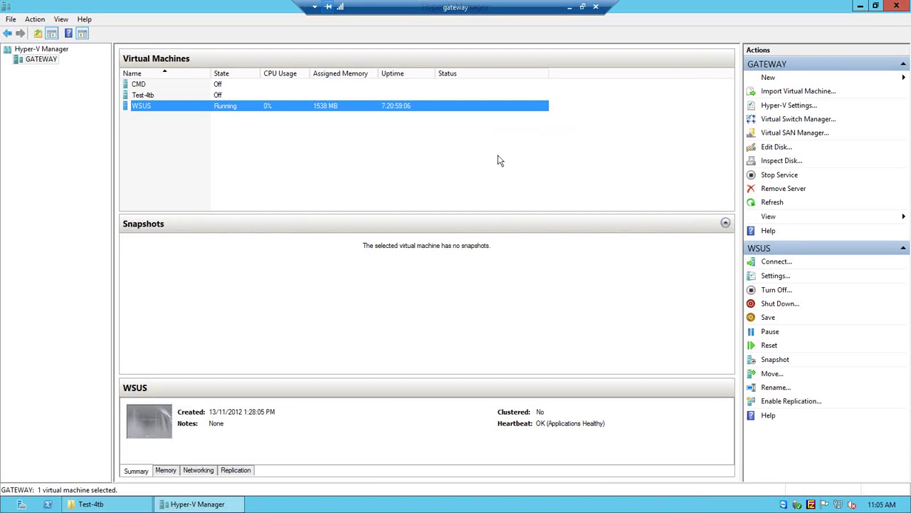
pyautogui.click(142, 96)
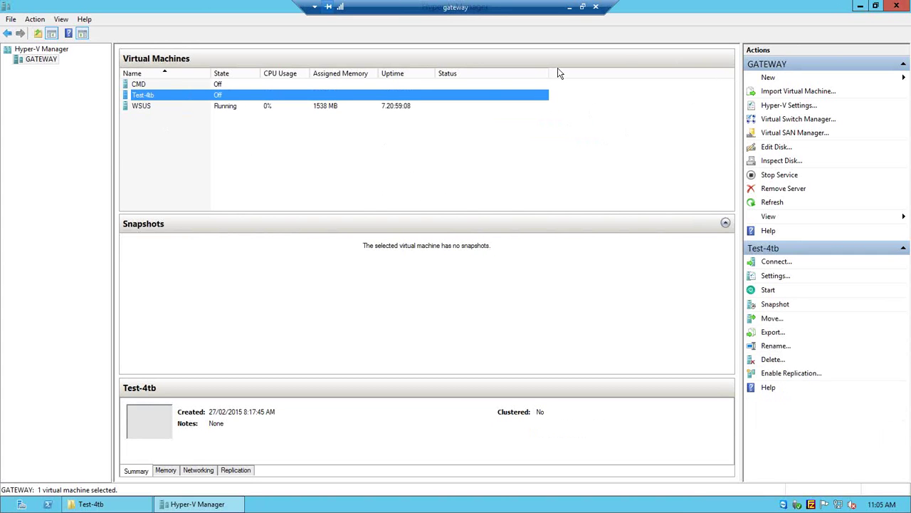
pyautogui.click(860, 8)
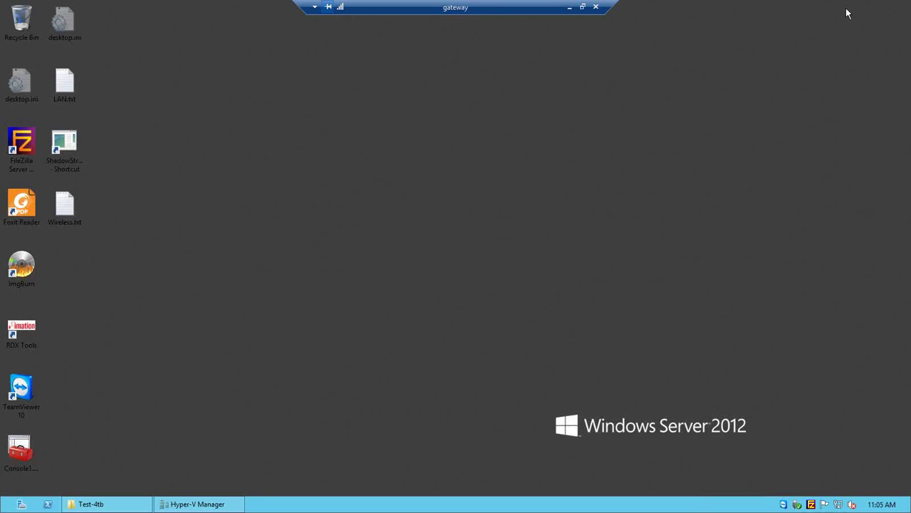
pyautogui.click(569, 7)
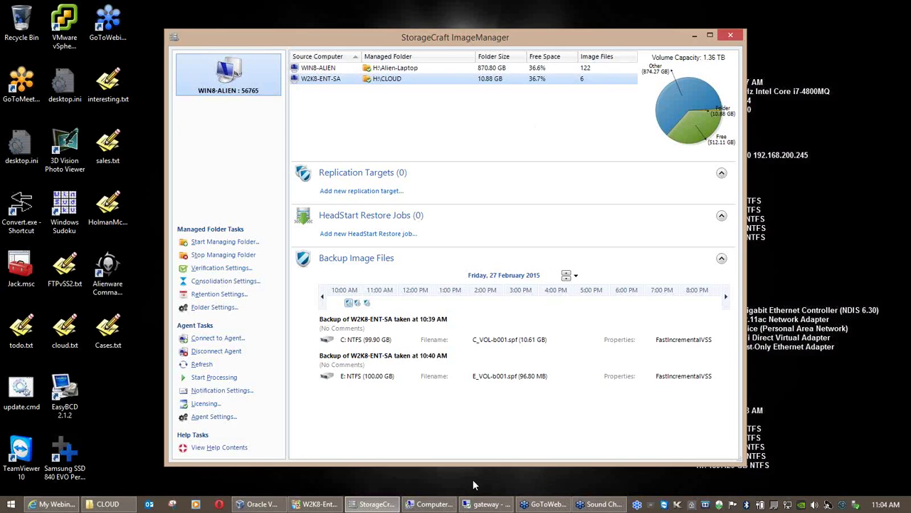
pyautogui.click(610, 504)
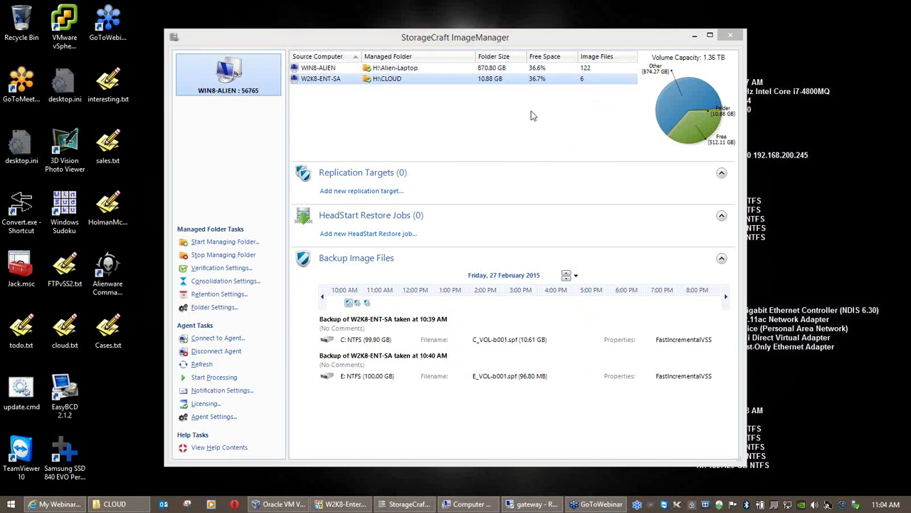
pyautogui.click(340, 504)
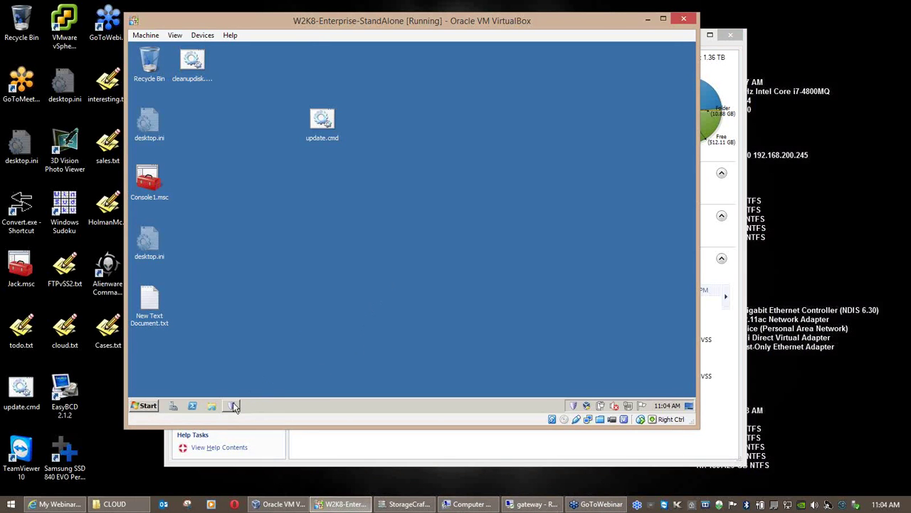
# Step: Open ShadowProtect inside the VM and view the guest's disk partition map
pyautogui.click(233, 404)
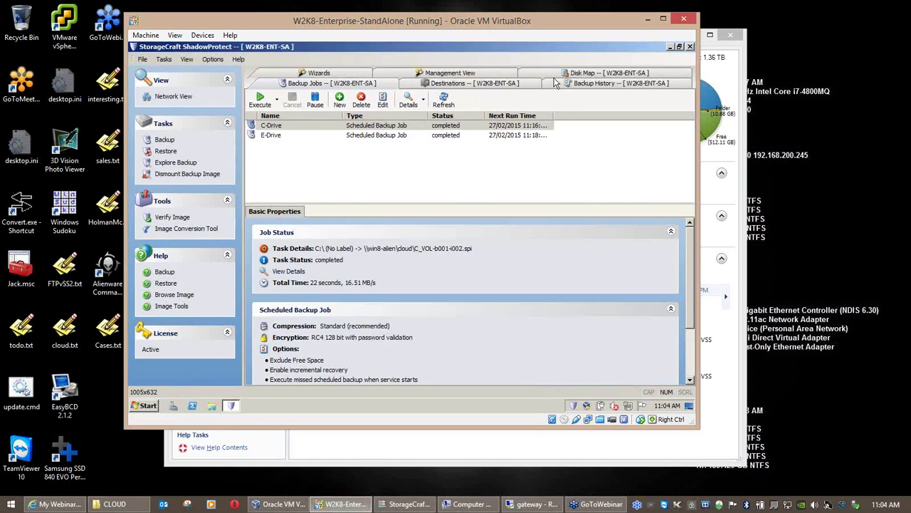
pyautogui.click(587, 74)
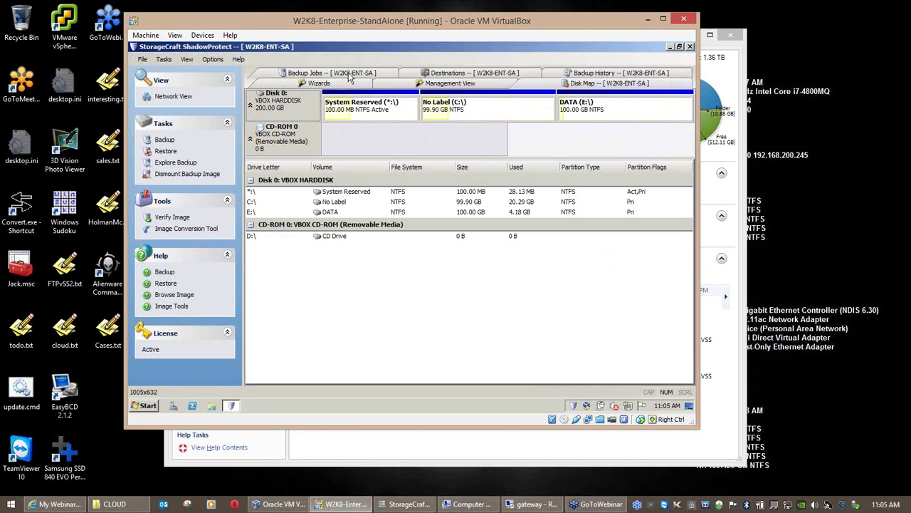
pyautogui.click(349, 74)
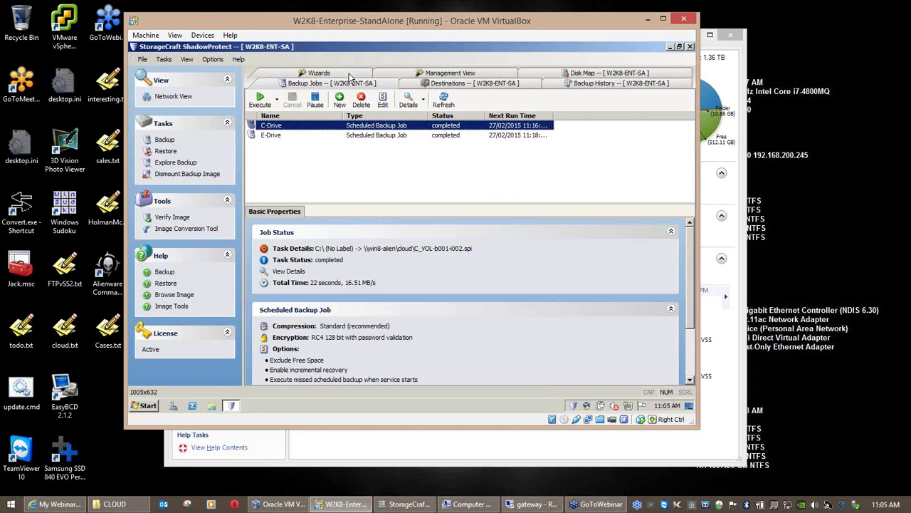
# Step: Review the C-Drive and E-Drive backup jobs' details and schedules, then minimize VirtualBox
pyautogui.click(298, 136)
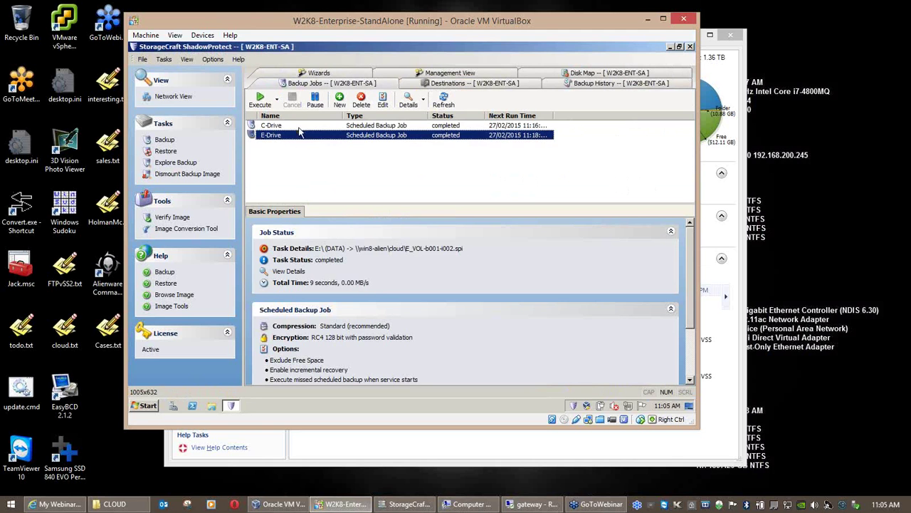
pyautogui.click(303, 126)
pyautogui.scroll(-2, 641, 265)
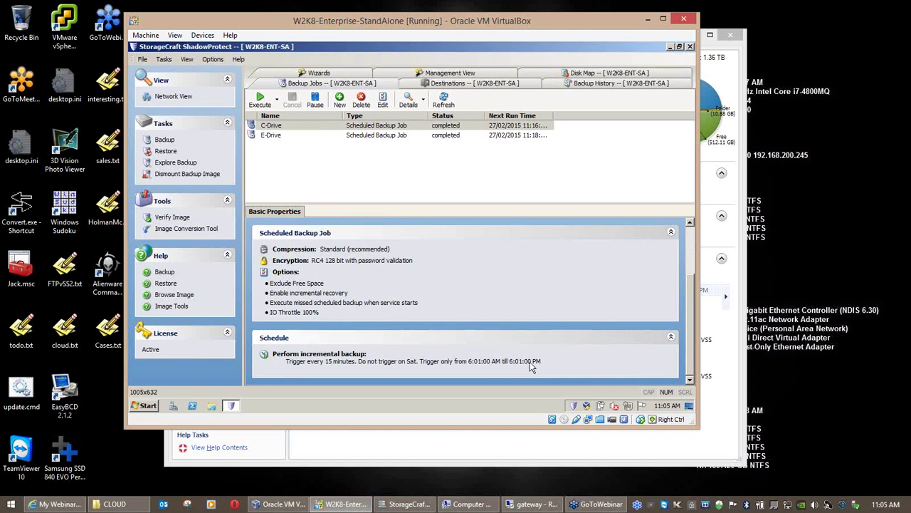
pyautogui.click(299, 136)
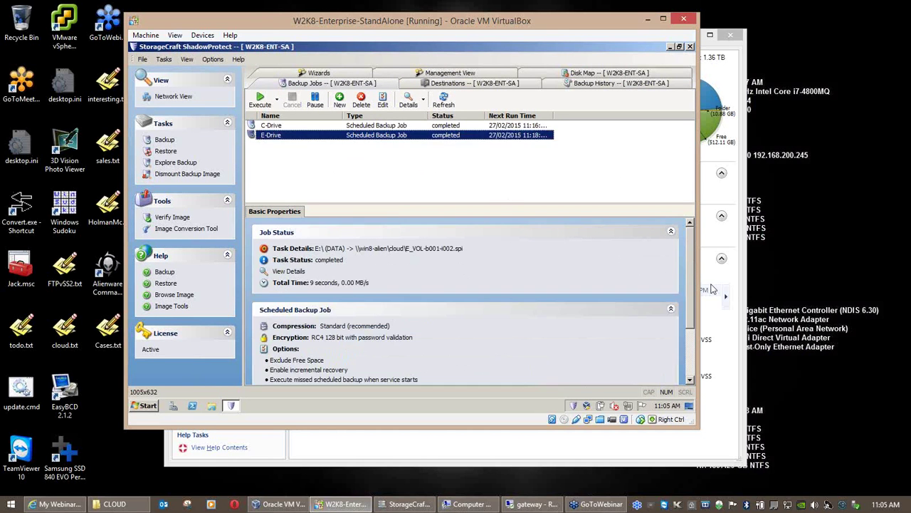
pyautogui.moveTo(690, 263); pyautogui.dragTo(689, 341)
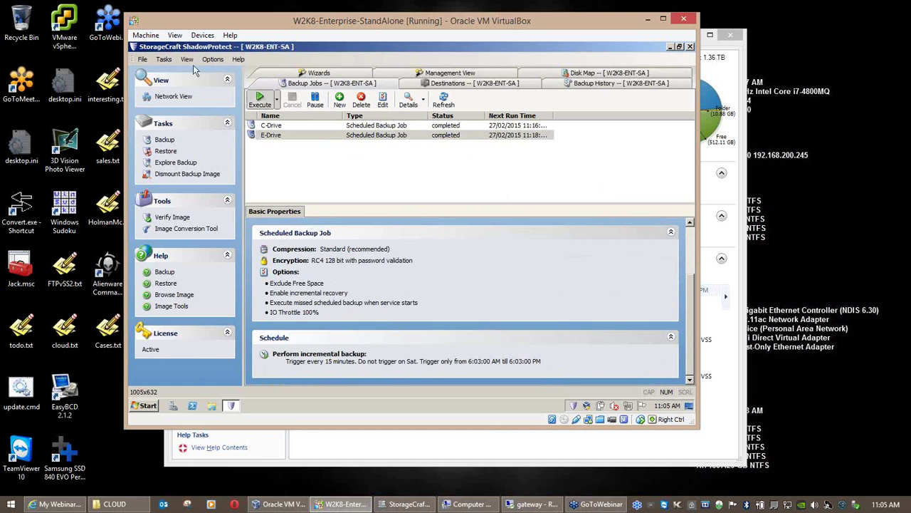
pyautogui.click(647, 20)
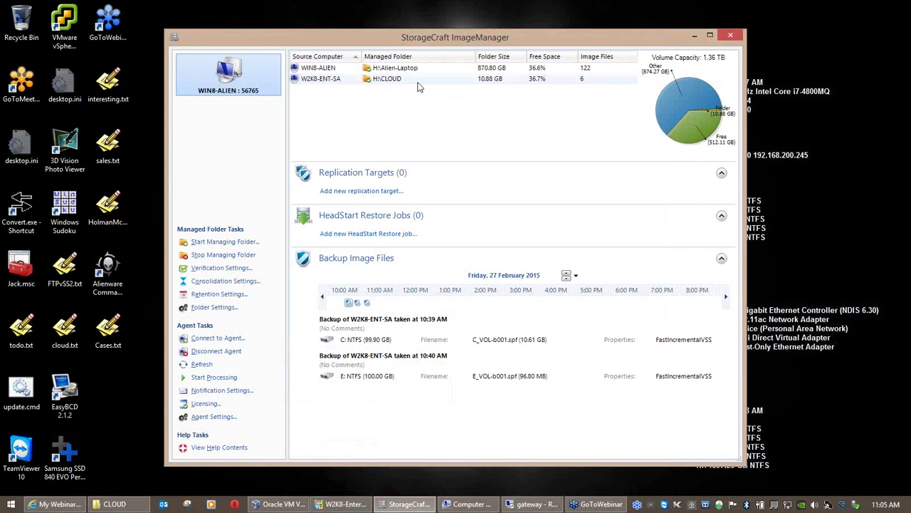
# Step: Select the W2K8-ENT-SA managed folder on H:\CLOUD
pyautogui.click(462, 79)
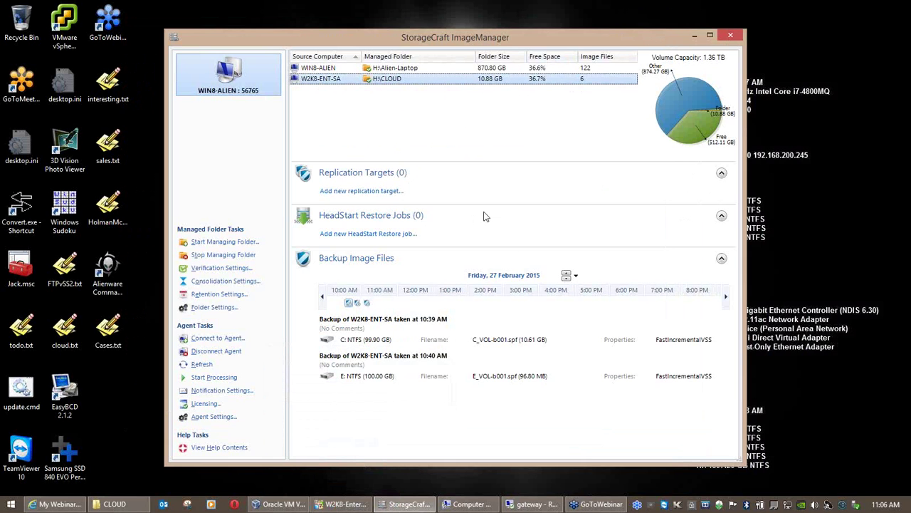
# Step: Create a W2K8-ENT-SA HeadStart Restore job targeting VMware ESX/ESXi server 192.168.200.120
pyautogui.click(385, 235)
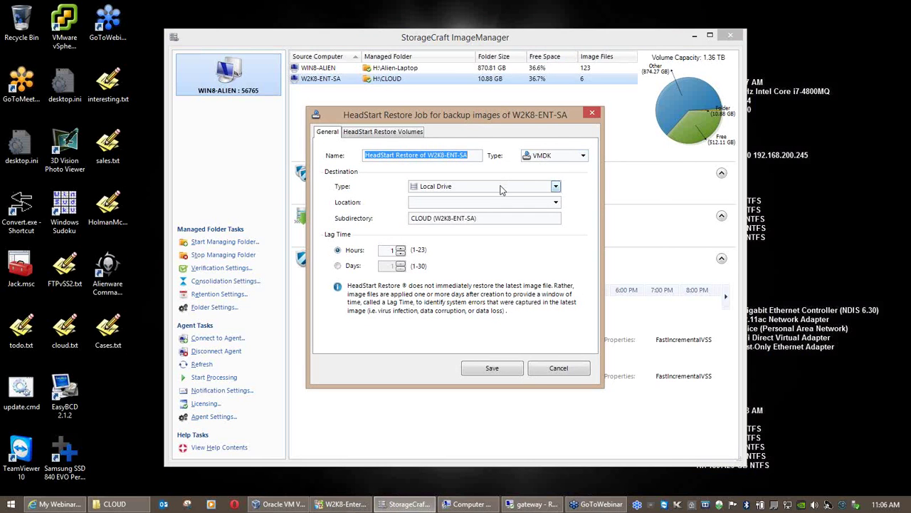
pyautogui.click(555, 187)
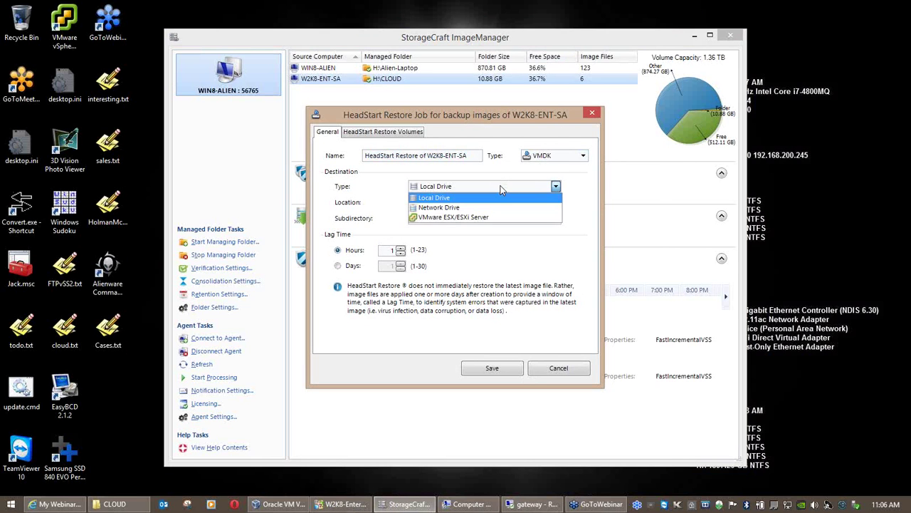
pyautogui.click(468, 218)
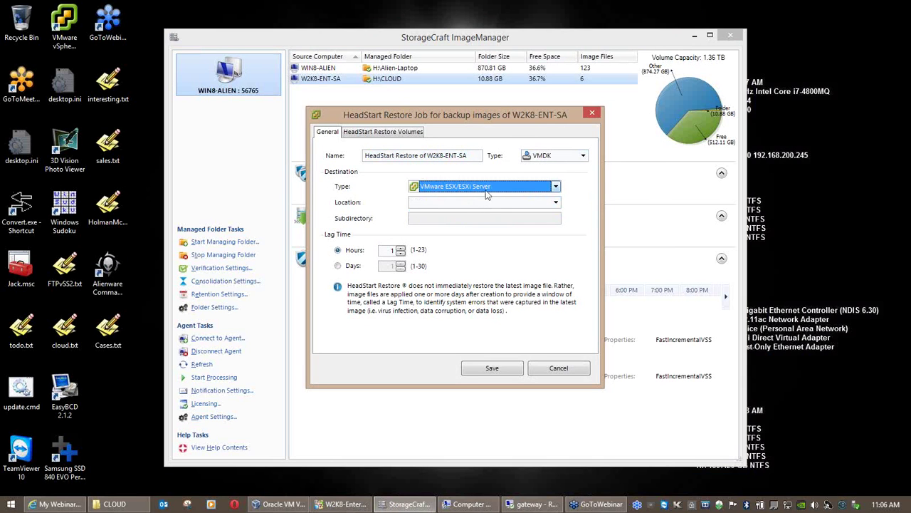
pyautogui.click(481, 203)
pyautogui.click(456, 214)
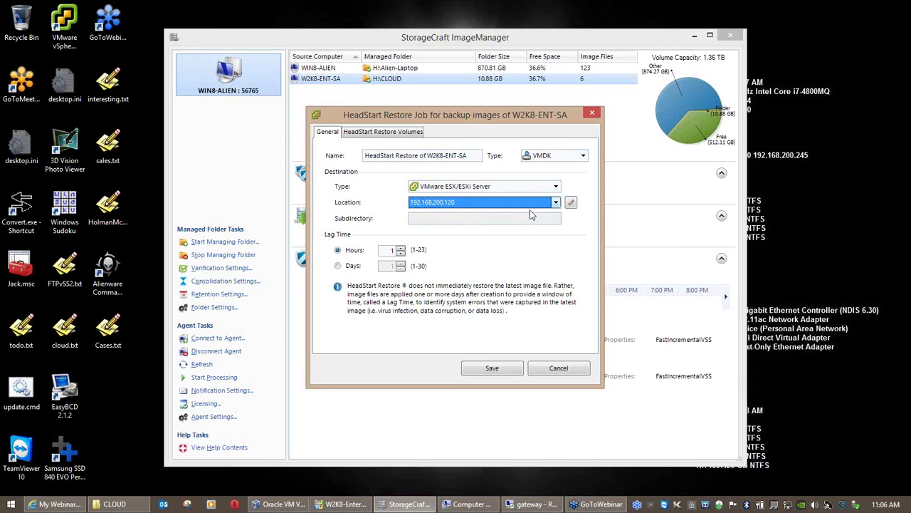
pyautogui.click(571, 203)
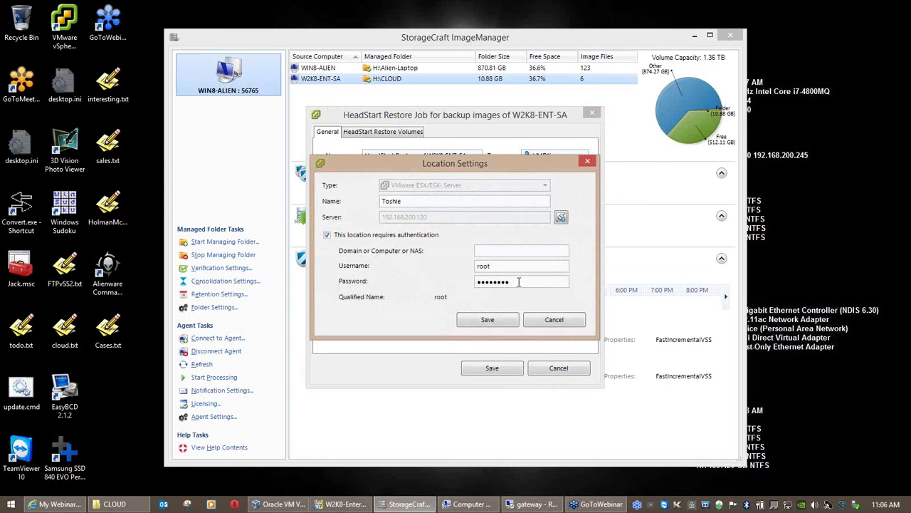
# Step: Save the existing login settings for ESXi server 192.168.200.120
pyautogui.click(502, 322)
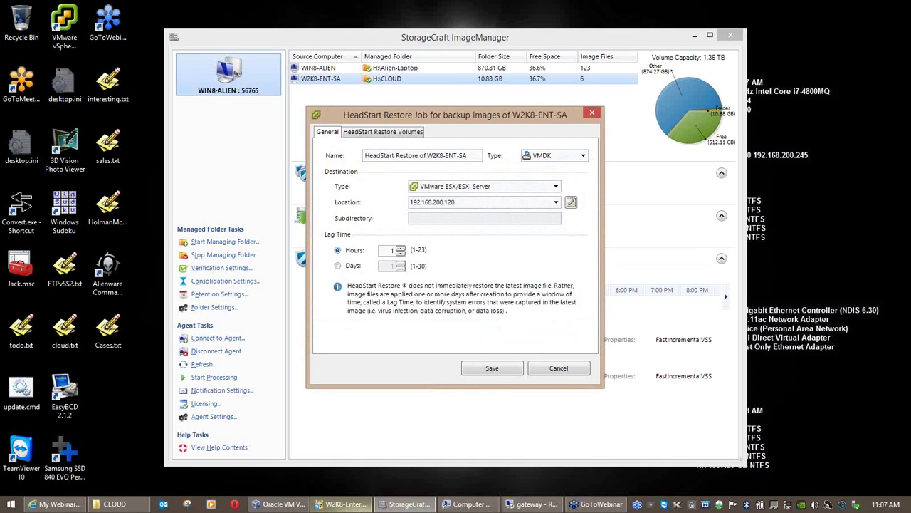
pyautogui.moveTo(347, 507)
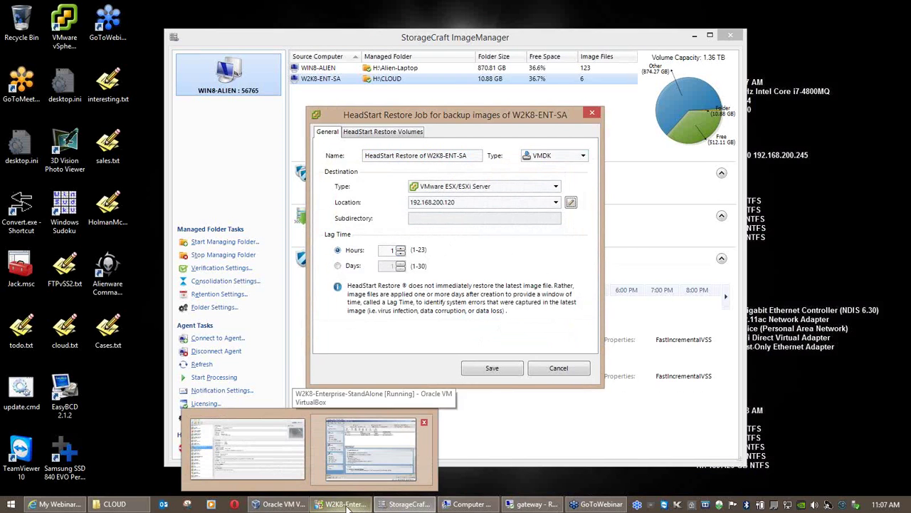
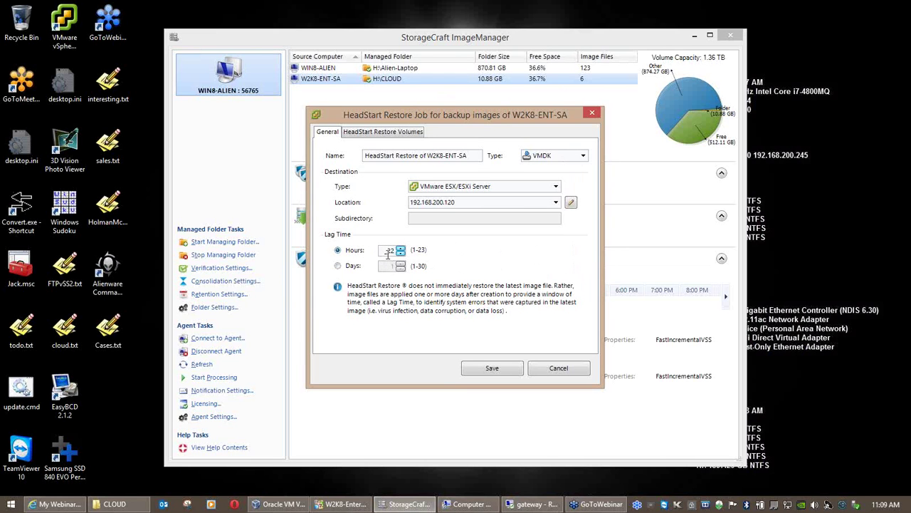
# Step: Delete the 22-hour lag value and list the E_VOL-b001.spf and C_VOL-b001.spf base images for adding
pyautogui.doubleClick(389, 250)
pyautogui.press('BackSpace')
pyautogui.click(394, 137)
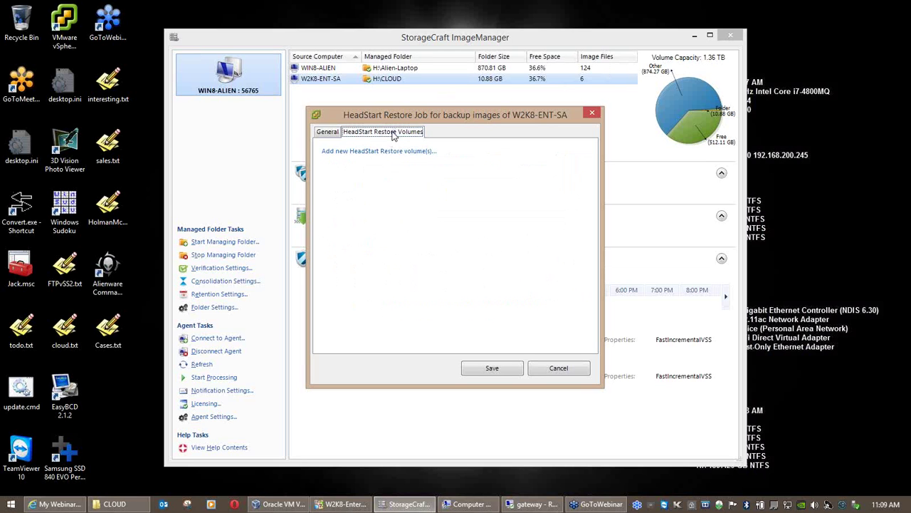
pyautogui.click(388, 152)
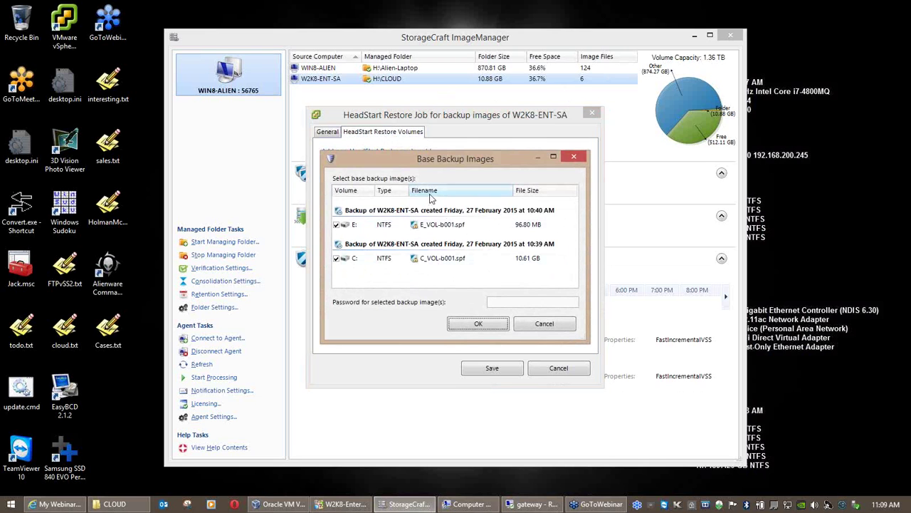
# Step: Enter the backup images' encryption password to add C_VOL-b001.spf and E_VOL-b001.spf as restore volumes
pyautogui.click(520, 304)
pyautogui.write('••••••••')
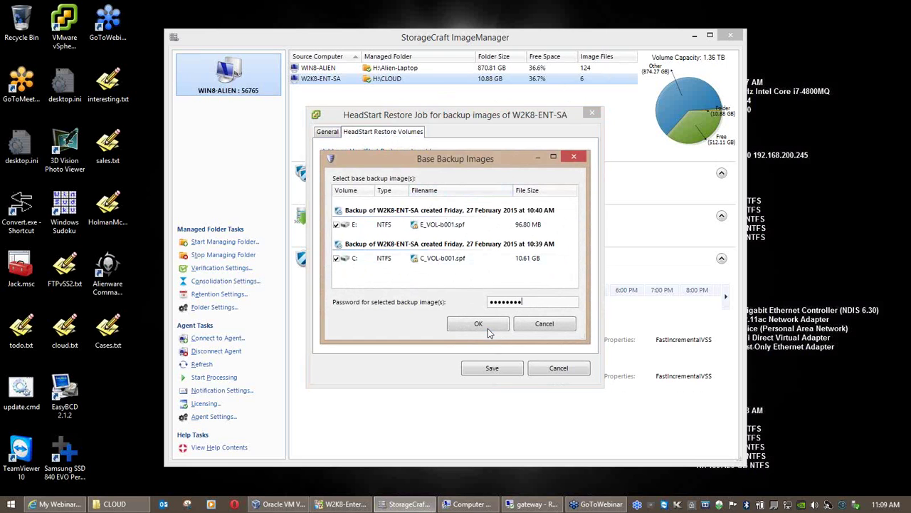
pyautogui.click(488, 327)
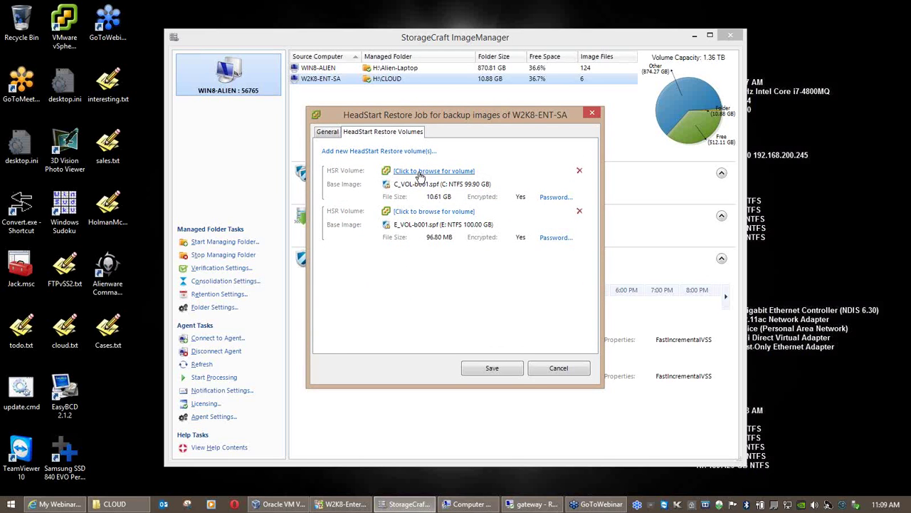
# Step: Browse for the C: volume target, accept the ESX certificate, and expand host esx.stc-apac.local under ha-datacenter
pyautogui.click(420, 172)
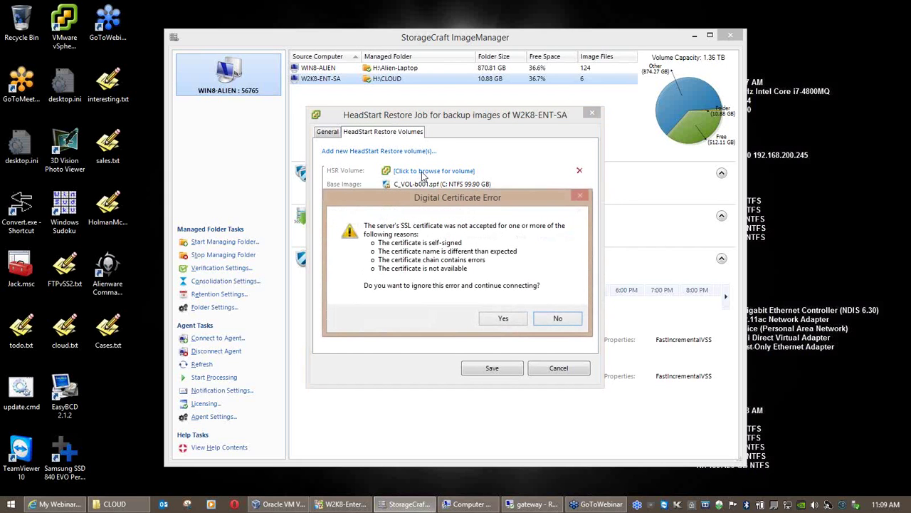
pyautogui.click(506, 319)
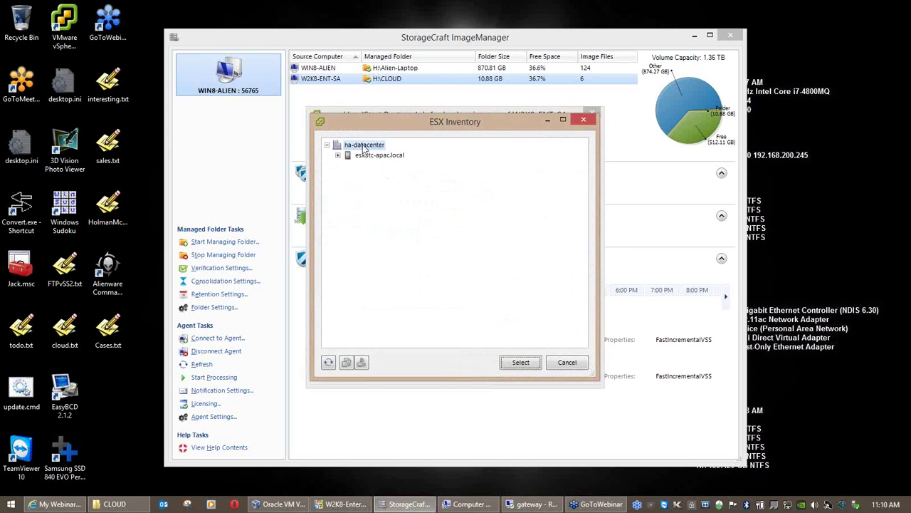
pyautogui.click(365, 146)
pyautogui.click(338, 155)
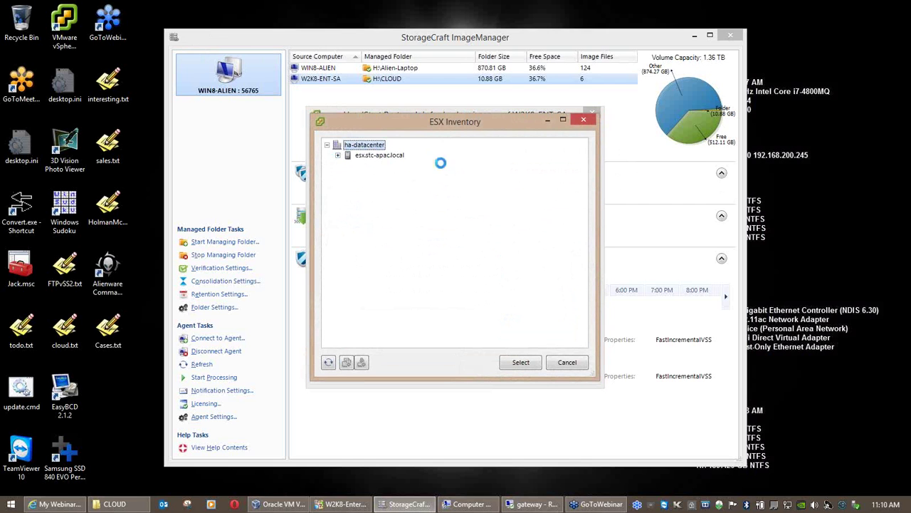
pyautogui.click(395, 154)
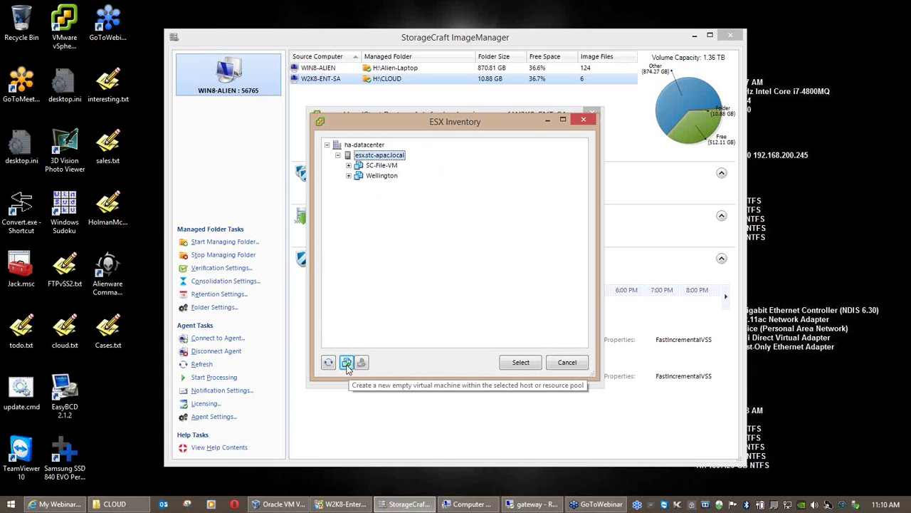
# Step: Create the minimal virtual machine A-W2k8-ENT-SA on DataStore1 of esx.stc-apac.local
pyautogui.click(347, 363)
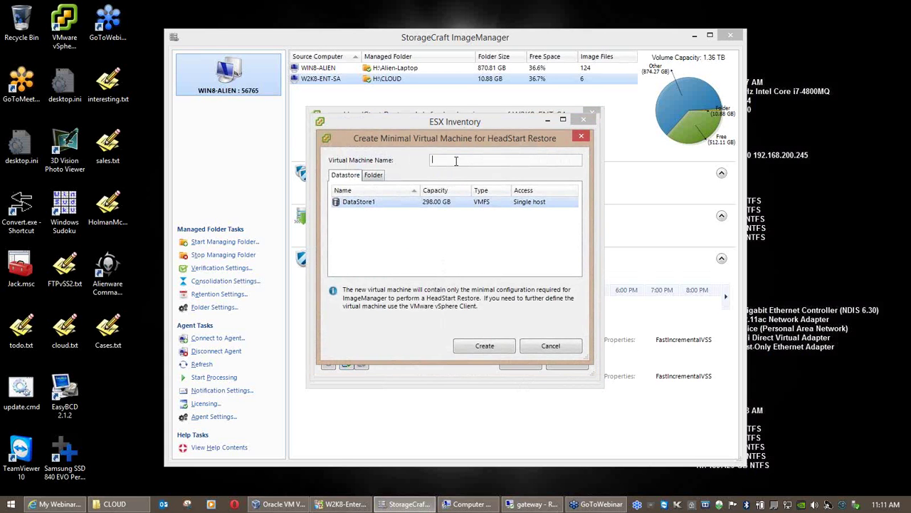
pyautogui.write('A-WIN')
pyautogui.press('BackSpace')
pyautogui.write('2k')
pyautogui.write('8-')
pyautogui.write('E')
pyautogui.write('NT')
pyautogui.press('BackSpace')
pyautogui.write('T')
pyautogui.write('_')
pyautogui.write('SA')
pyautogui.click(425, 203)
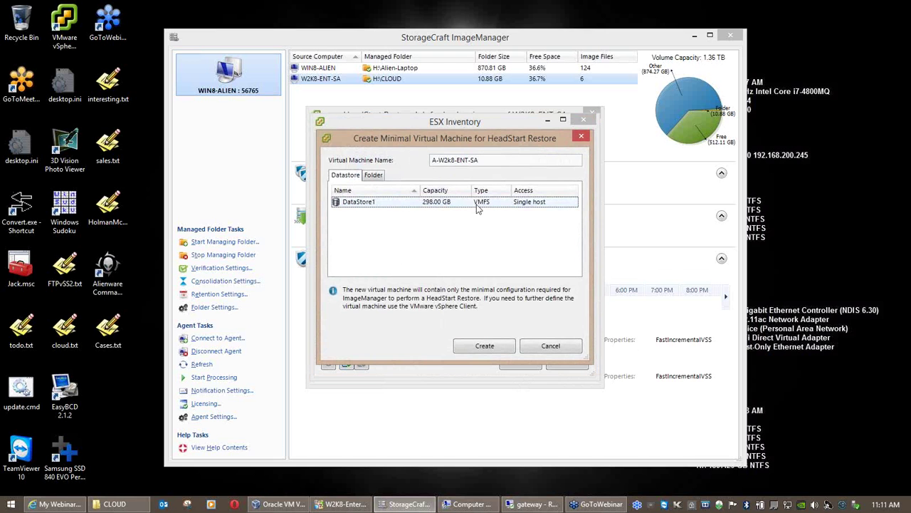
pyautogui.click(485, 346)
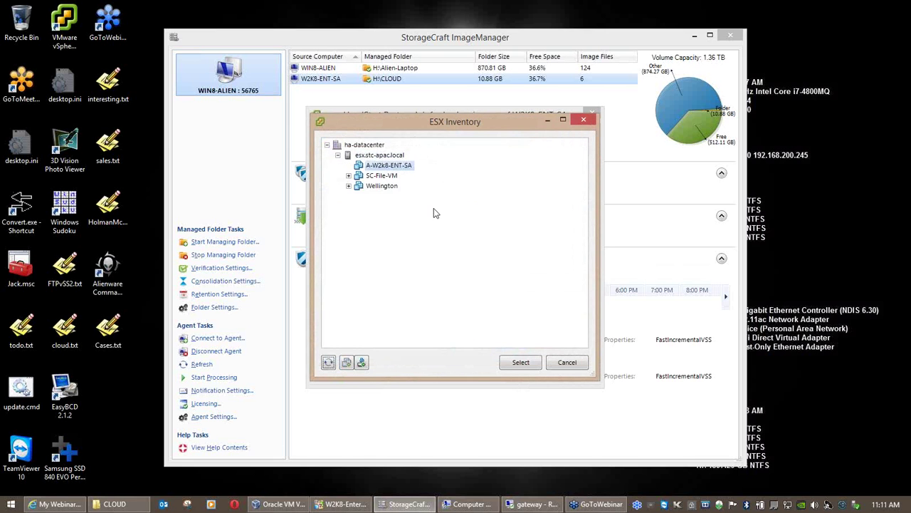
# Step: Add a 99.92 GB C-Drive.vmdk disk to A-W2k8-ENT-SA and select it as the C: target
pyautogui.click(362, 363)
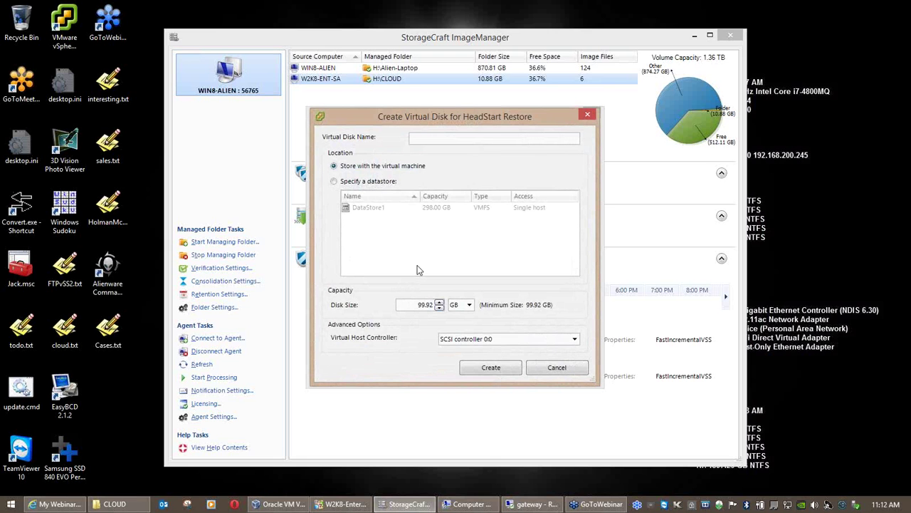
pyautogui.write('C-Drive')
pyautogui.click(482, 368)
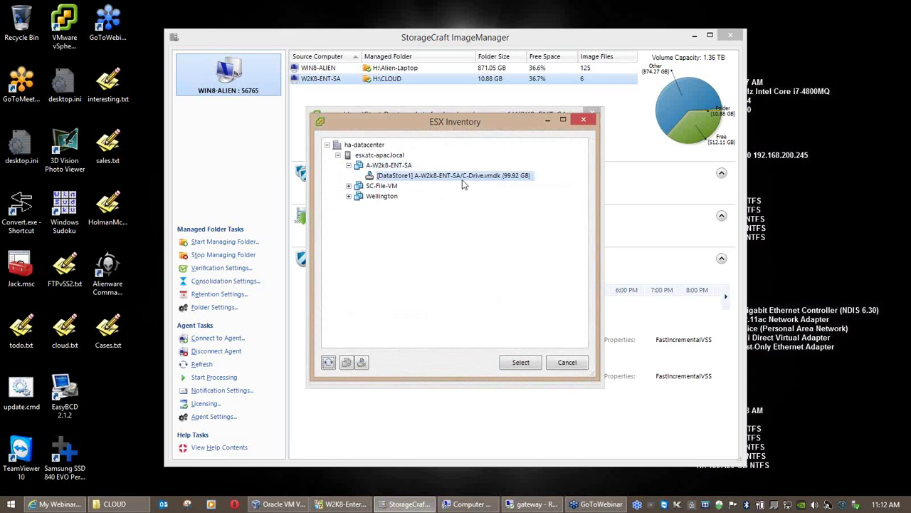
pyautogui.click(530, 366)
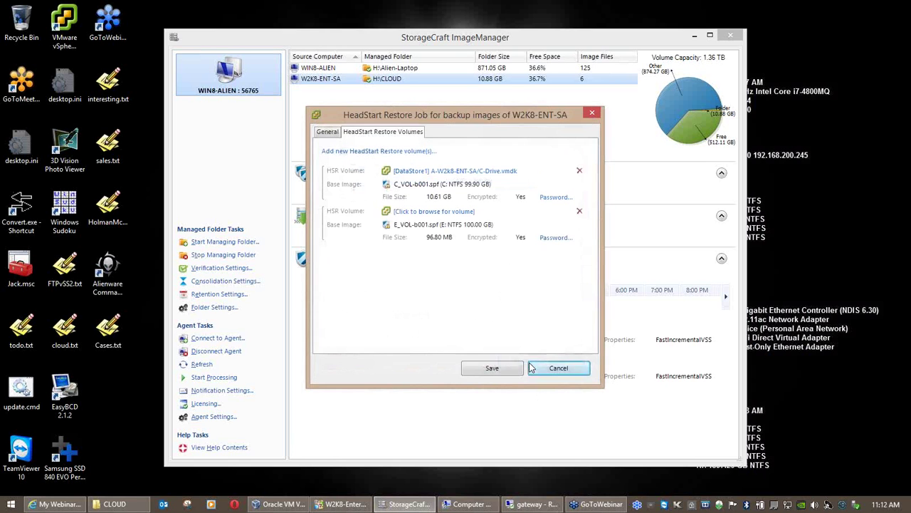
# Step: For the E: volume, add a 100.01 GB E-Drive.vmdk disk to A-W2k8-ENT-SA and select it
pyautogui.click(442, 212)
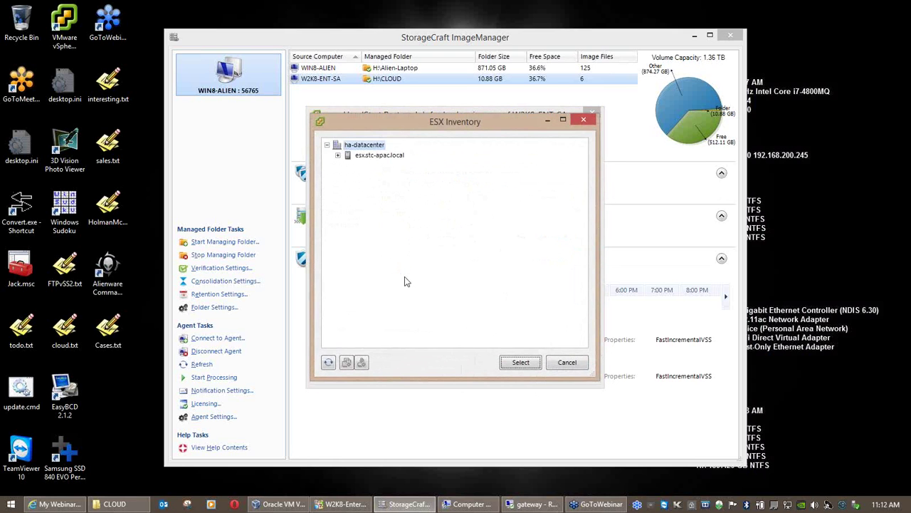
pyautogui.click(338, 154)
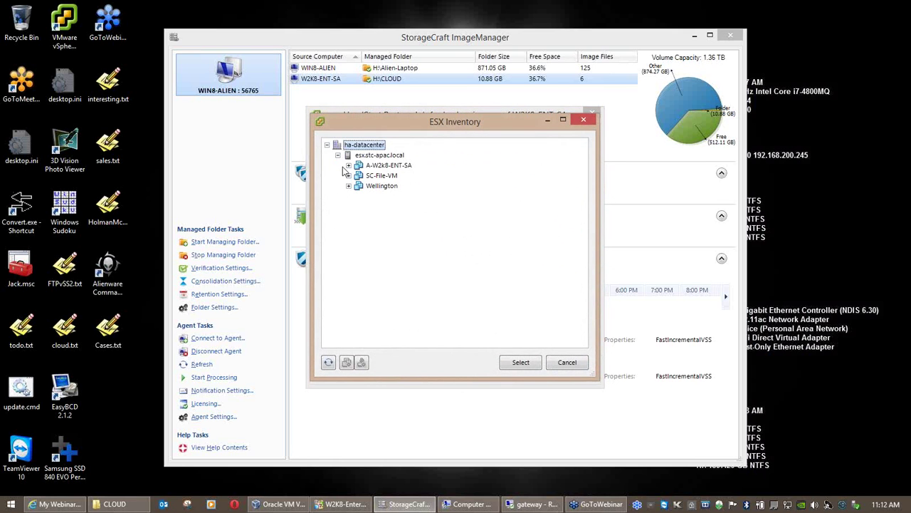
pyautogui.click(349, 165)
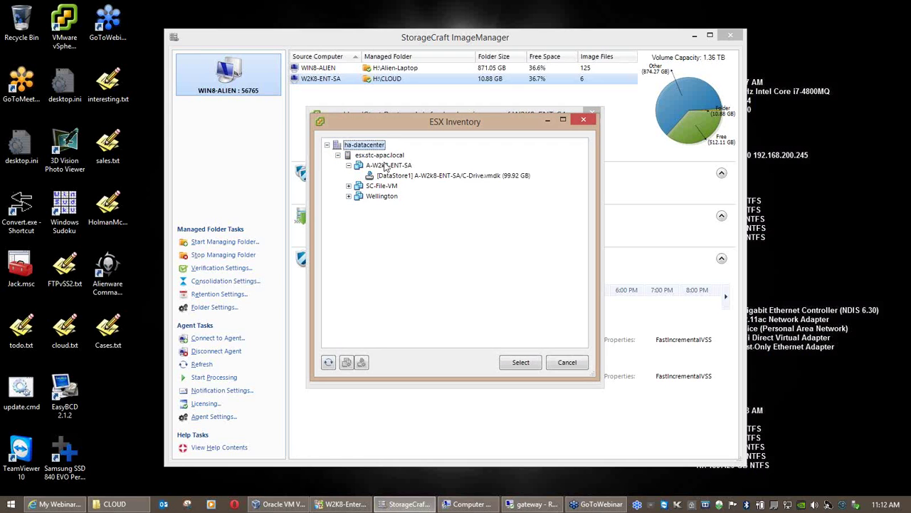
pyautogui.click(388, 165)
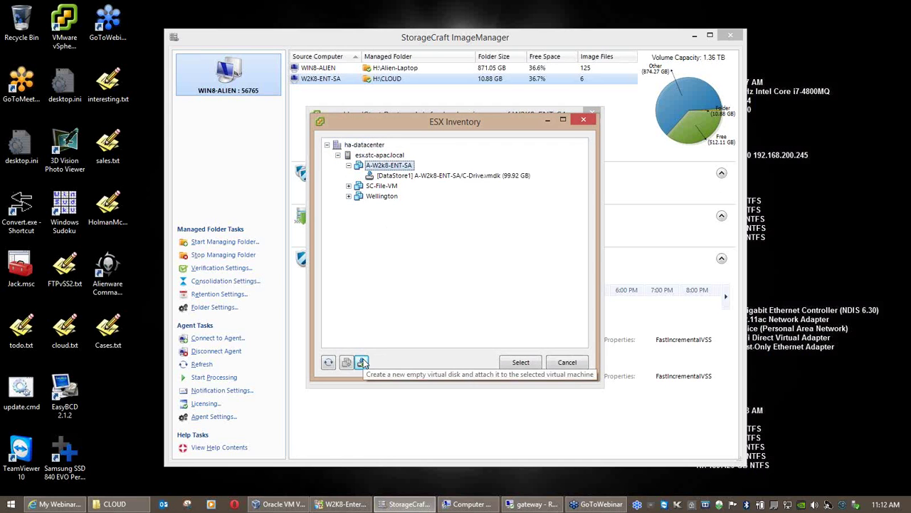
pyautogui.moveTo(473, 128); pyautogui.dragTo(370, 116)
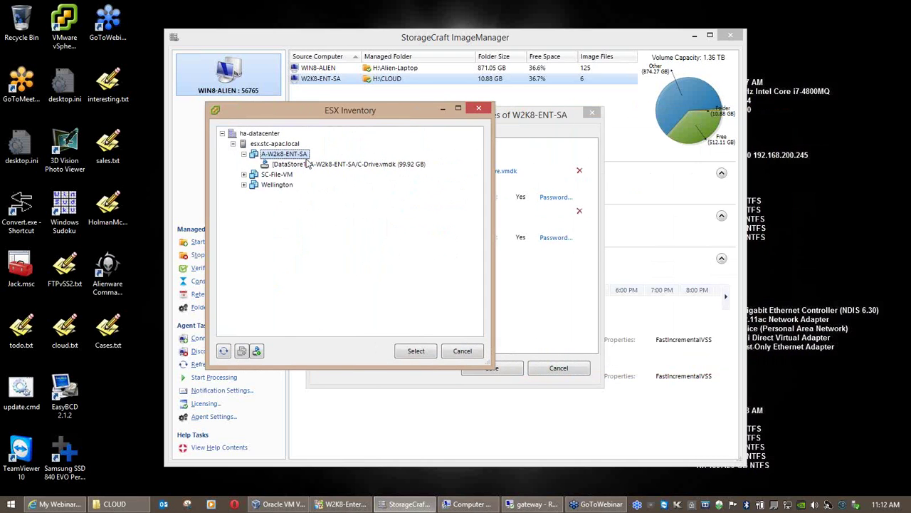
pyautogui.click(257, 351)
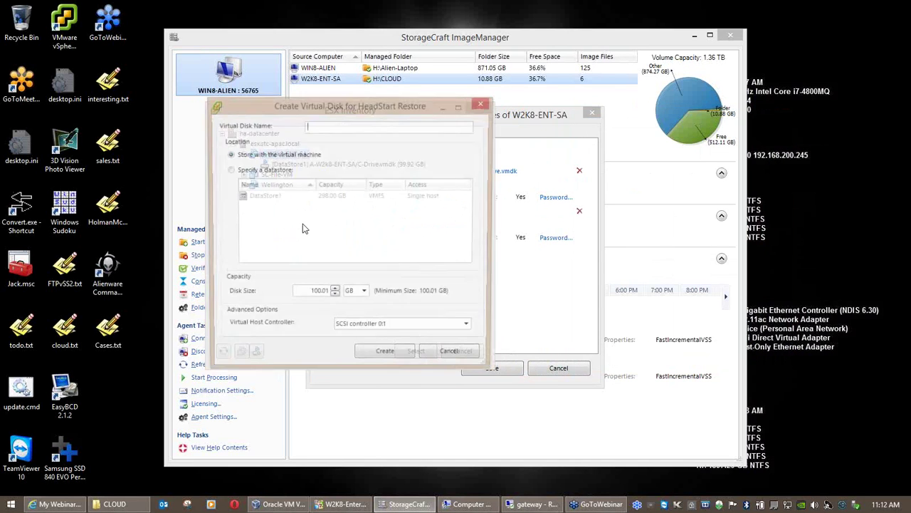
pyautogui.write('E-Drive')
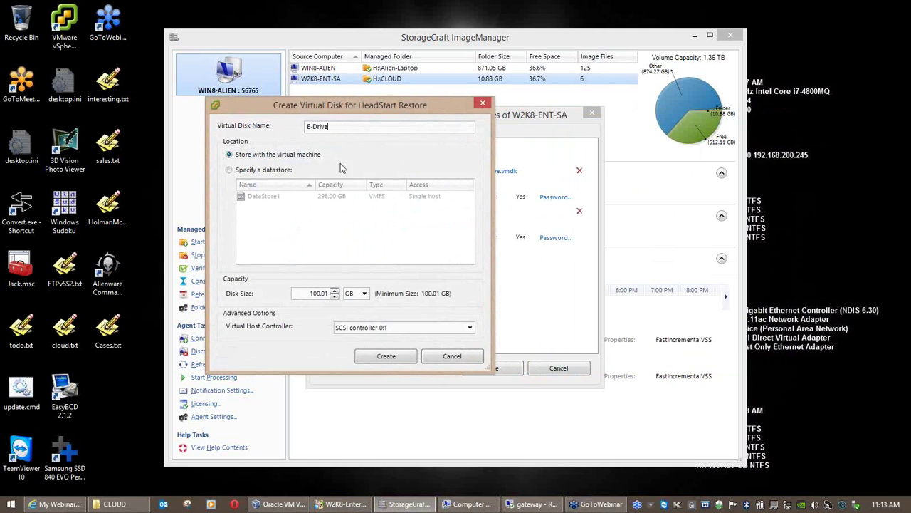
pyautogui.click(385, 355)
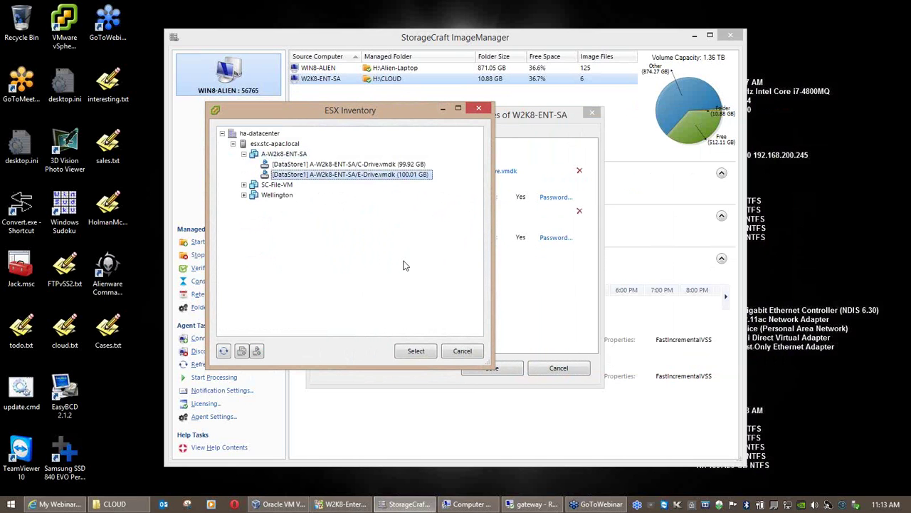
pyautogui.click(416, 351)
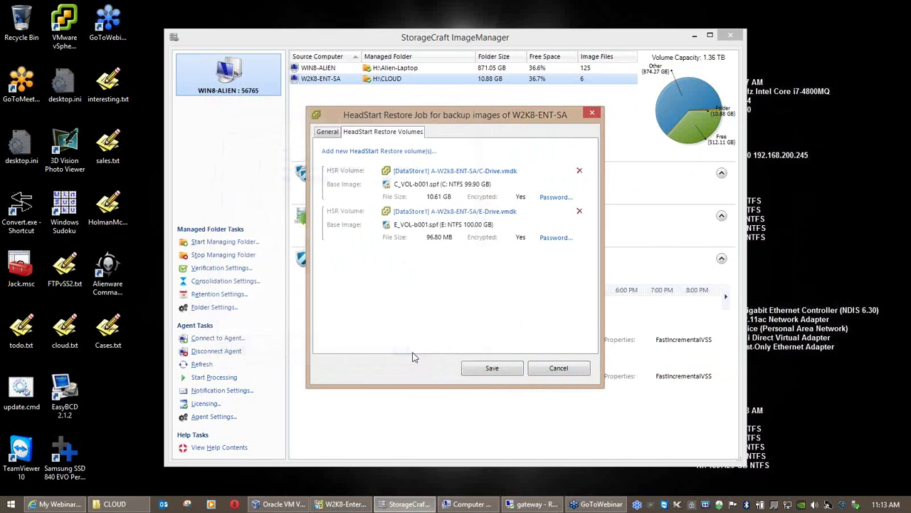
# Step: Save the HeadStart Restore job for W2K8-ENT-SA
pyautogui.click(493, 369)
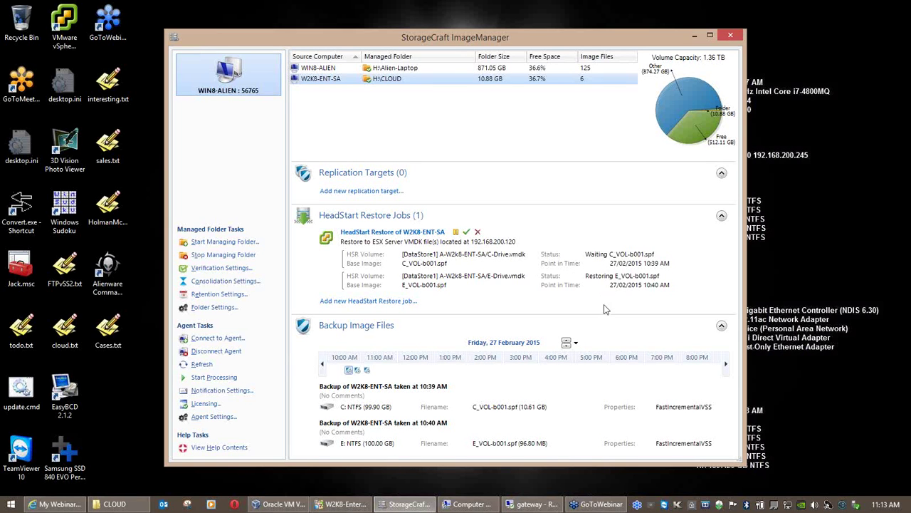
# Step: Launch the VMware vSphere Client from the desktop
pyautogui.doubleClick(64, 27)
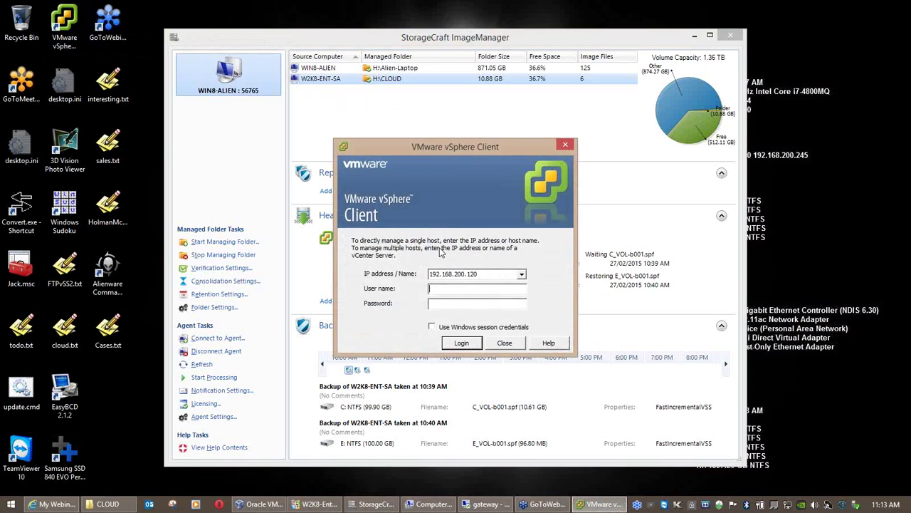
# Step: Log in as root to ESXi host 192.168.200.120, ignoring the certificate security warning
pyautogui.write('root')
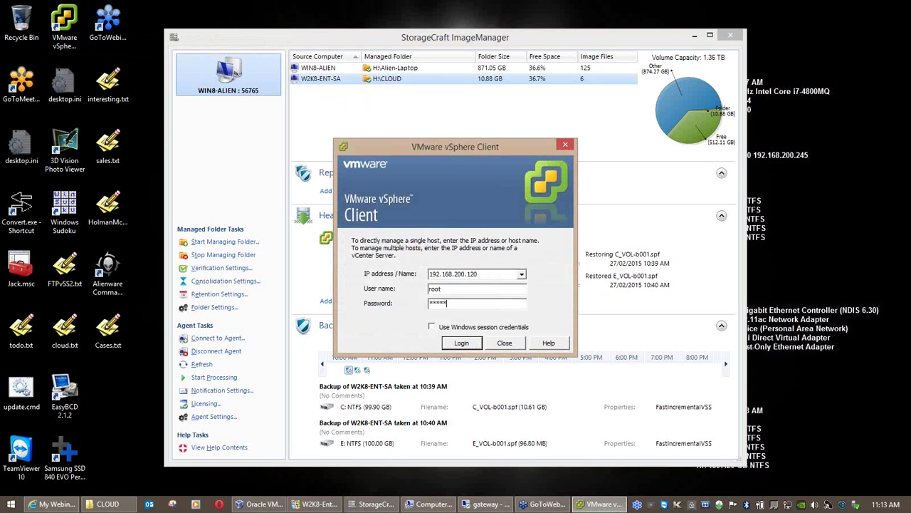
pyautogui.press('Return')
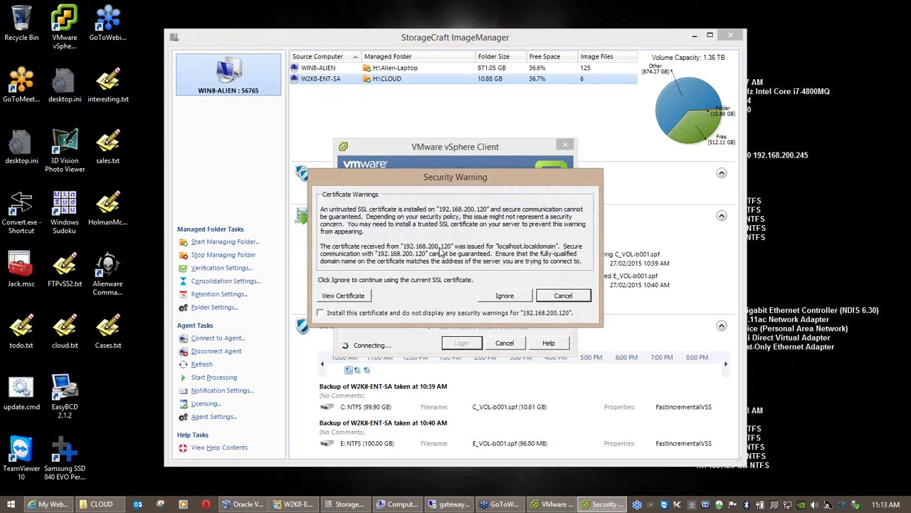
pyautogui.click(505, 295)
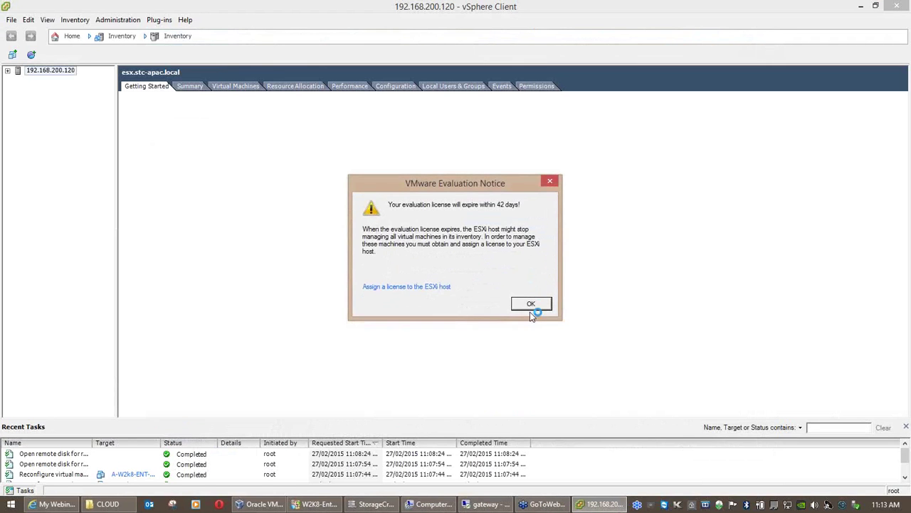
# Step: Dismiss the evaluation notice, select A-W2k8-ENT-SA under the host, and open its settings
pyautogui.click(531, 304)
pyautogui.click(9, 71)
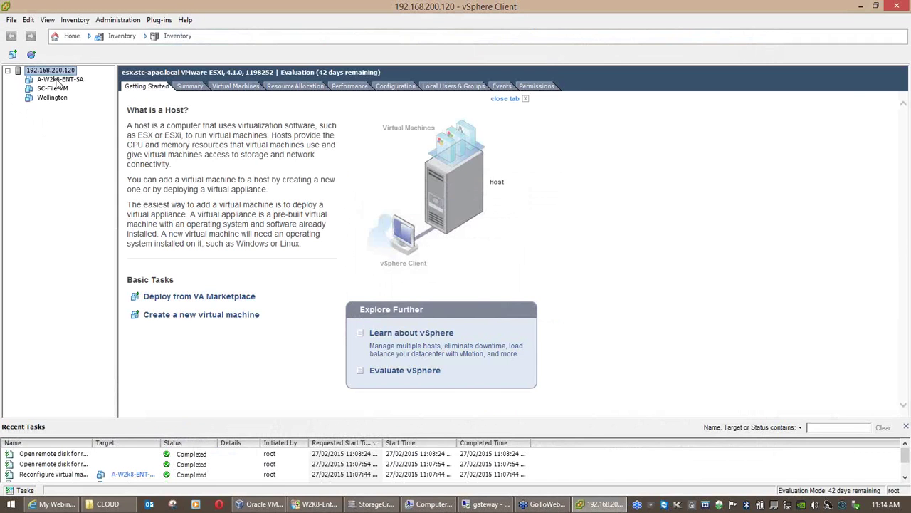
pyautogui.click(55, 81)
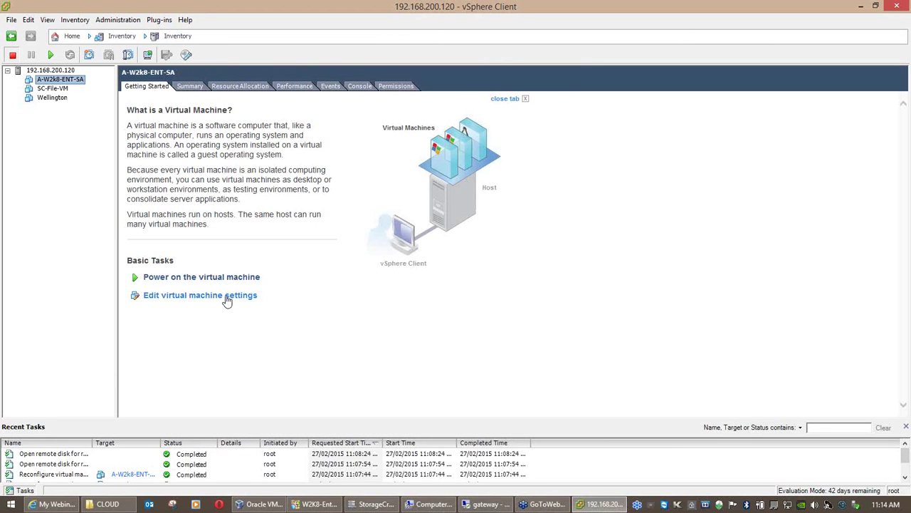
pyautogui.click(225, 294)
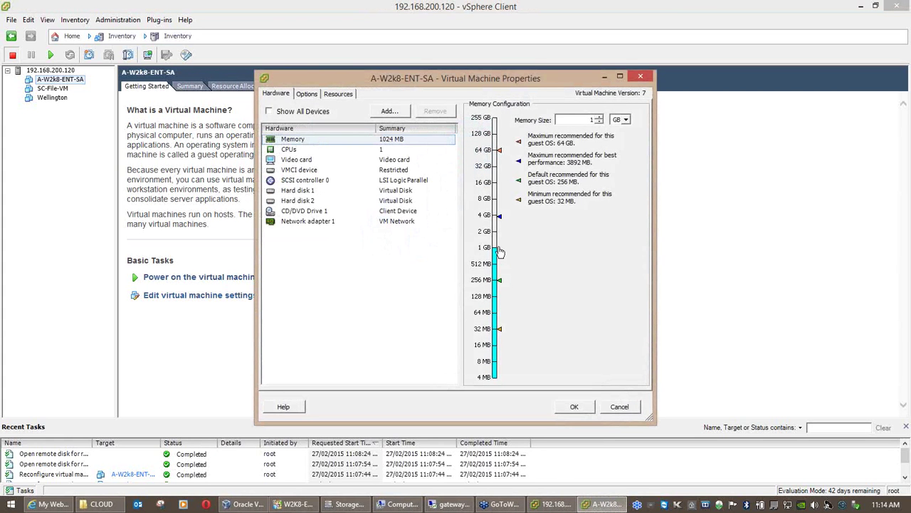
# Step: Set the VM's memory to 2 GB and its virtual processors to 2
pyautogui.click(599, 117)
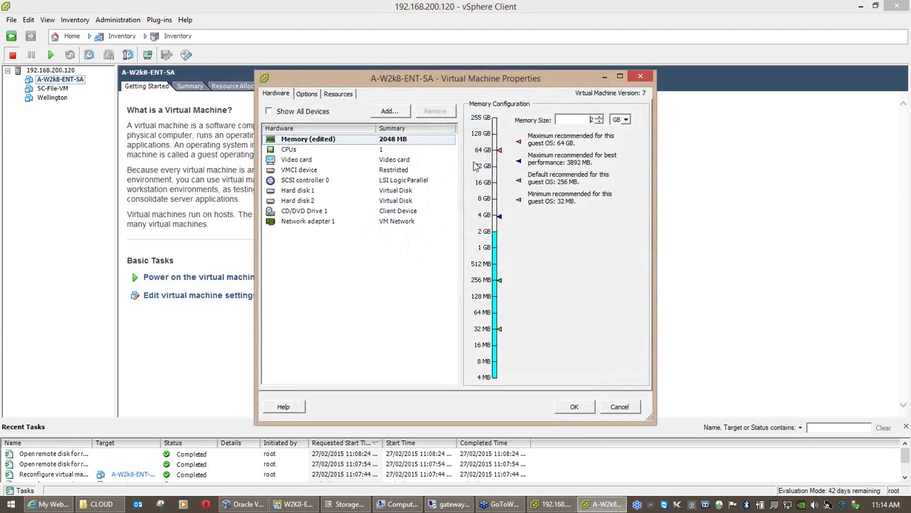
pyautogui.click(310, 151)
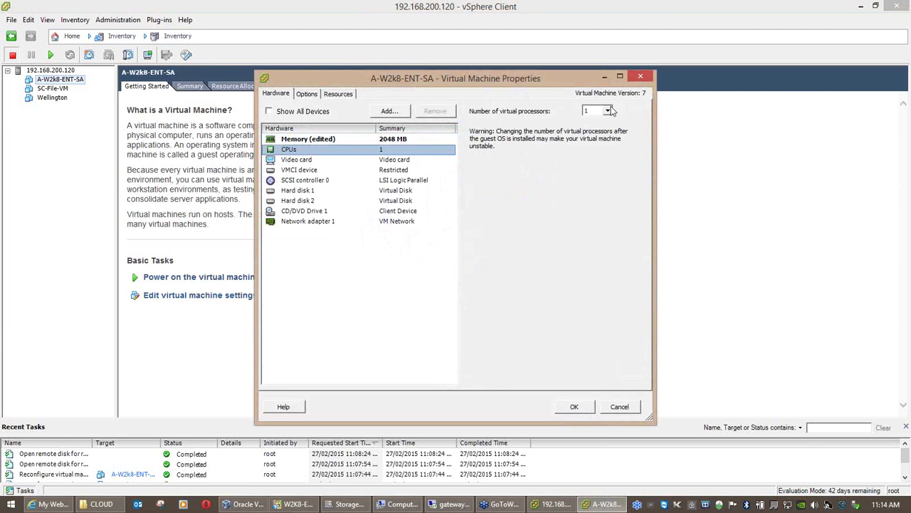
pyautogui.click(607, 111)
pyautogui.click(587, 128)
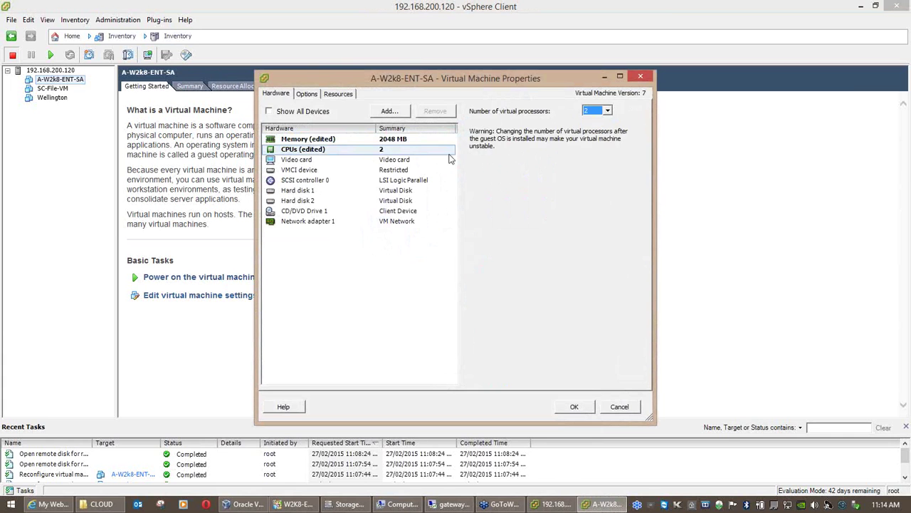
# Step: Change SCSI controller 0 to LSI Logic SAS, then review Hard disk 1 and the CD/DVD drive
pyautogui.click(324, 182)
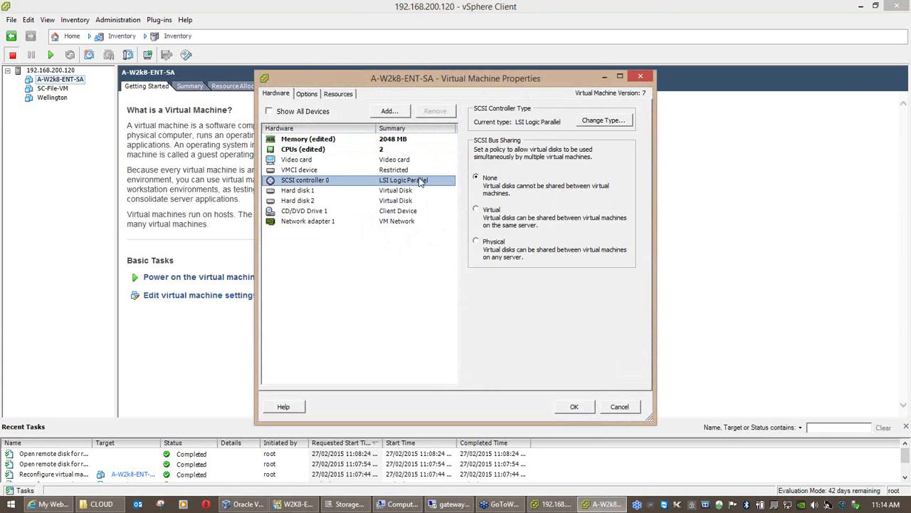
pyautogui.click(602, 121)
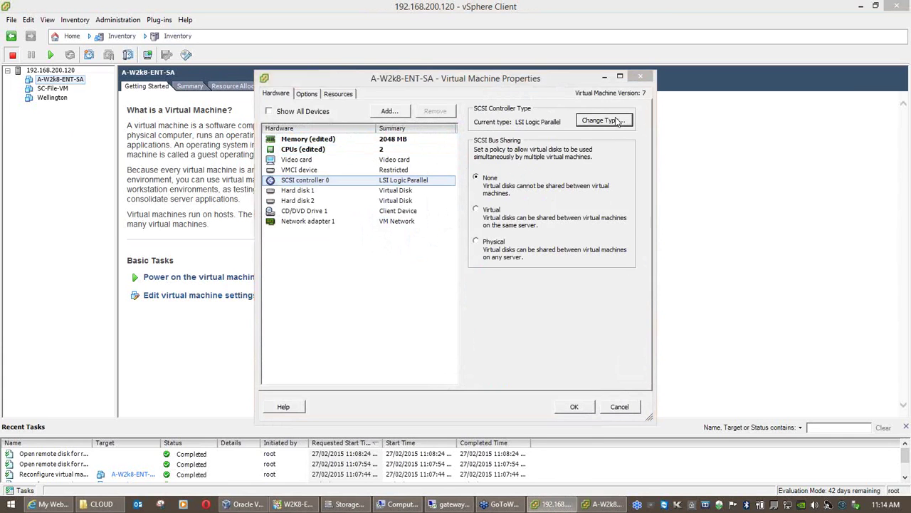
pyautogui.click(158, 219)
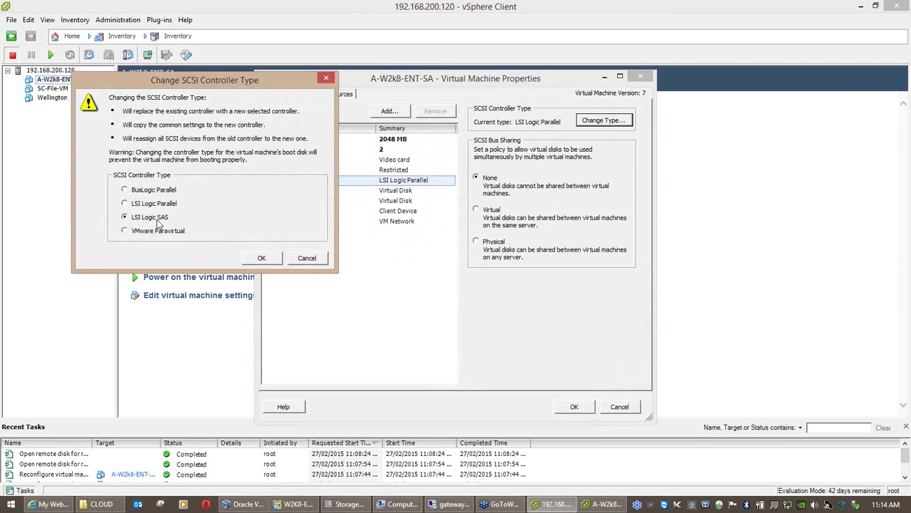
pyautogui.click(261, 258)
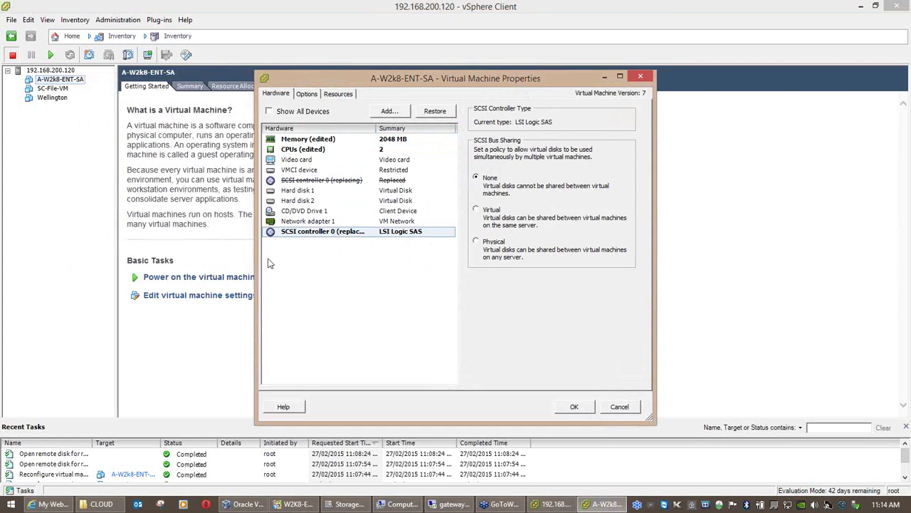
pyautogui.click(309, 183)
pyautogui.click(295, 191)
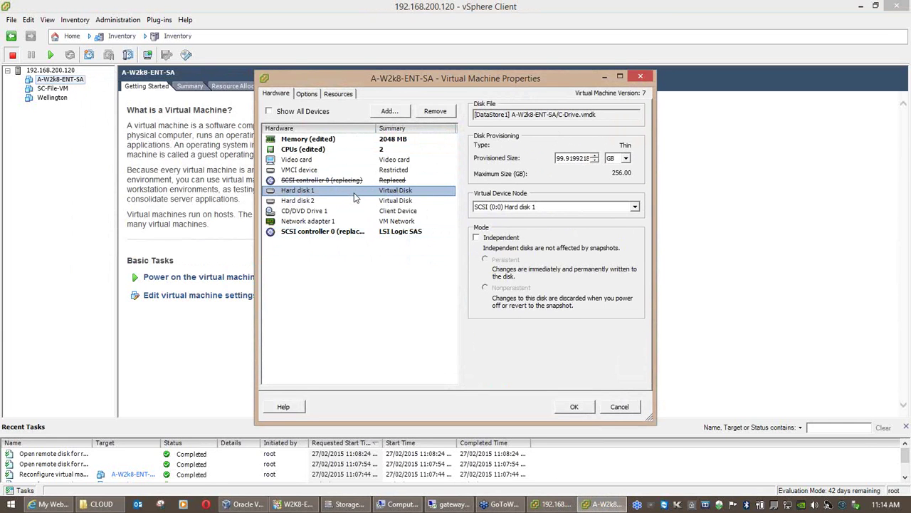
pyautogui.click(299, 213)
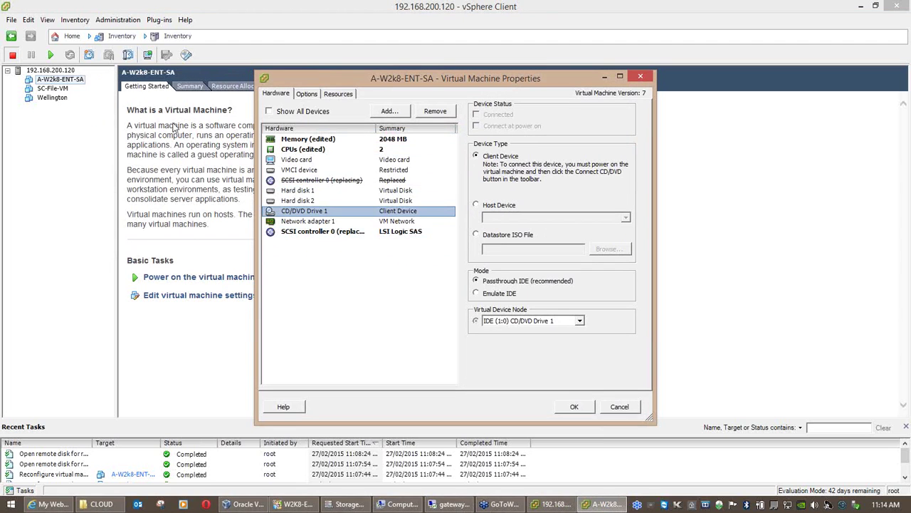
# Step: Set CD/DVD Drive 1 to ShadowProtect_RE_5.0.iso from [DataStore1] Media, then review the network adapter
pyautogui.click(476, 235)
pyautogui.click(601, 250)
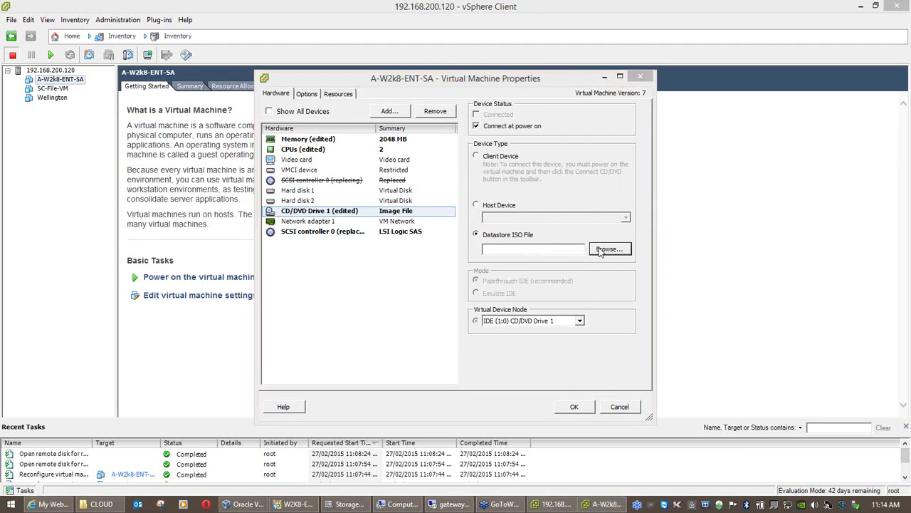
pyautogui.doubleClick(369, 212)
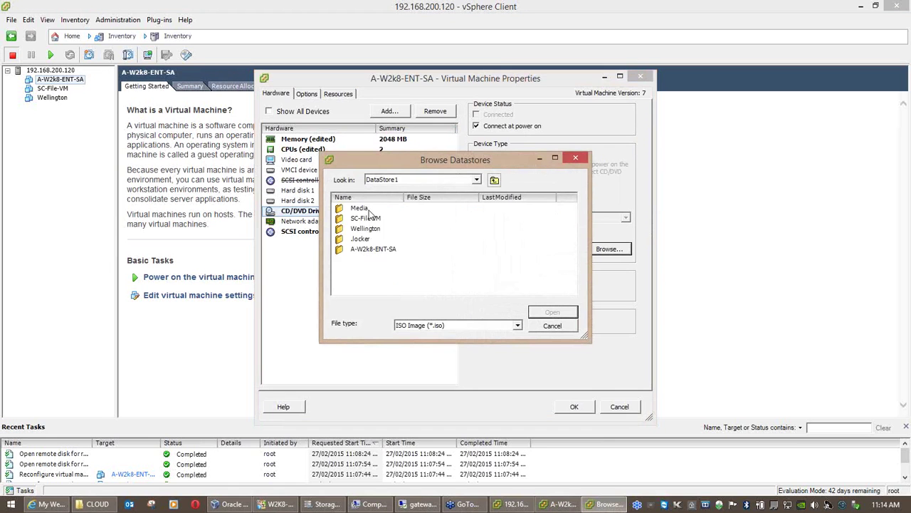
pyautogui.doubleClick(368, 210)
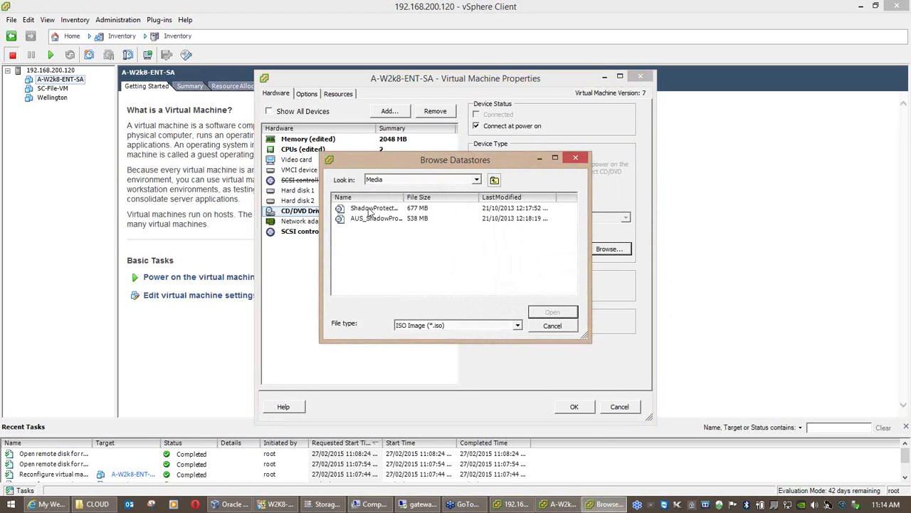
pyautogui.doubleClick(403, 195)
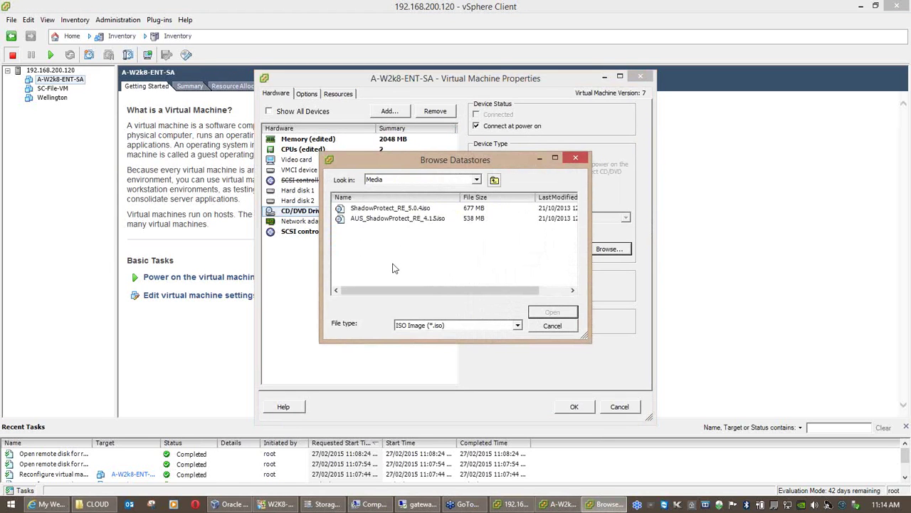
pyautogui.click(375, 210)
pyautogui.click(546, 312)
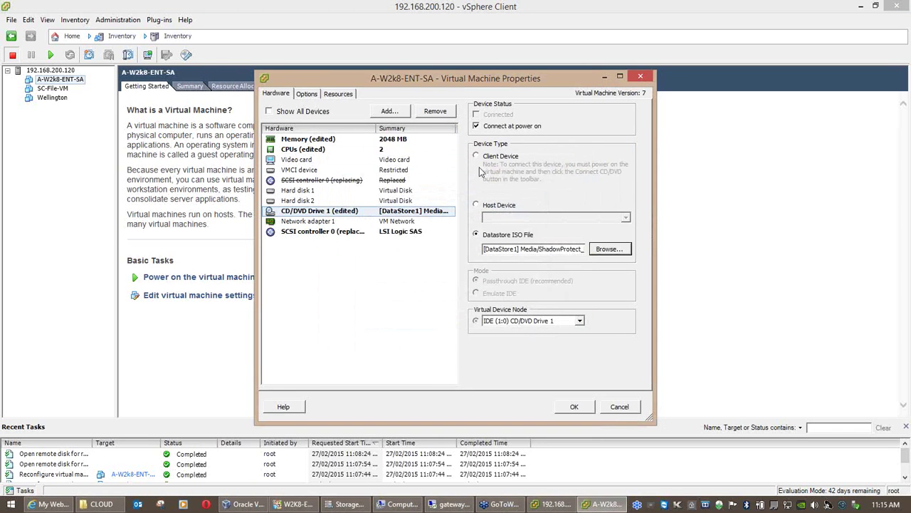
pyautogui.click(329, 222)
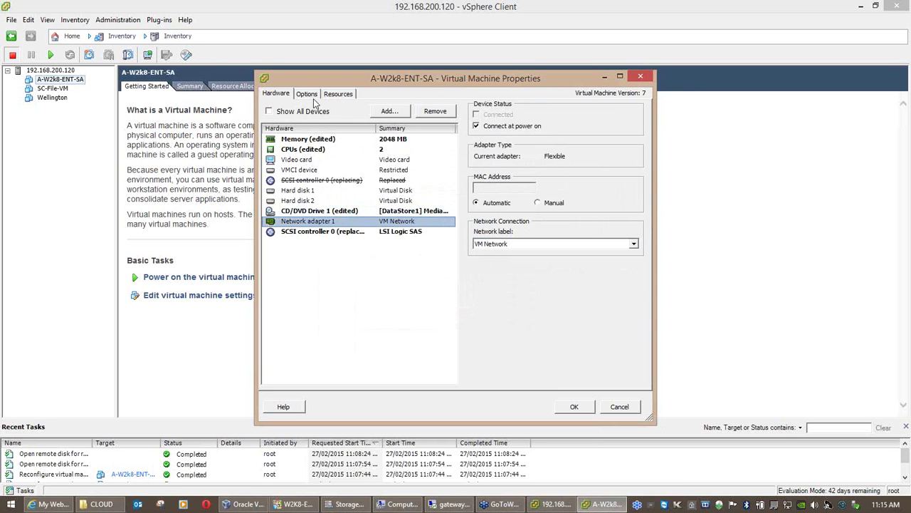
# Step: Save the VM settings with Force BIOS Setup checked in Boot Options, then minimise vSphere Client
pyautogui.click(308, 94)
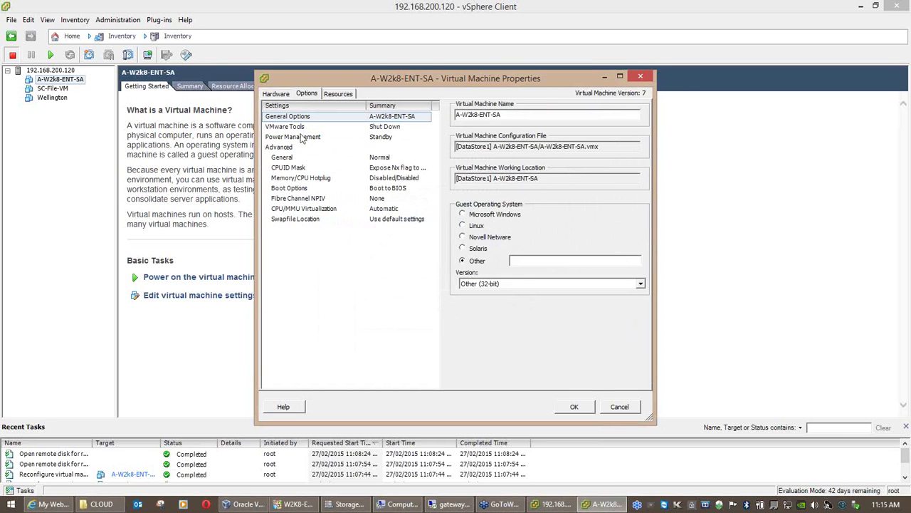
pyautogui.click(289, 190)
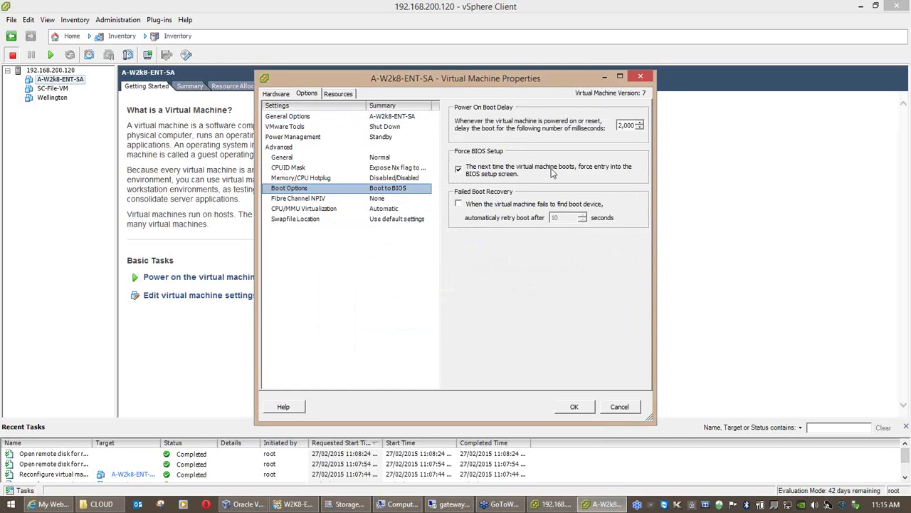
pyautogui.click(575, 407)
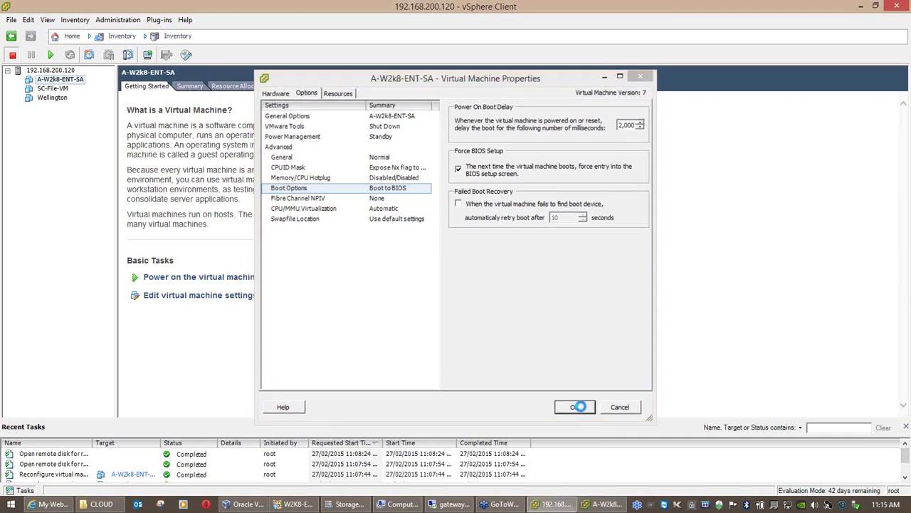
pyautogui.click(860, 6)
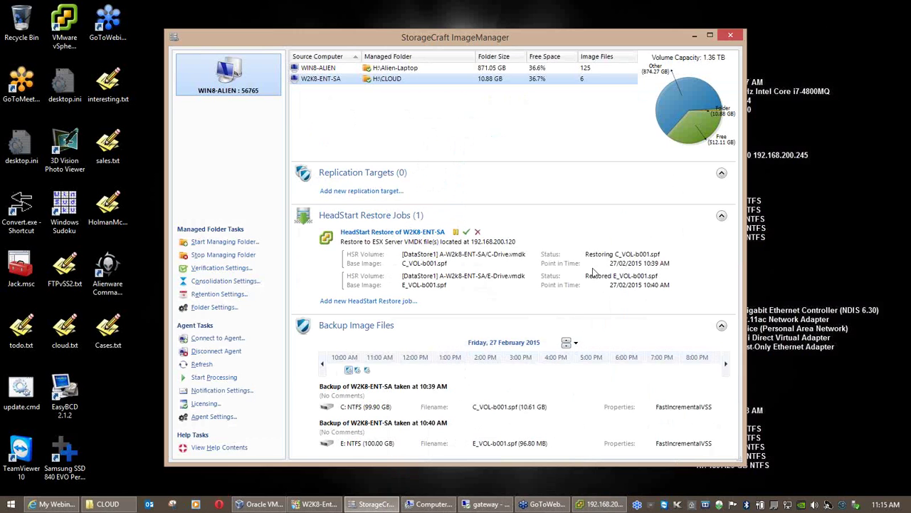
# Step: Bring vSphere Client back and show the ESXi host's Configuration > Storage datastore list
pyautogui.click(601, 503)
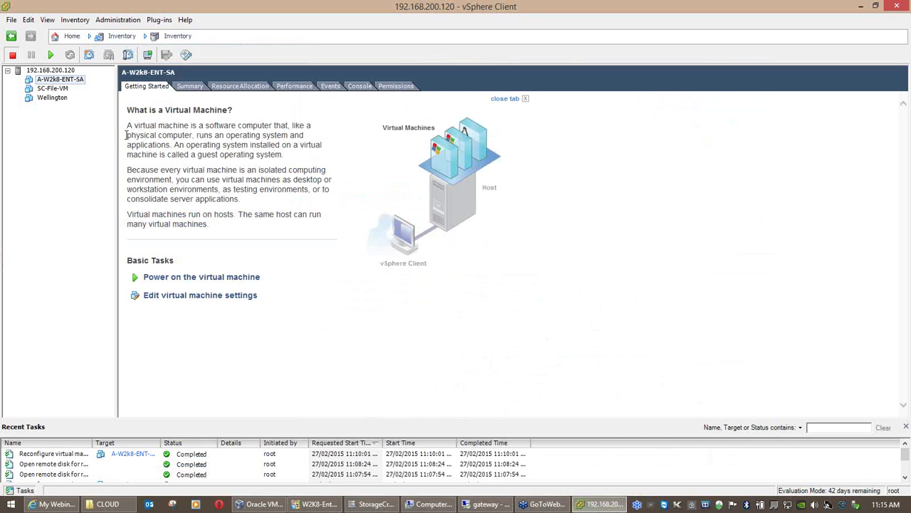
pyautogui.click(70, 70)
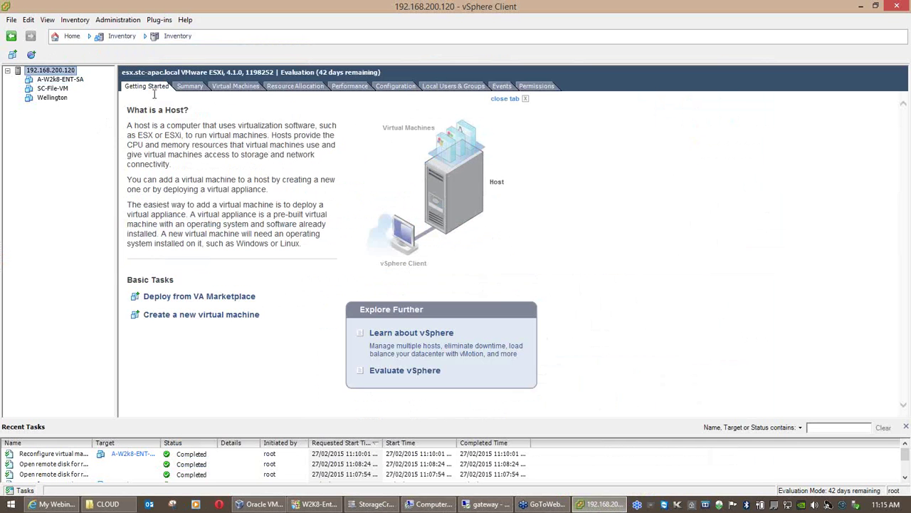
pyautogui.click(394, 87)
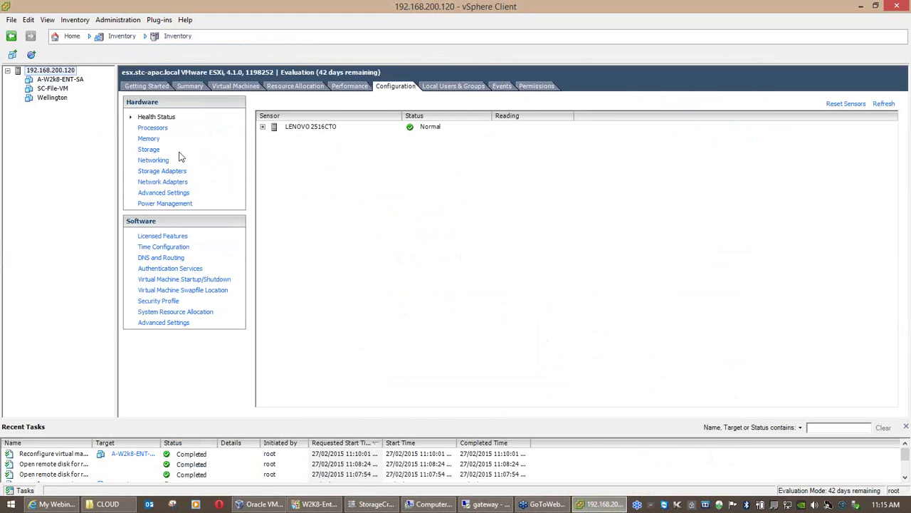
pyautogui.click(149, 150)
# Step: Browse DataStore1's A-W2k8-ENT-SA folder, refresh to check the VMDK sizes, then close and minimise
pyautogui.click(283, 141)
pyautogui.rightClick(311, 148)
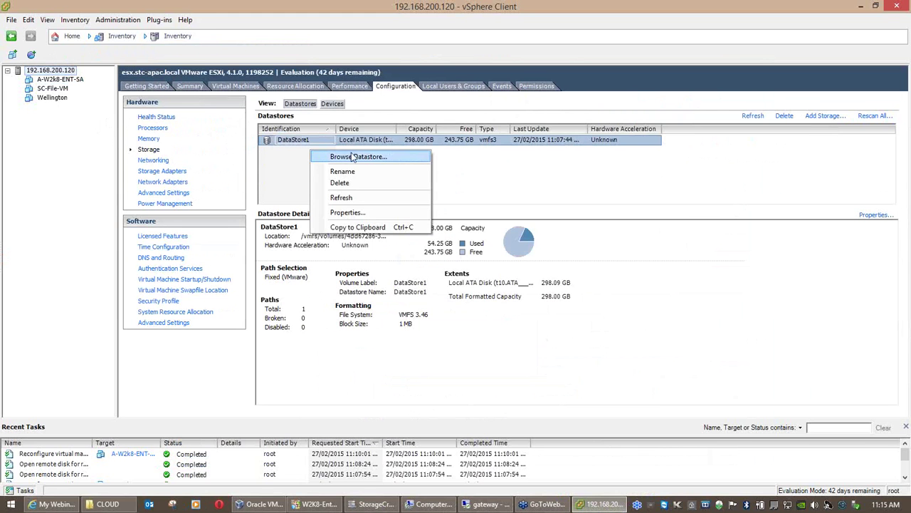
pyautogui.click(367, 157)
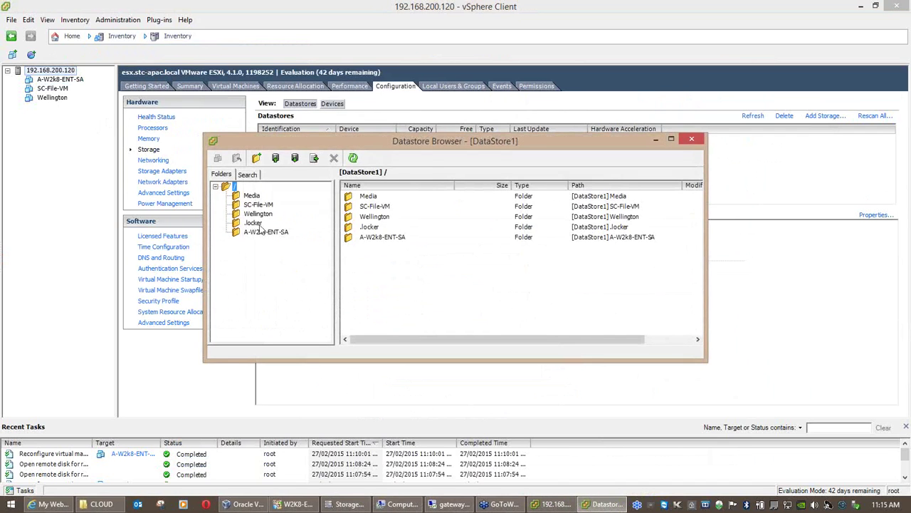
pyautogui.click(265, 232)
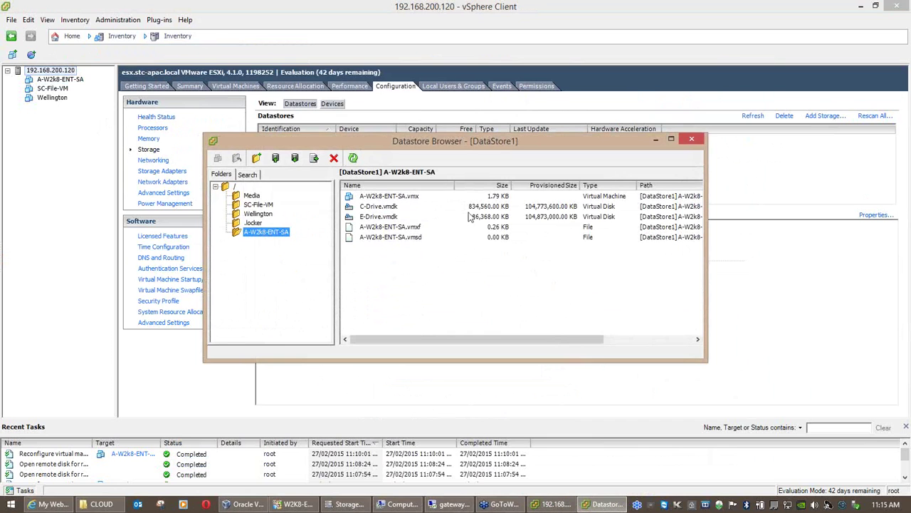
pyautogui.click(354, 158)
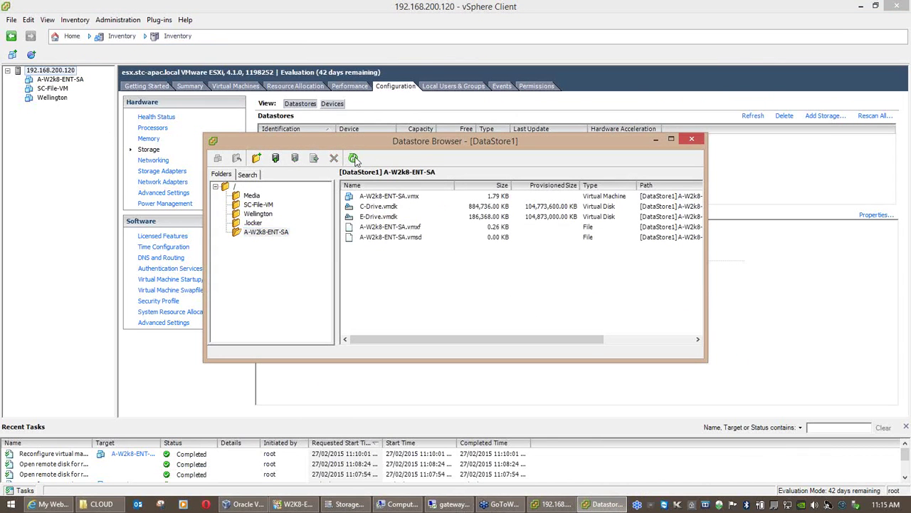
pyautogui.click(692, 140)
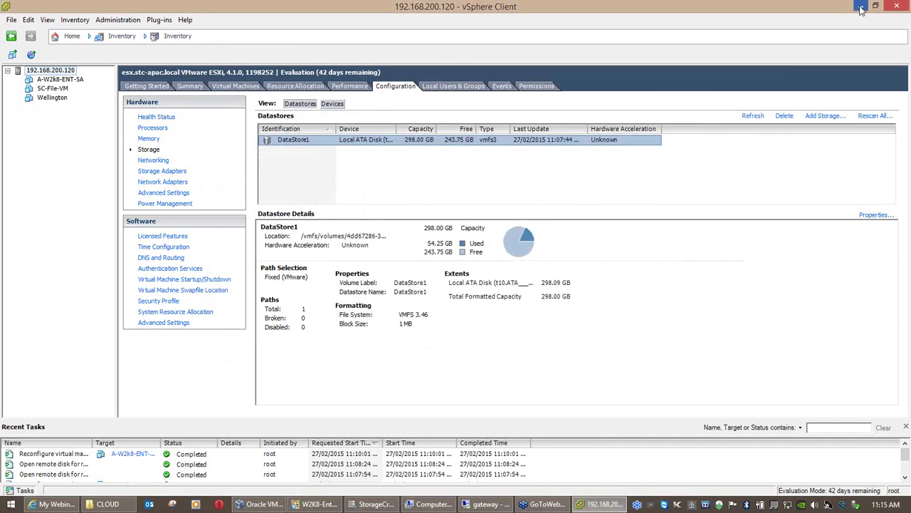
pyautogui.click(861, 7)
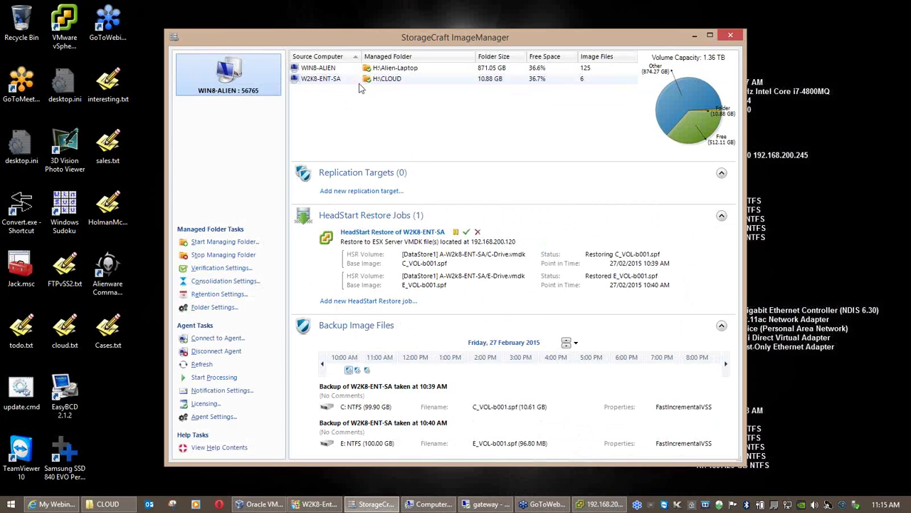
# Step: Select the WIN8-ALIEN row for its backup details and open the Computer window with Win+E
pyautogui.click(324, 69)
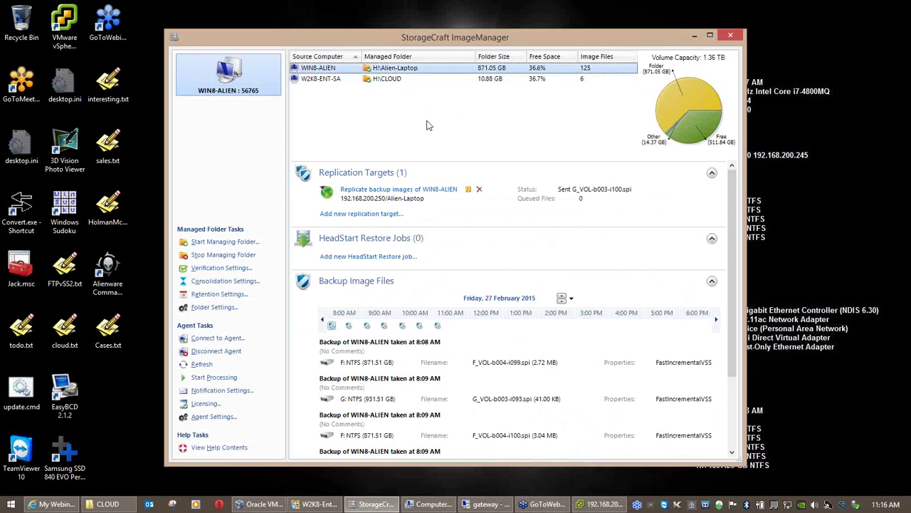
pyautogui.press('super+e')
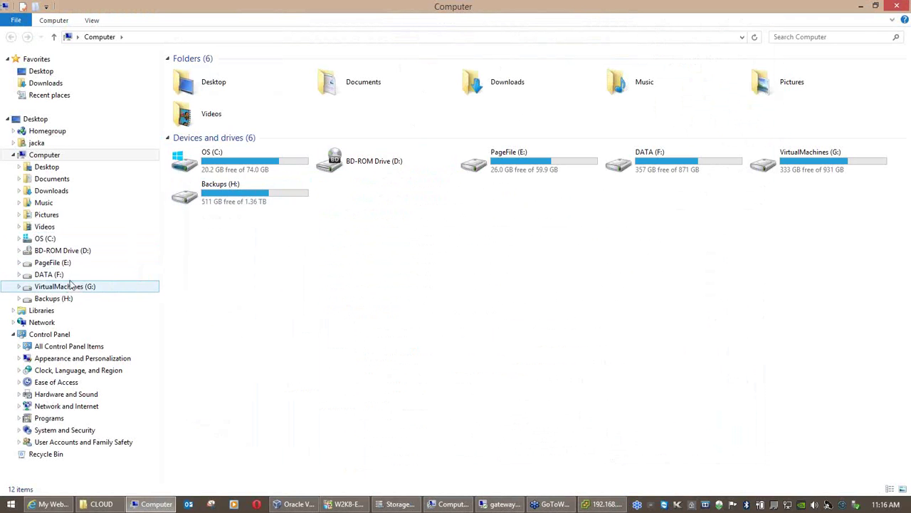
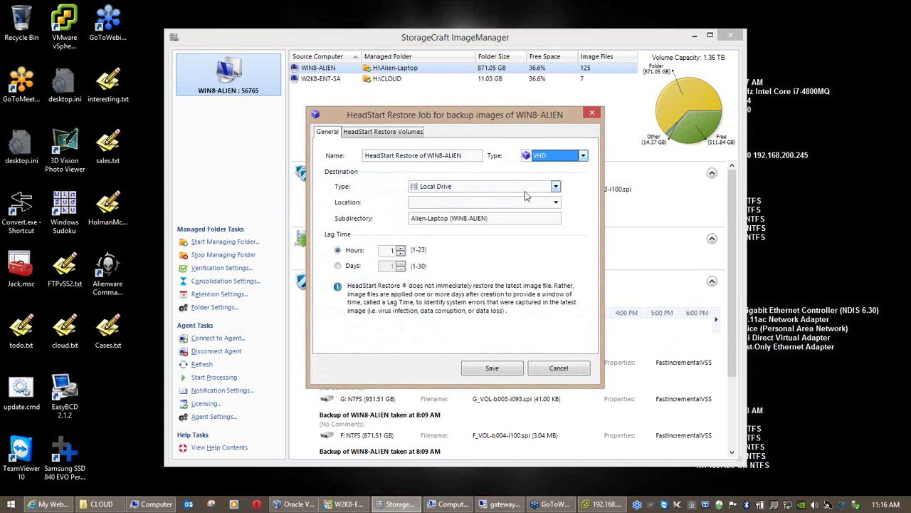
# Step: Send the restore to Network Drive \\Gateway\Hyper-V-Machines with subdirectory Alien-Laptop, then view restore volumes
pyautogui.click(528, 187)
pyautogui.click(439, 208)
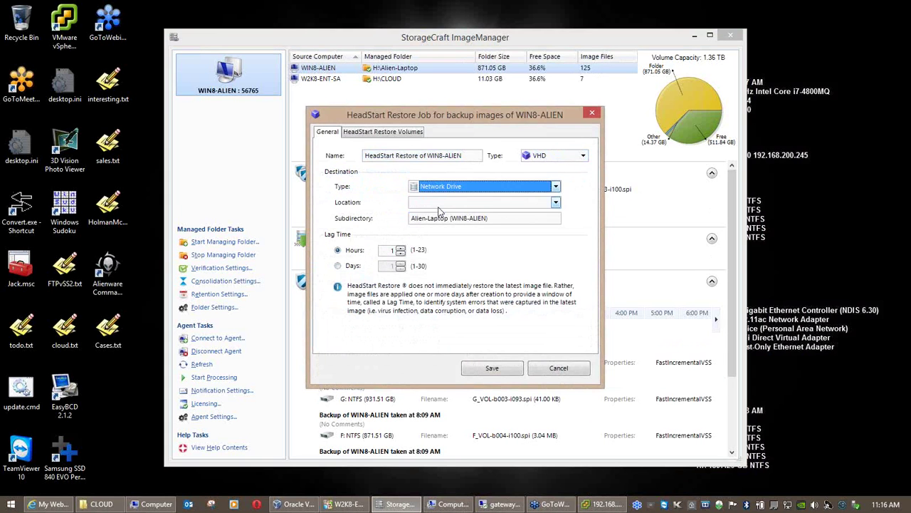
pyautogui.click(445, 203)
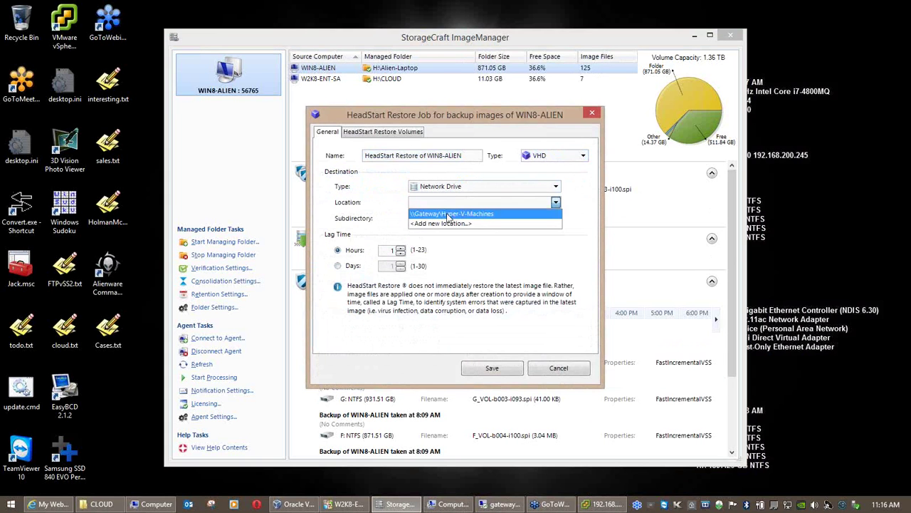
pyautogui.click(450, 212)
pyautogui.click(508, 219)
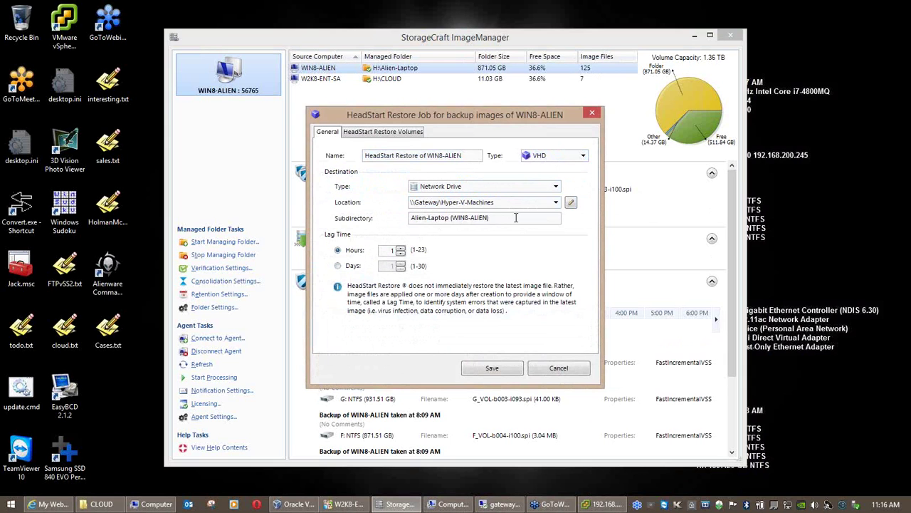
pyautogui.press('BackSpace')
pyautogui.press('BackSpace')
pyautogui.press('BackSpace')
pyautogui.press('BackSpace')
pyautogui.press('BackSpace')
pyautogui.press('BackSpace')
pyautogui.press('BackSpace')
pyautogui.press('BackSpace')
pyautogui.press('BackSpace')
pyautogui.press('BackSpace')
pyautogui.press('BackSpace')
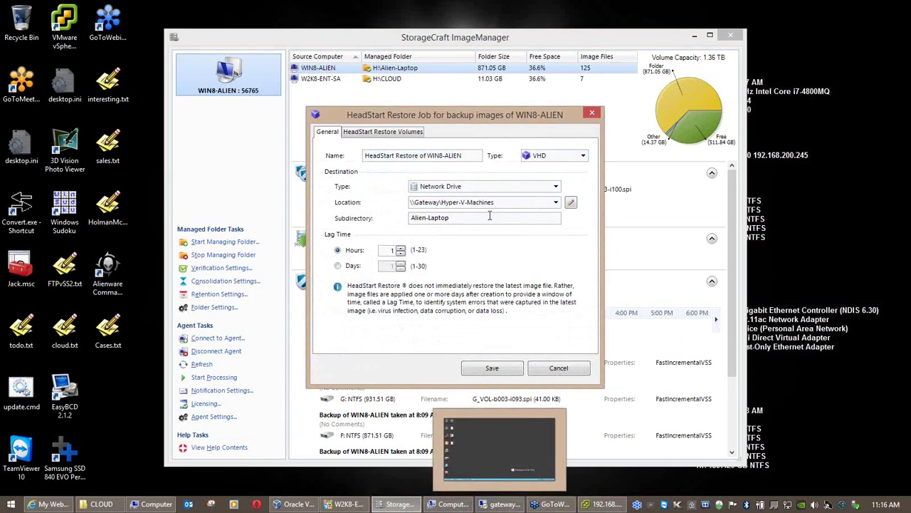
pyautogui.click(383, 131)
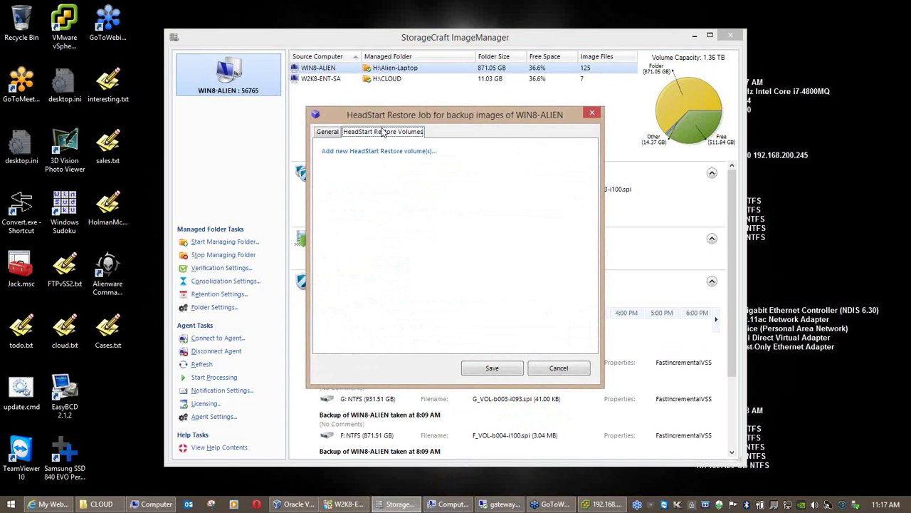
# Step: Add the base images, excluding the G:, F: and E: volumes so only C: remains
pyautogui.click(370, 152)
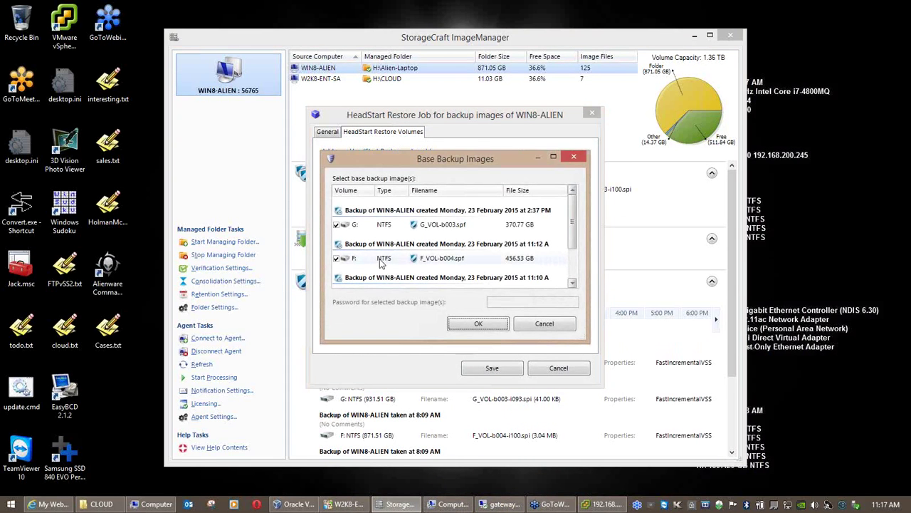
pyautogui.click(336, 224)
pyautogui.click(336, 258)
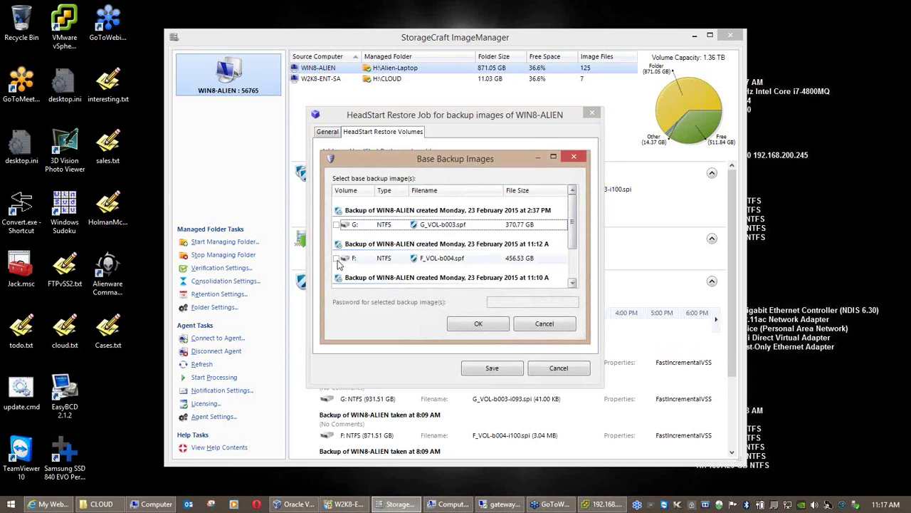
pyautogui.scroll(-3, 570, 221)
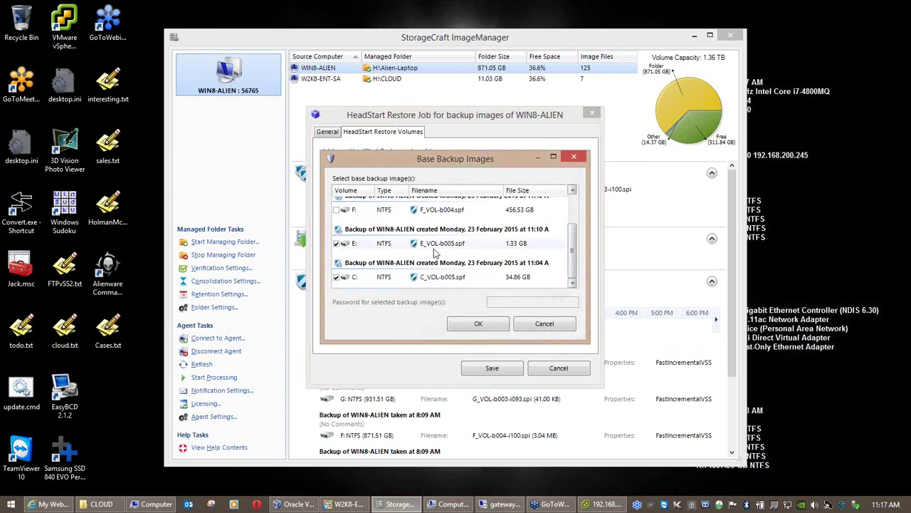
pyautogui.click(337, 244)
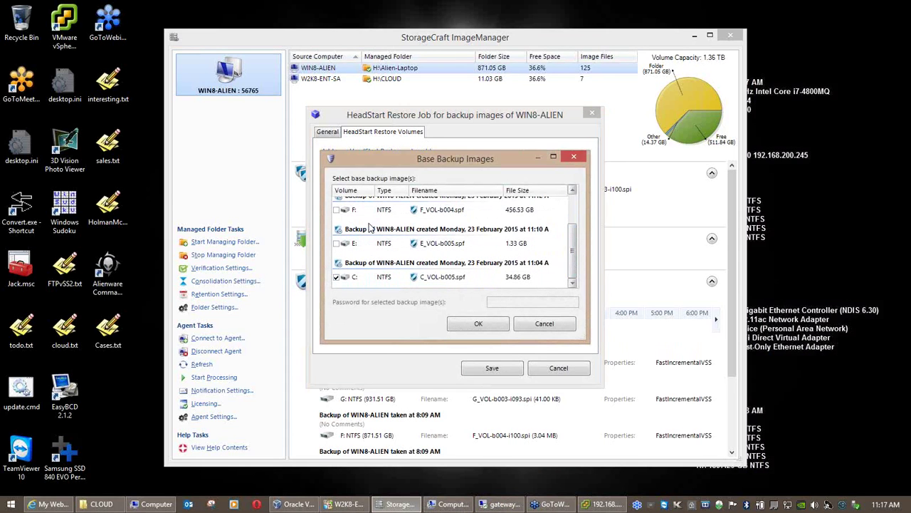
pyautogui.click(478, 322)
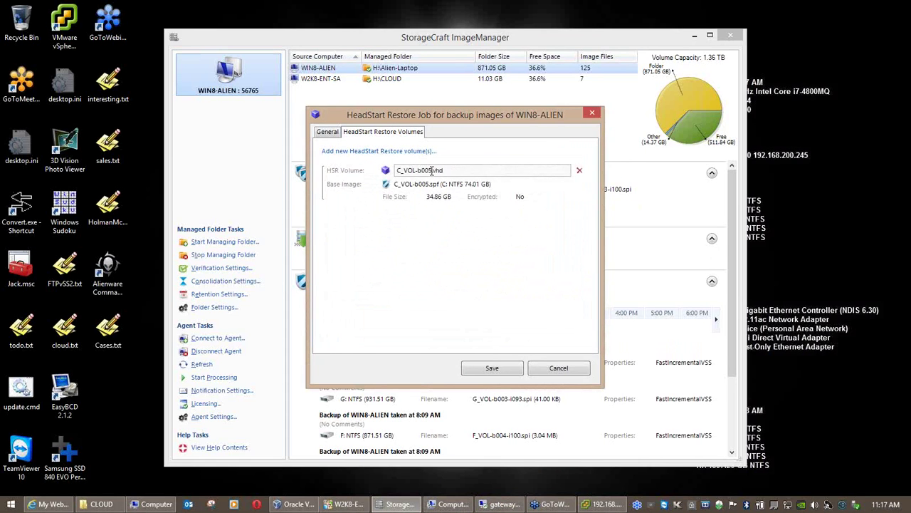
# Step: Rename the restored volume file to C_Dive.vhd and save the HeadStart Restore job
pyautogui.moveTo(401, 170); pyautogui.dragTo(434, 170)
pyautogui.write('Drive')
pyautogui.click(491, 373)
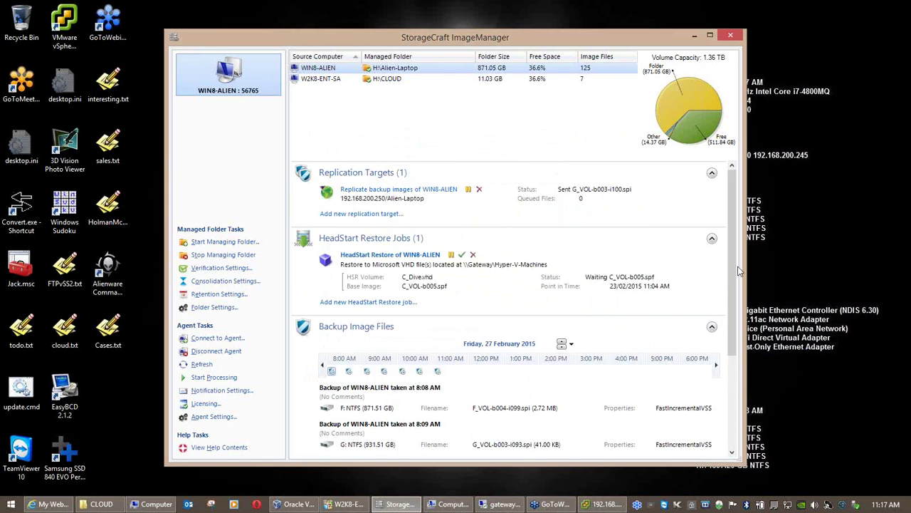
# Step: Raise the agent's maximum replication and HeadStart Restore jobs to 3, then begin another restore job
pyautogui.click(213, 416)
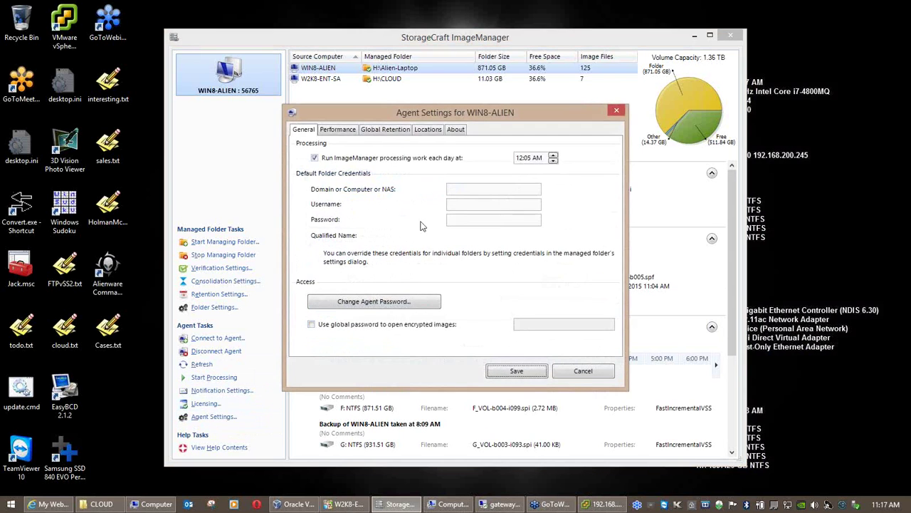
pyautogui.click(349, 130)
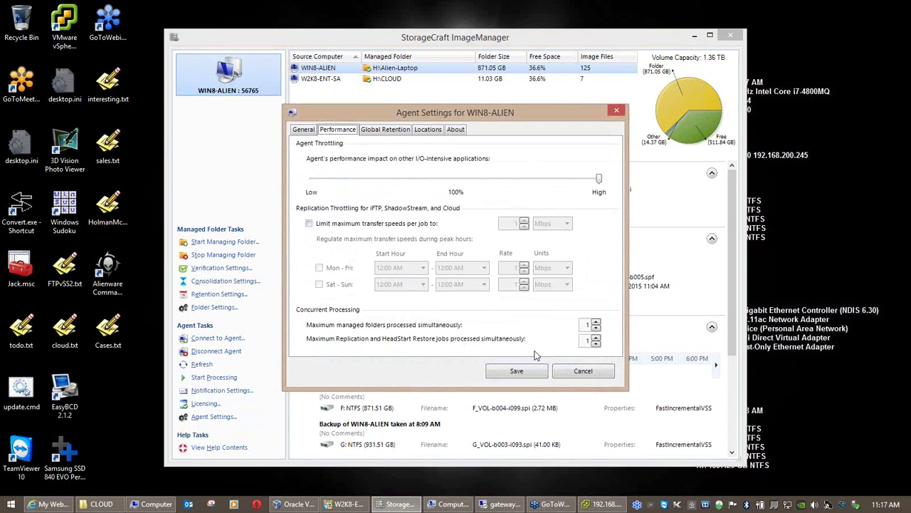
pyautogui.click(596, 341)
pyautogui.click(597, 339)
pyautogui.click(597, 339)
pyautogui.click(516, 370)
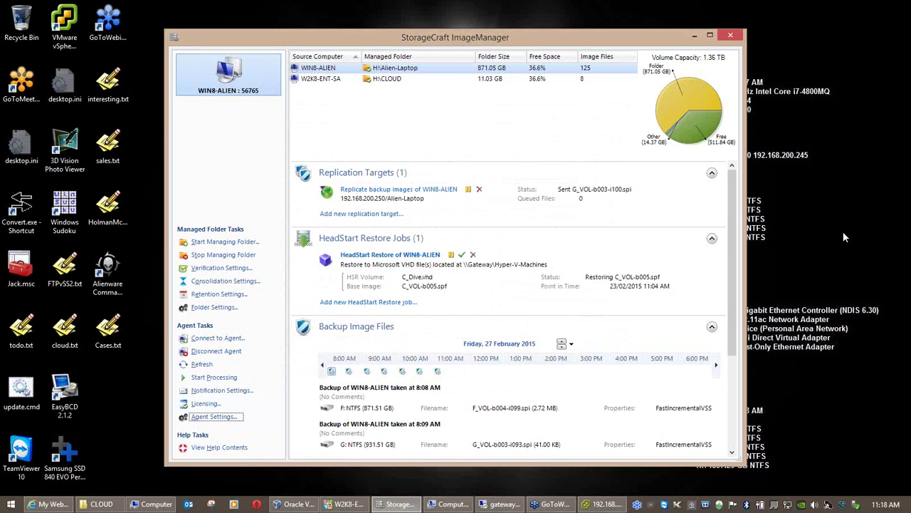
pyautogui.click(390, 303)
pyautogui.click(583, 155)
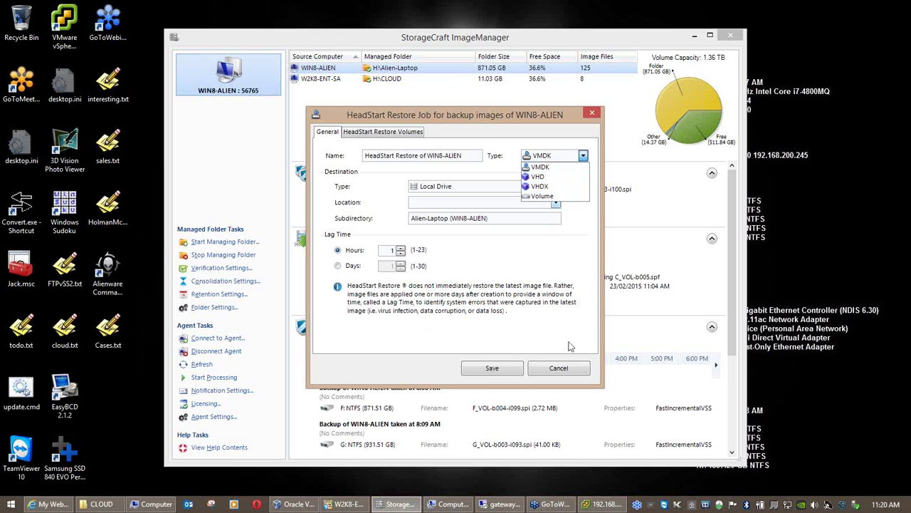
# Step: Discard the unfinished new VMDK restore job without saving it
pyautogui.click(562, 368)
pyautogui.click(562, 368)
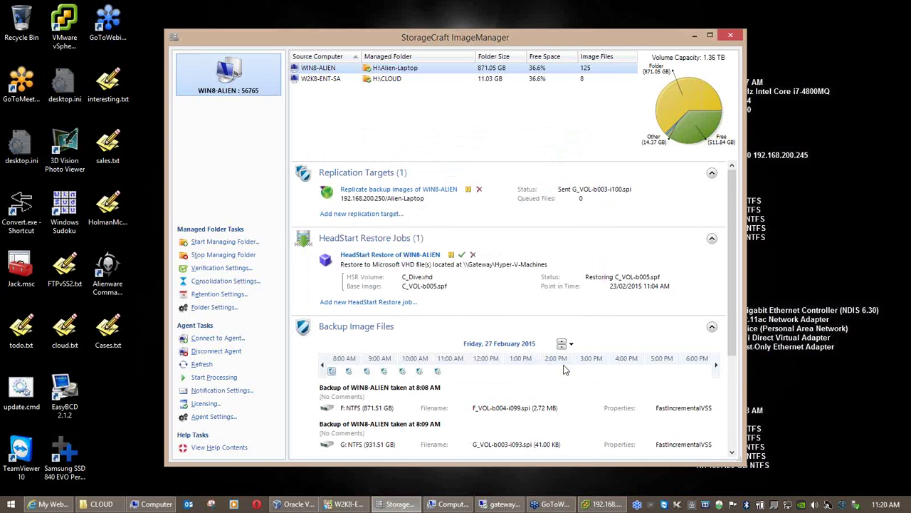
# Step: On the gateway, check Test-4tb's hard drive (test-4TB.vhdx) and BIOS boot order in Hyper-V Manager
pyautogui.click(487, 506)
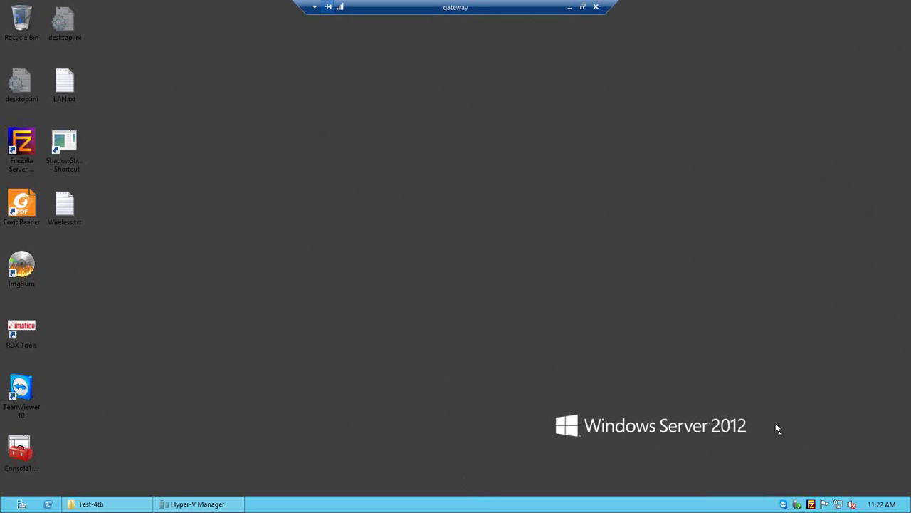
pyautogui.click(224, 505)
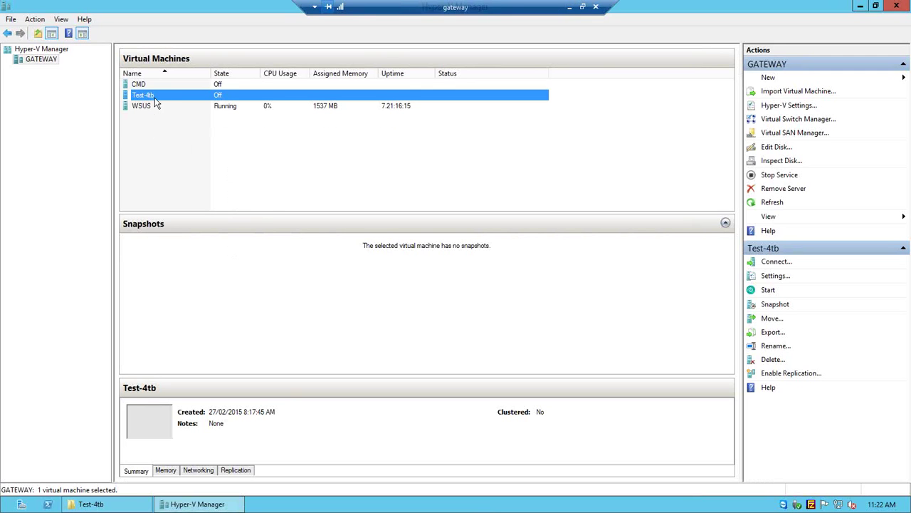
pyautogui.rightClick(154, 98)
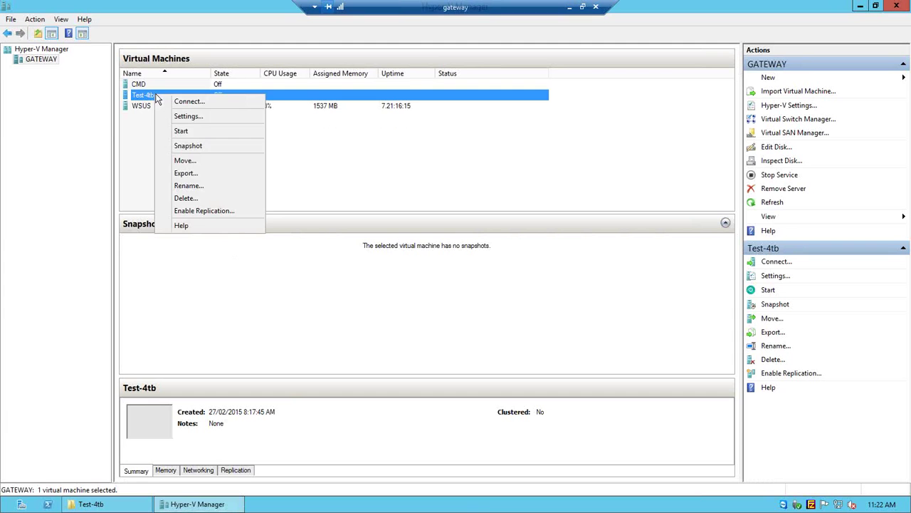
pyautogui.click(196, 120)
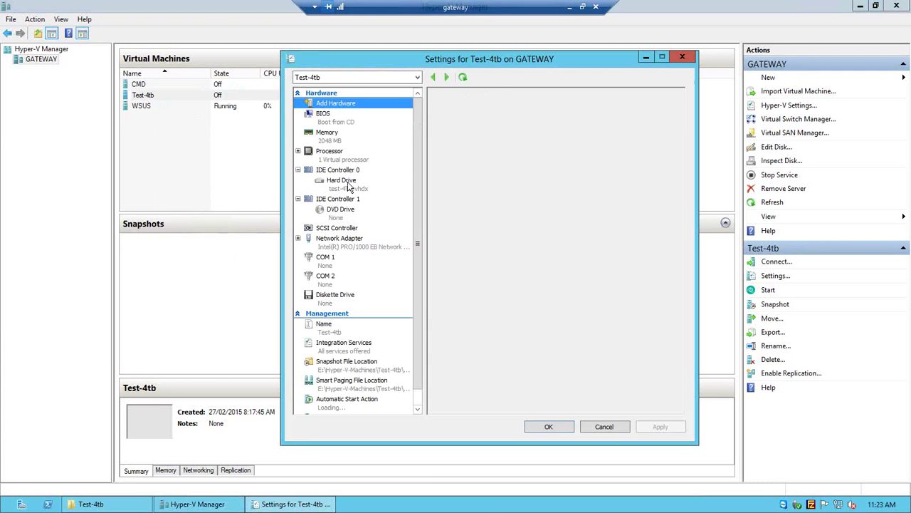
pyautogui.click(351, 185)
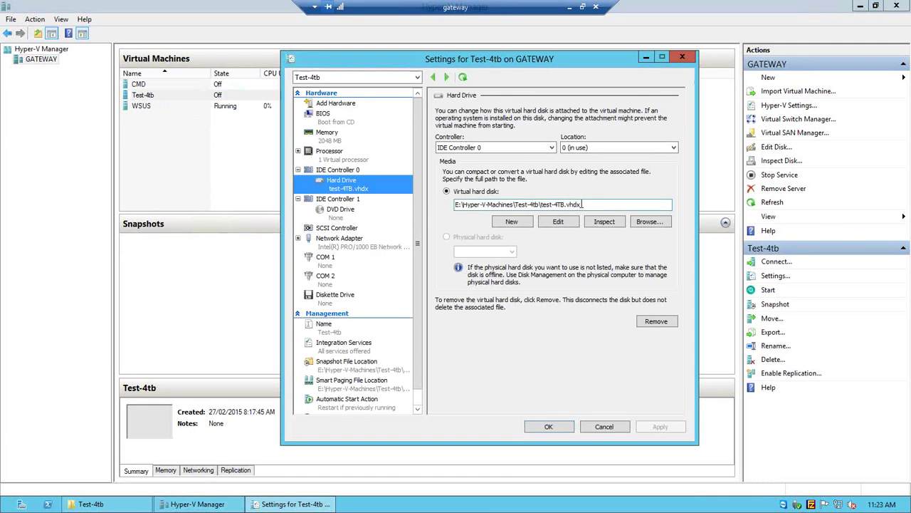
pyautogui.click(332, 121)
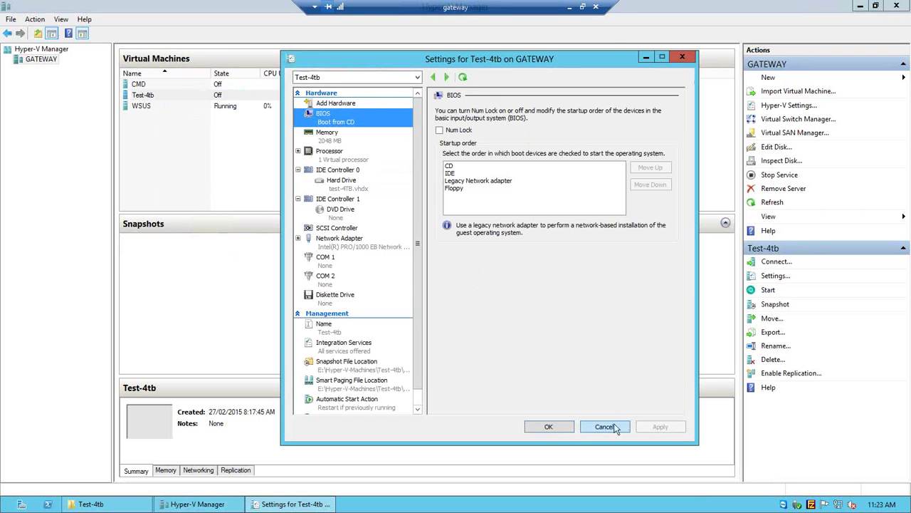
pyautogui.click(549, 427)
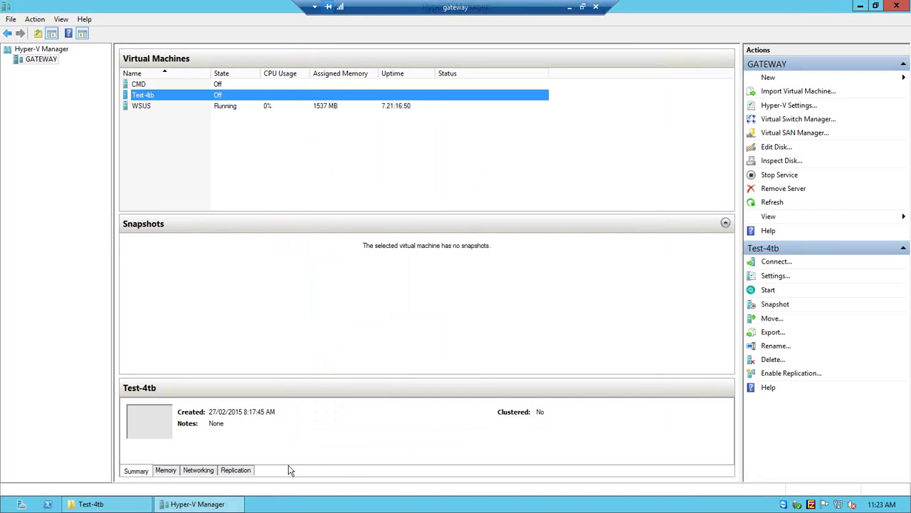
pyautogui.click(118, 506)
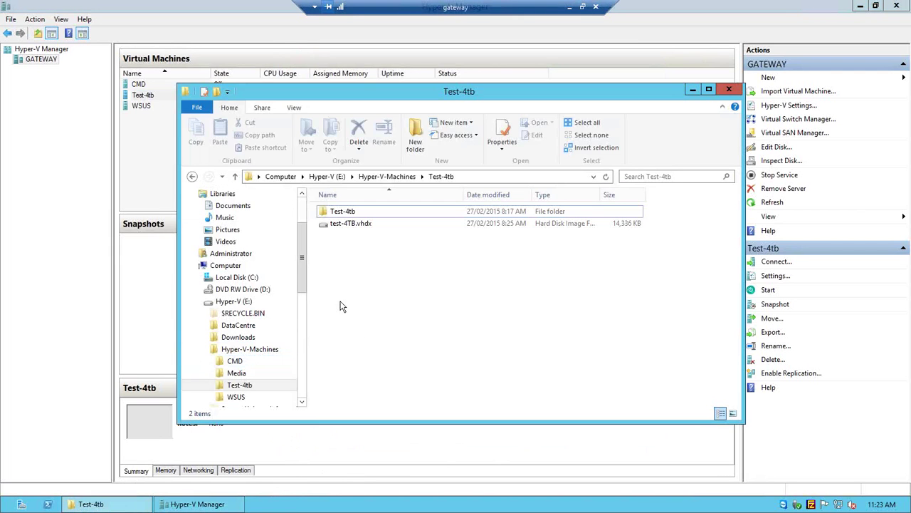
pyautogui.click(356, 226)
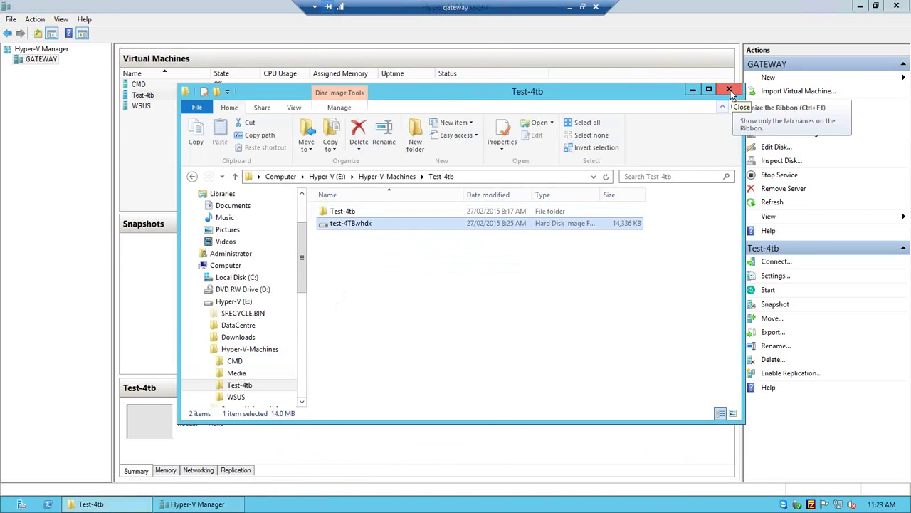
pyautogui.click(693, 90)
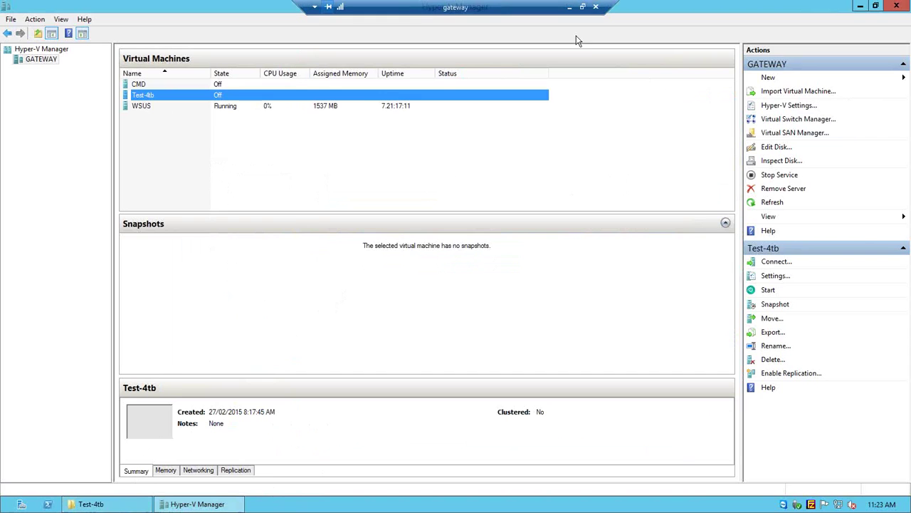
# Step: Back on the local desktop, cancel a new HeadStart Restore job and bring up Computer Management
pyautogui.click(569, 7)
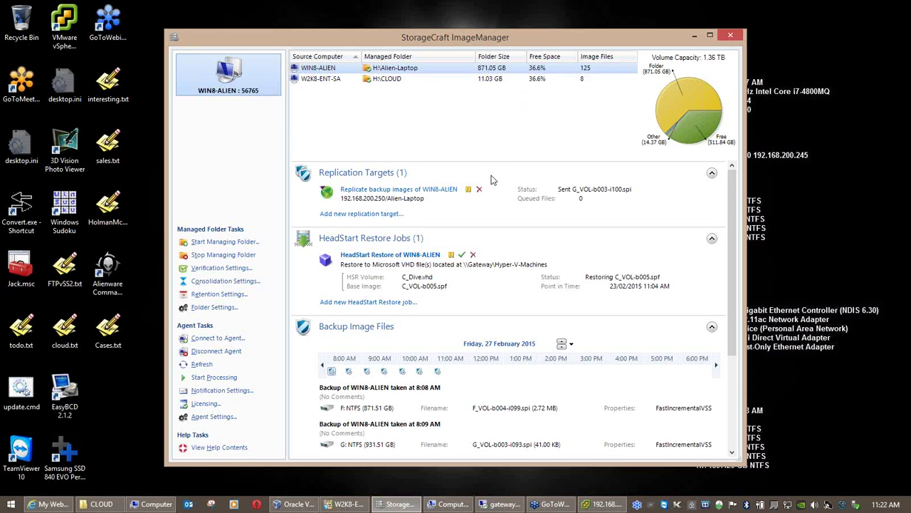
pyautogui.click(379, 302)
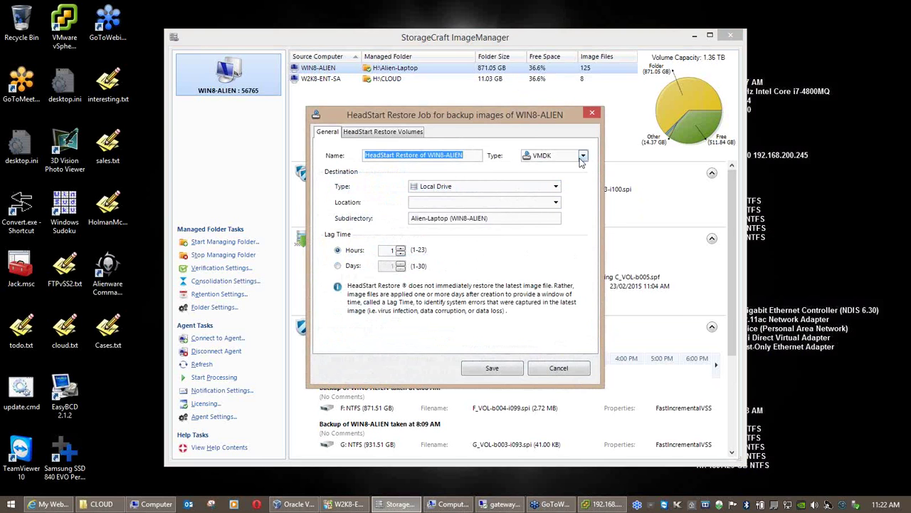
pyautogui.click(561, 367)
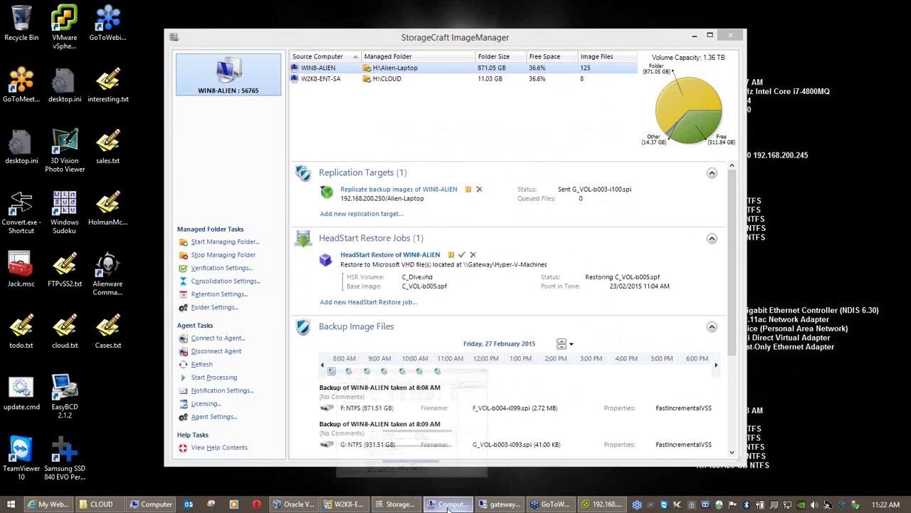
pyautogui.click(366, 431)
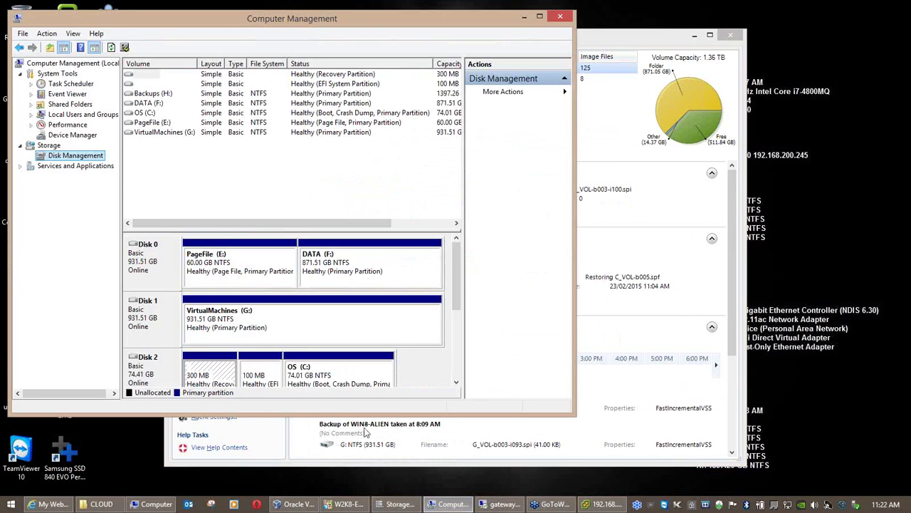
# Step: Maximize Computer Management and start Attach VHD from Disk Management
pyautogui.click(540, 17)
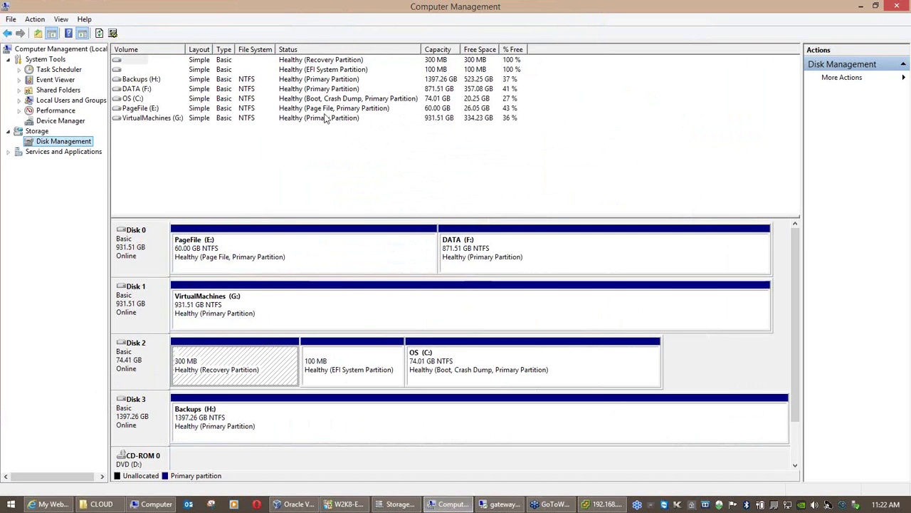
pyautogui.rightClick(66, 145)
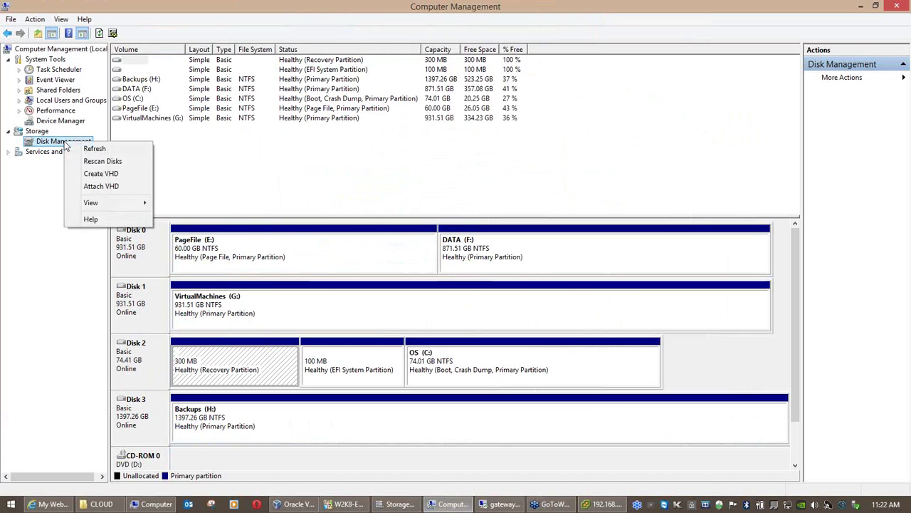
pyautogui.click(99, 187)
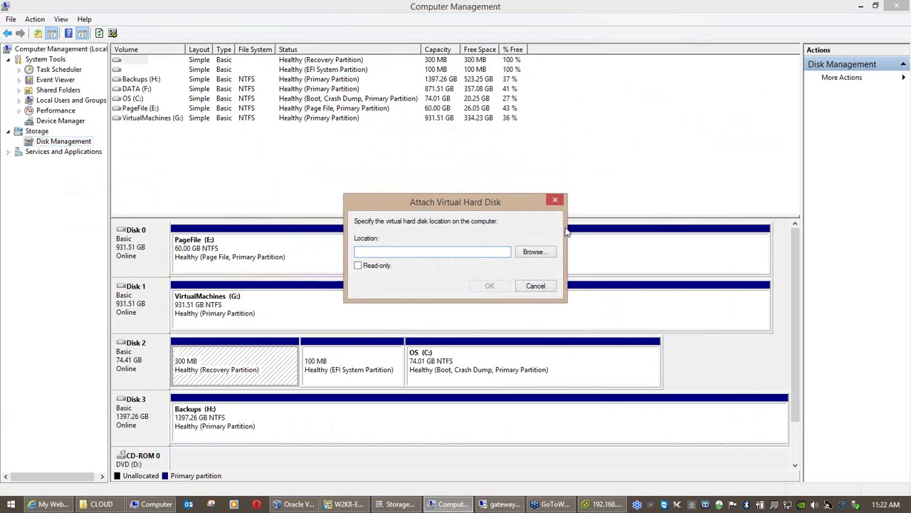
# Step: Attach \\GATEWAY\e$\Hyper-V-Machines\Test-4tb\test-4TB.vhdx as a new virtual disk
pyautogui.click(541, 252)
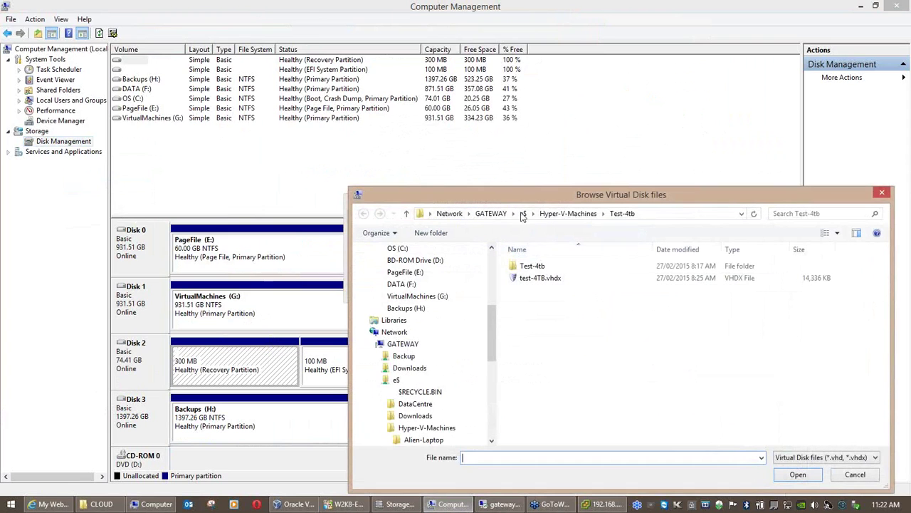
pyautogui.click(541, 268)
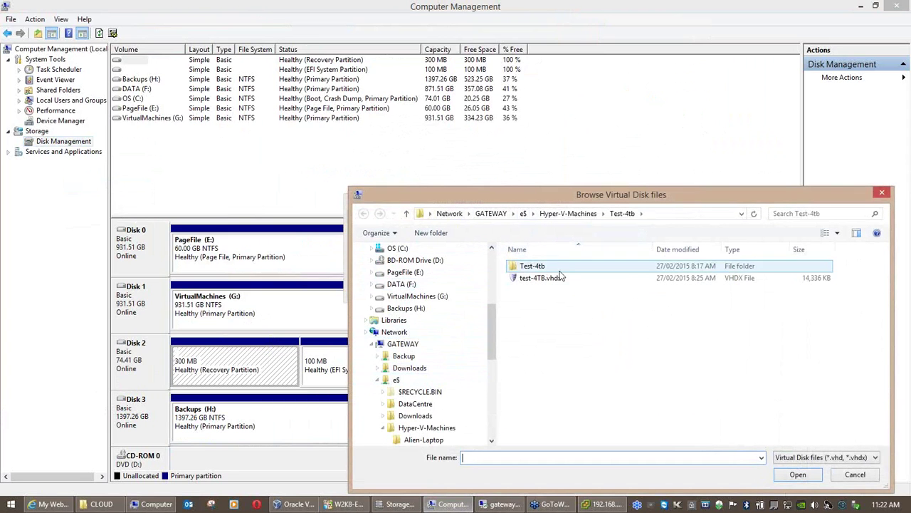
pyautogui.click(395, 380)
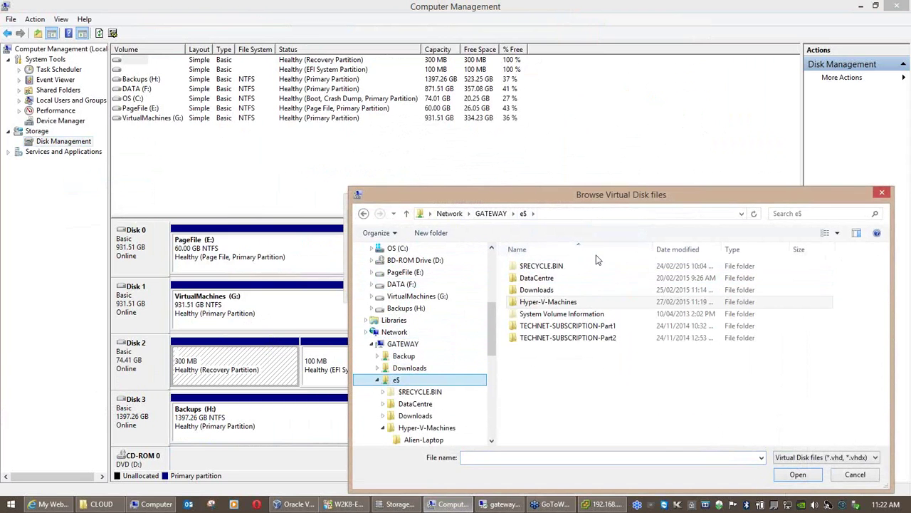
pyautogui.doubleClick(561, 302)
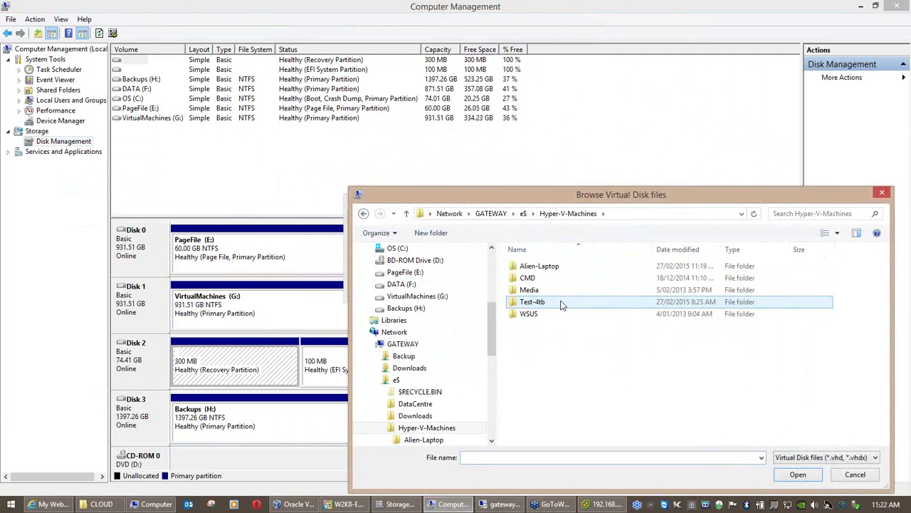
pyautogui.doubleClick(559, 302)
pyautogui.click(551, 278)
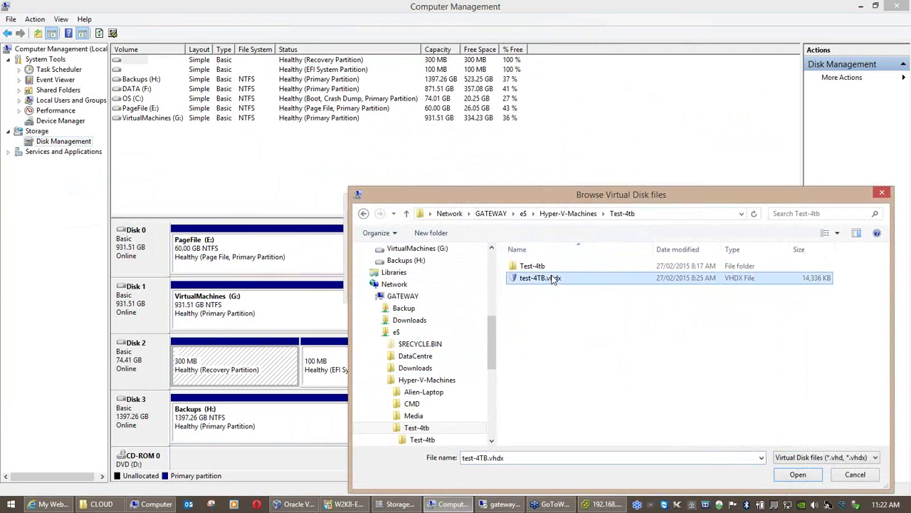
pyautogui.click(798, 475)
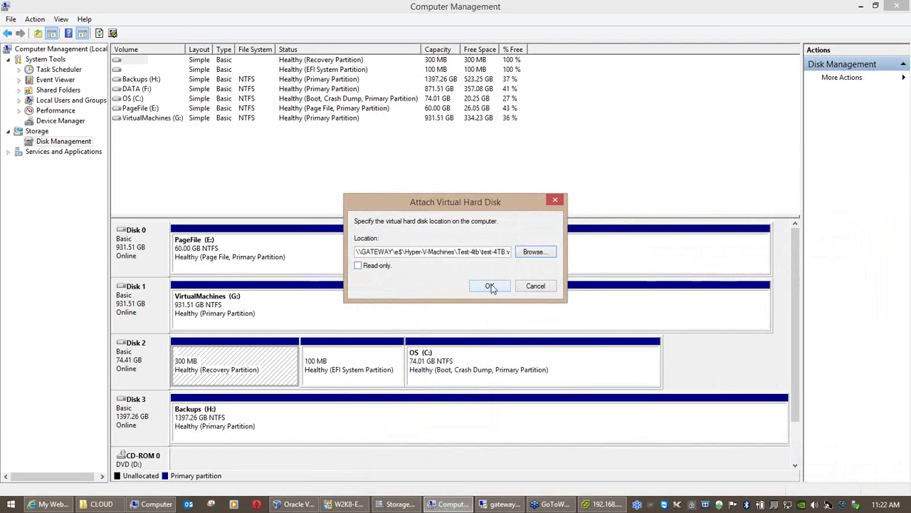
pyautogui.click(490, 286)
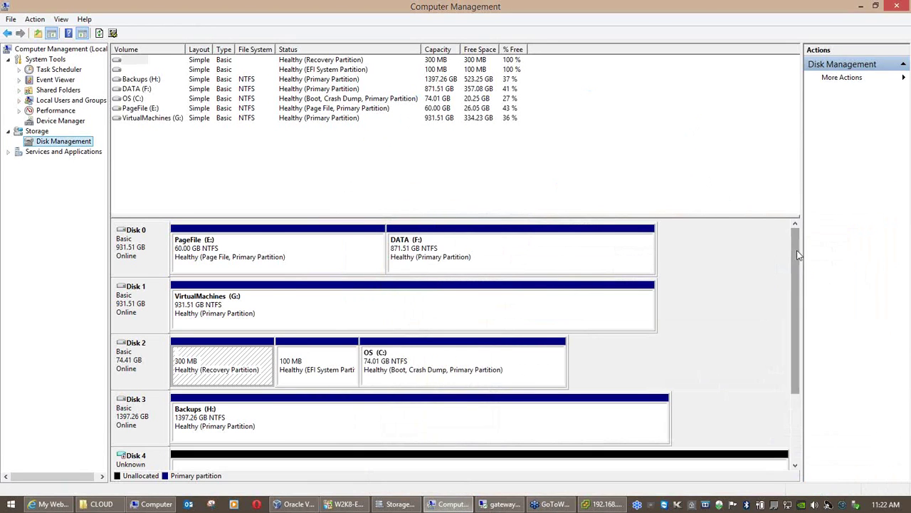
pyautogui.moveTo(796, 250); pyautogui.dragTo(798, 320)
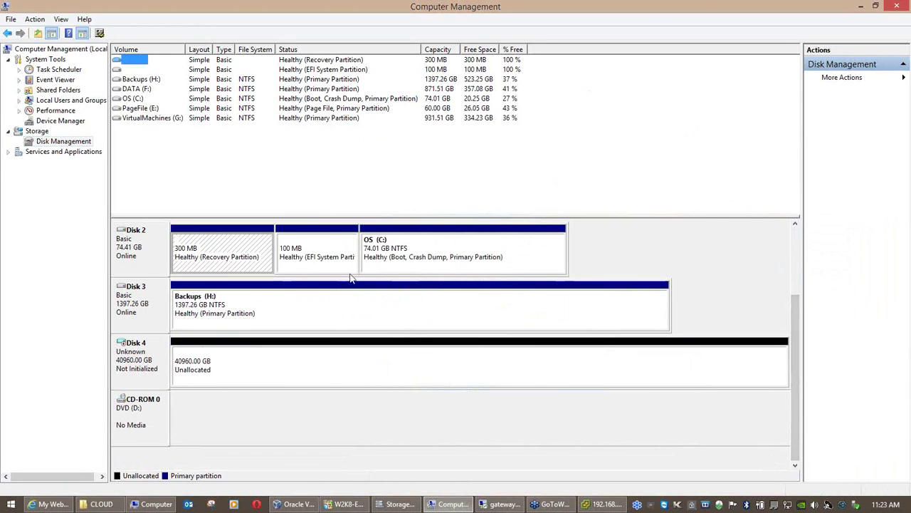
# Step: Initialize Disk 4 with a GPT (GUID Partition Table) partition style
pyautogui.rightClick(130, 353)
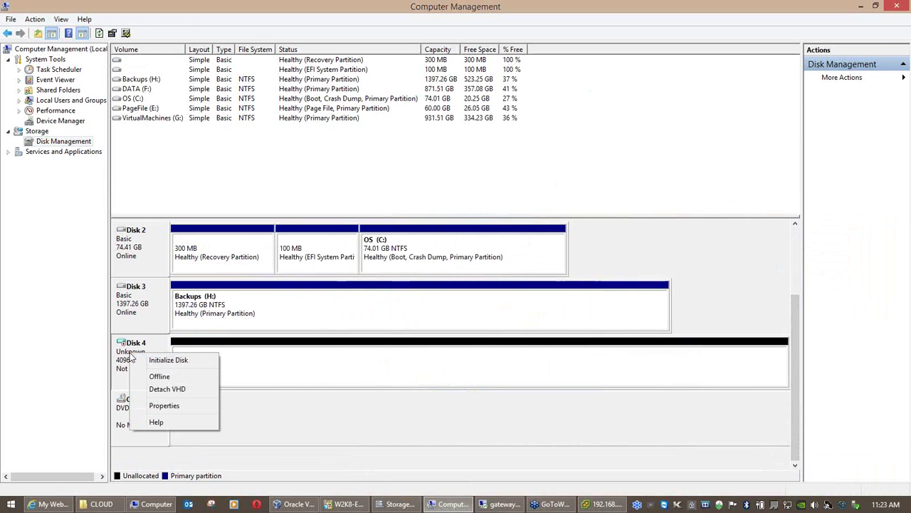
pyautogui.click(147, 361)
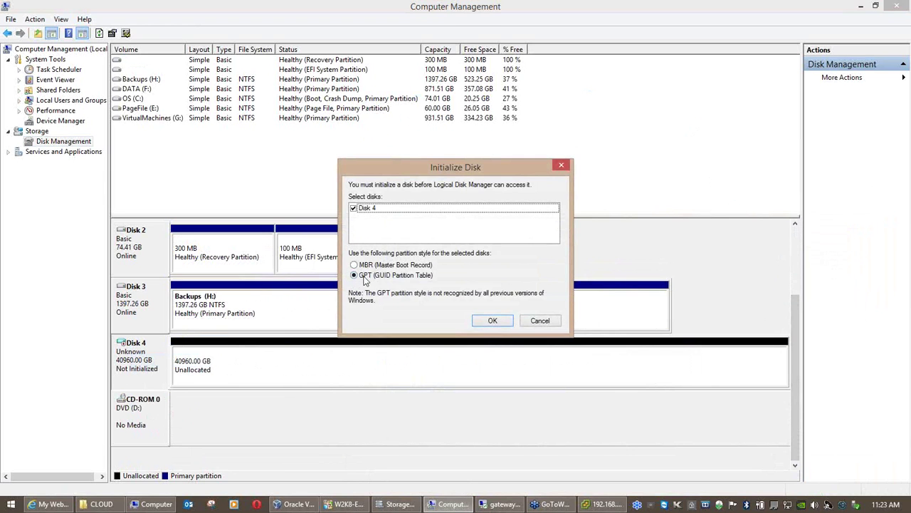
pyautogui.click(491, 321)
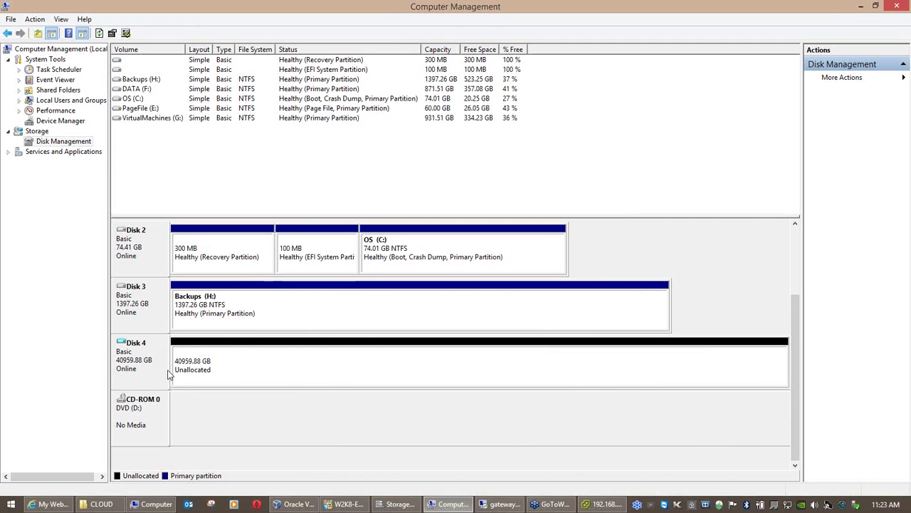
pyautogui.rightClick(197, 366)
# Step: Start a full-size simple volume on Disk 4 with drive letter R
pyautogui.click(252, 368)
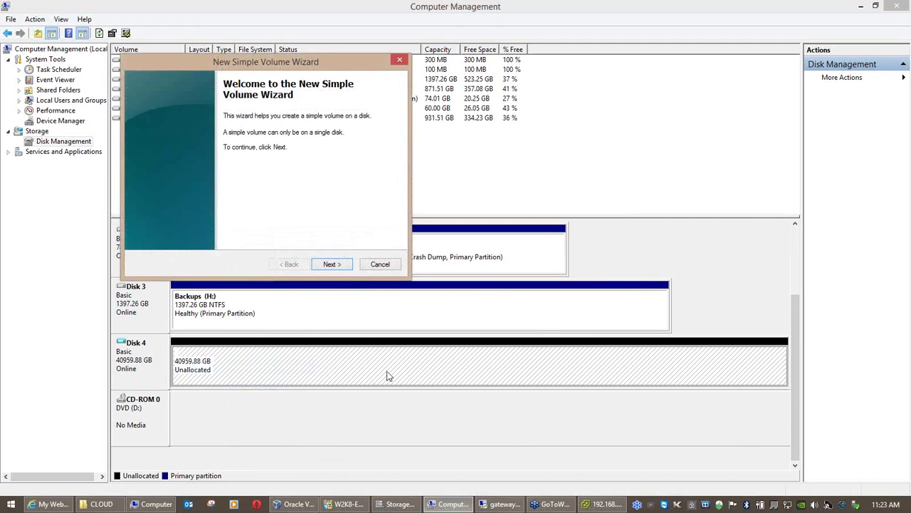
pyautogui.click(329, 264)
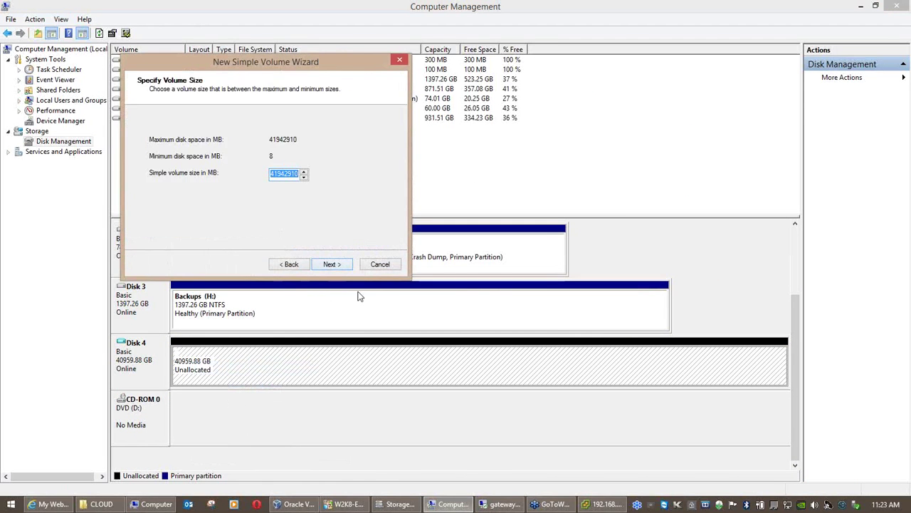
pyautogui.click(330, 266)
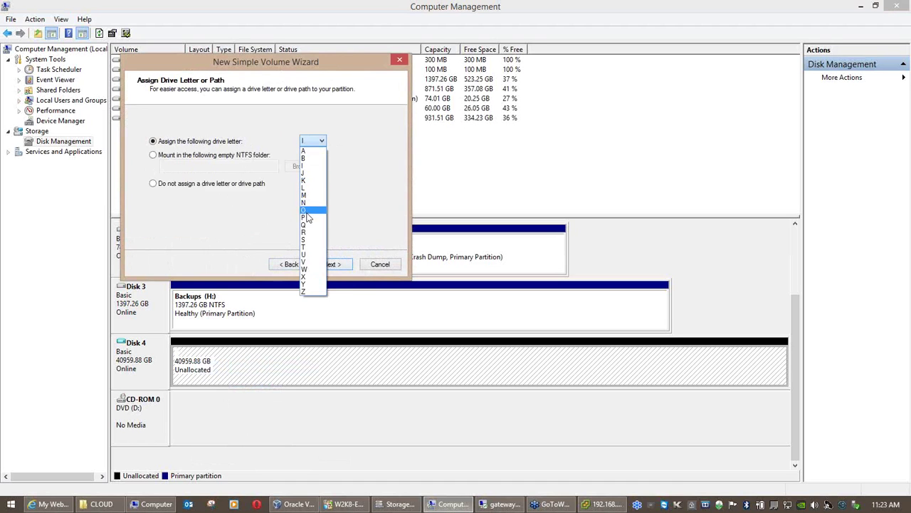
pyautogui.click(304, 233)
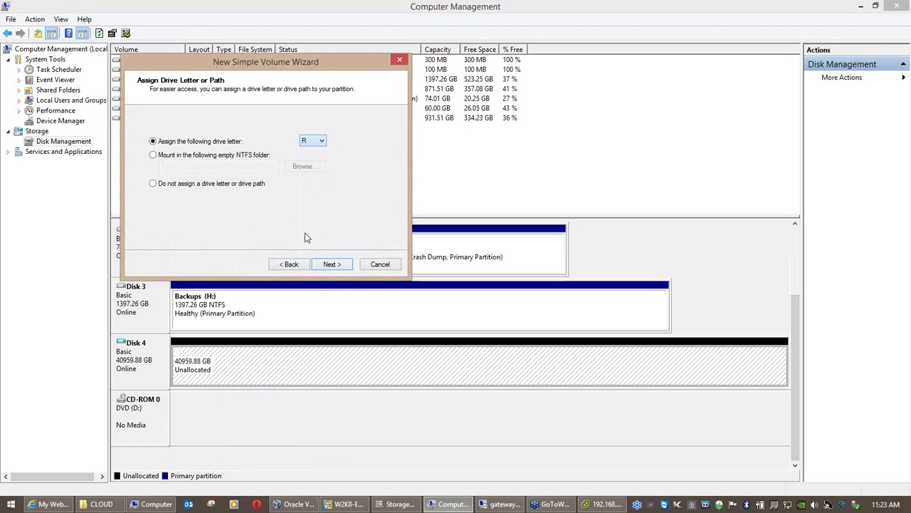
pyautogui.click(332, 264)
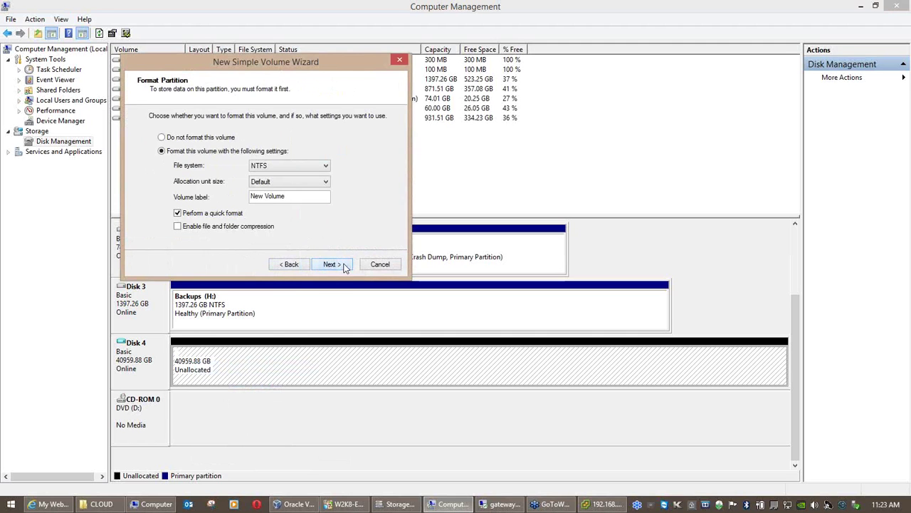
# Step: Format it NTFS with default allocation size, label it data-v, and finish the wizard
pyautogui.click(301, 165)
pyautogui.click(301, 167)
pyautogui.click(294, 181)
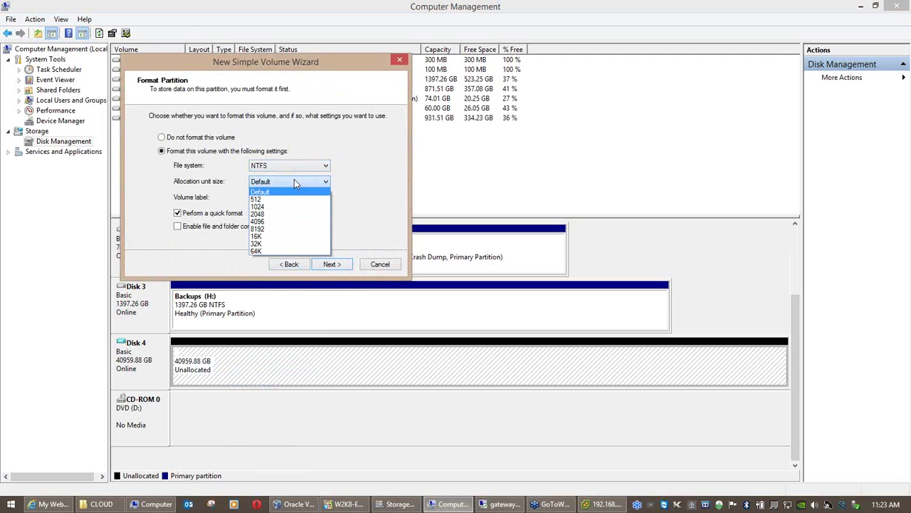
pyautogui.click(286, 191)
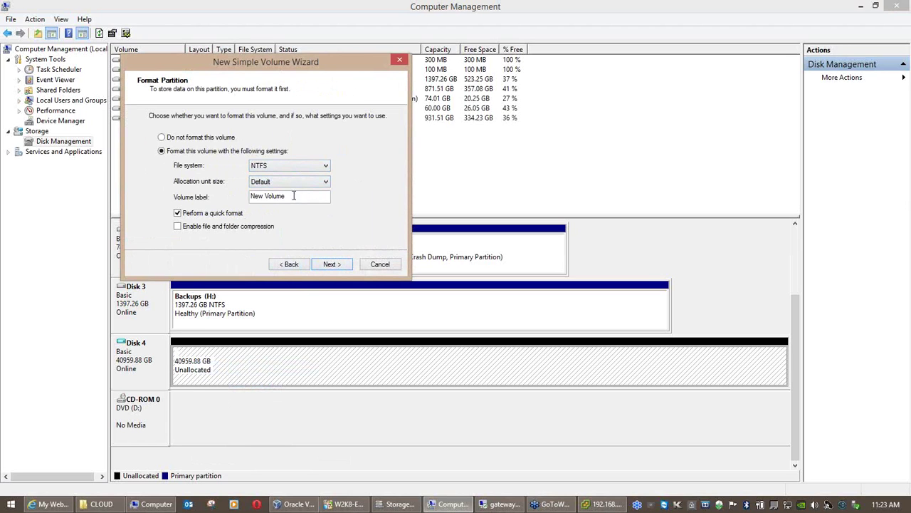
pyautogui.moveTo(294, 196); pyautogui.dragTo(250, 197)
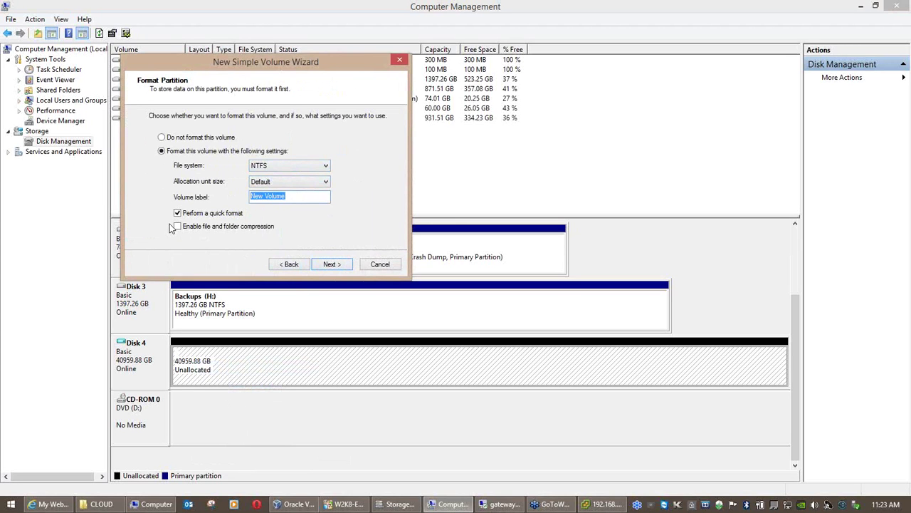
pyautogui.write('data-vhdx')
pyautogui.click(328, 265)
pyautogui.click(331, 264)
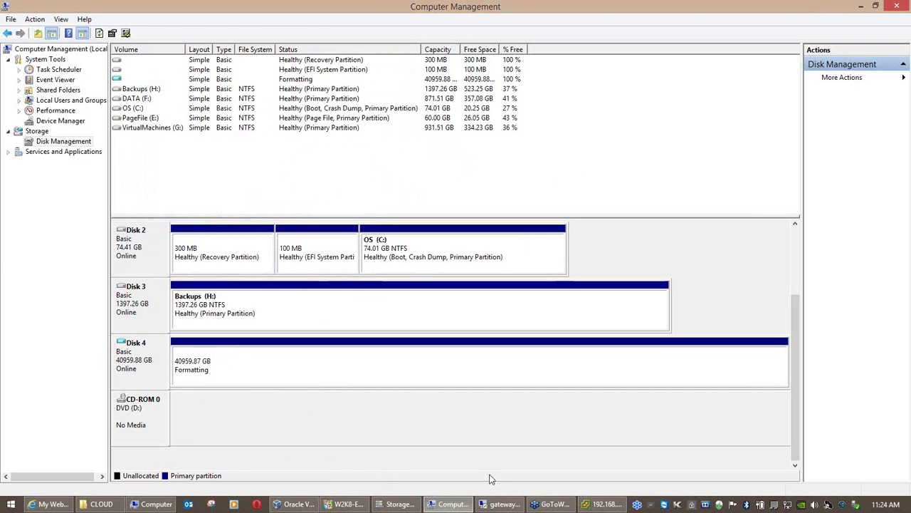
# Step: Bring StorageCraft ImageManager back in front while Disk 4's volume formats
pyautogui.click(396, 504)
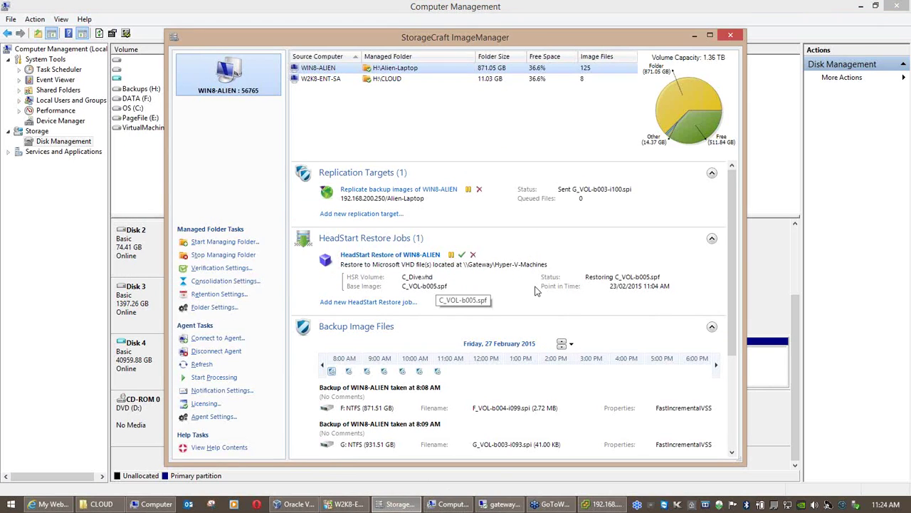
# Step: After briefly checking the disk view, open a new WIN8-ALIEN HeadStart Restore job form
pyautogui.click(694, 37)
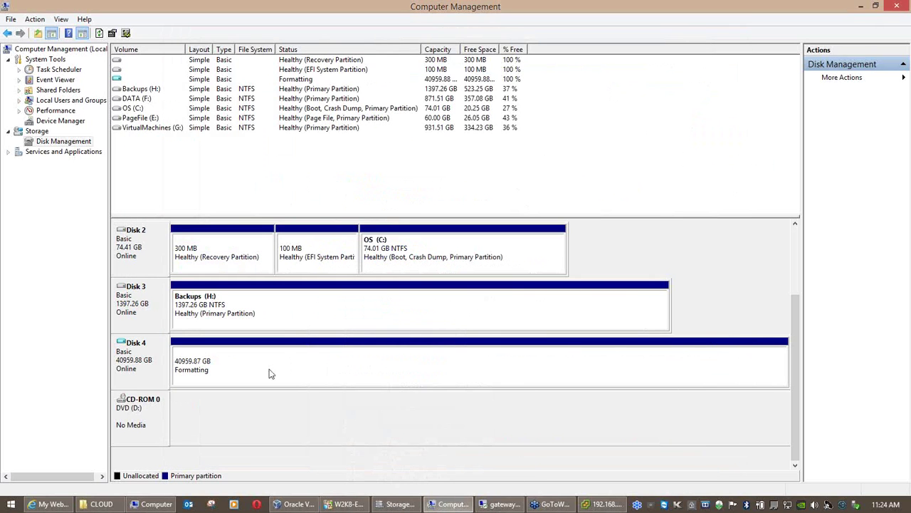
pyautogui.click(397, 504)
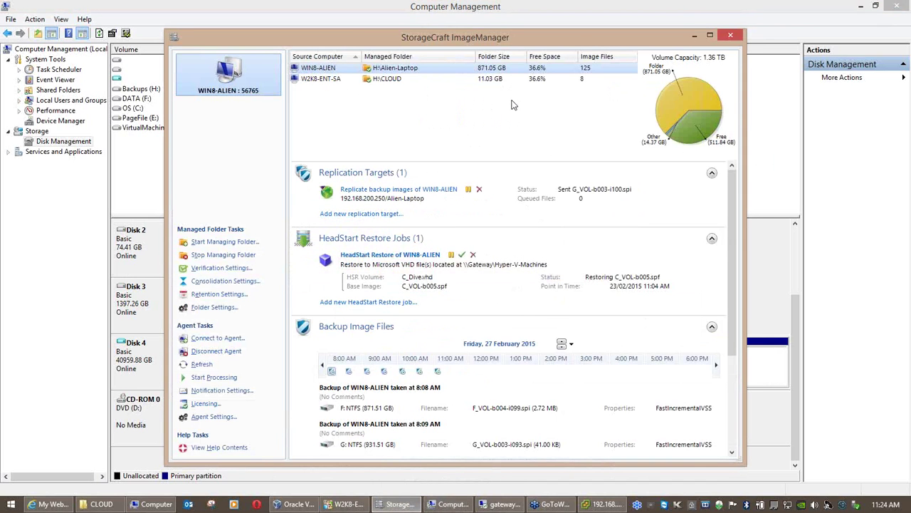
pyautogui.click(379, 304)
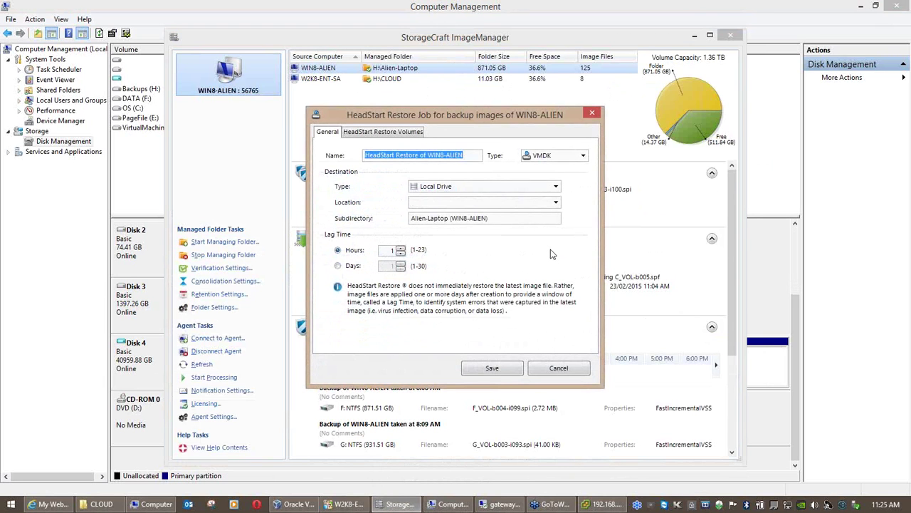
# Step: Set the restore type to Volume and leave the F: base backup image out
pyautogui.click(584, 157)
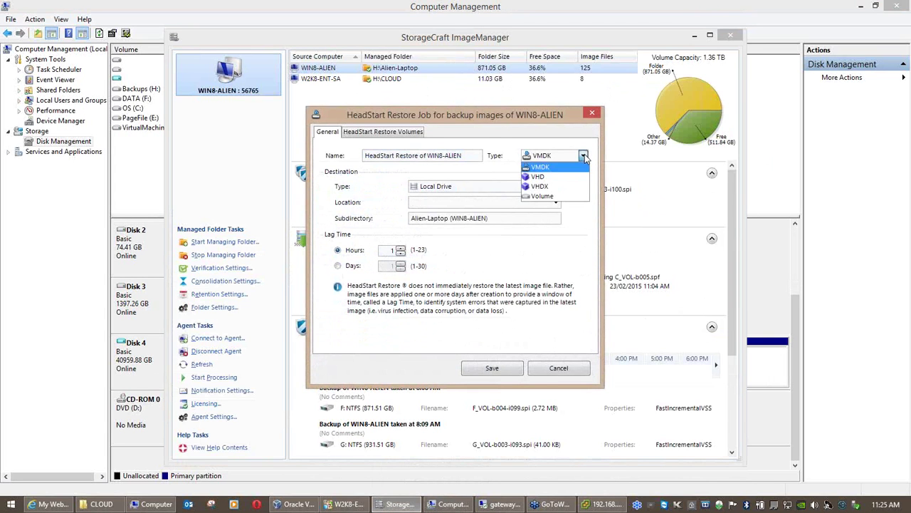
pyautogui.click(544, 198)
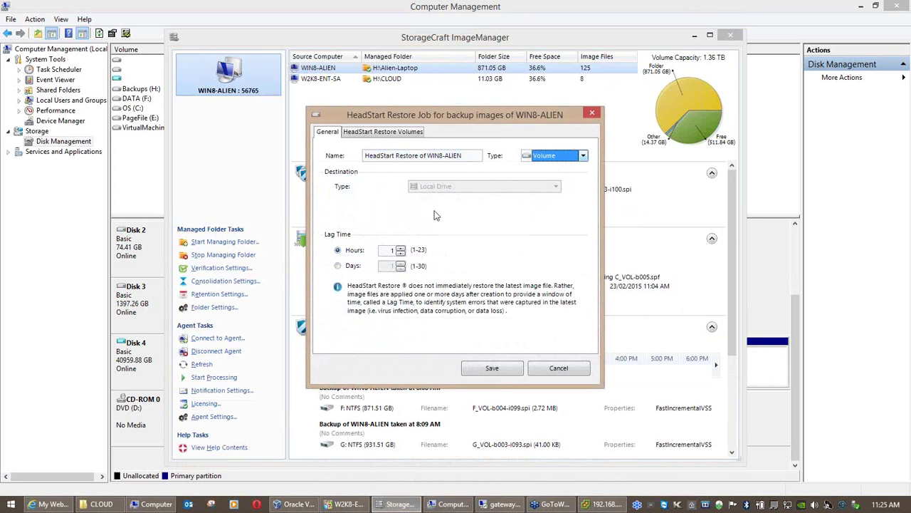
pyautogui.click(378, 133)
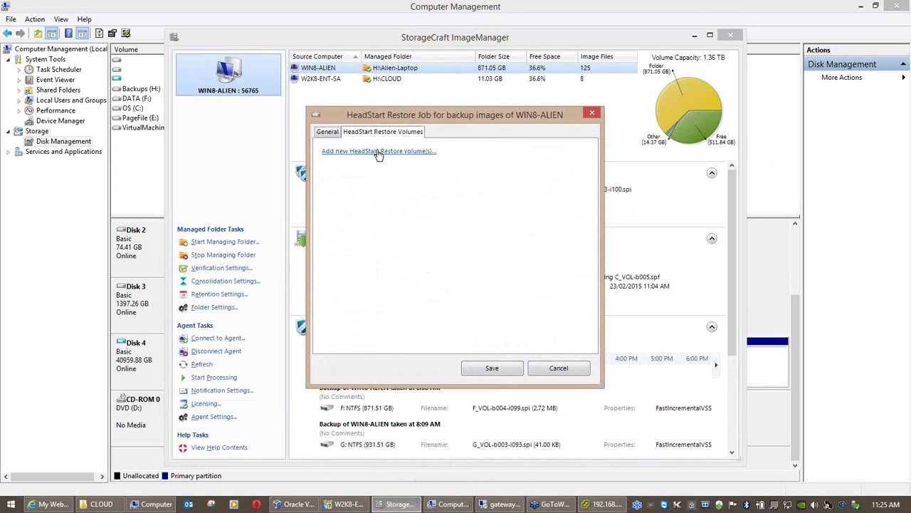
pyautogui.click(377, 151)
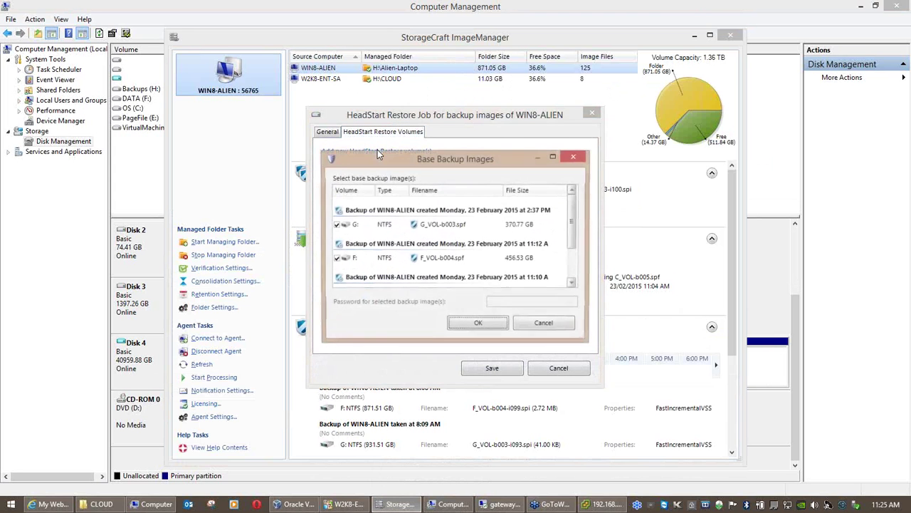
pyautogui.click(337, 260)
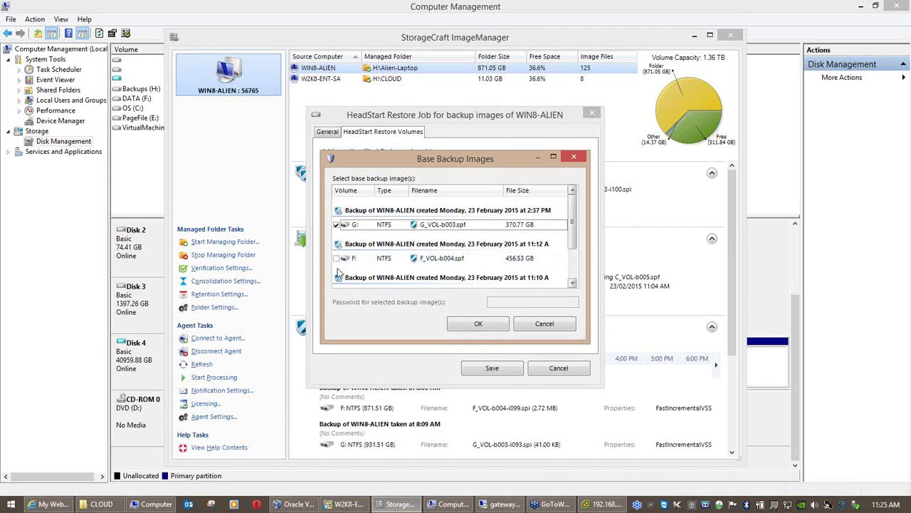
pyautogui.click(572, 282)
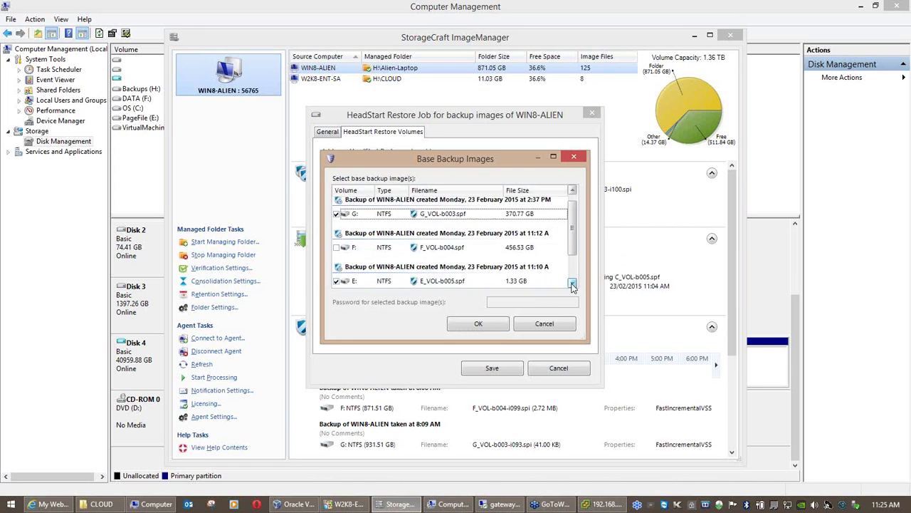
pyautogui.click(571, 282)
pyautogui.click(571, 283)
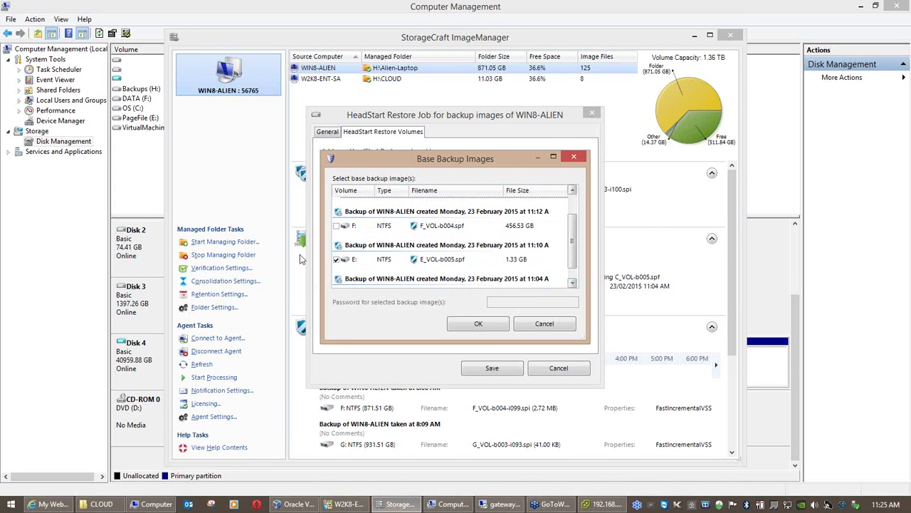
# Step: Exclude the E: image, include the C: image, and confirm the base image selection
pyautogui.click(337, 259)
pyautogui.click(571, 283)
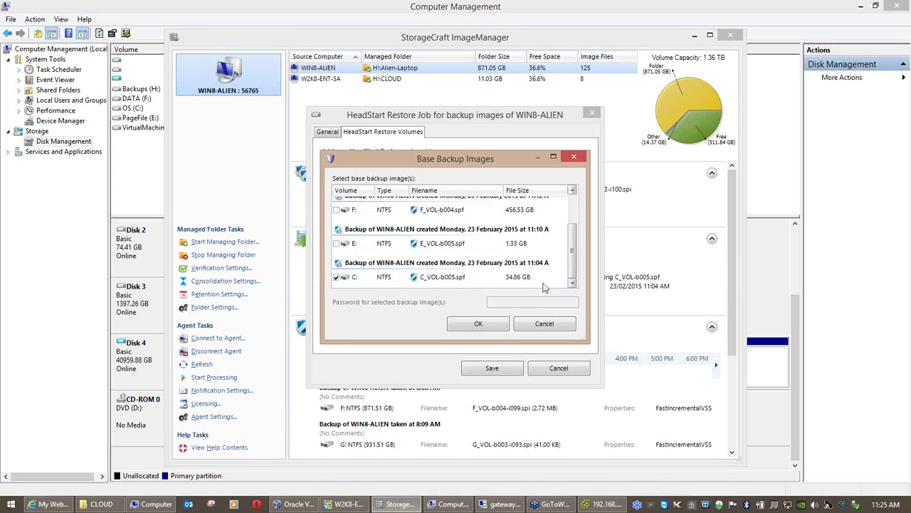
pyautogui.click(336, 277)
pyautogui.moveTo(573, 244); pyautogui.dragTo(575, 205)
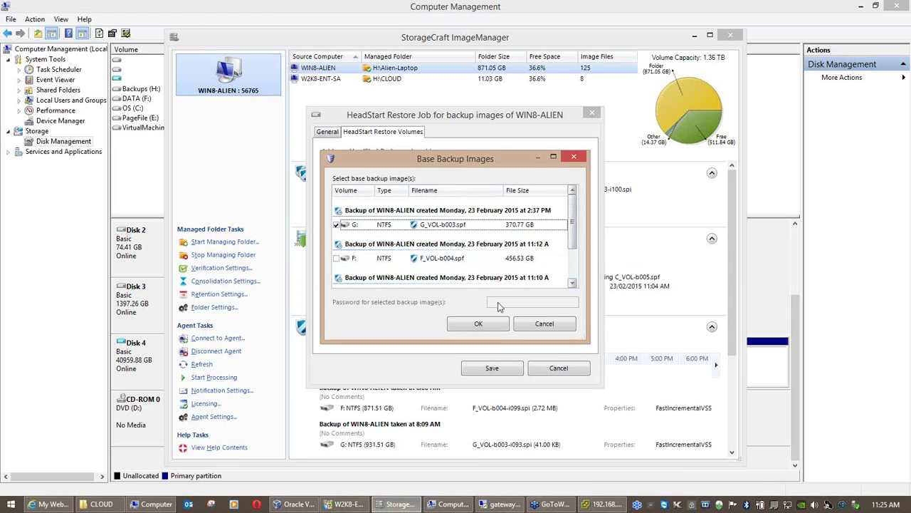
pyautogui.click(468, 324)
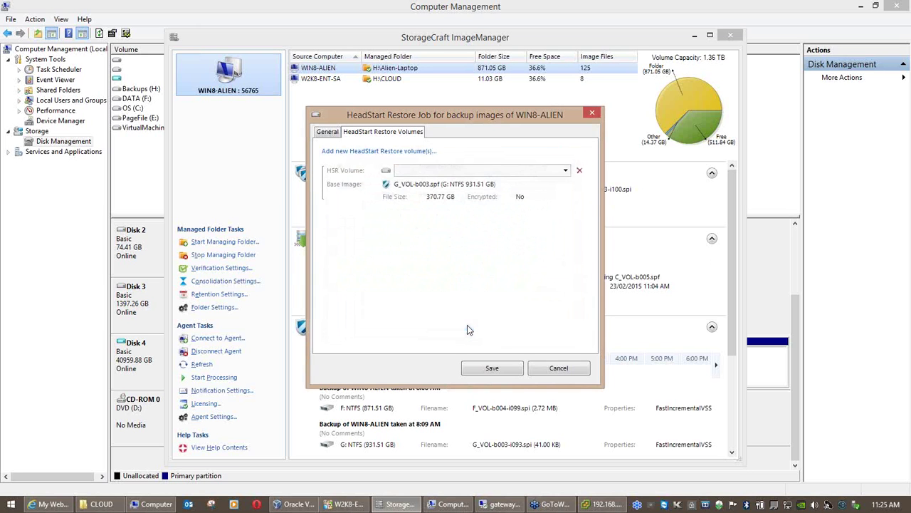
# Step: Cancel the job without choosing an HSR volume and return to Computer Management
pyautogui.click(565, 172)
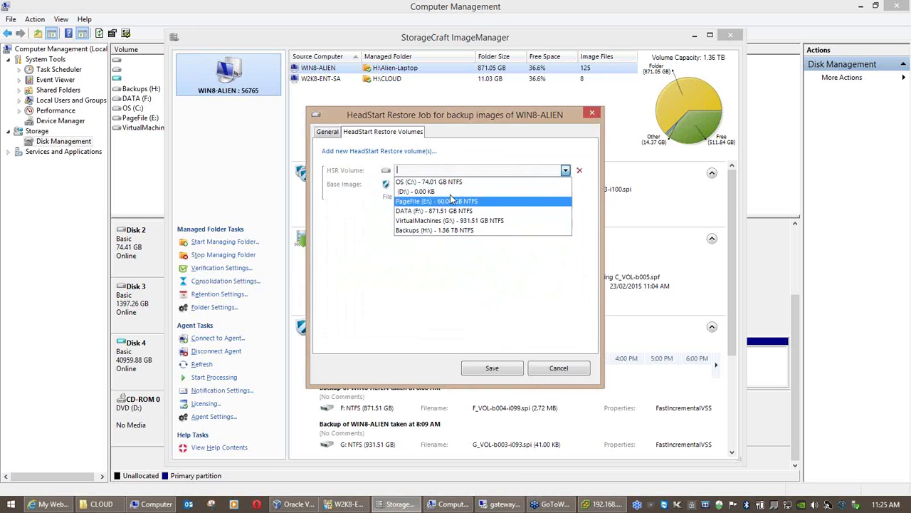
pyautogui.click(539, 279)
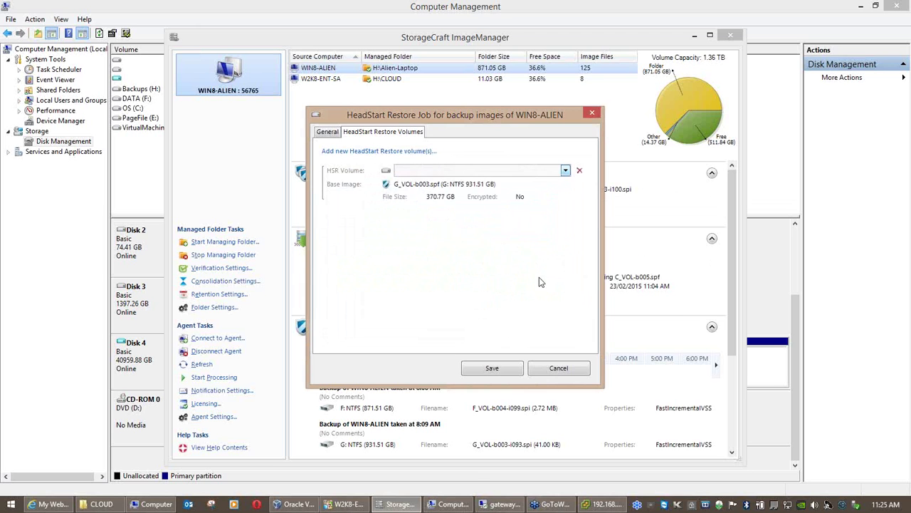
pyautogui.click(559, 368)
pyautogui.click(60, 409)
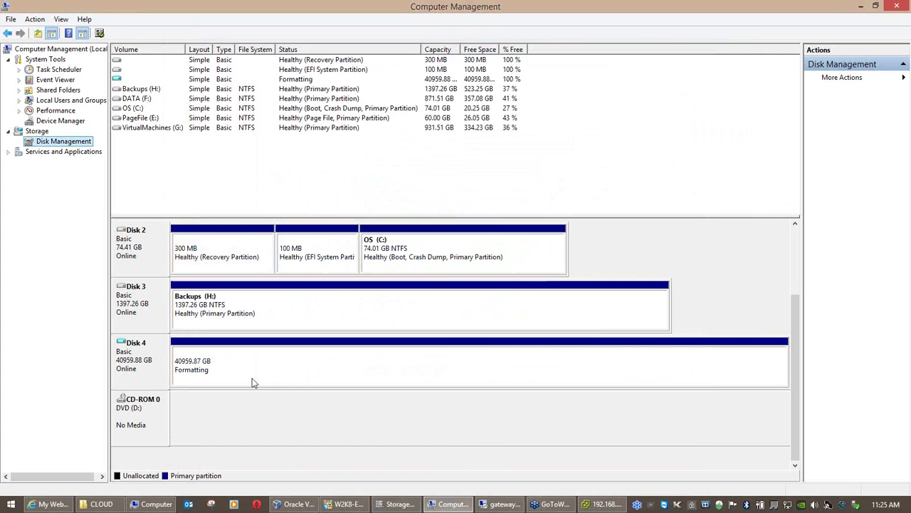
# Step: Disable the existing WIN8-ALIEN VHD restore job and close the empty data-vhdx (R:) window
pyautogui.click(402, 504)
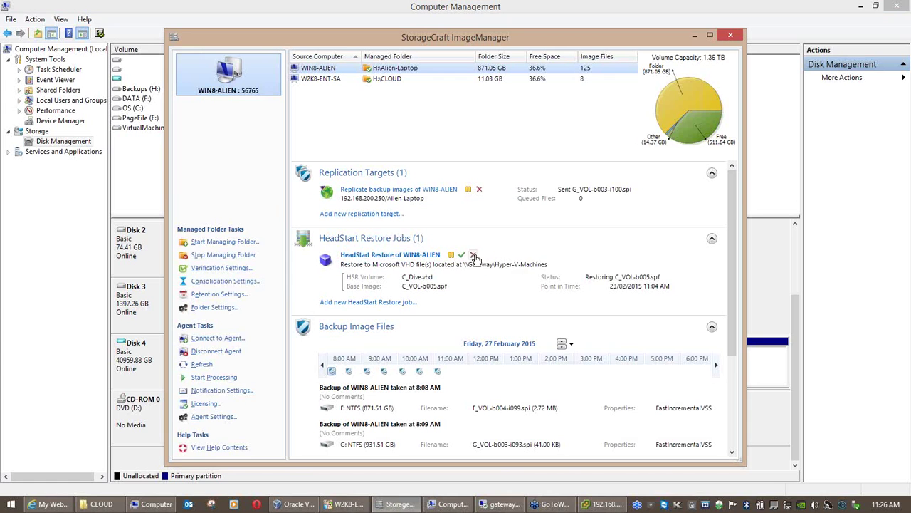
pyautogui.click(450, 255)
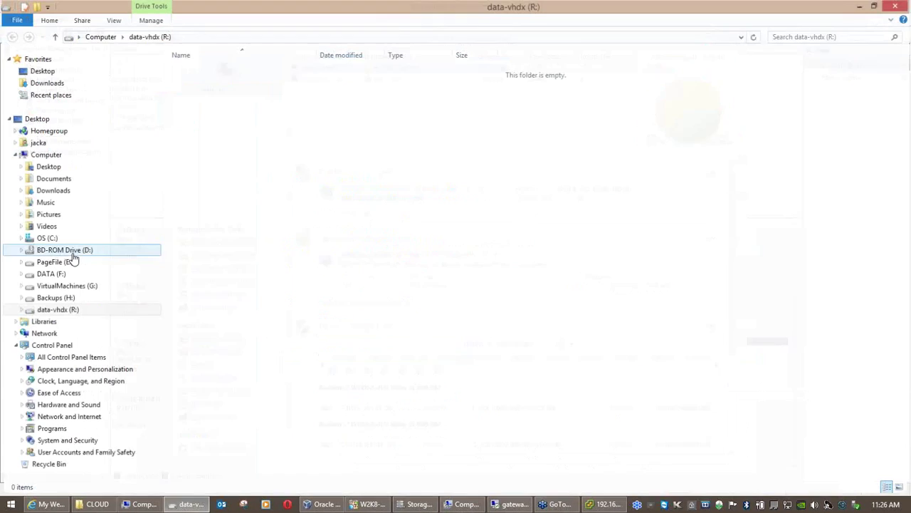
pyautogui.click(896, 6)
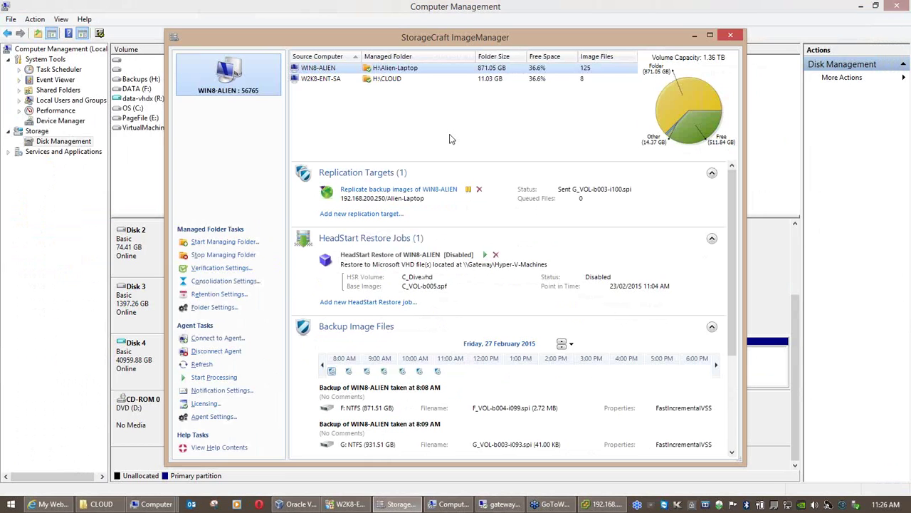
# Step: Start another new WIN8-ALIEN HeadStart Restore job in ImageManager
pyautogui.click(64, 336)
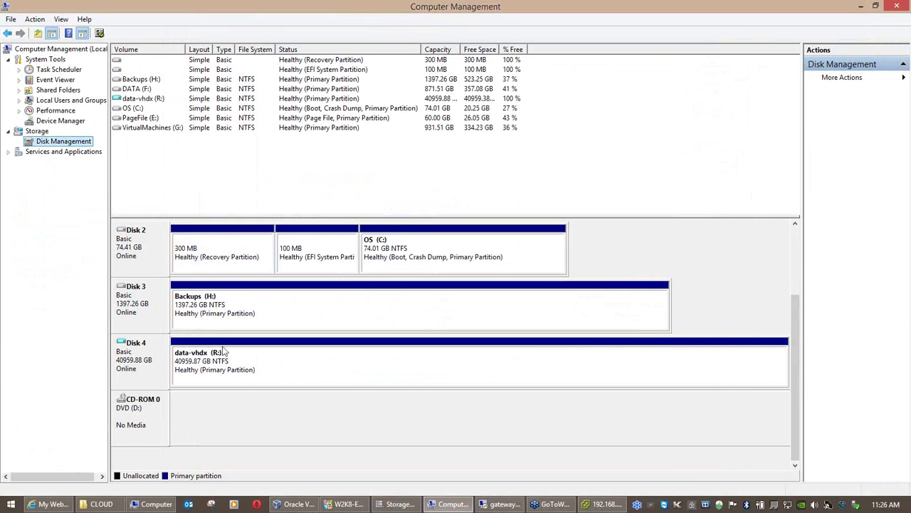
pyautogui.click(398, 504)
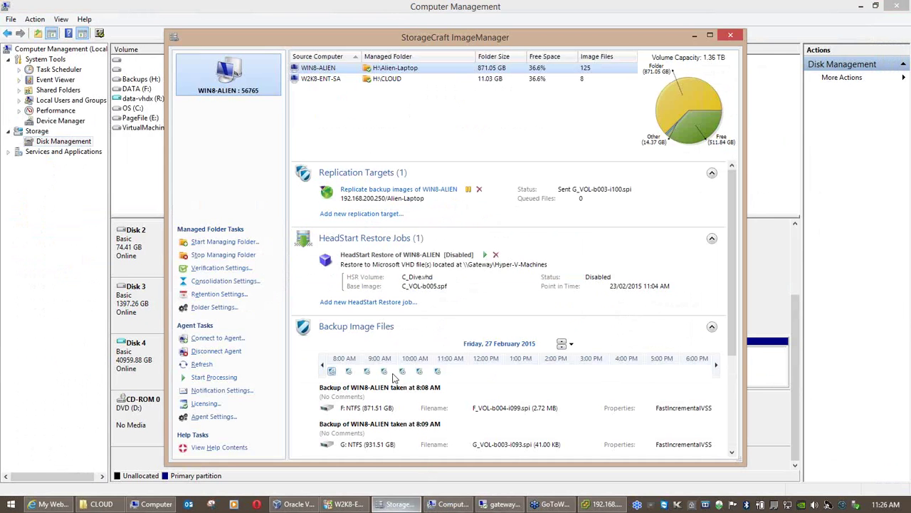
pyautogui.click(384, 302)
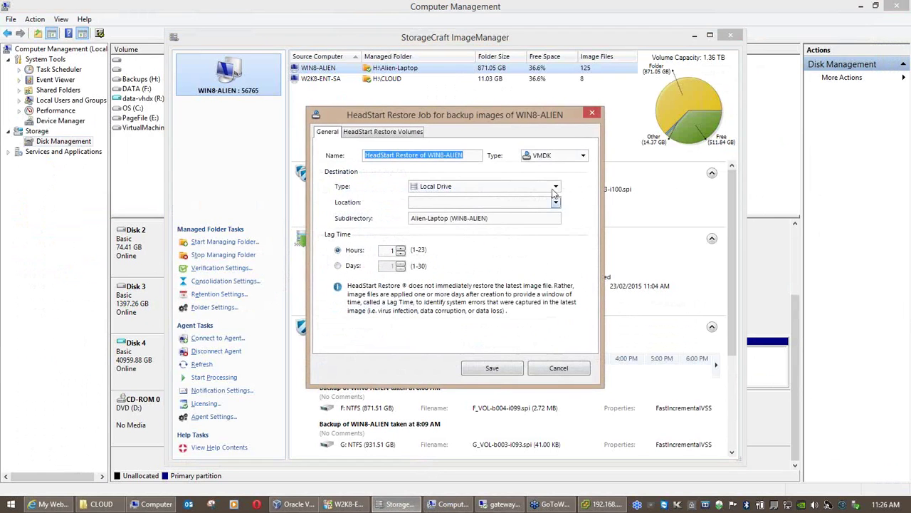
# Step: Set the type to Volume and keep only the G: image, excluding E: and C:
pyautogui.click(582, 156)
pyautogui.click(542, 196)
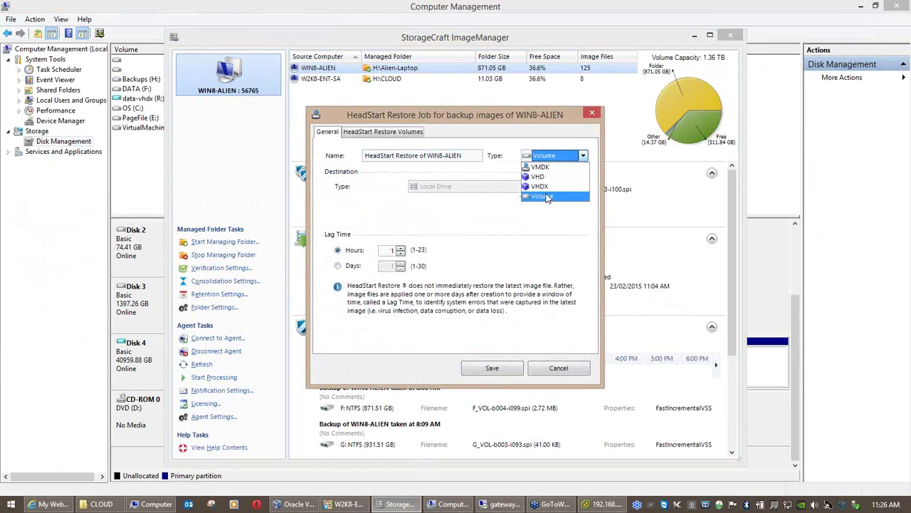
pyautogui.click(398, 132)
pyautogui.click(371, 154)
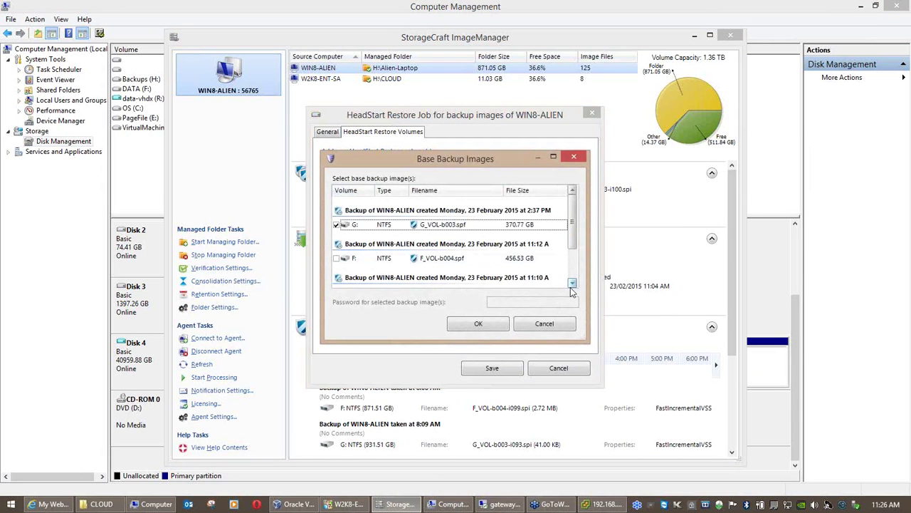
pyautogui.click(572, 283)
pyautogui.click(336, 270)
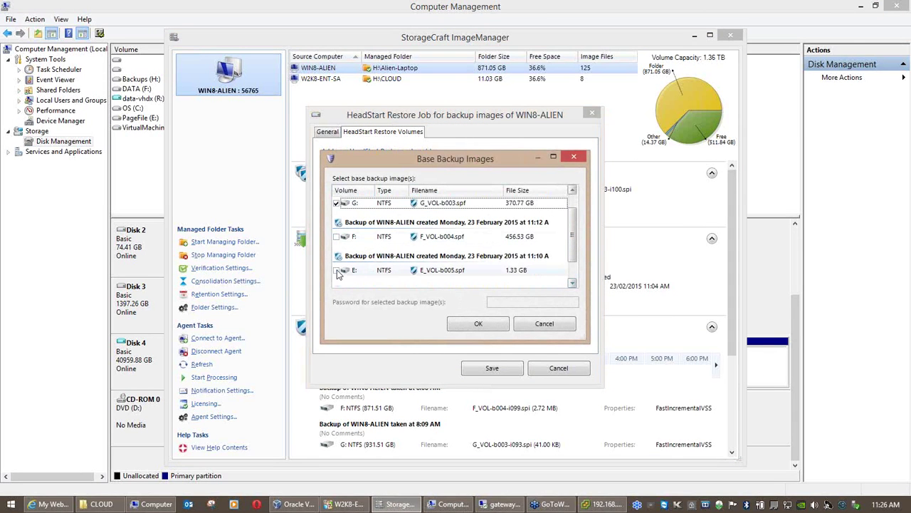
pyautogui.click(572, 282)
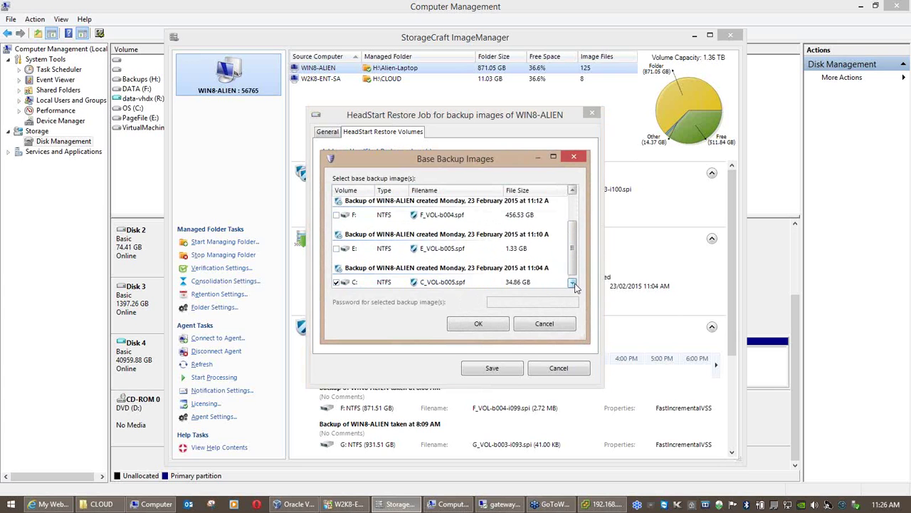
pyautogui.click(336, 282)
pyautogui.moveTo(577, 250); pyautogui.dragTo(574, 220)
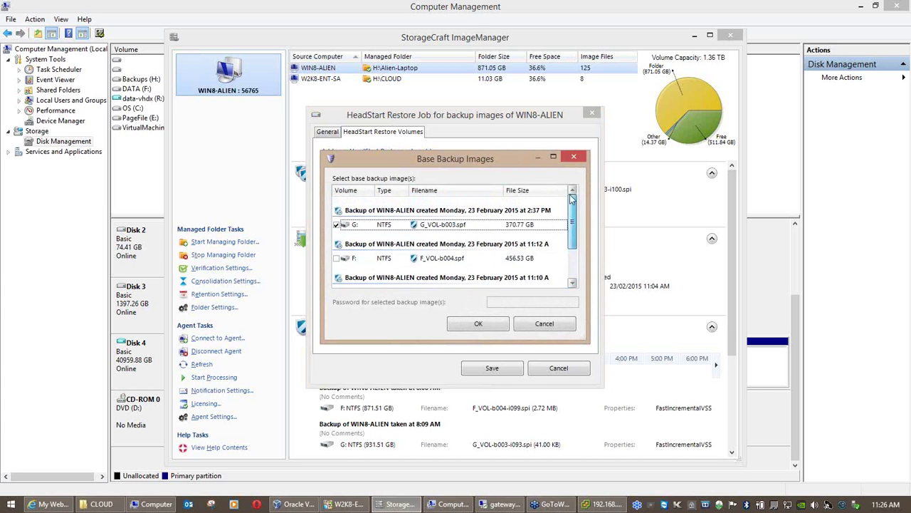
pyautogui.click(480, 323)
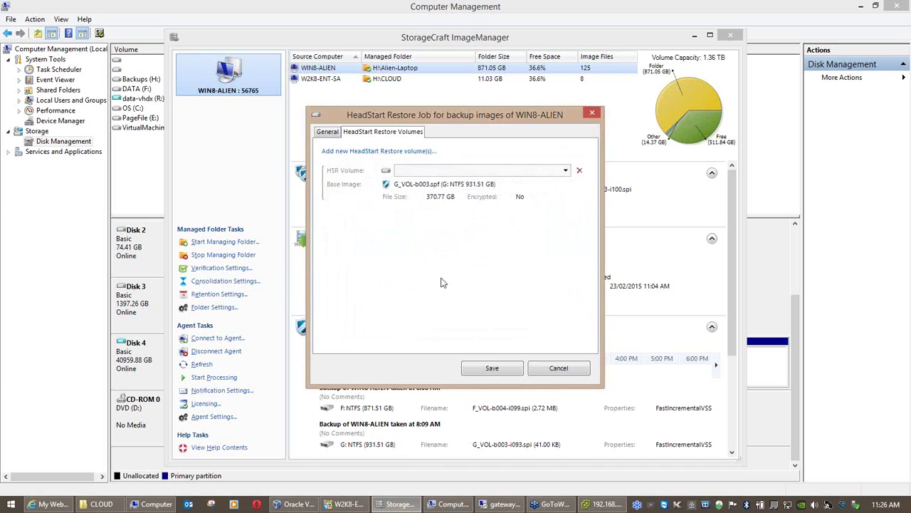
# Step: Choose data-vhdx (R:) as the HSR volume and save the job
pyautogui.click(565, 172)
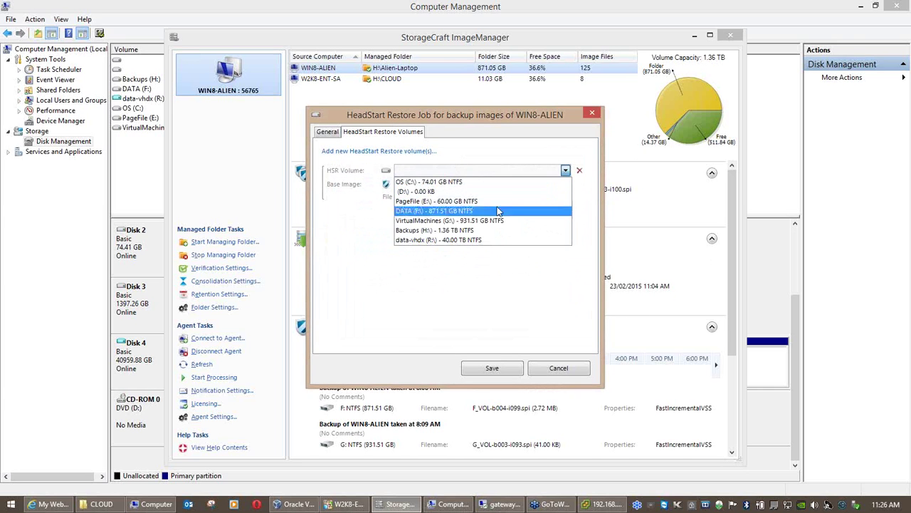
pyautogui.click(455, 240)
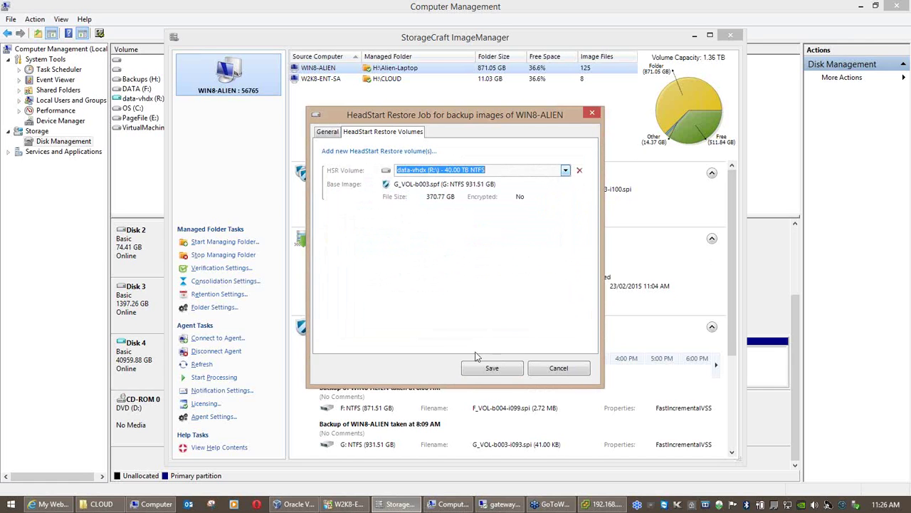
pyautogui.click(491, 367)
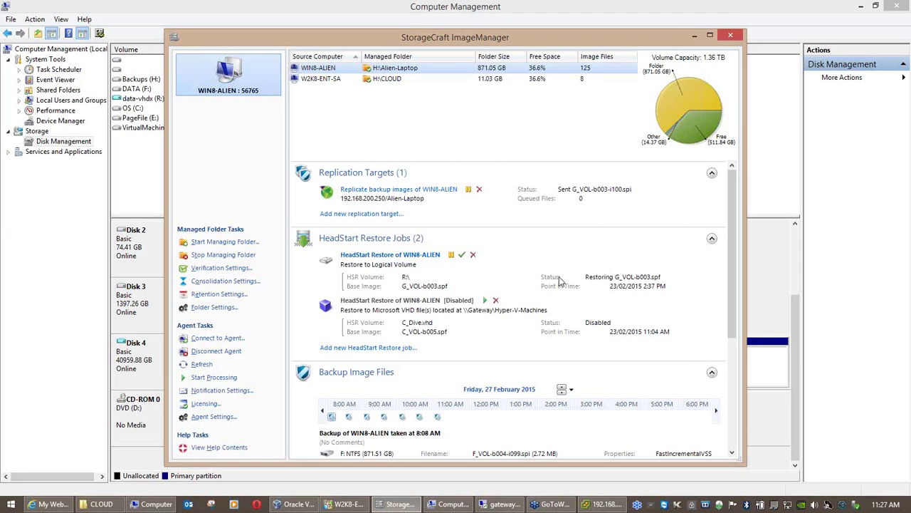
# Step: On the gateway server, check the current size of test-4TB.vhdx in the Test-4tb folder
pyautogui.click(502, 504)
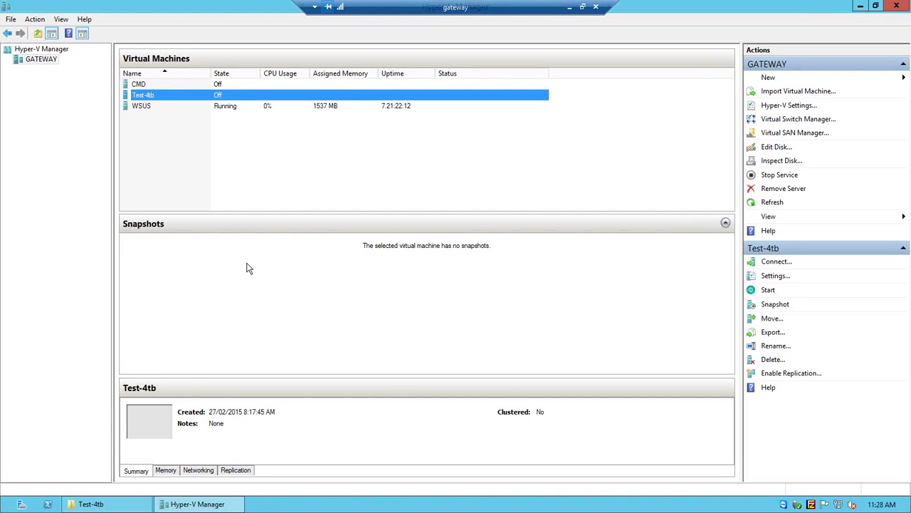
pyautogui.click(91, 504)
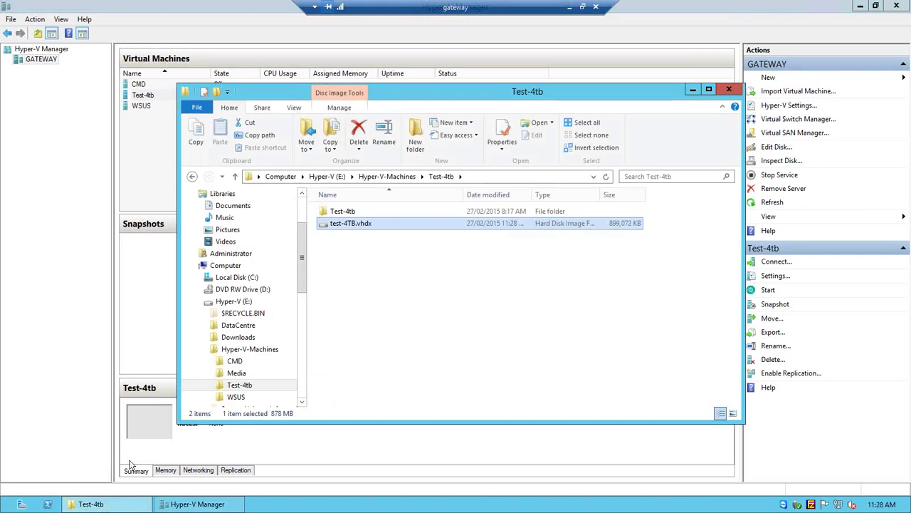
pyautogui.click(339, 224)
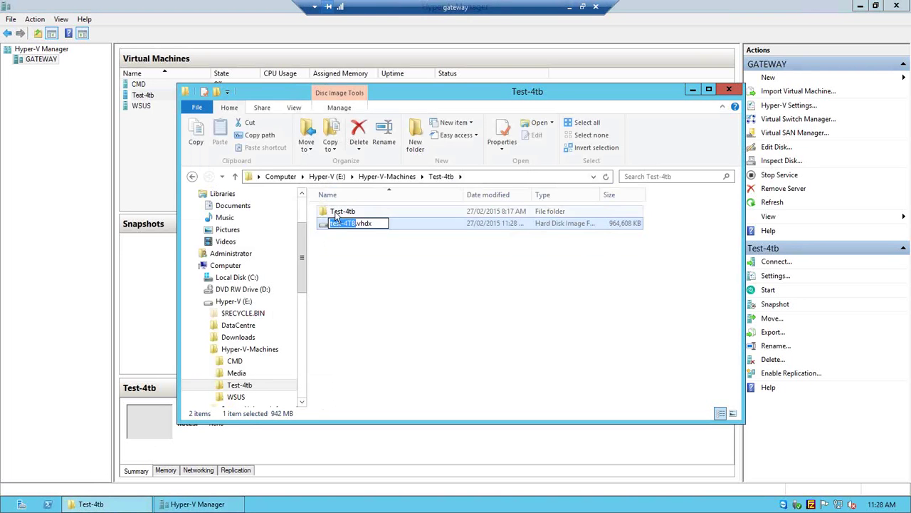
pyautogui.click(337, 225)
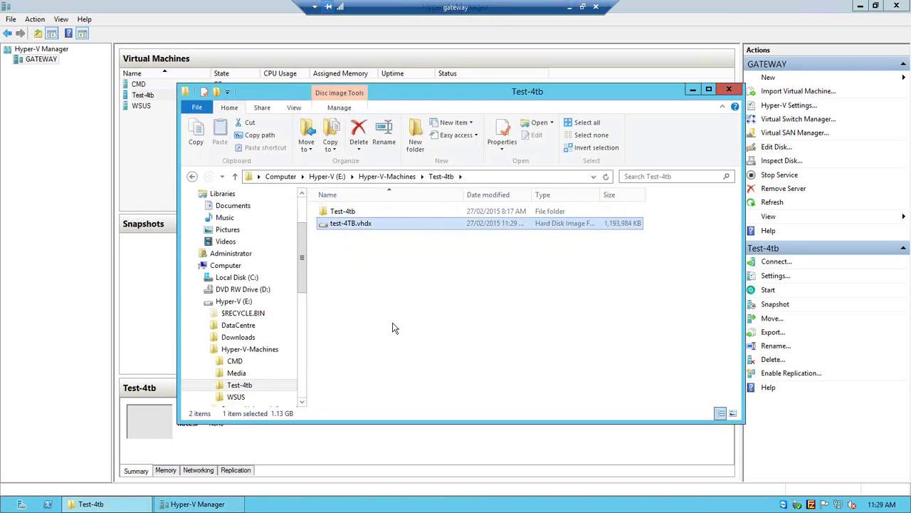
pyautogui.press('F4')
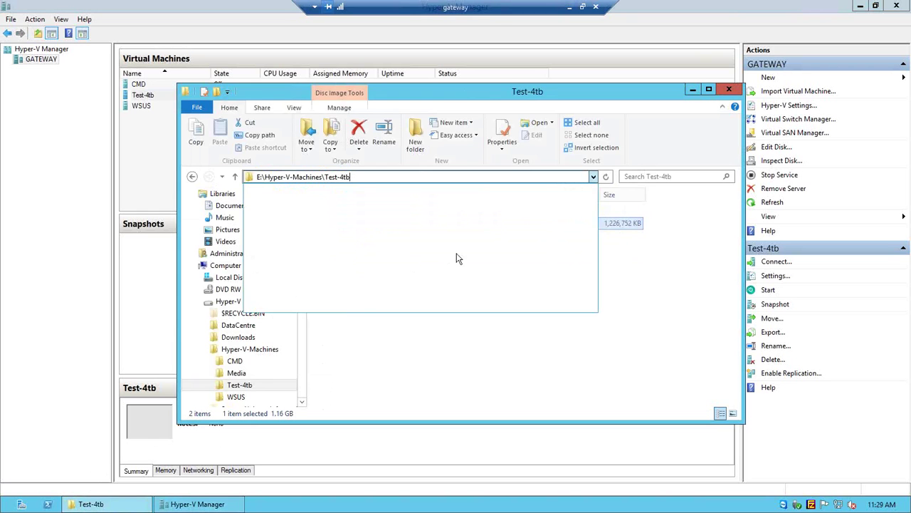
pyautogui.click(616, 303)
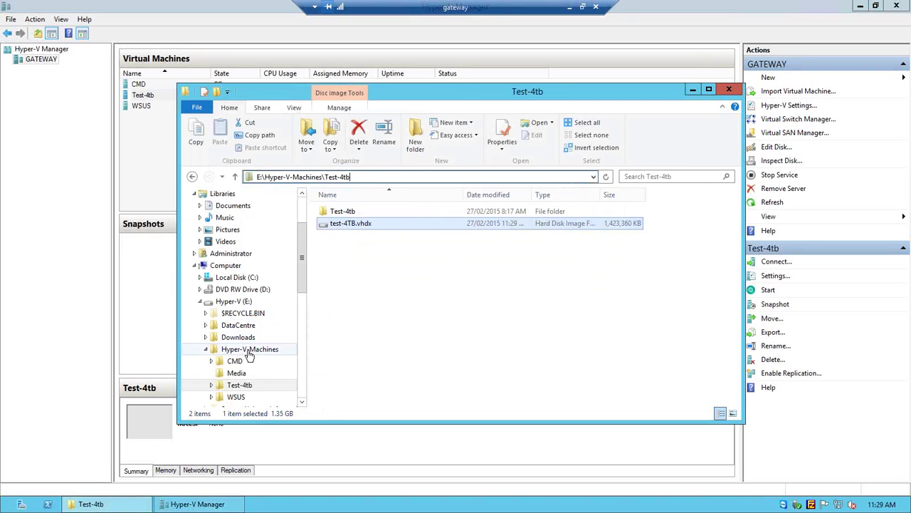
# Step: Open the Hyper-V-Machines Alien-Laptop folder to view C_Dive.vhd, then leave the remote session
pyautogui.click(249, 350)
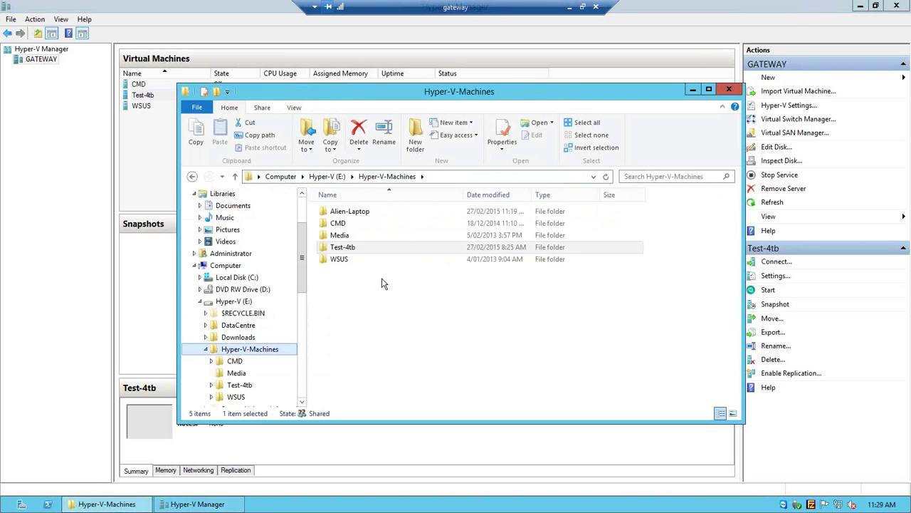
pyautogui.click(360, 214)
pyautogui.doubleClick(359, 213)
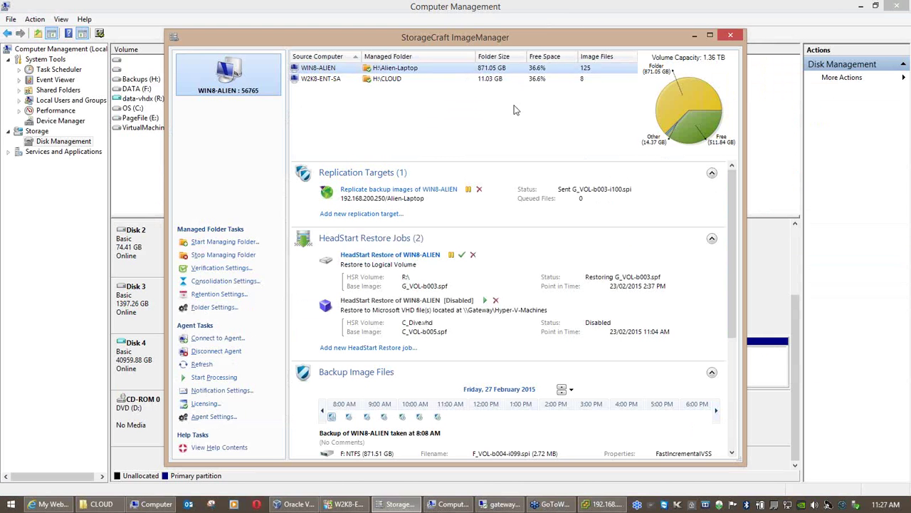
pyautogui.click(569, 8)
# Step: Re-enable the WIN8-ALIEN C_Dive.vhd restore job and return to the gateway session
pyautogui.click(481, 305)
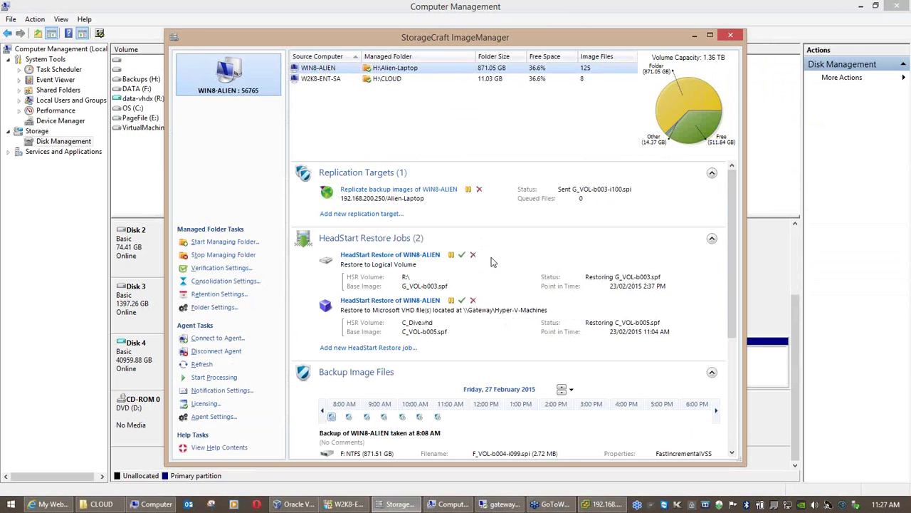
pyautogui.click(493, 504)
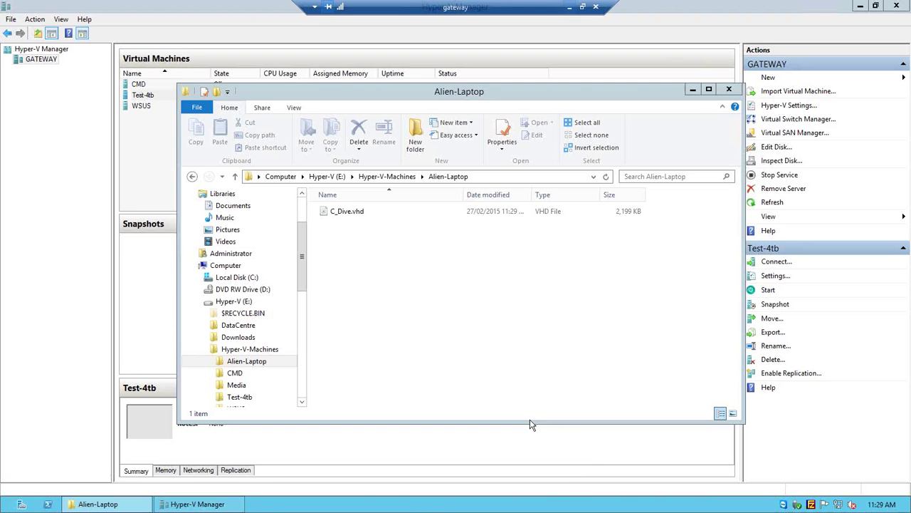
# Step: Check the gateway's Ethernet throughput on Task Manager's Performance tab, then close it
pyautogui.click(554, 504)
pyautogui.rightClick(554, 504)
pyautogui.click(578, 468)
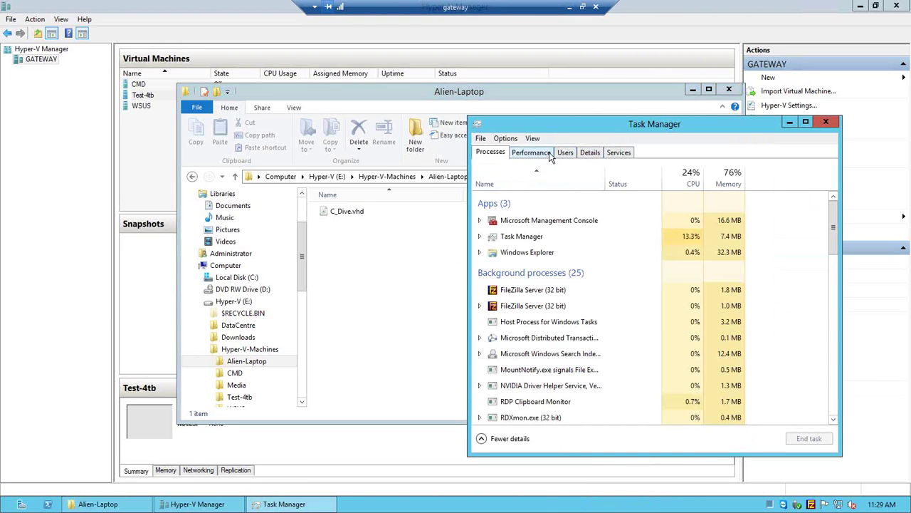
pyautogui.click(548, 156)
pyautogui.click(491, 249)
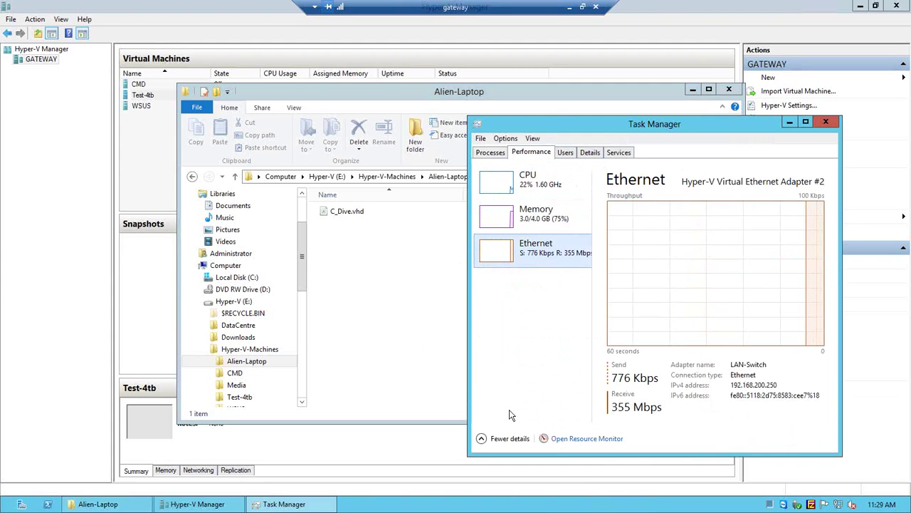
pyautogui.click(826, 123)
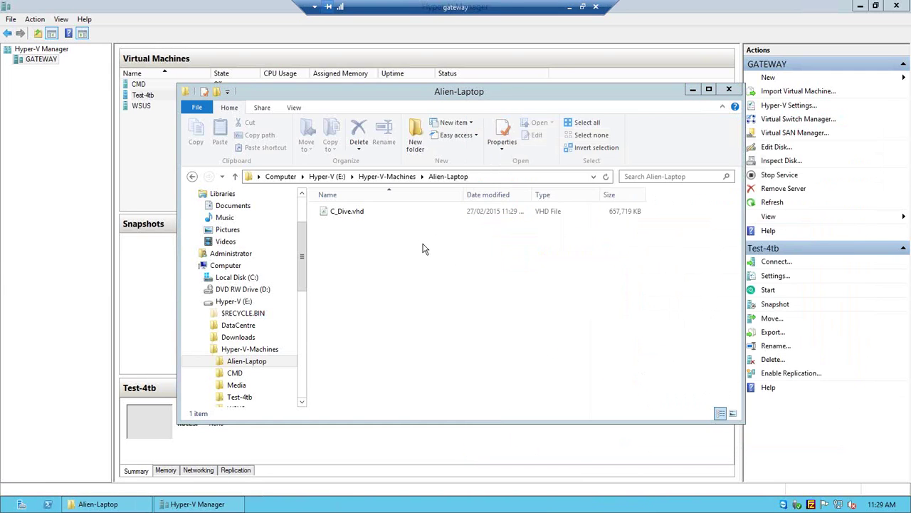
# Step: Check the sizes of C_Dive.vhd and test-4TB.vhdx, then minimize the remote session
pyautogui.click(370, 214)
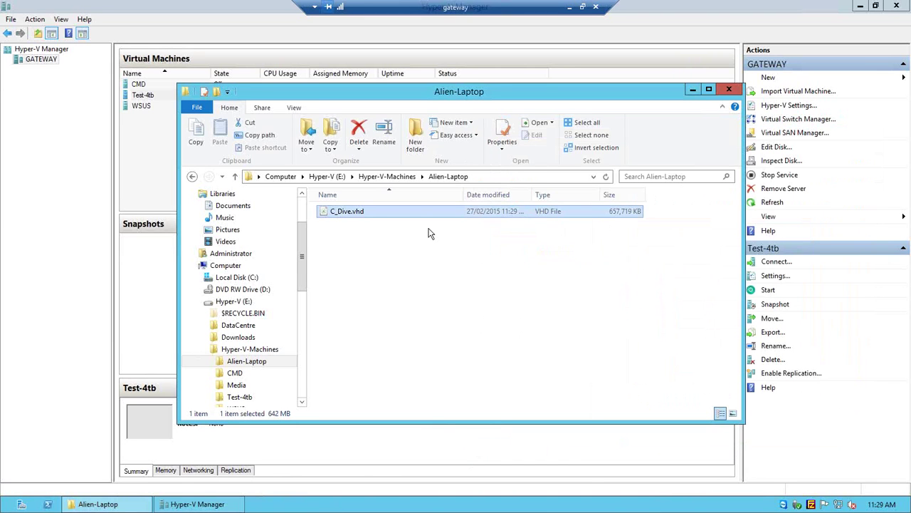
pyautogui.click(242, 397)
pyautogui.click(369, 223)
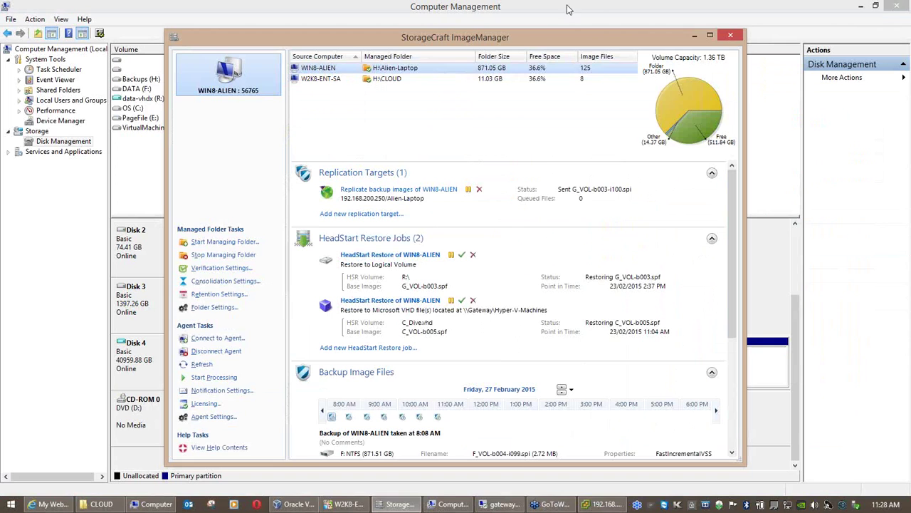
pyautogui.click(569, 7)
pyautogui.click(394, 353)
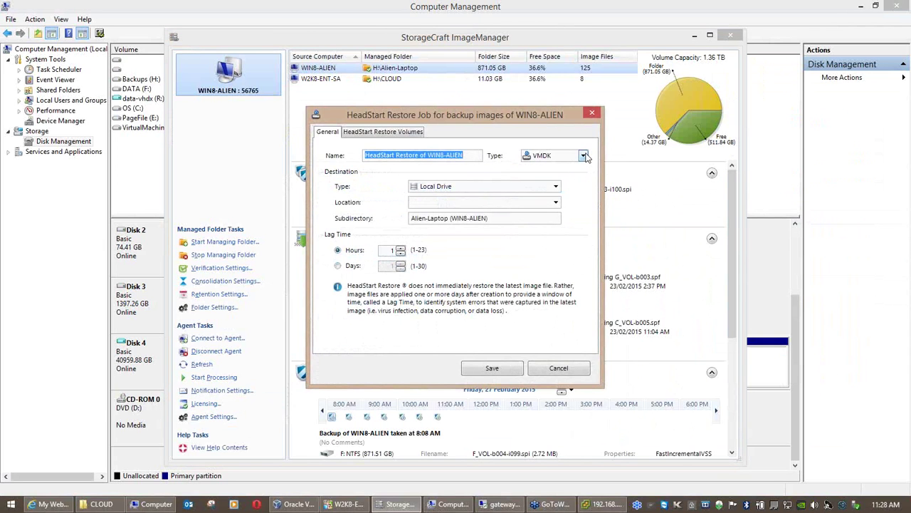
pyautogui.click(584, 156)
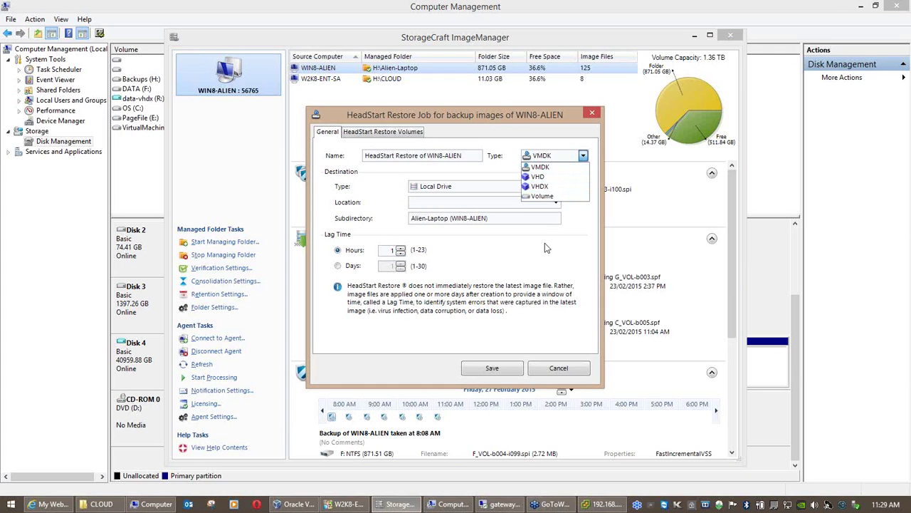
pyautogui.click(559, 369)
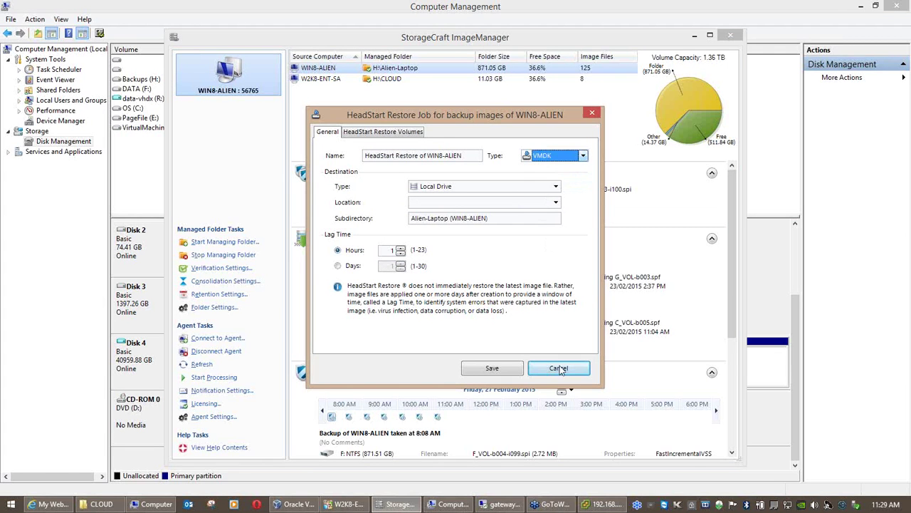
pyautogui.click(559, 370)
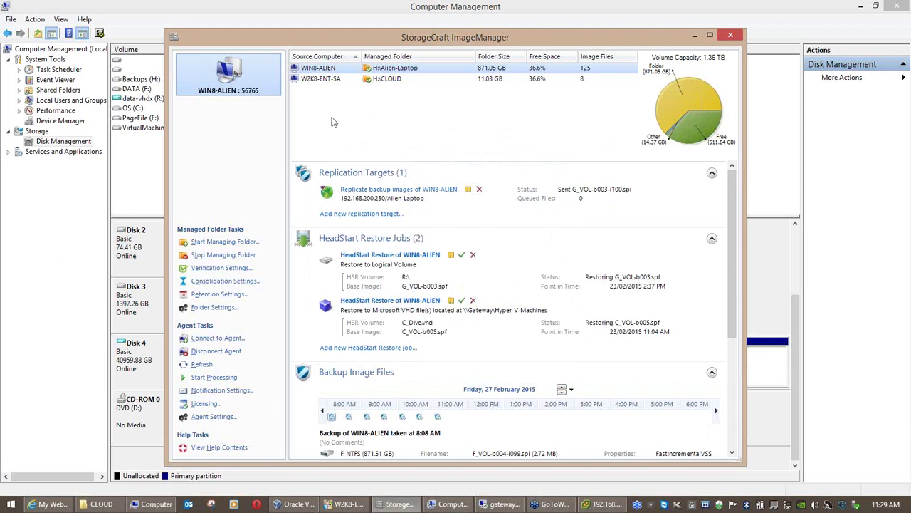
# Step: Review the W2K8-ENT-SA folder details and open Finalize for its ESX VMDK restore job
pyautogui.click(330, 81)
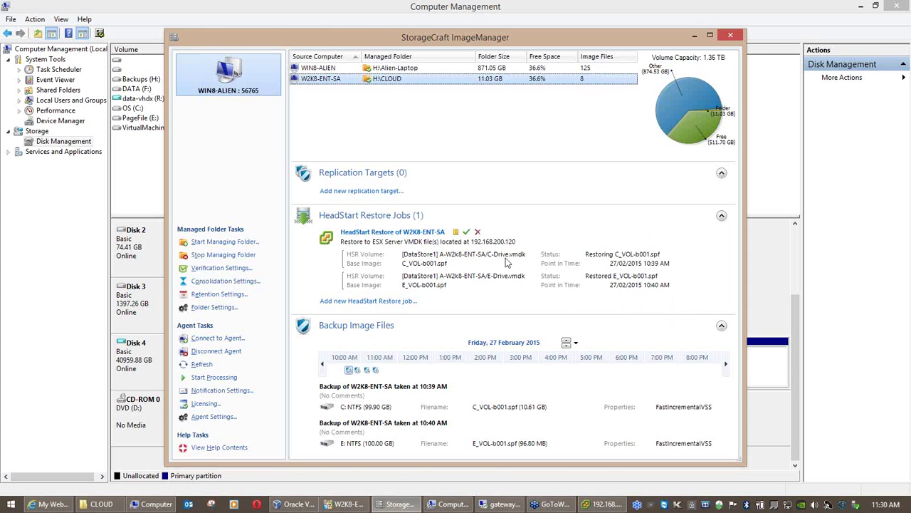
pyautogui.click(392, 68)
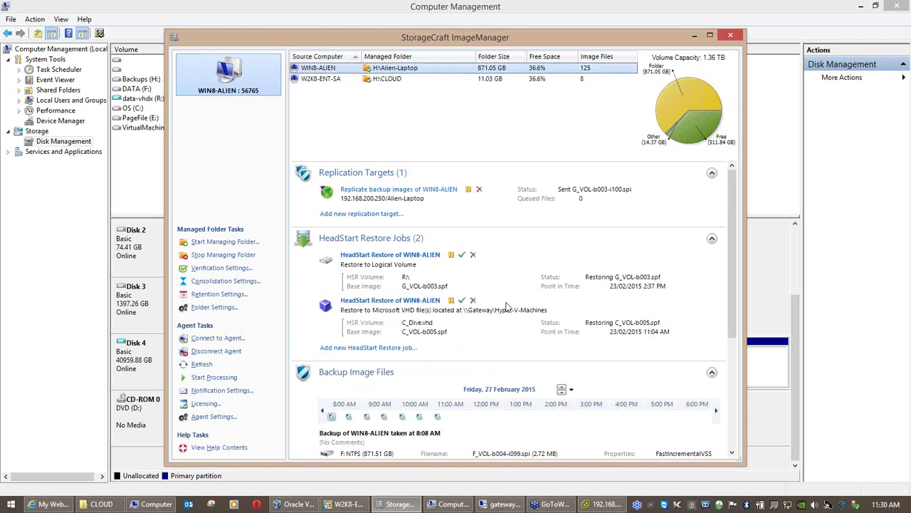
pyautogui.click(376, 80)
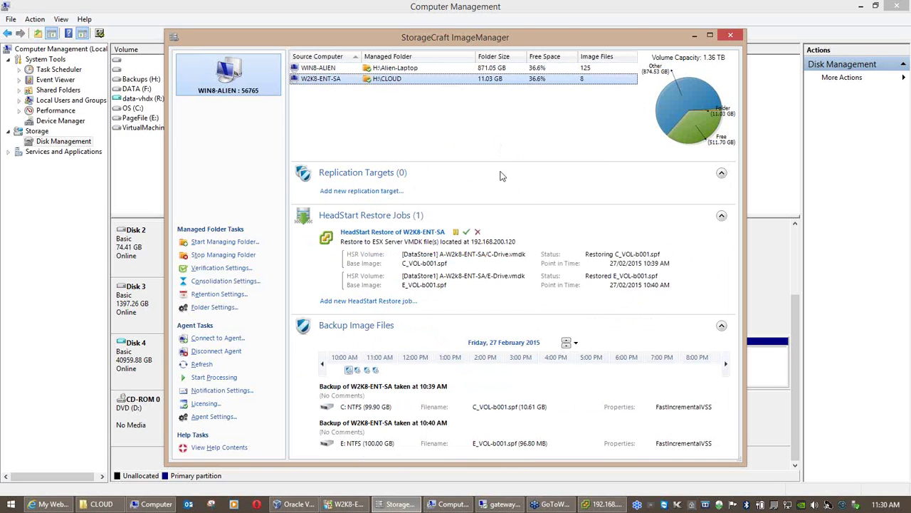
pyautogui.click(466, 234)
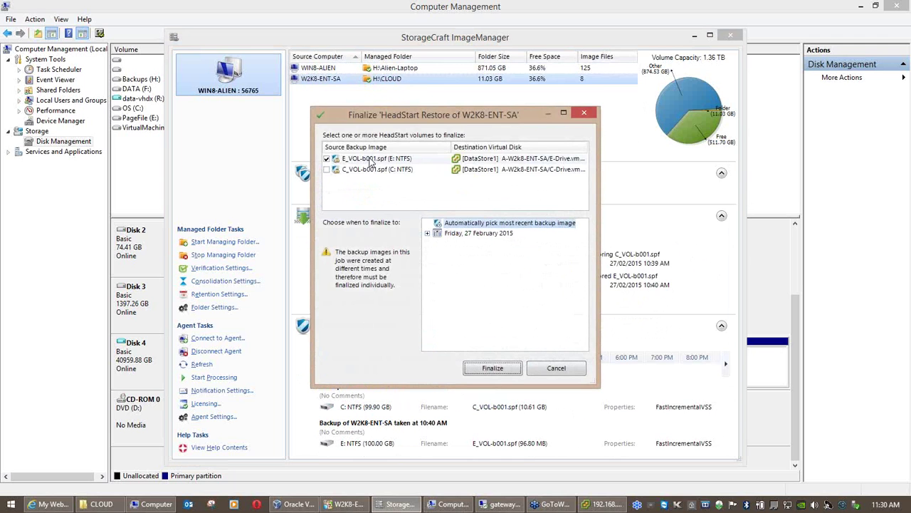
pyautogui.click(327, 171)
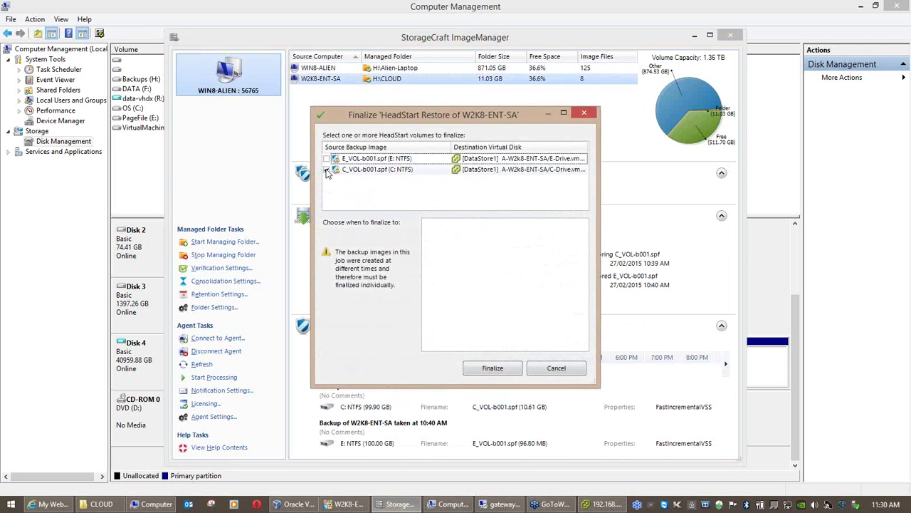
pyautogui.click(327, 159)
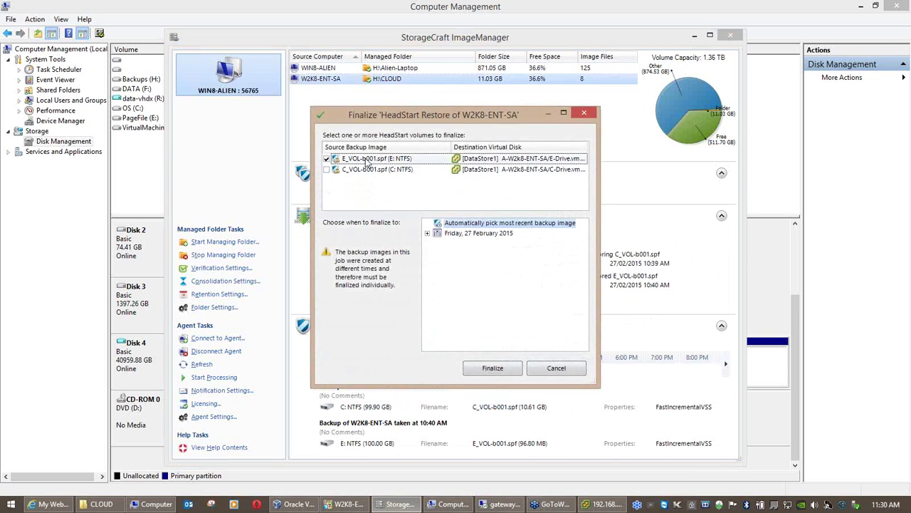
pyautogui.click(428, 234)
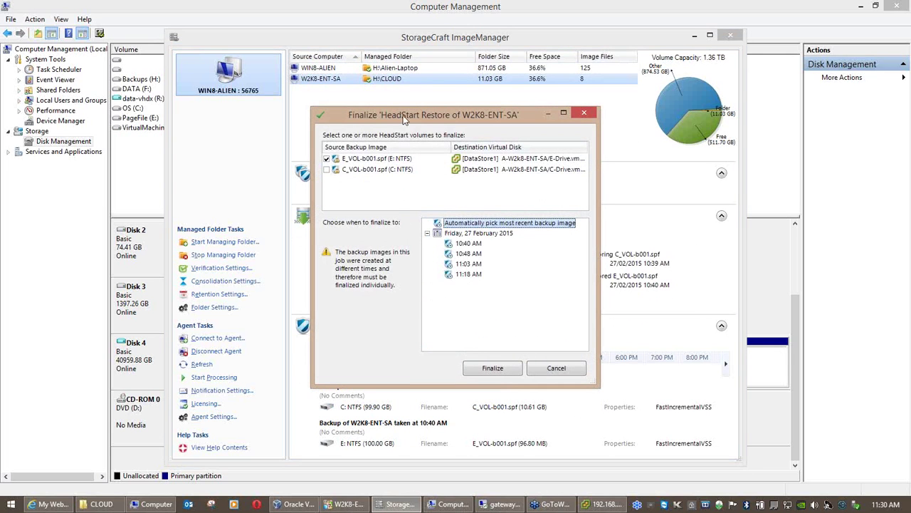
pyautogui.click(558, 368)
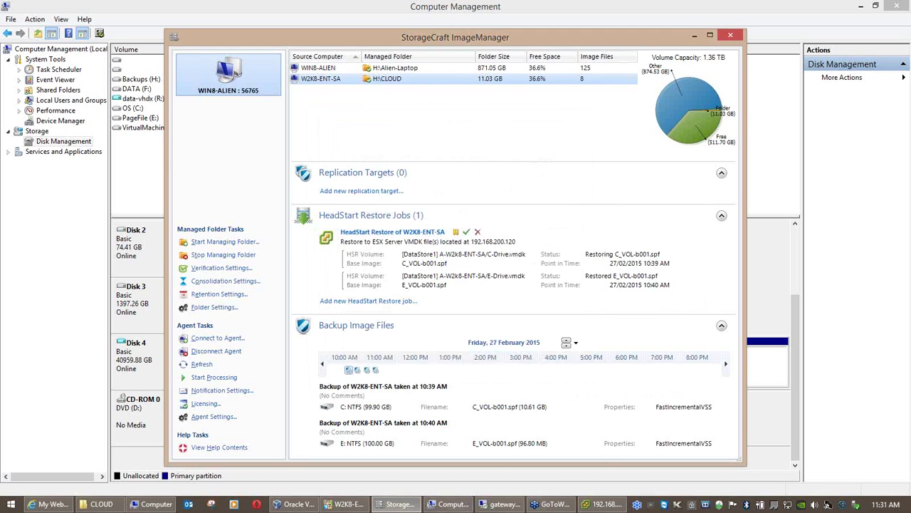
# Step: Bring up the W2K8-Enterprise-StandAlone VM with ShadowProtect's C-Drive and E-Drive jobs
pyautogui.click(342, 504)
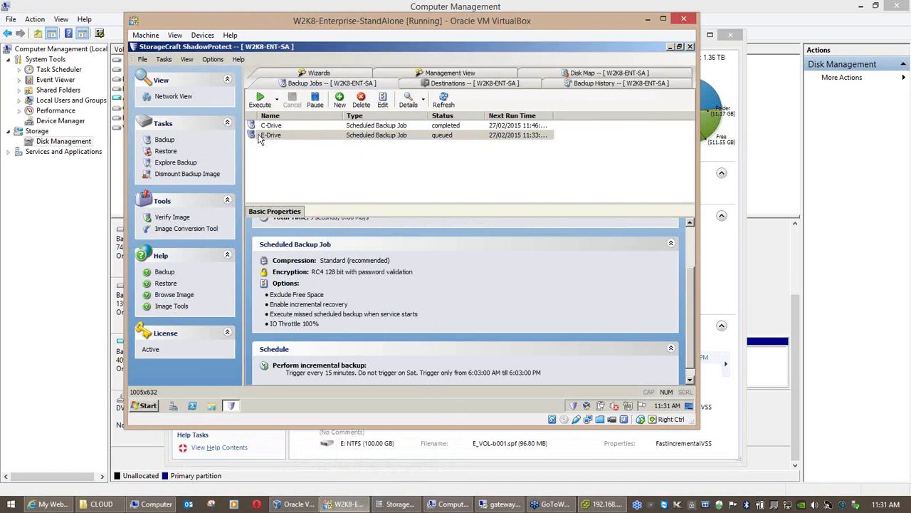
# Step: Run Execute (Incremental) backups for the C-Drive and E-Drive jobs
pyautogui.click(279, 128)
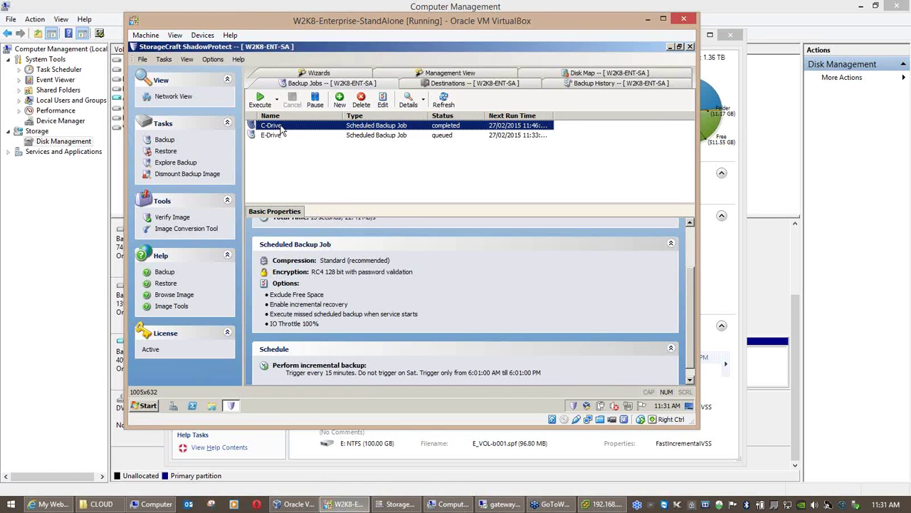
pyautogui.rightClick(283, 127)
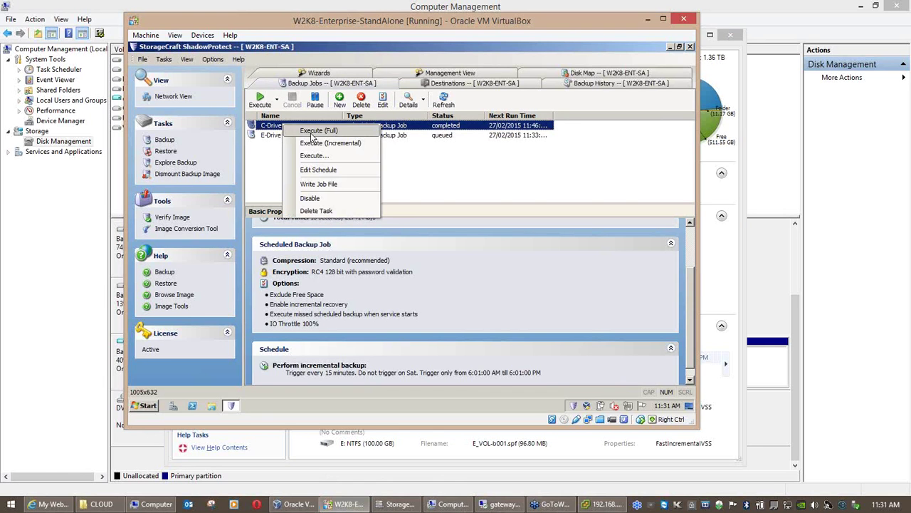
pyautogui.click(339, 143)
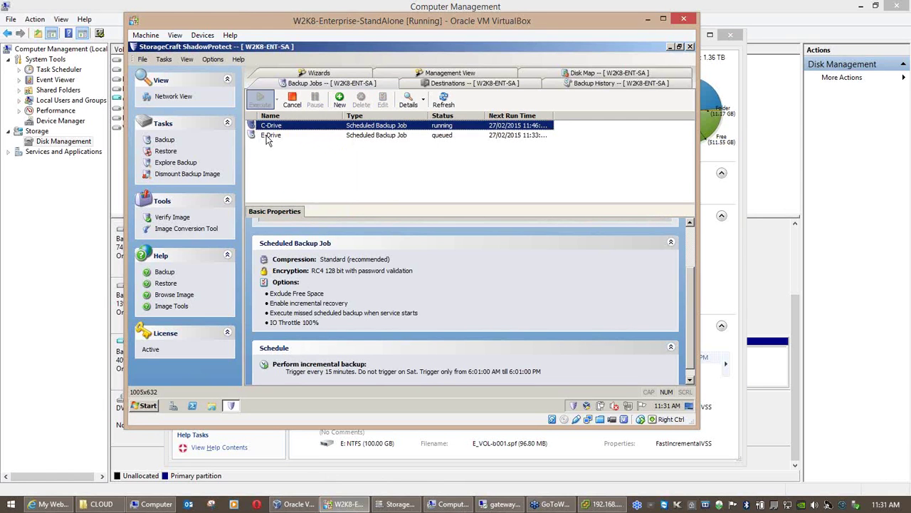
pyautogui.click(268, 139)
pyautogui.rightClick(268, 137)
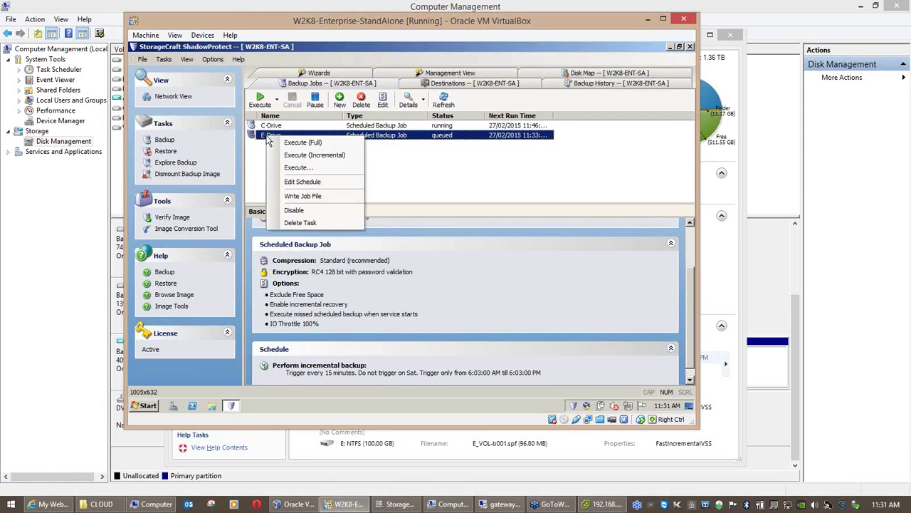
pyautogui.click(316, 156)
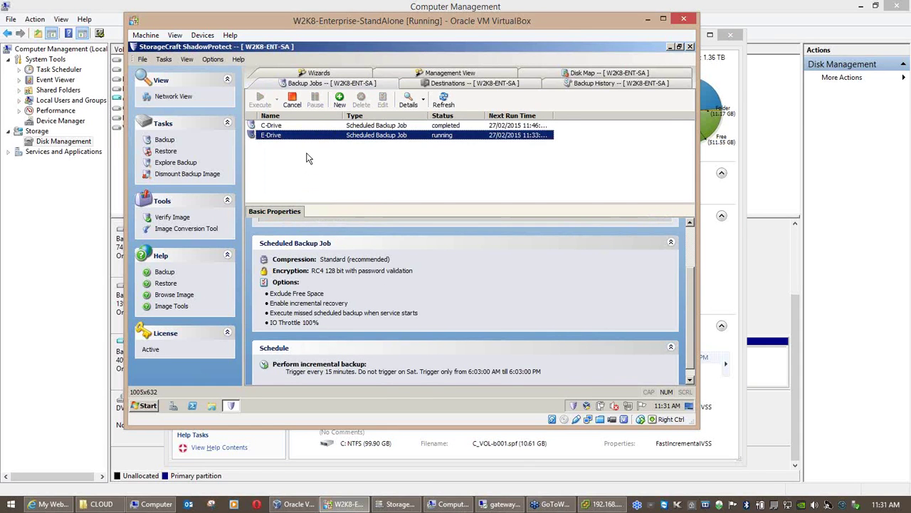
# Step: Review both jobs' status, including E-Drive's E_VOL-b001-i004.spi, then exit ShadowProtect
pyautogui.click(269, 127)
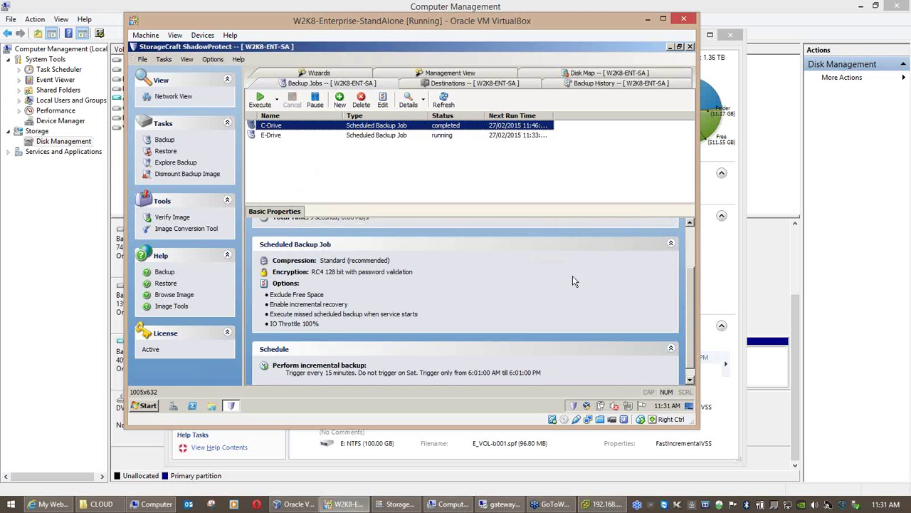
pyautogui.click(686, 302)
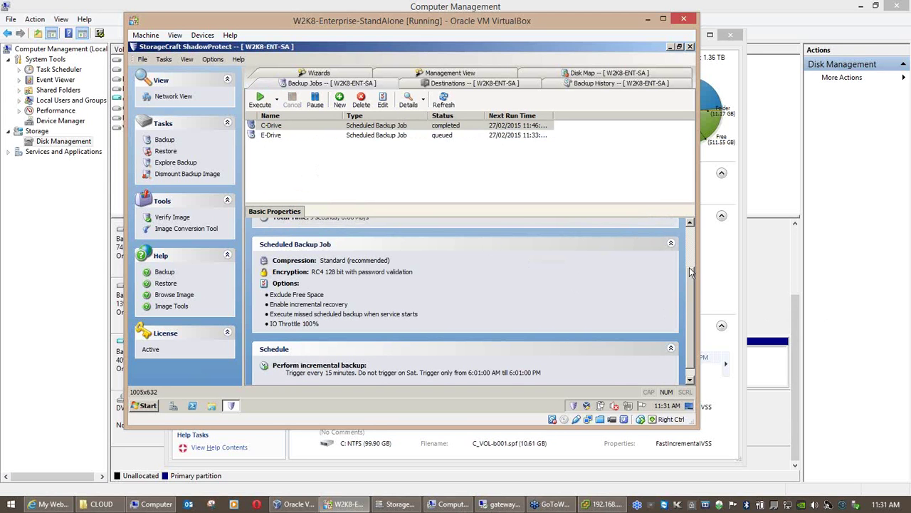
pyautogui.moveTo(689, 297); pyautogui.dragTo(676, 241)
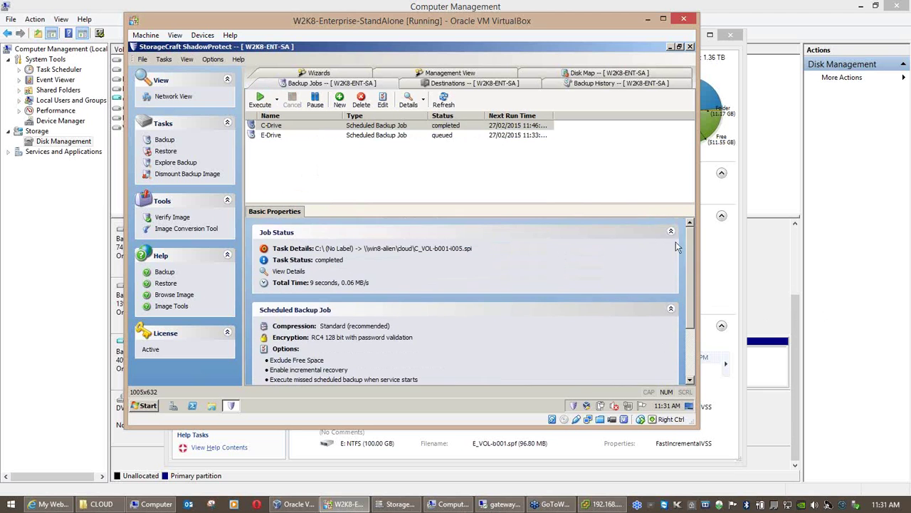
pyautogui.click(267, 136)
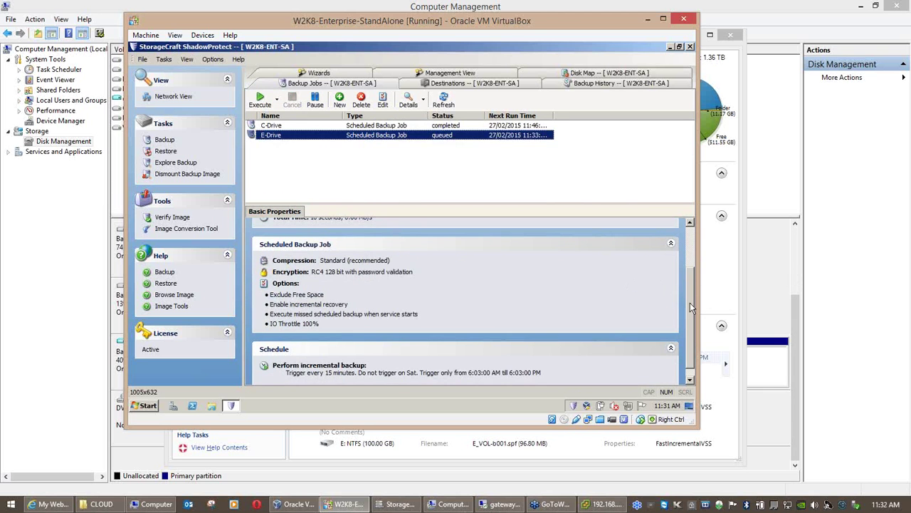
pyautogui.moveTo(692, 297); pyautogui.dragTo(693, 246)
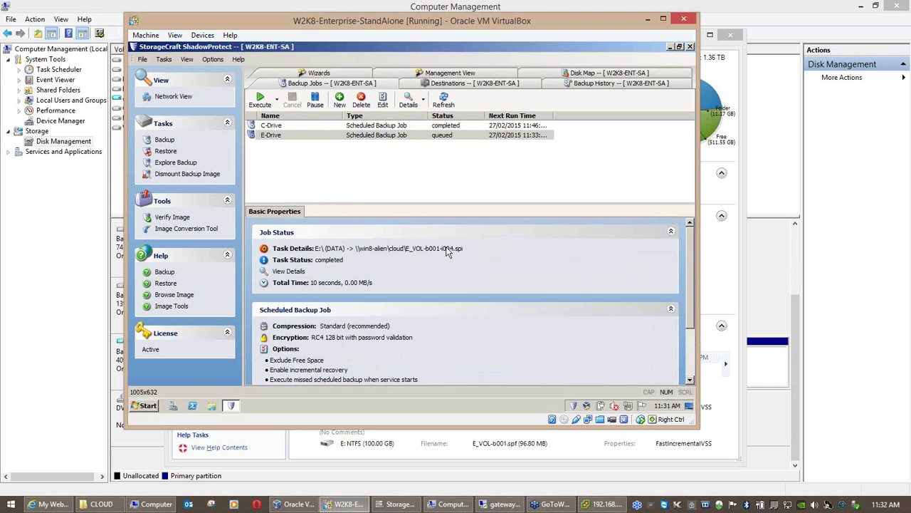
pyautogui.click(143, 59)
pyautogui.click(171, 72)
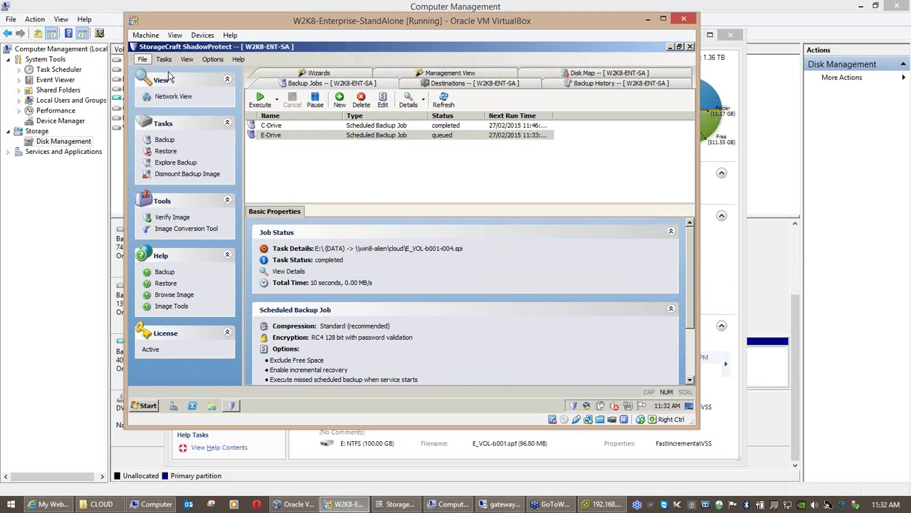
pyautogui.click(147, 405)
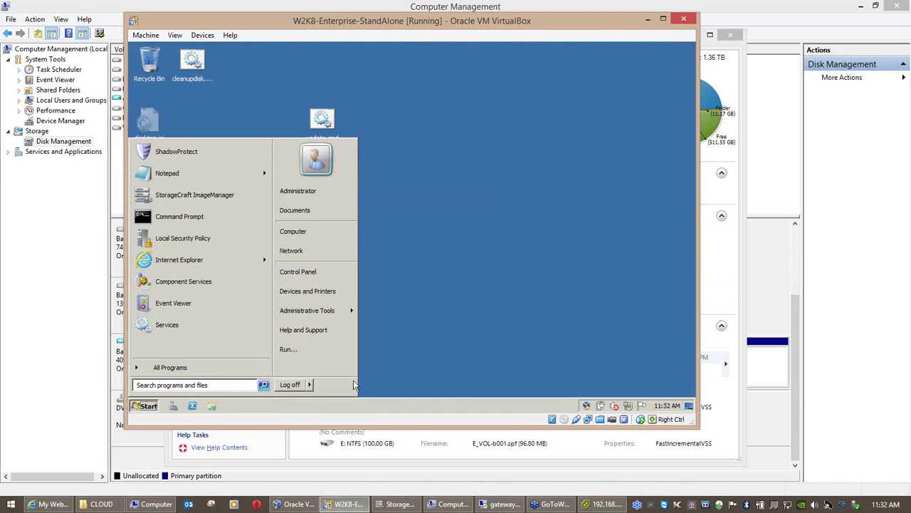
# Step: Shut down the W2K8 Enterprise guest server, giving 'Security issue' as the shutdown reason
pyautogui.click(310, 385)
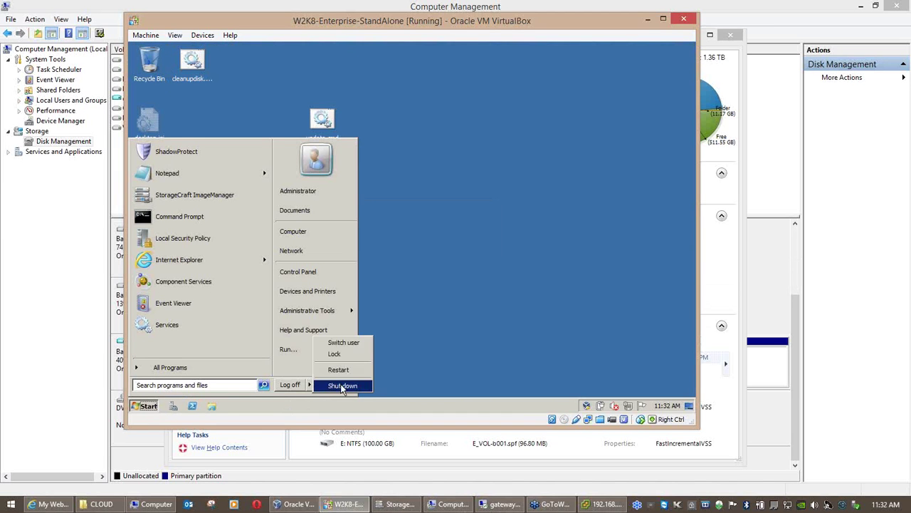
pyautogui.click(344, 385)
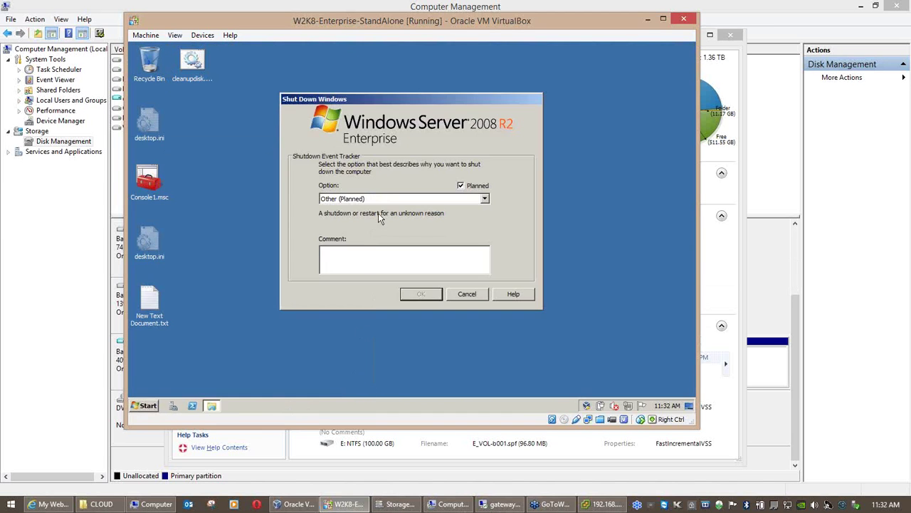
pyautogui.click(390, 200)
pyautogui.click(352, 261)
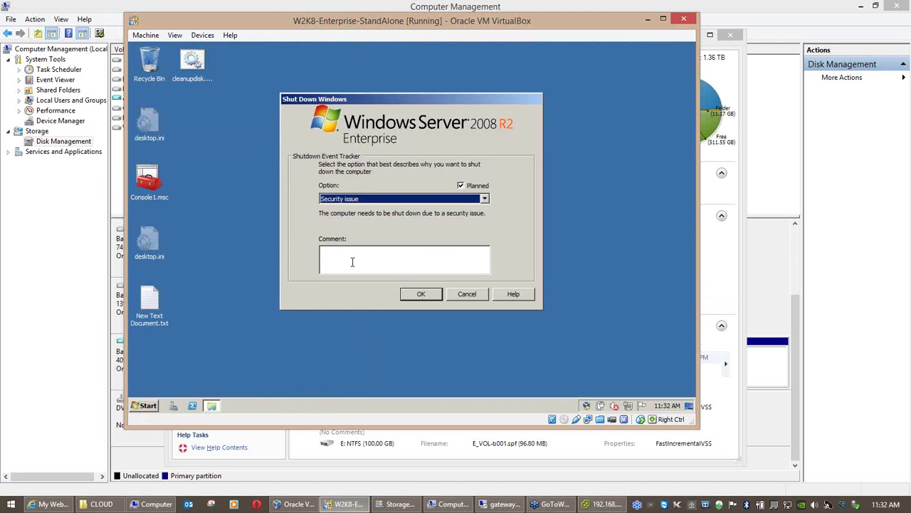
pyautogui.click(418, 294)
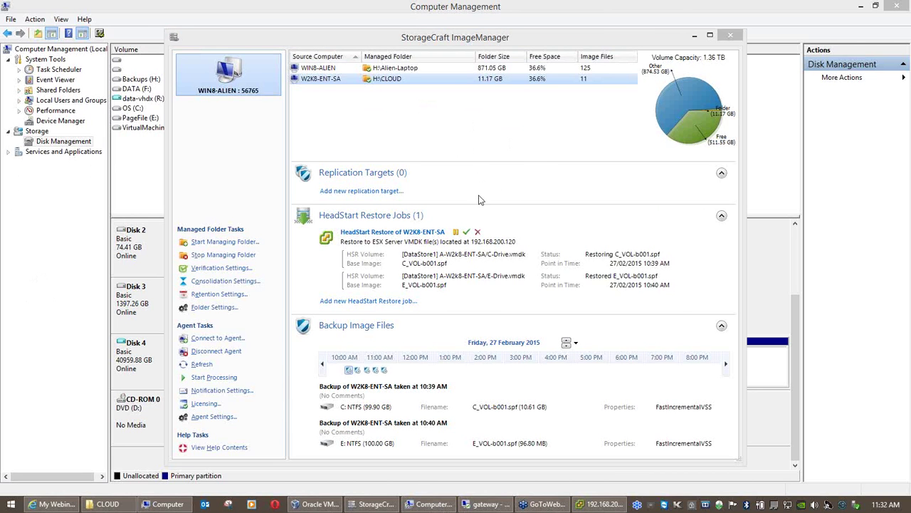
# Step: Finalize the W2K8-ENT-SA E volume restore to the 27 February 2015 11:31 AM backup and confirm
pyautogui.click(467, 235)
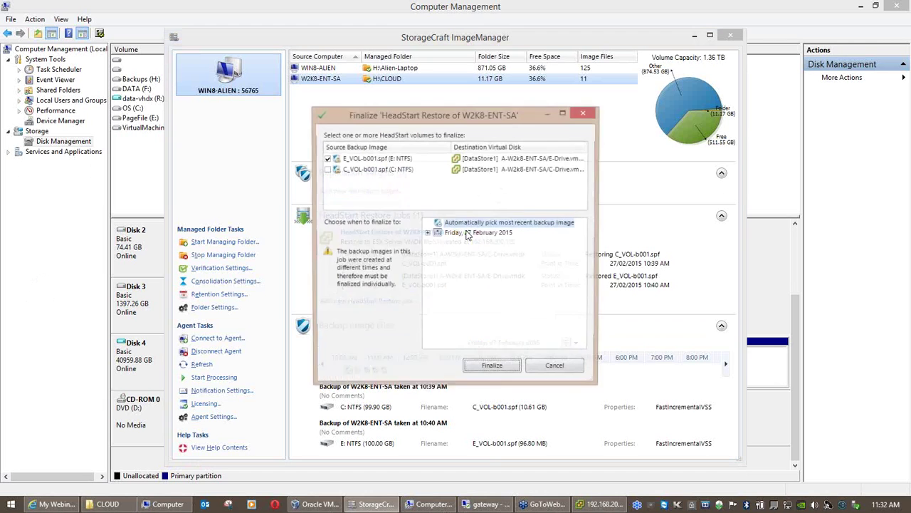
pyautogui.click(427, 233)
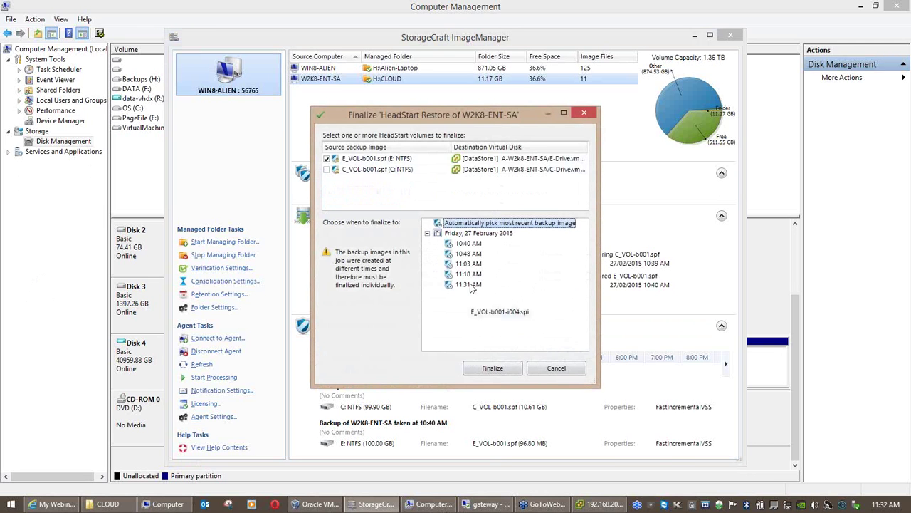
pyautogui.click(471, 285)
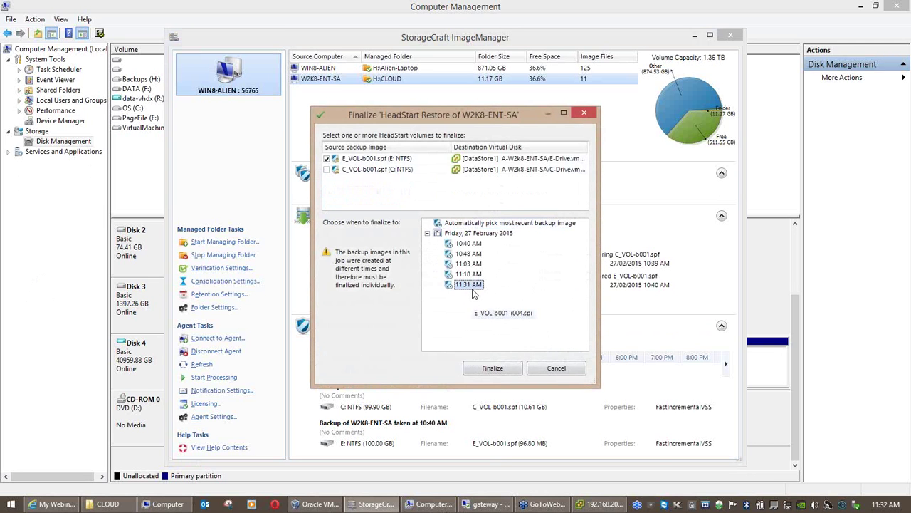
pyautogui.click(490, 374)
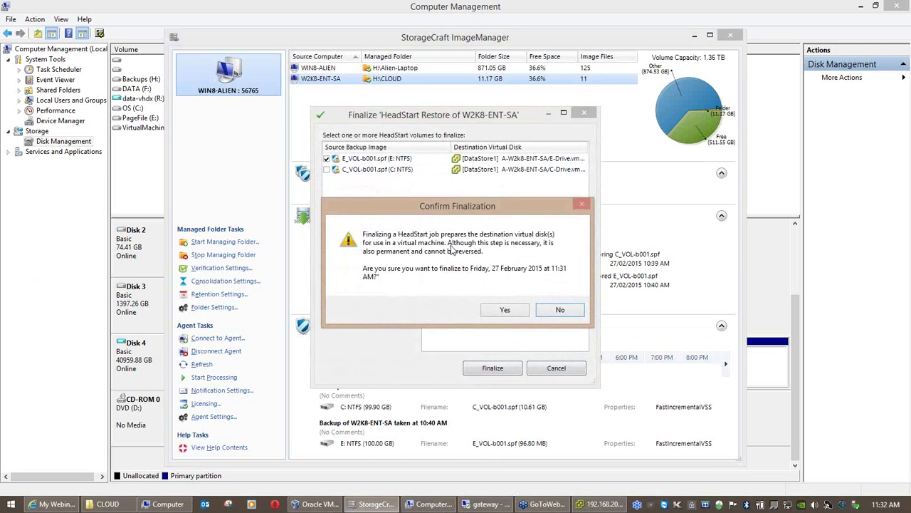
pyautogui.click(505, 311)
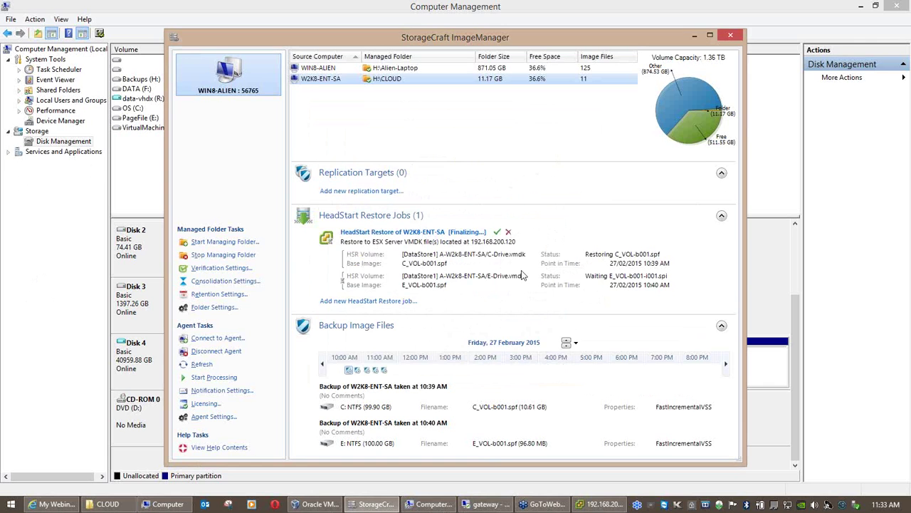
pyautogui.click(496, 232)
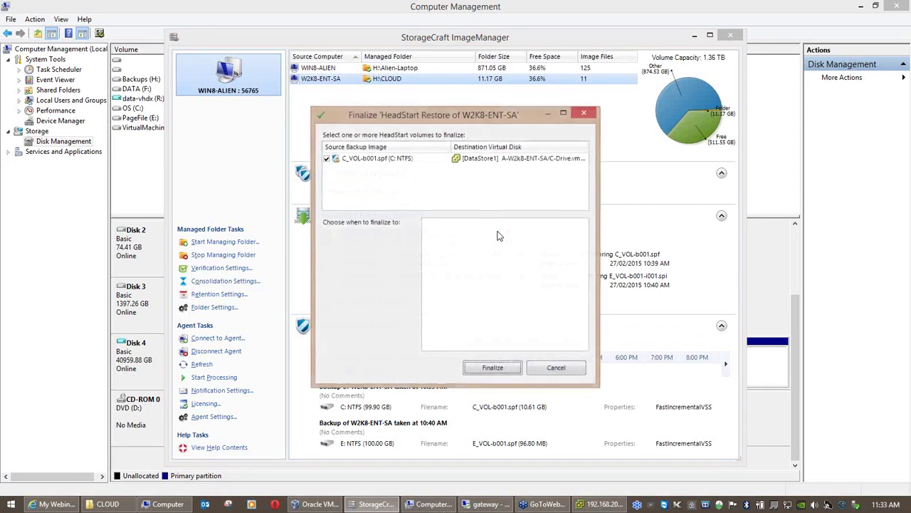
pyautogui.click(374, 161)
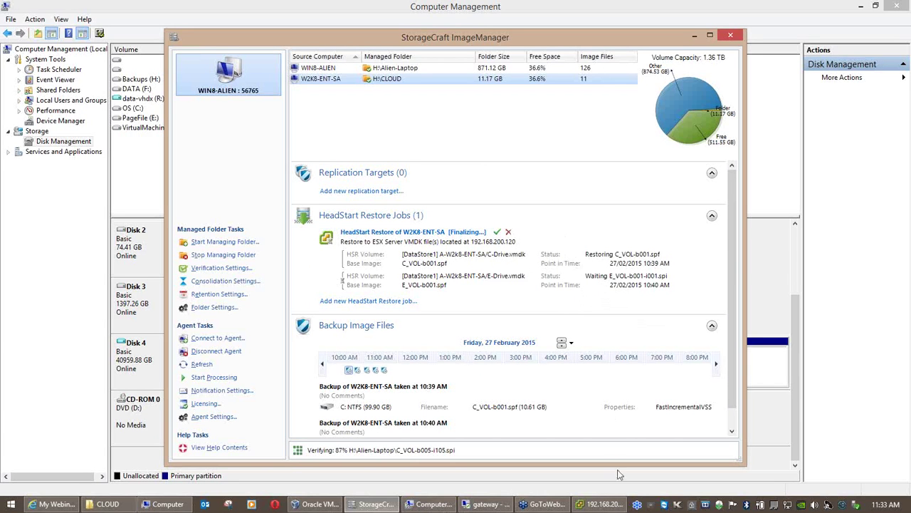
# Step: In vSphere Client, browse DataStore1 and open the A-W2k8-ENT-SA folder
pyautogui.click(601, 504)
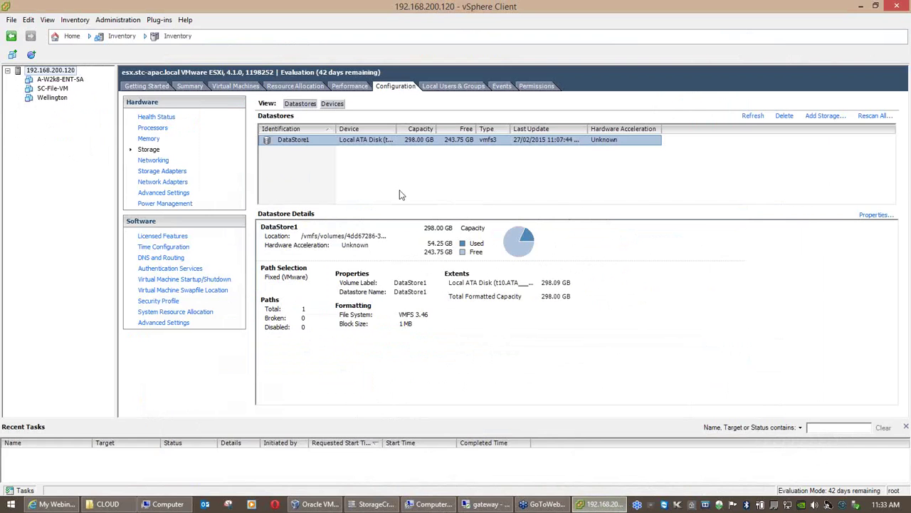
pyautogui.rightClick(356, 141)
pyautogui.click(404, 147)
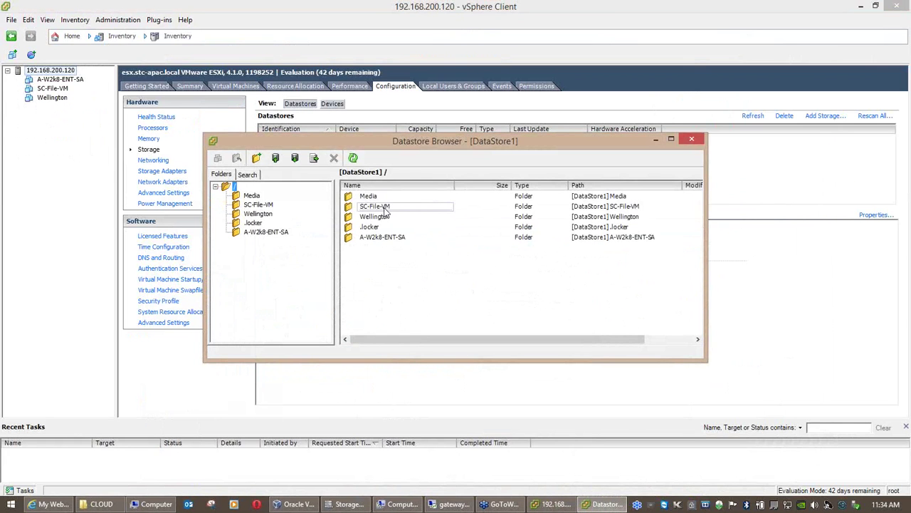
pyautogui.click(388, 207)
pyautogui.doubleClick(388, 237)
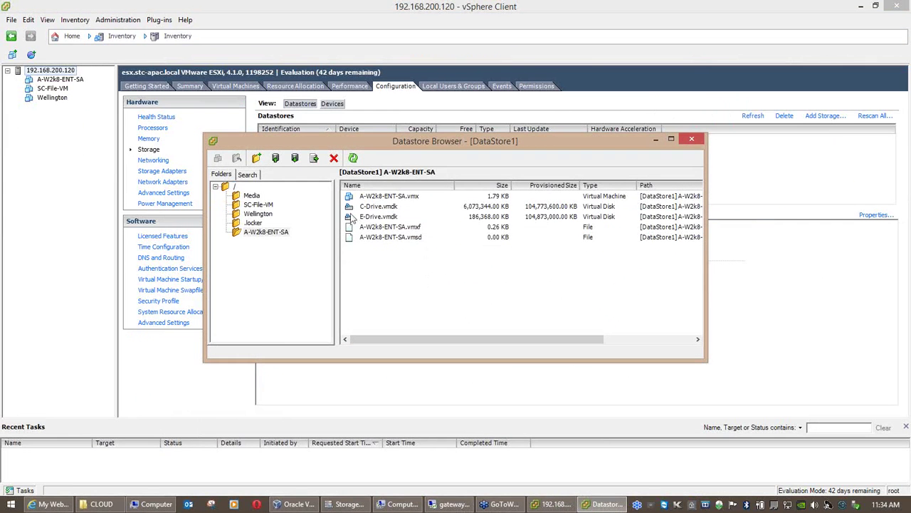
# Step: Refresh to confirm C-Drive.vmdk is 6,099,968 KB, then close the browser and minimize vSphere
pyautogui.click(378, 207)
pyautogui.click(353, 159)
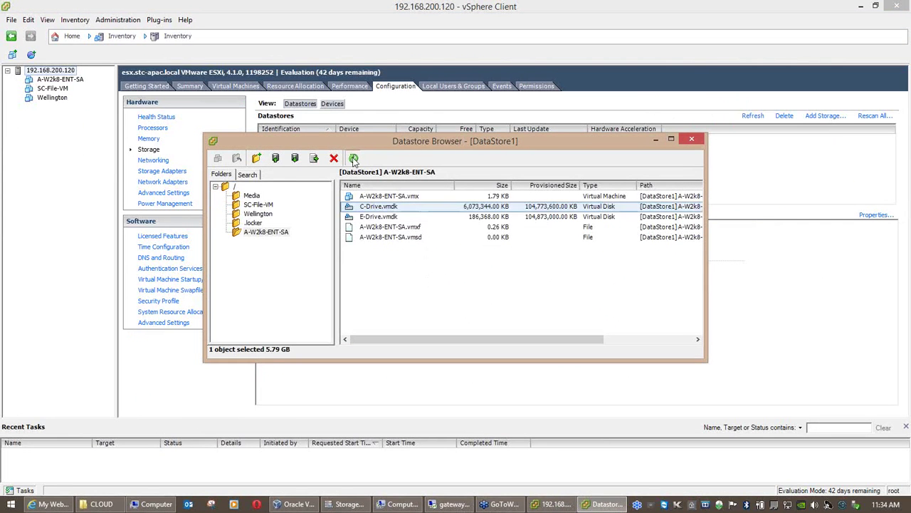
pyautogui.click(692, 140)
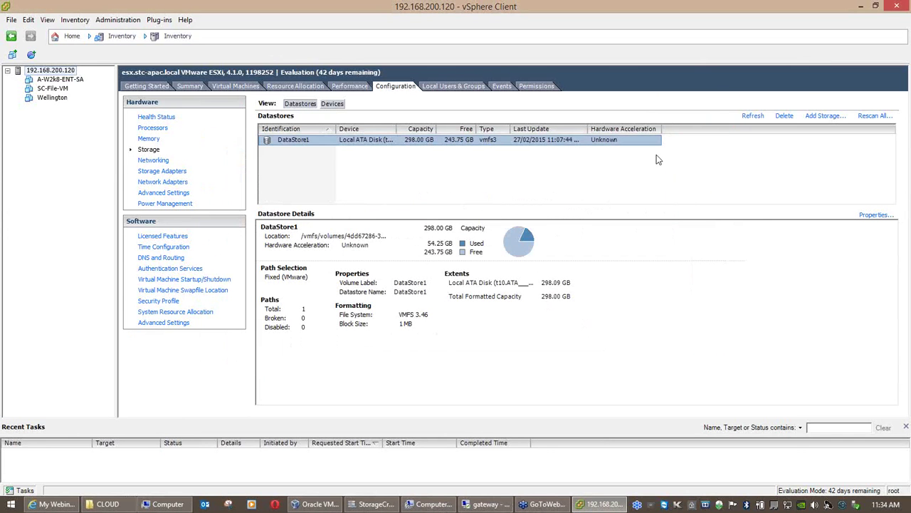
pyautogui.click(861, 6)
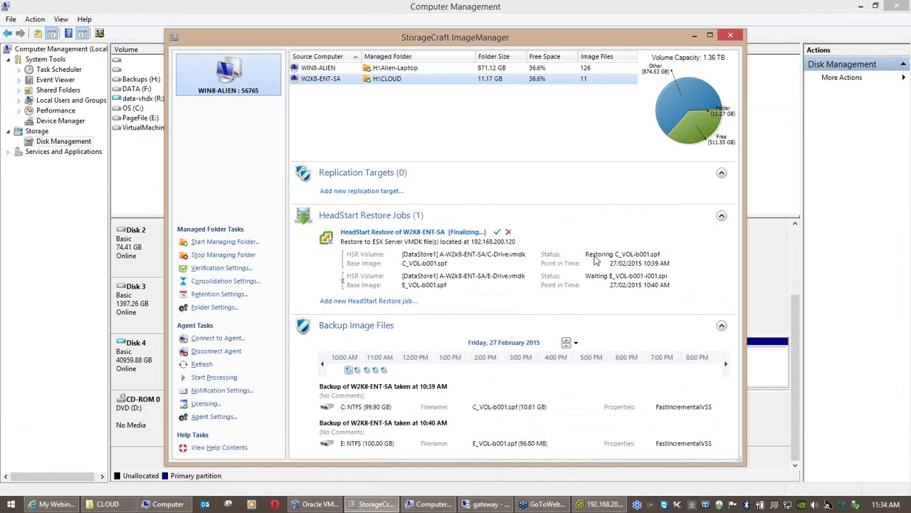
# Step: Cancel the W2K8-ENT-SA C volume finalize dialog, then select WIN8-ALIEN in the Source Computer list
pyautogui.click(499, 234)
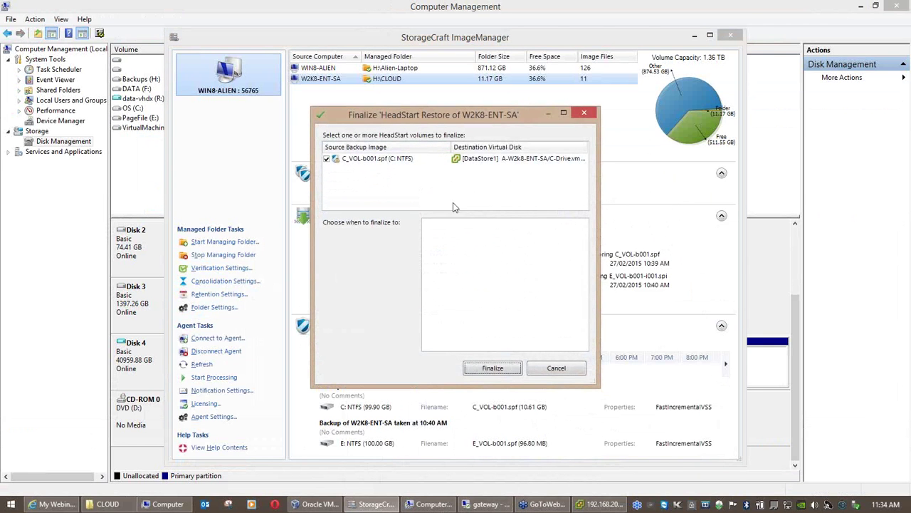
pyautogui.click(556, 368)
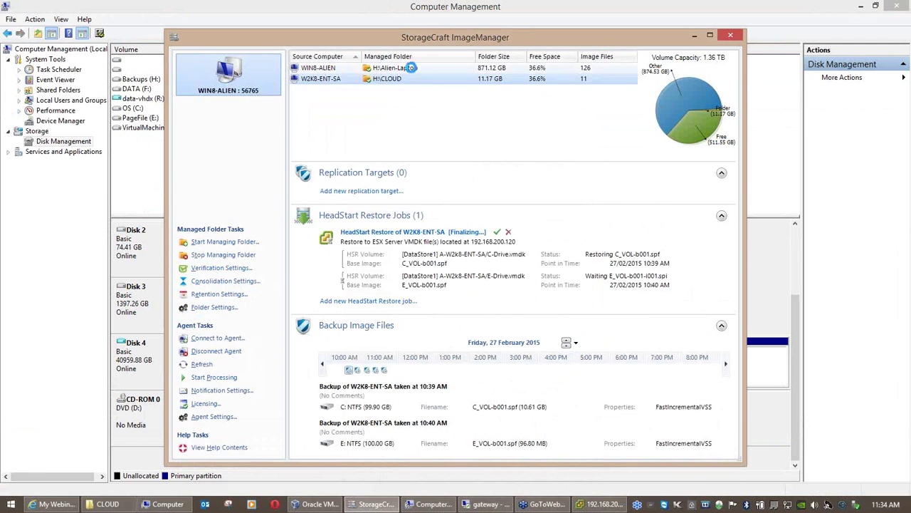
pyautogui.click(411, 67)
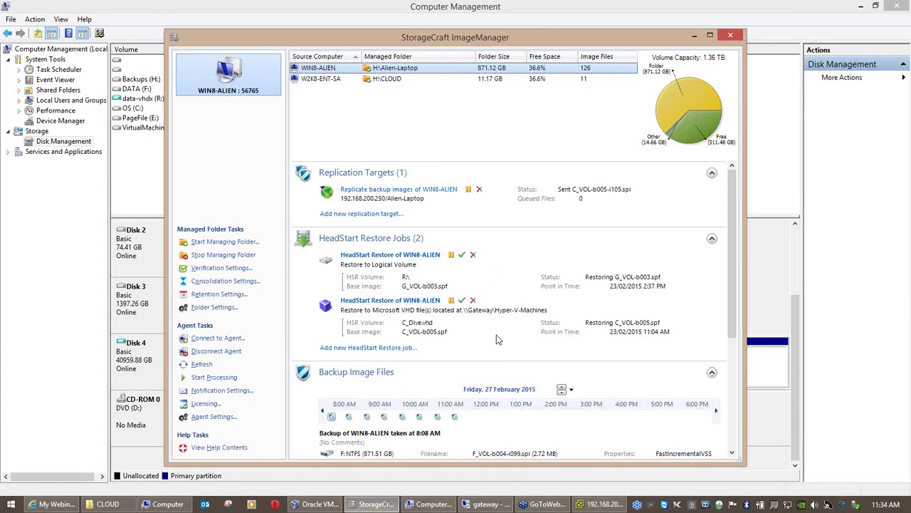
# Step: Confirm C_Dive.vhd in the Alien-Laptop folder has grown to 12.2 GB, then minimize the remote session
pyautogui.click(489, 503)
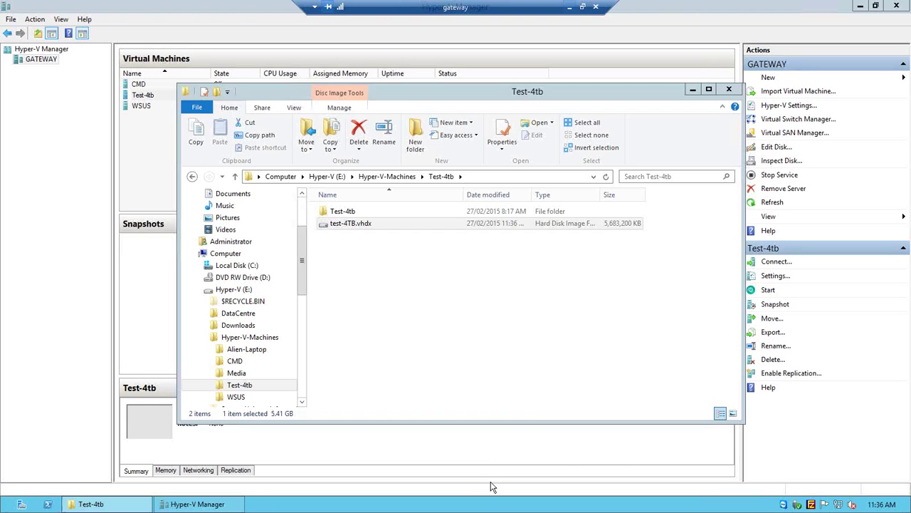
pyautogui.click(257, 349)
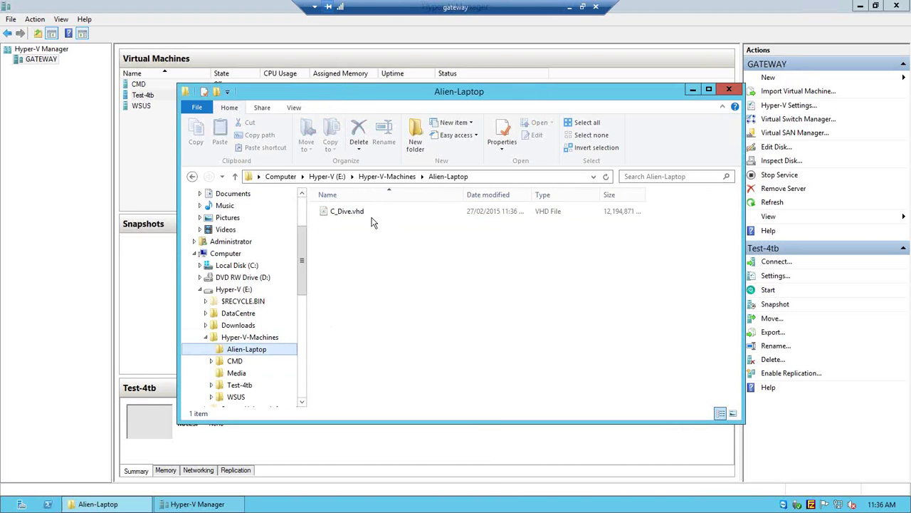
pyautogui.click(364, 212)
pyautogui.doubleClick(365, 211)
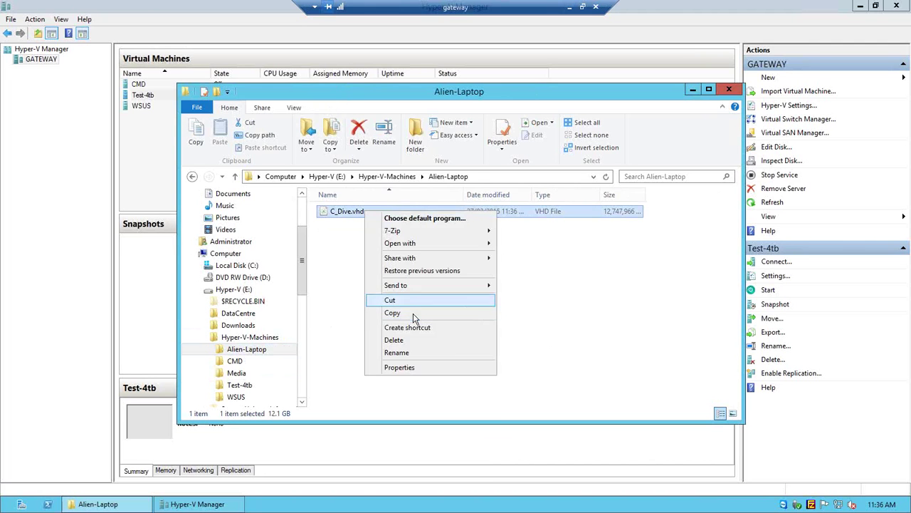
pyautogui.click(406, 364)
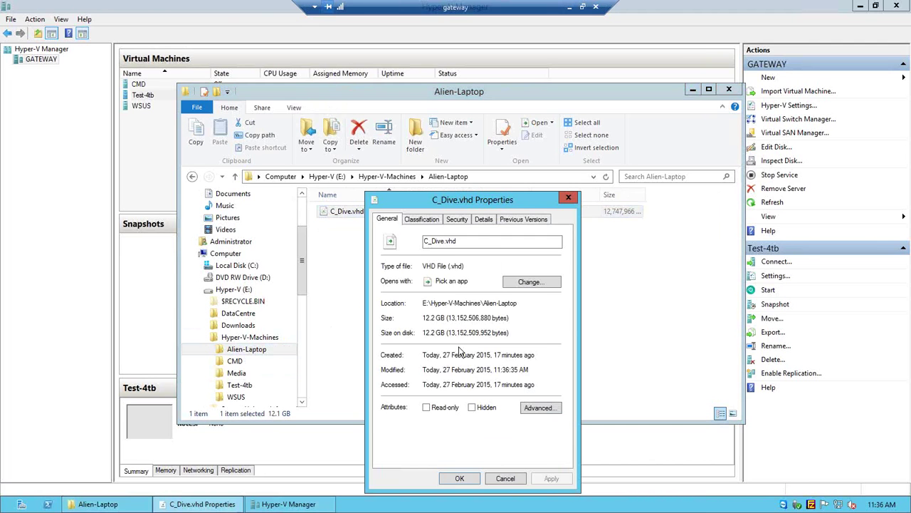
pyautogui.click(505, 476)
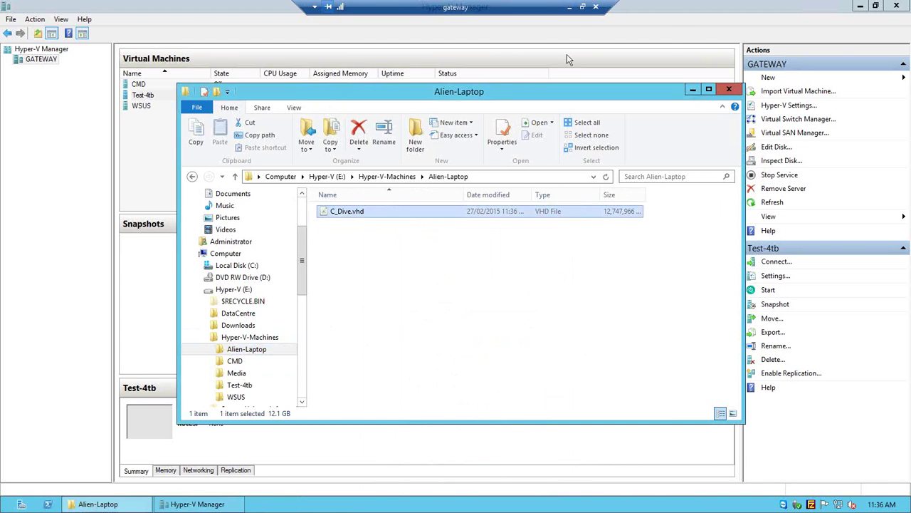
pyautogui.click(569, 7)
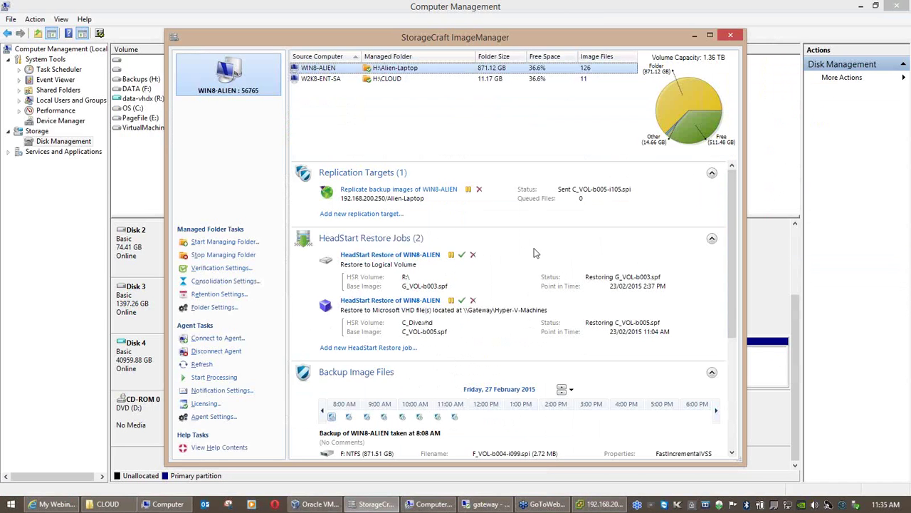
pyautogui.click(331, 79)
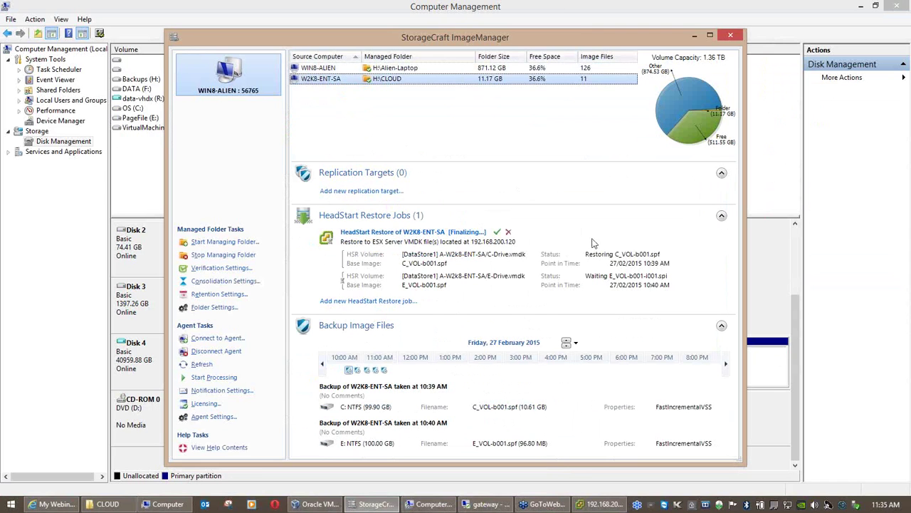
pyautogui.click(905, 29)
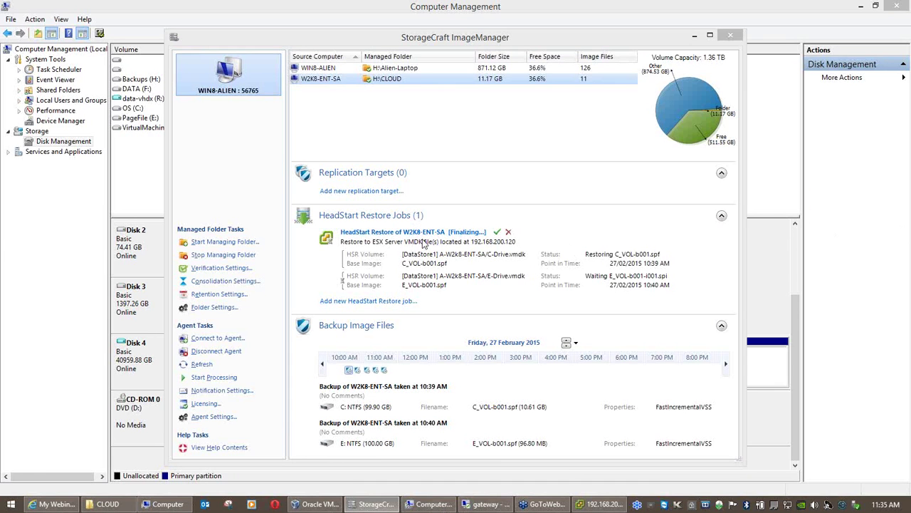
pyautogui.click(403, 68)
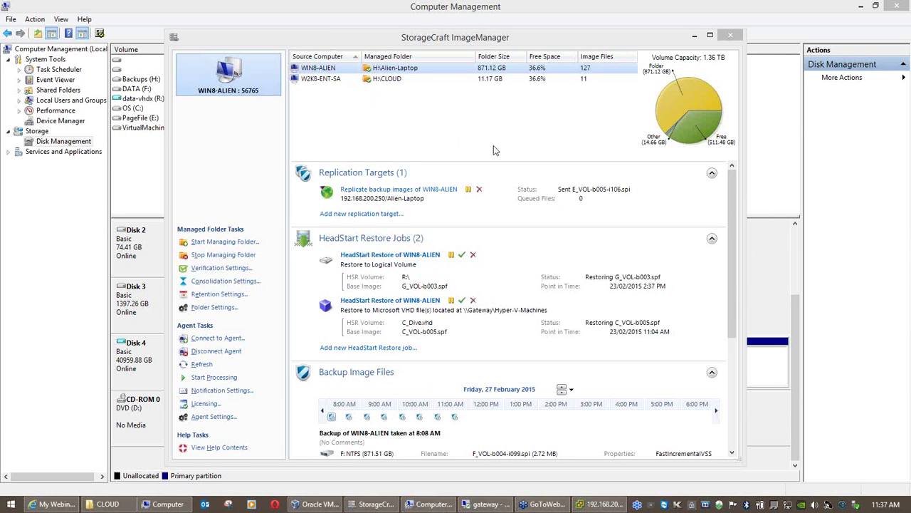
# Step: Disable WIN8-ALIEN's VHD and logical volume HeadStart restore jobs, then select the W2K8-ENT-SA folder
pyautogui.click(314, 75)
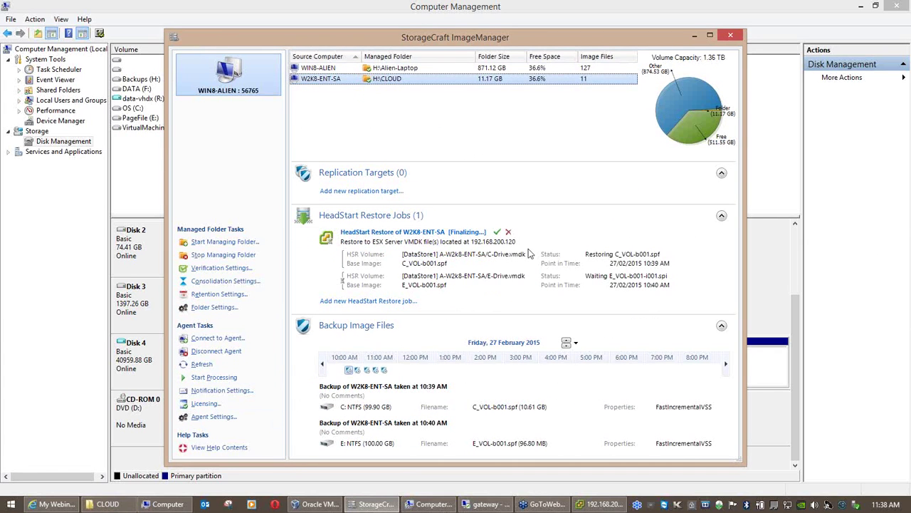
pyautogui.click(410, 68)
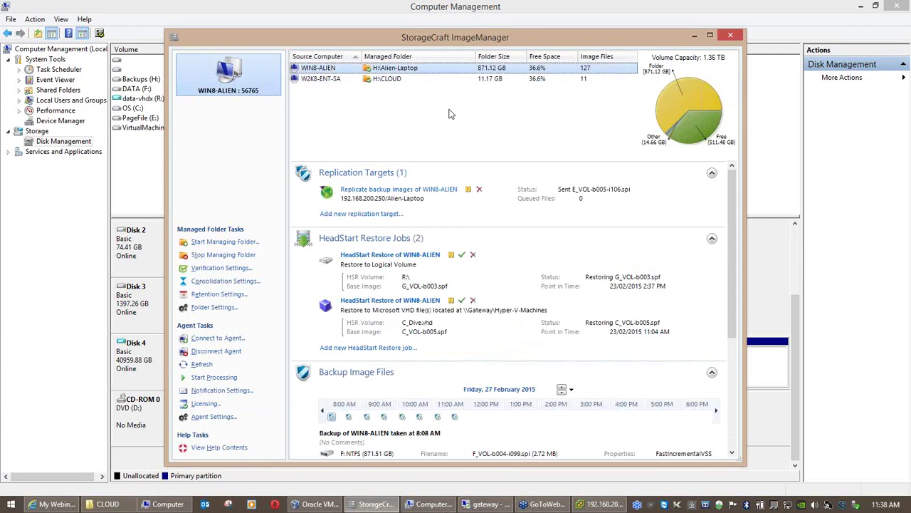
pyautogui.click(451, 302)
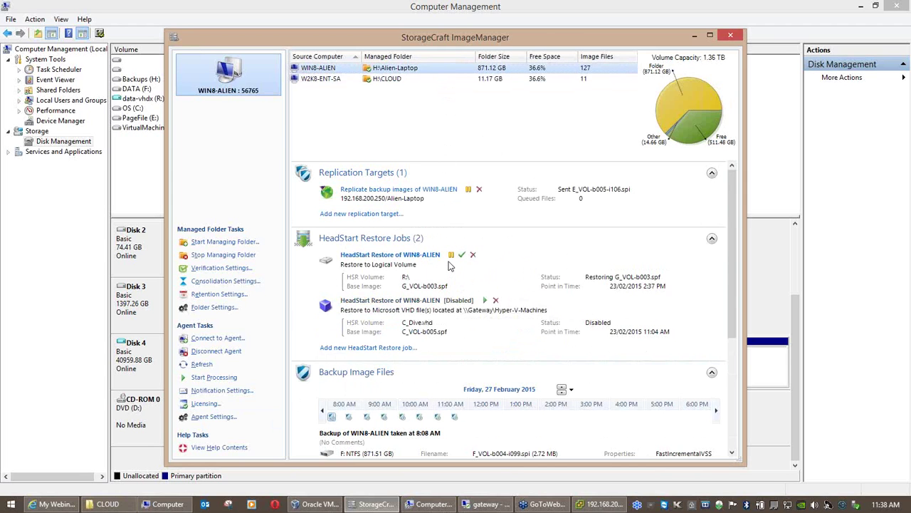
pyautogui.click(450, 254)
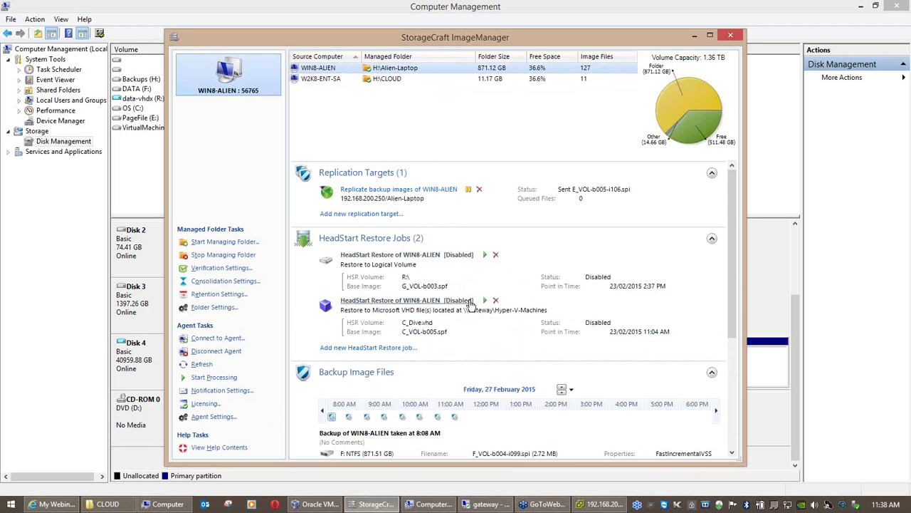
pyautogui.click(402, 79)
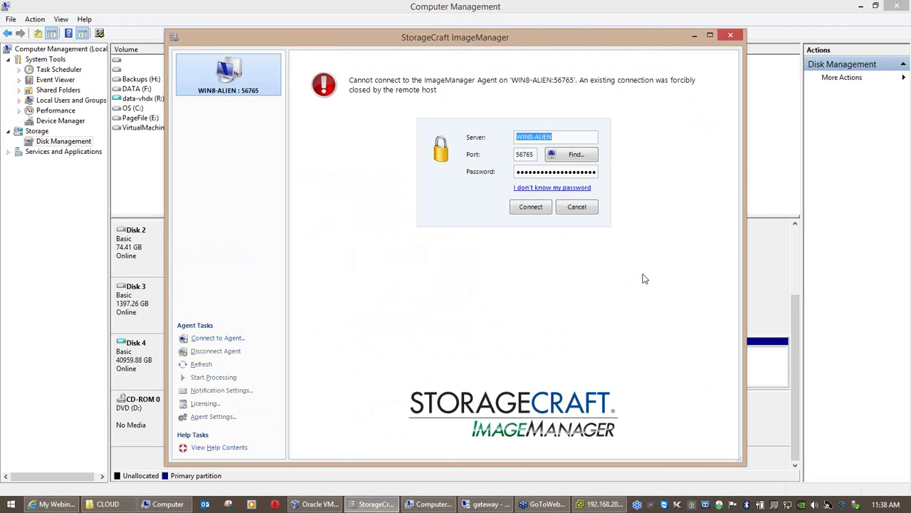
# Step: Retry the WIN8-ALIEN agent connection and, once it is refused, close the ImageManager console
pyautogui.click(540, 210)
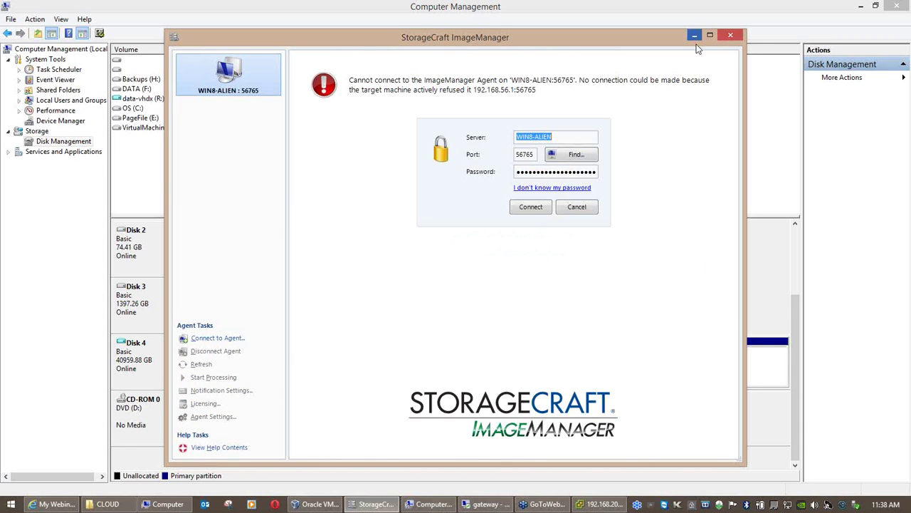
pyautogui.click(730, 37)
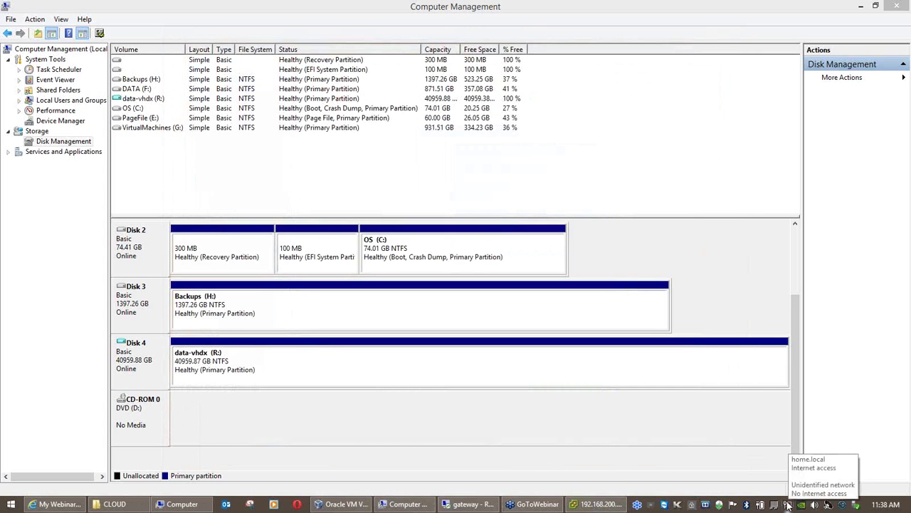
# Step: Relaunch StorageCraft ImageManager from the Start screen and move its window up and left
pyautogui.rightClick(629, 505)
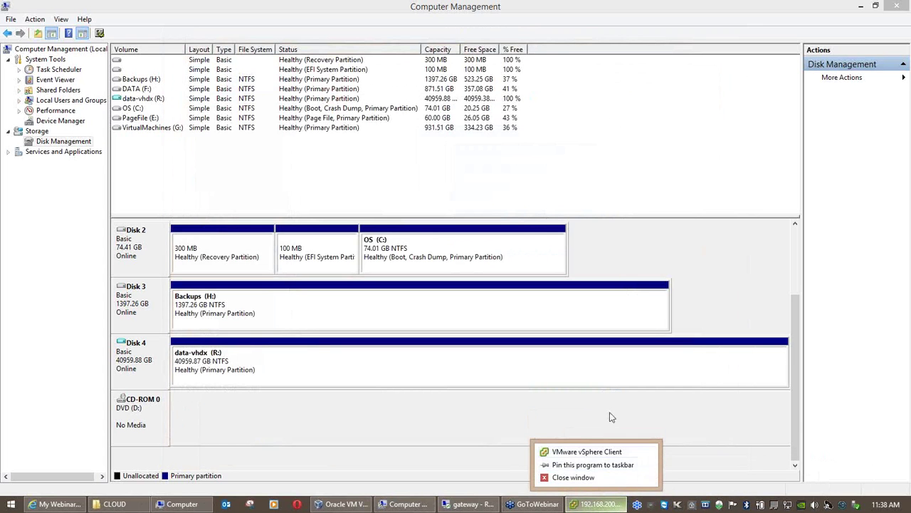
pyautogui.click(661, 394)
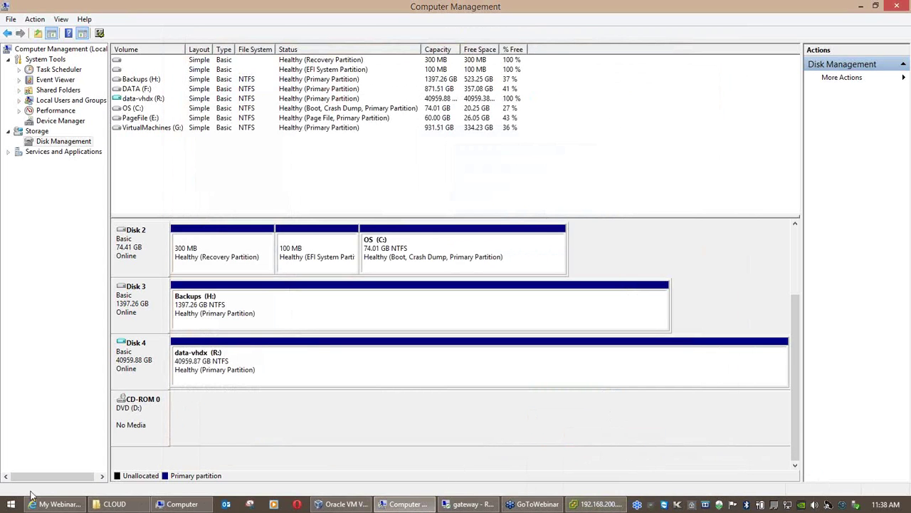
pyautogui.click(10, 501)
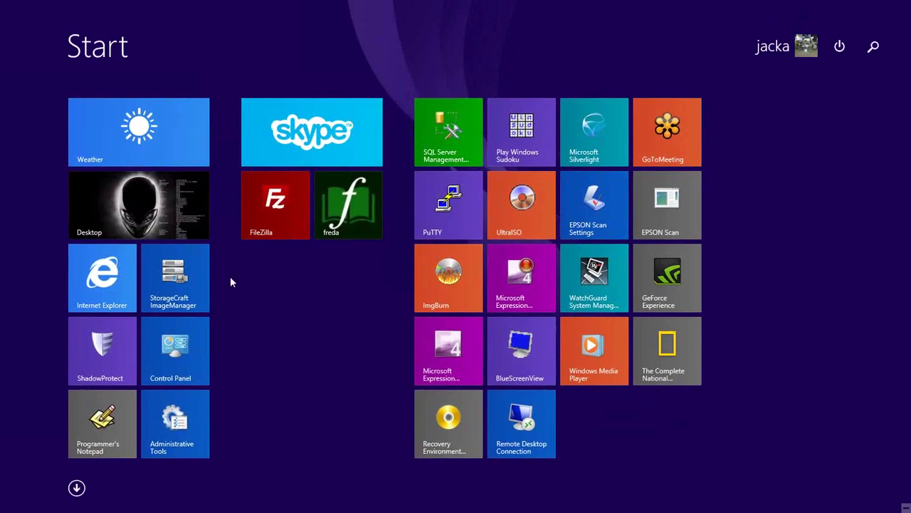
pyautogui.click(175, 278)
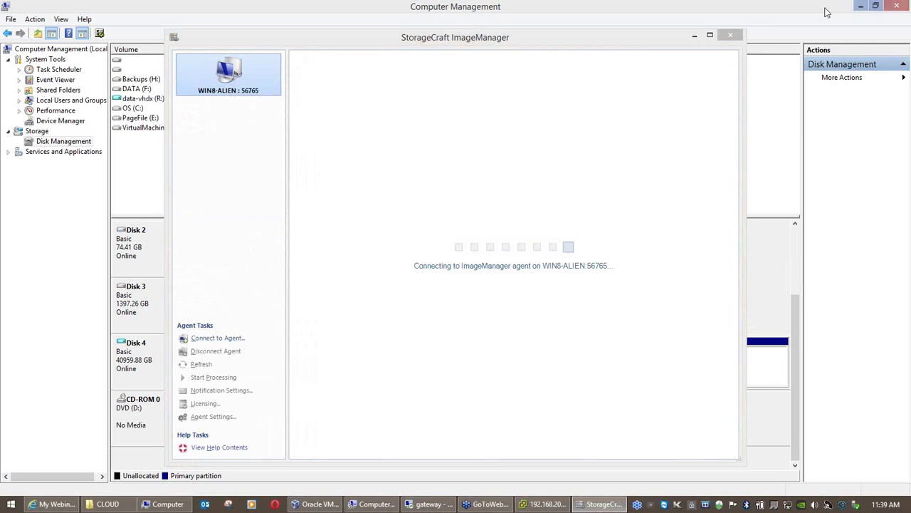
pyautogui.click(861, 6)
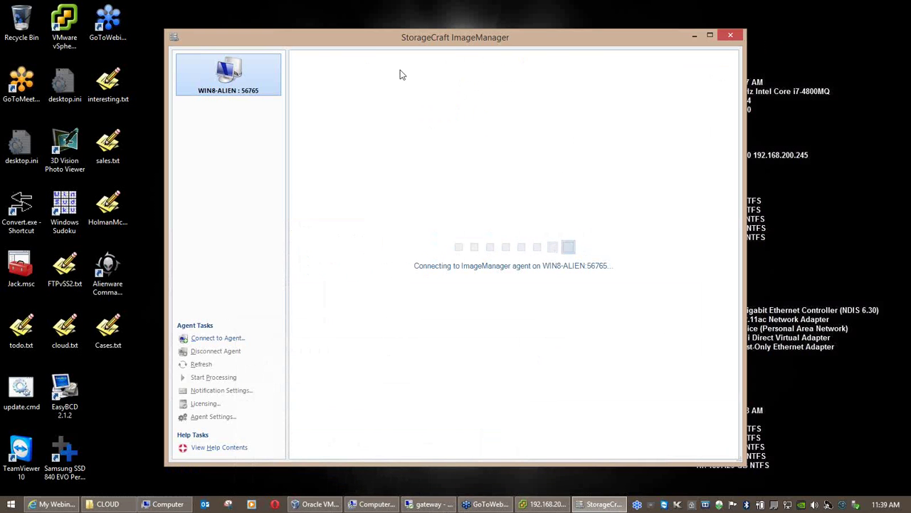
pyautogui.moveTo(368, 43); pyautogui.dragTo(320, 32)
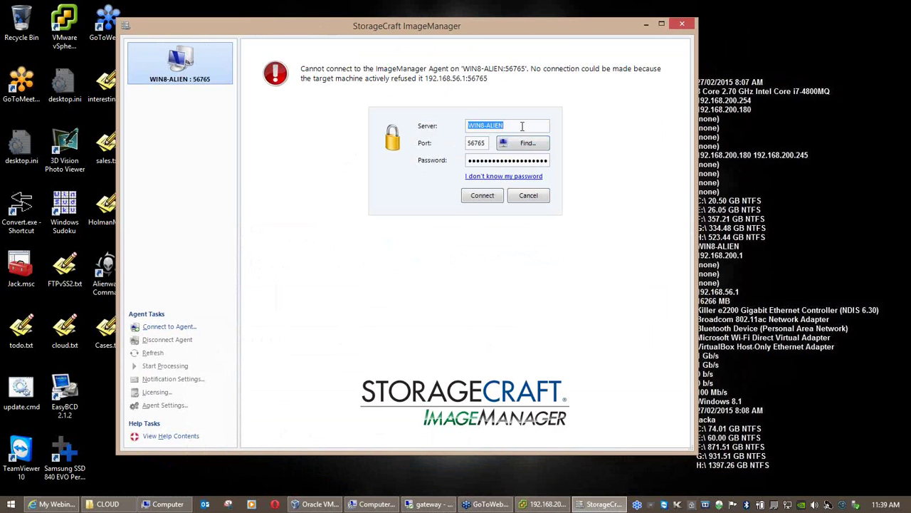
# Step: Replace WIN8-ALIEN with 192.168.200.1 in the Server field and try connecting
pyautogui.click(521, 126)
pyautogui.moveTo(521, 126); pyautogui.dragTo(453, 126)
pyautogui.write('192.168.200.1')
pyautogui.click(491, 197)
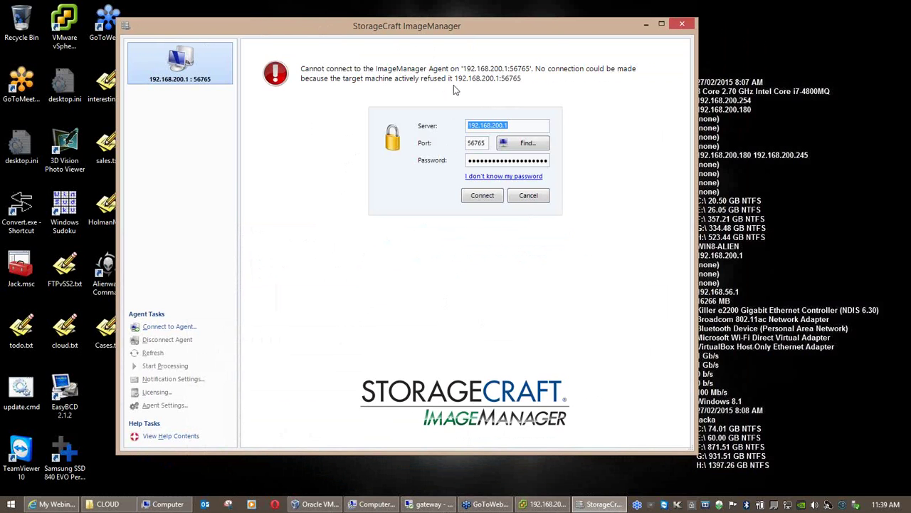
pyautogui.click(686, 23)
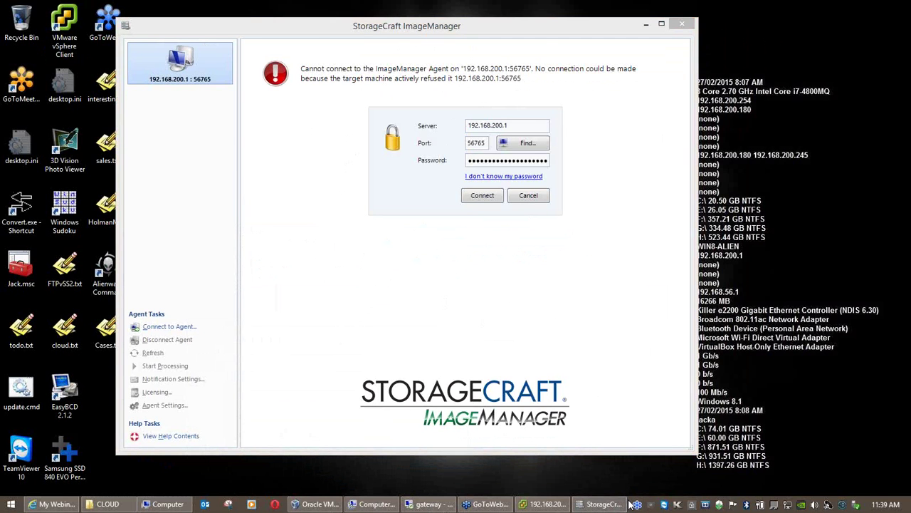
pyautogui.rightClick(636, 504)
# Step: Start the stopped StorageCraft ImageManager service from Task Manager's Services list
pyautogui.click(668, 463)
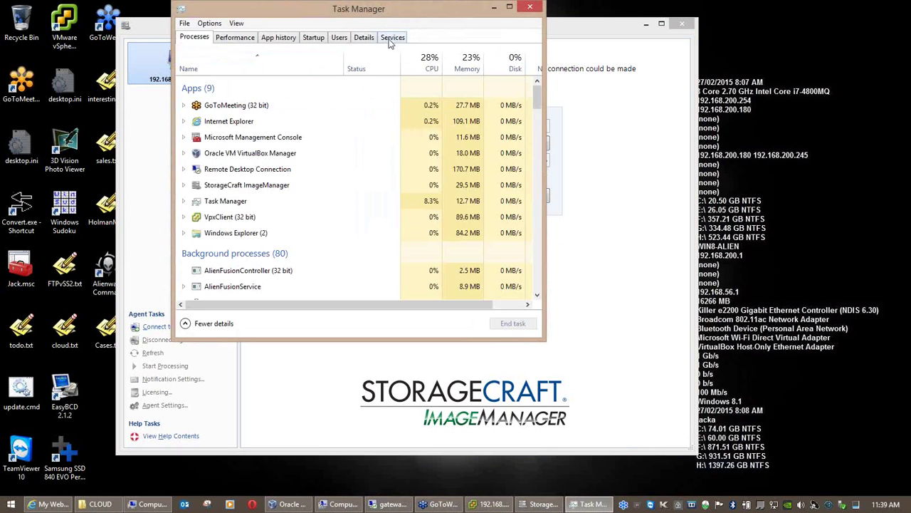
pyautogui.click(392, 37)
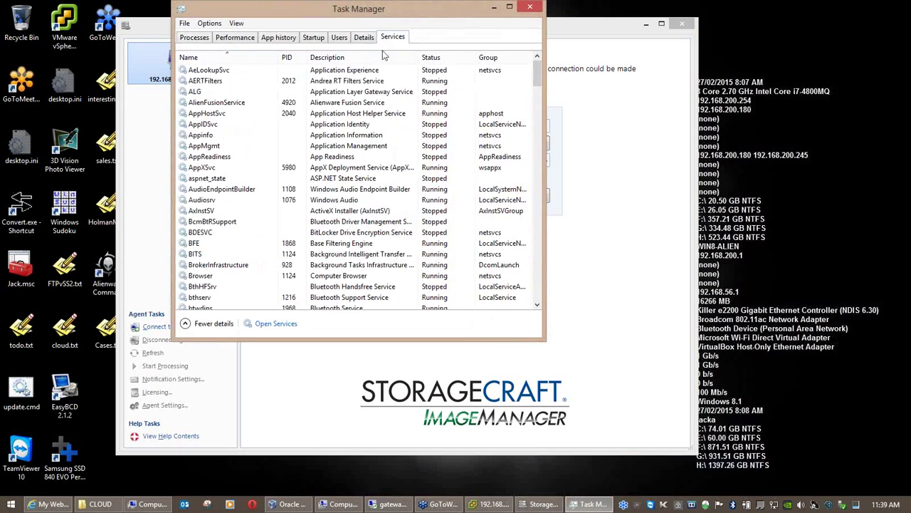
pyautogui.press('s')
pyautogui.scroll(-1, 221, 193)
pyautogui.click(220, 191)
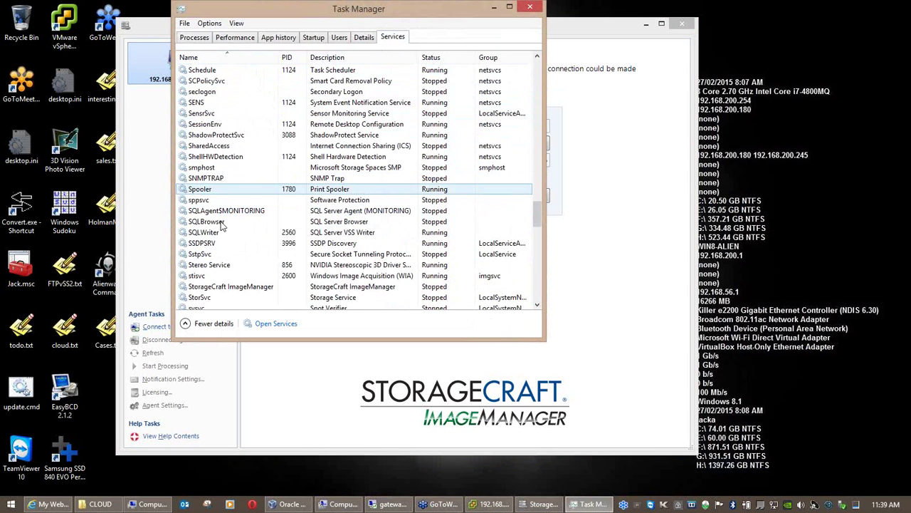
pyautogui.click(239, 288)
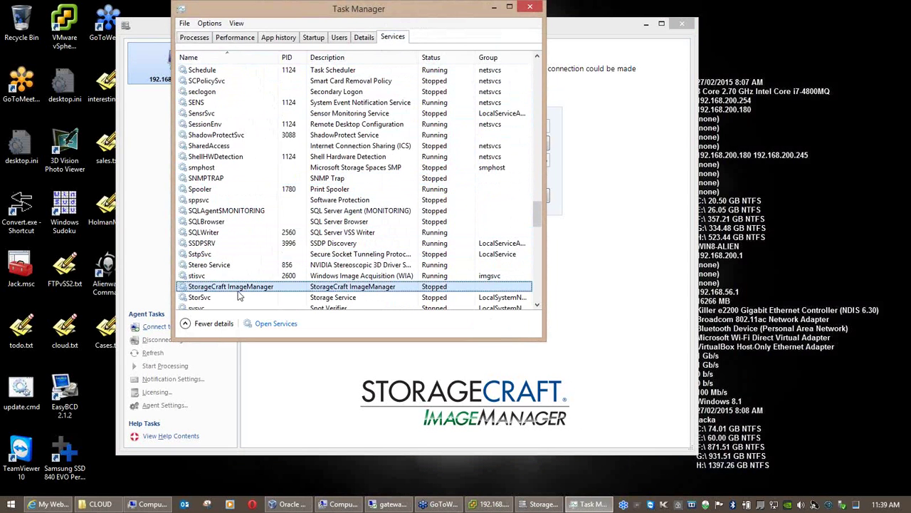
pyautogui.rightClick(239, 287)
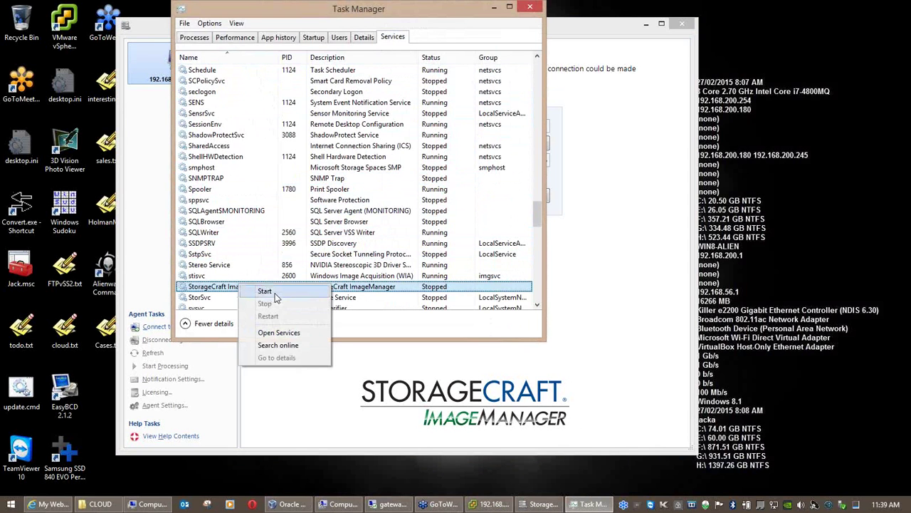
pyautogui.click(276, 296)
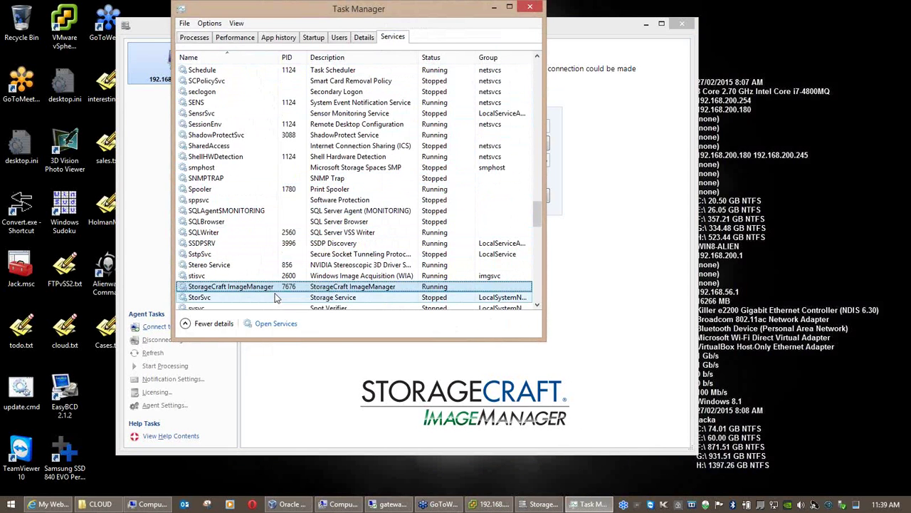
pyautogui.click(494, 8)
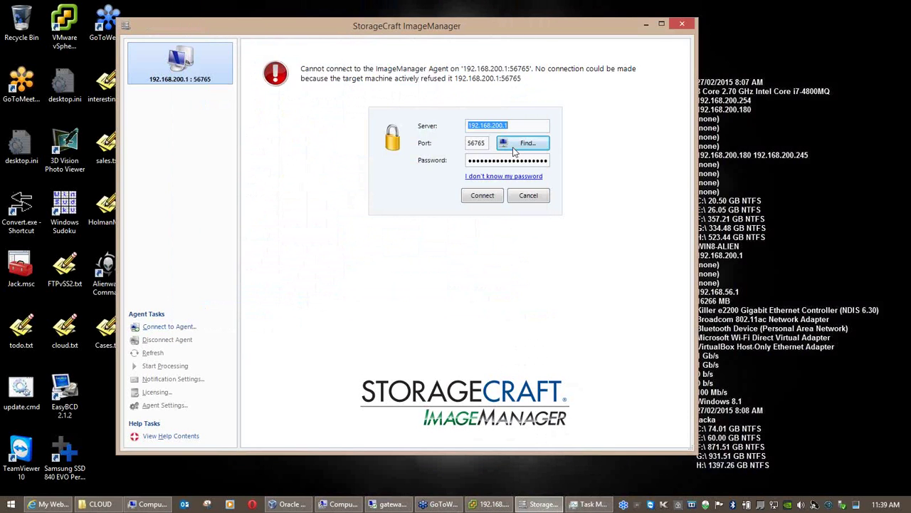
# Step: Connect to the agent at 192.168.200.1:56765 and select it in the folder tree
pyautogui.click(482, 197)
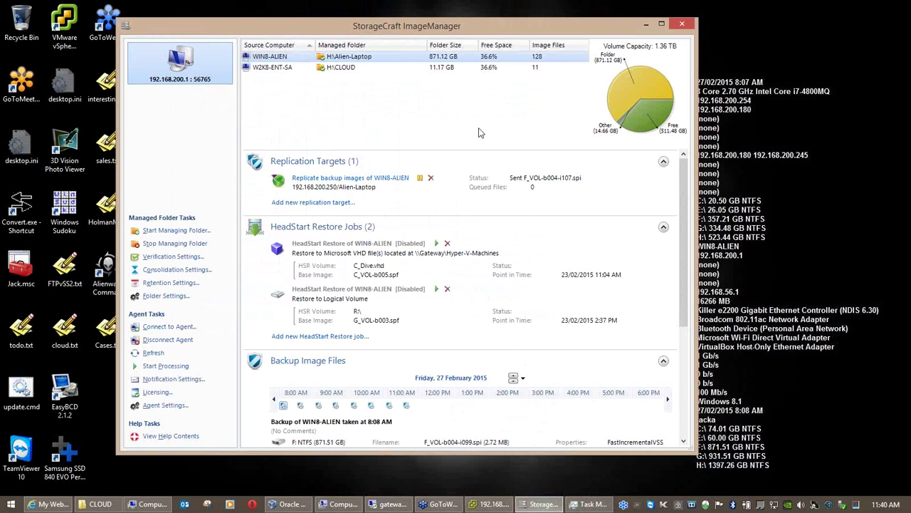
pyautogui.click(589, 504)
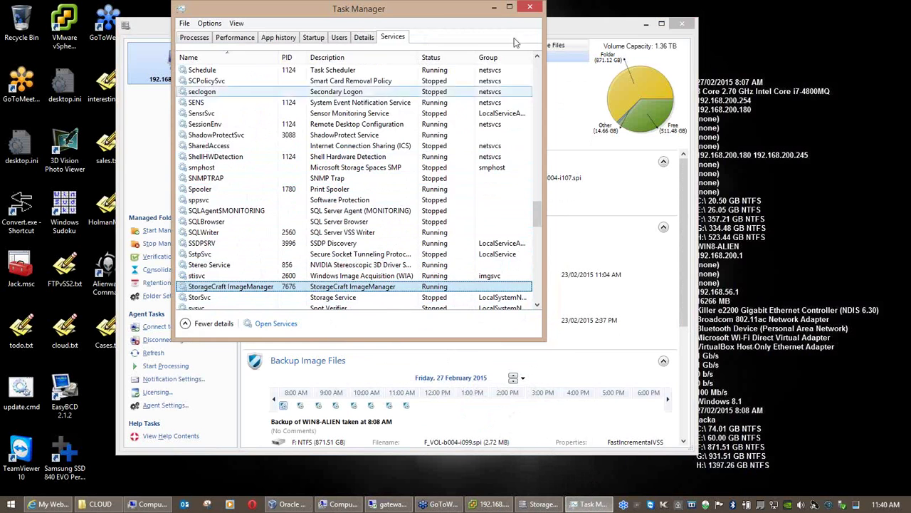
pyautogui.click(496, 9)
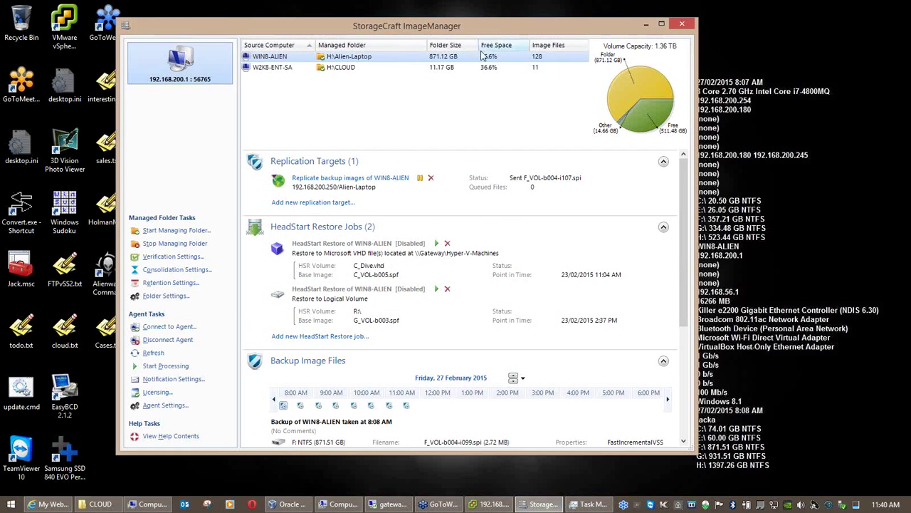
pyautogui.click(132, 49)
# Step: Check the ImageManager version in the About box, then close it
pyautogui.click(126, 27)
pyautogui.click(151, 107)
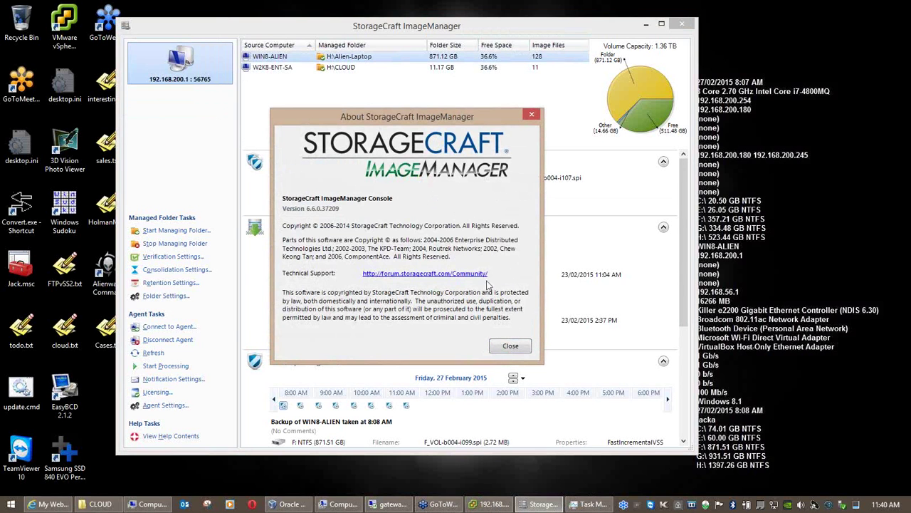
pyautogui.click(510, 347)
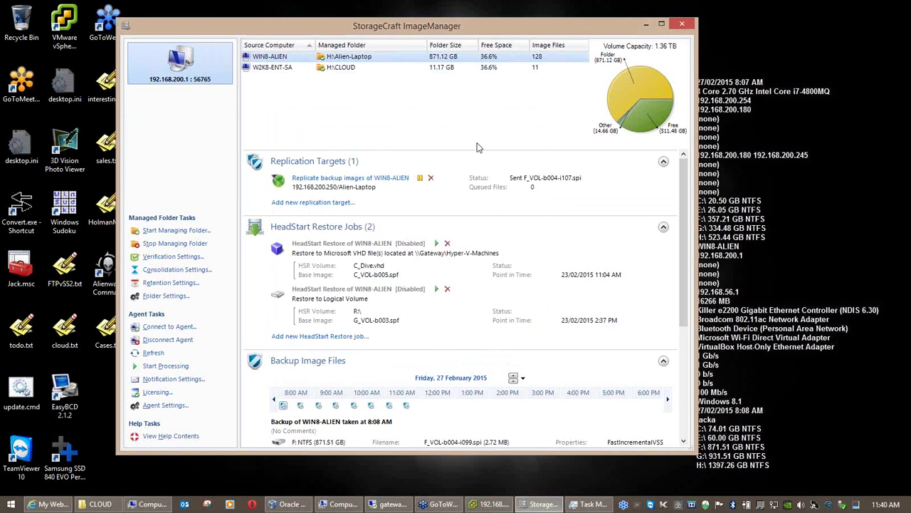
# Step: Open W2K8-ENT-SA's HeadStart Restore job settings: VMDK to ESX server 192.168.200.120, 1-hour lag
pyautogui.click(351, 69)
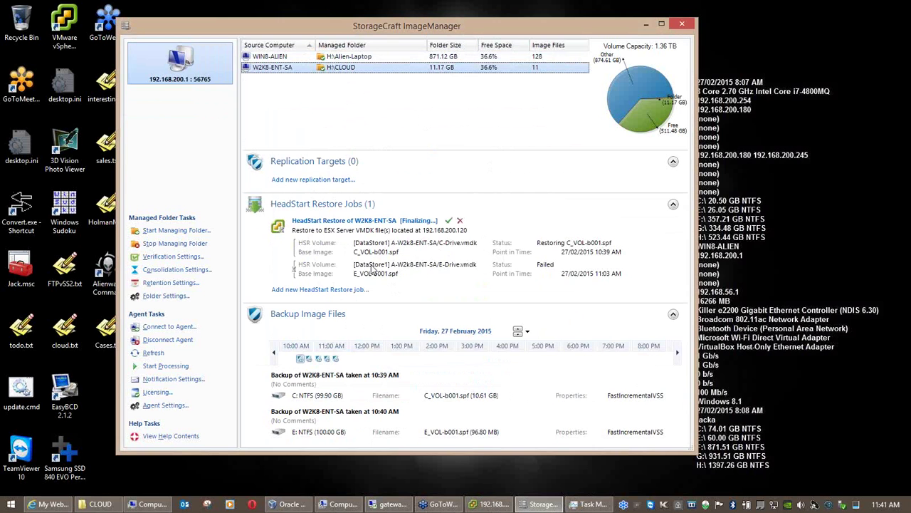
pyautogui.click(382, 229)
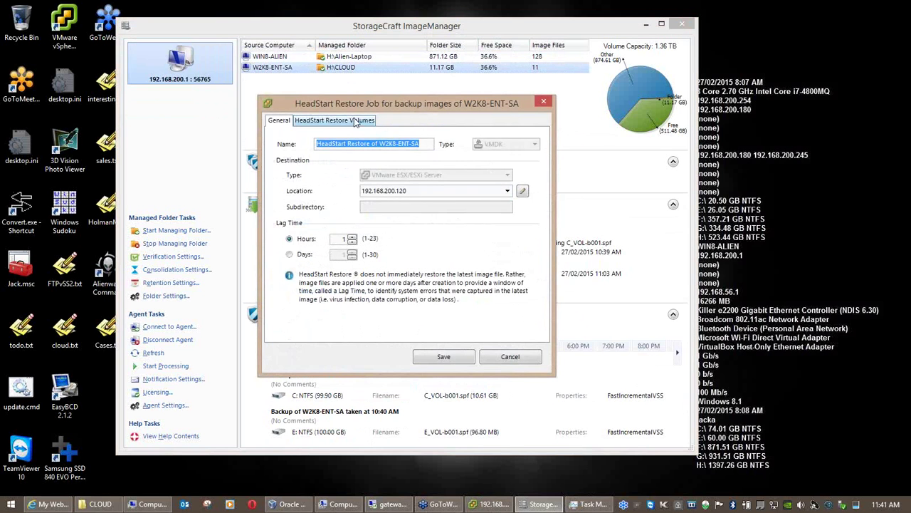
# Step: Enter the backup image password for the E_VOL-b001 volume image after the save is refused
pyautogui.click(354, 121)
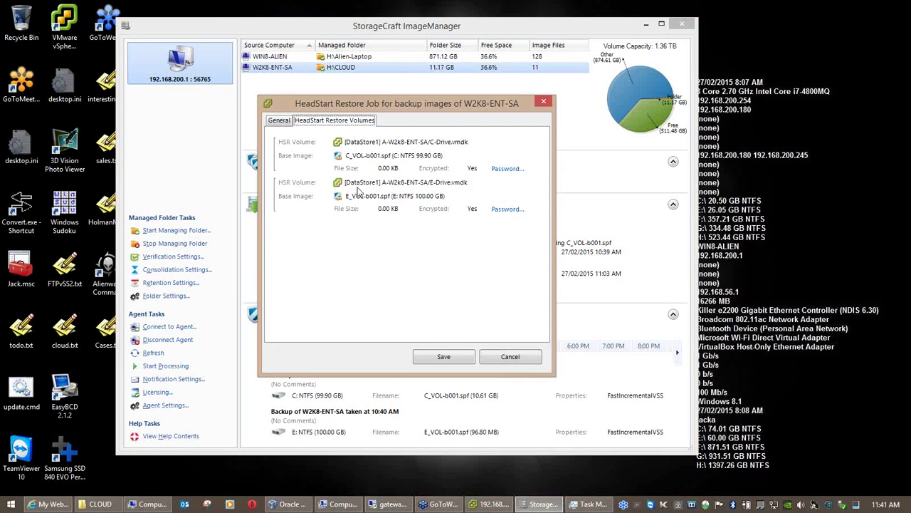
pyautogui.click(442, 358)
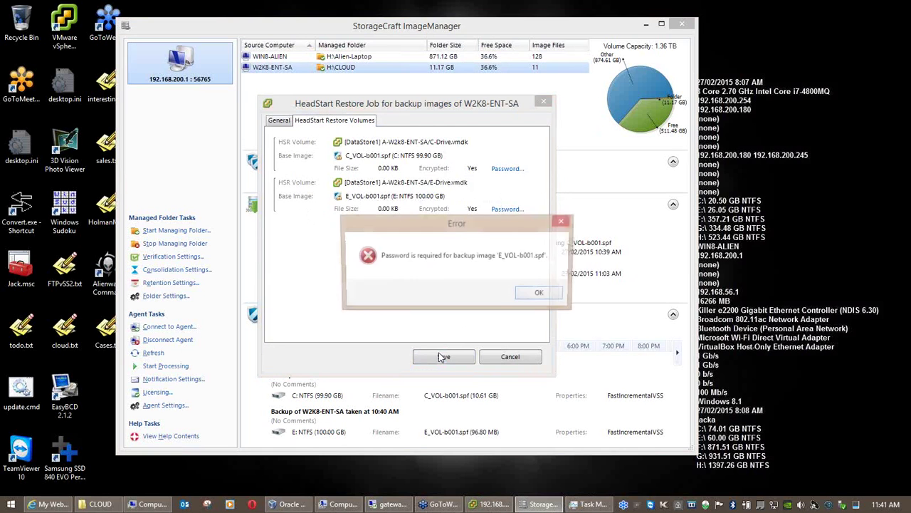
pyautogui.click(549, 295)
pyautogui.click(507, 209)
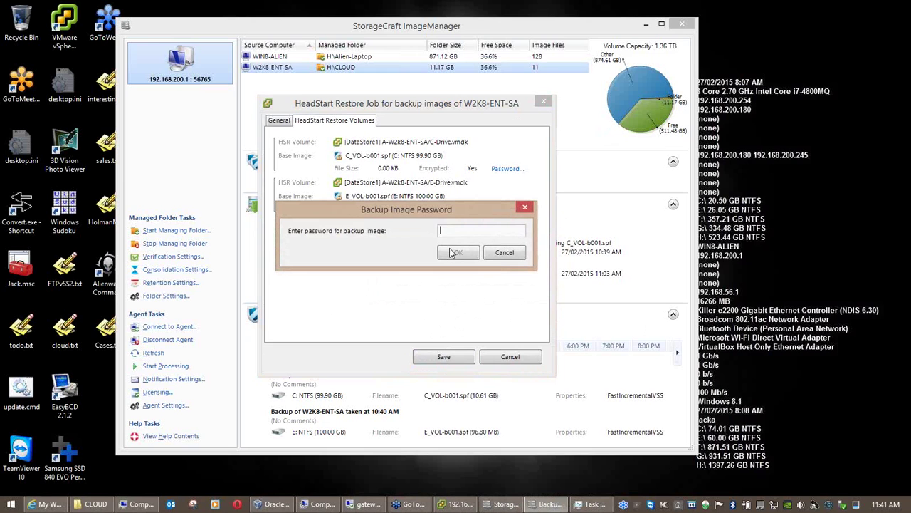
pyautogui.write('p')
pyautogui.click(454, 252)
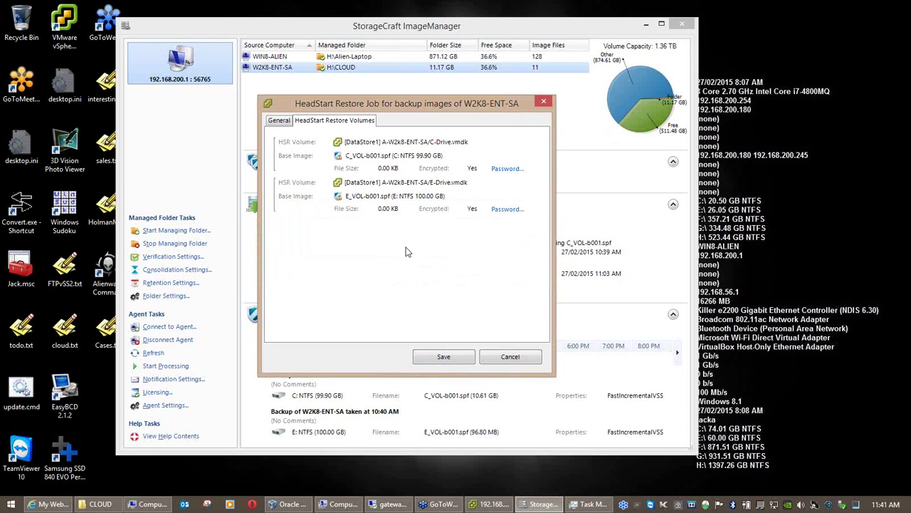
# Step: Enter the C_VOL-b001 image password and save the W2K8-ENT-SA HeadStart Restore job
pyautogui.click(447, 358)
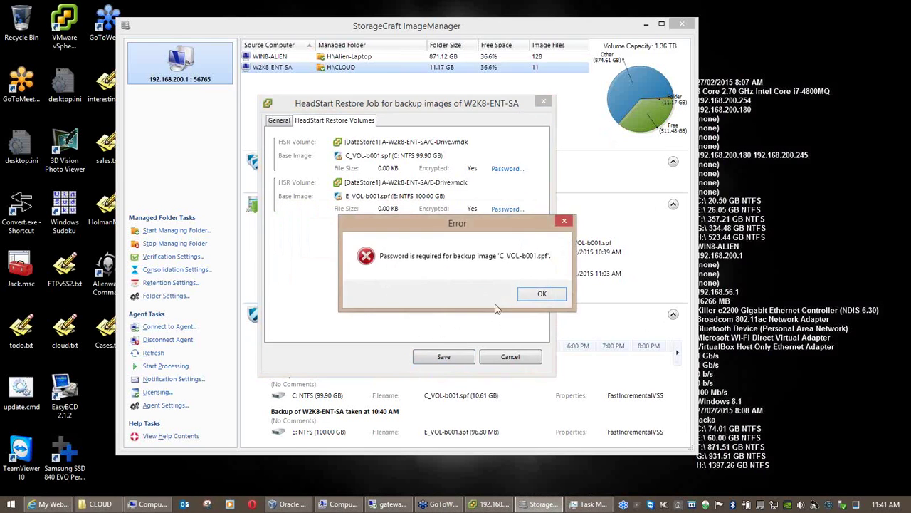
pyautogui.click(541, 294)
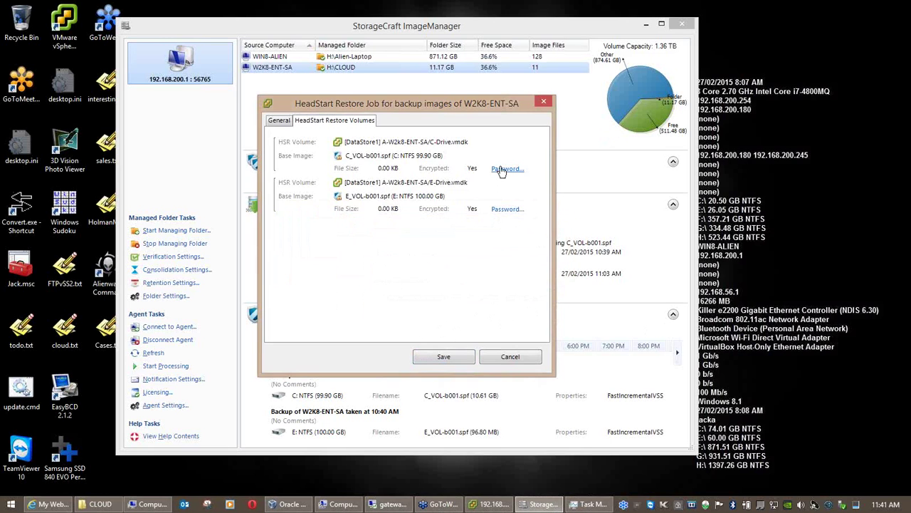
pyautogui.click(507, 169)
pyautogui.write('p')
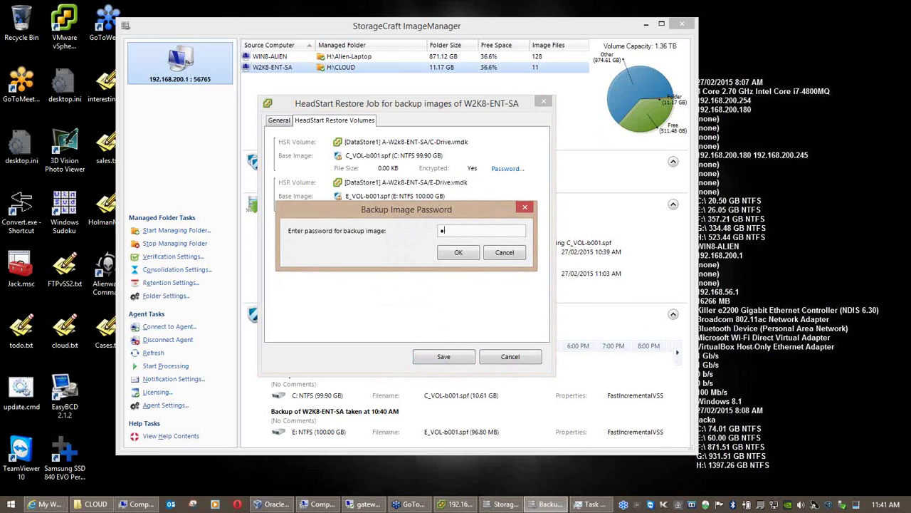
pyautogui.press('Return')
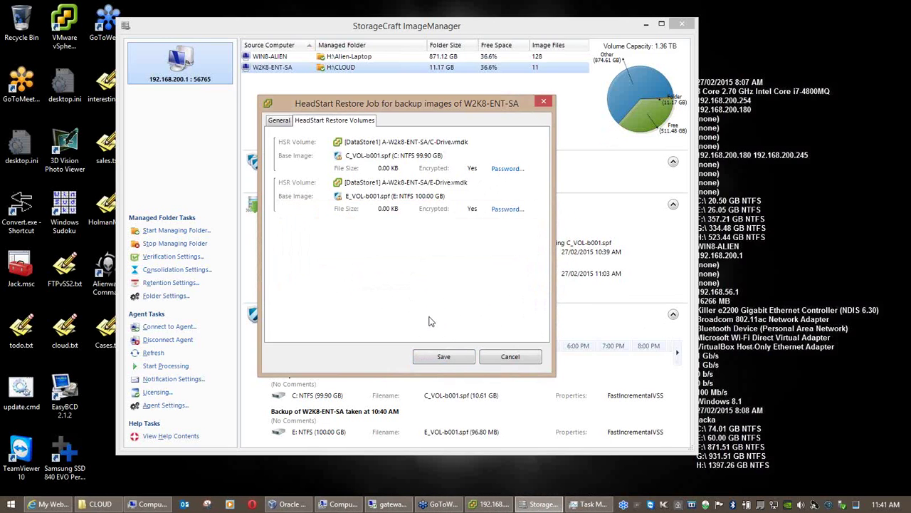
pyautogui.click(434, 356)
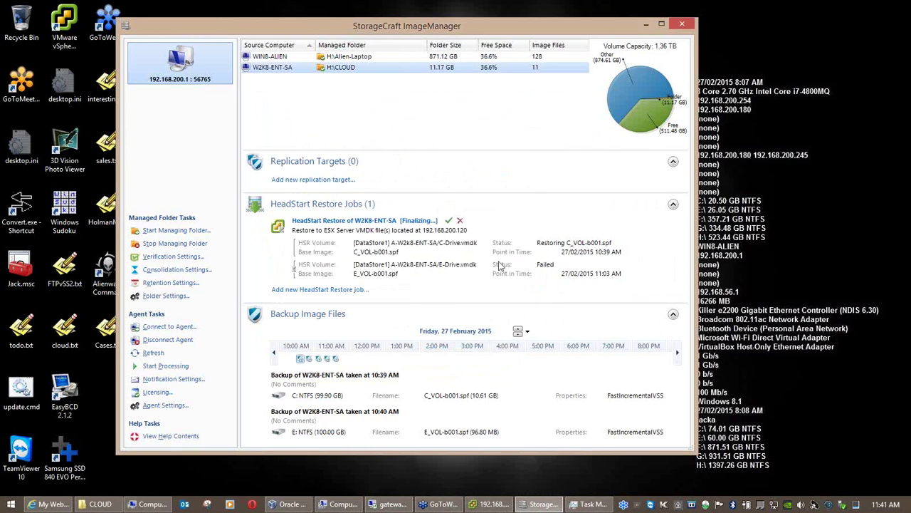
pyautogui.click(449, 222)
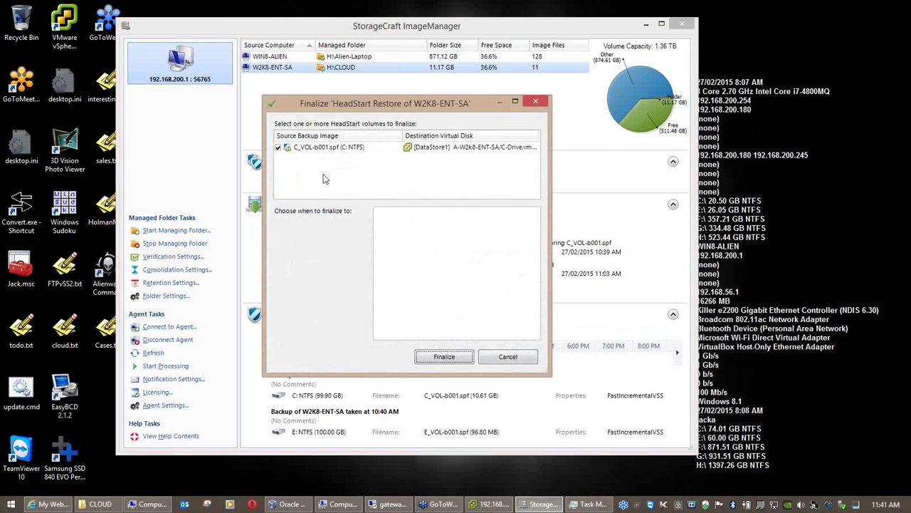
pyautogui.click(520, 358)
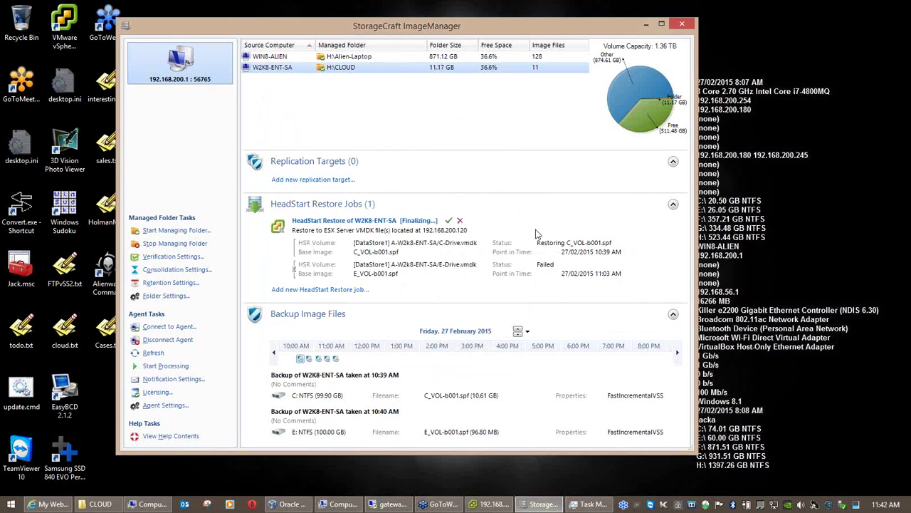
pyautogui.click(126, 28)
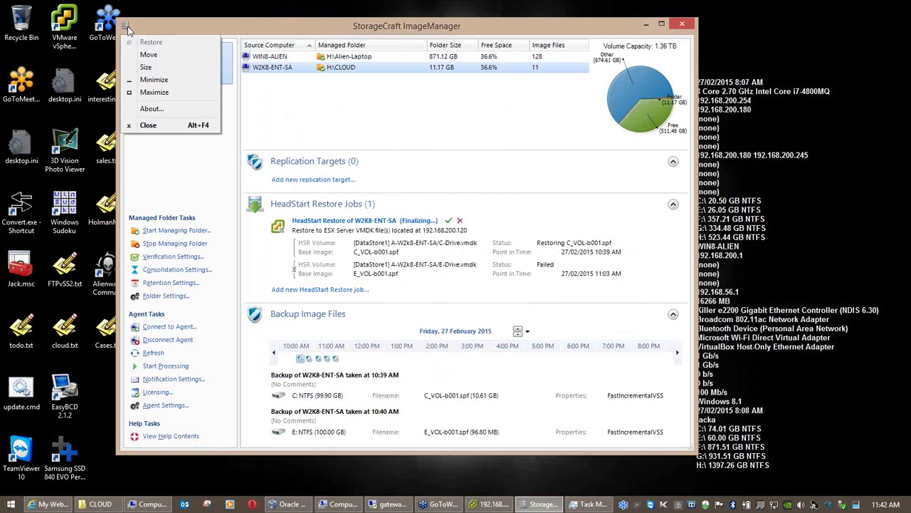
pyautogui.click(154, 106)
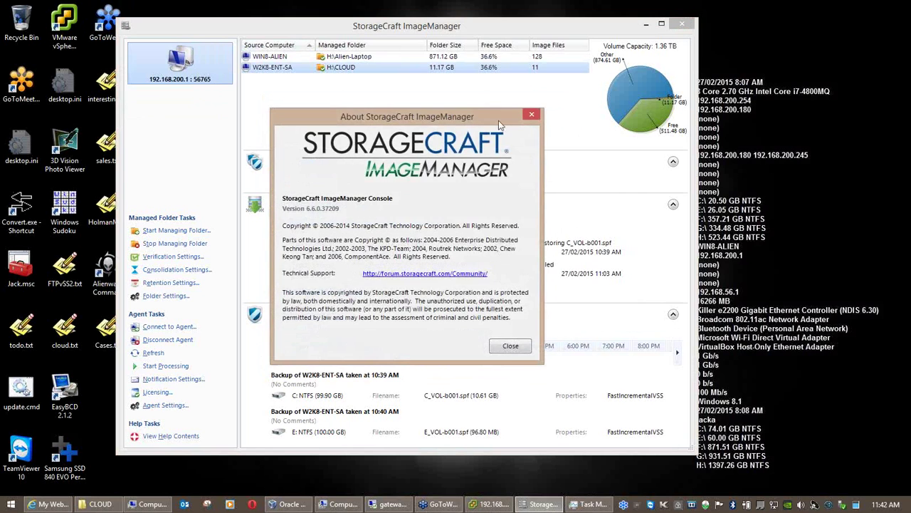
pyautogui.click(510, 347)
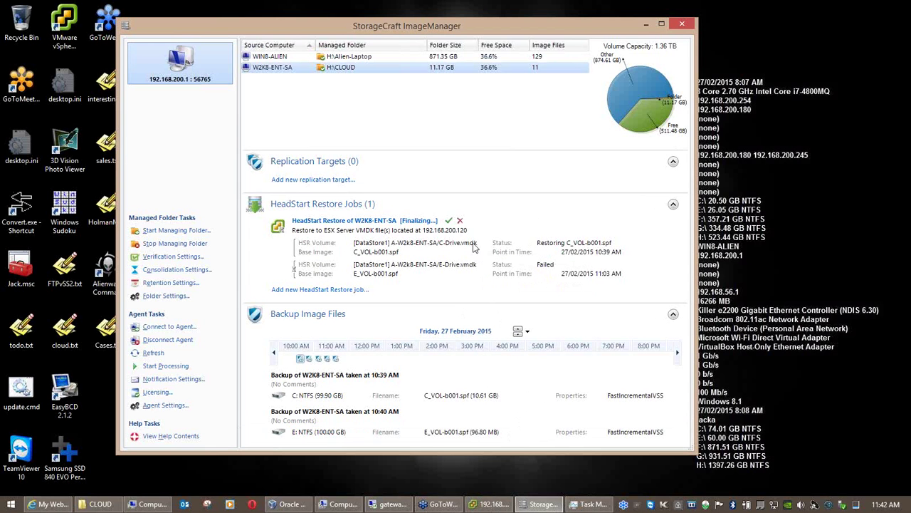
# Step: In vSphere Client, browse DataStore1 and open the A-W2k8-ENT-SA folder
pyautogui.click(483, 505)
pyautogui.rightClick(383, 140)
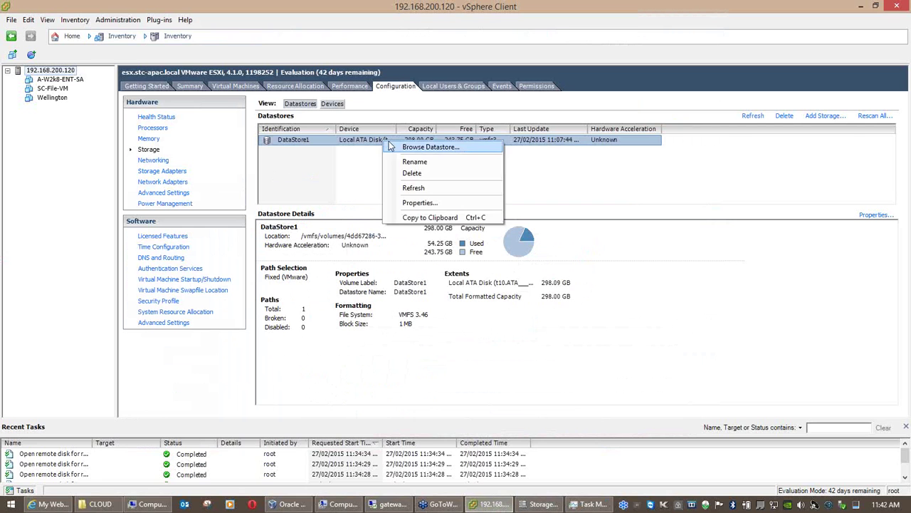
pyautogui.click(431, 147)
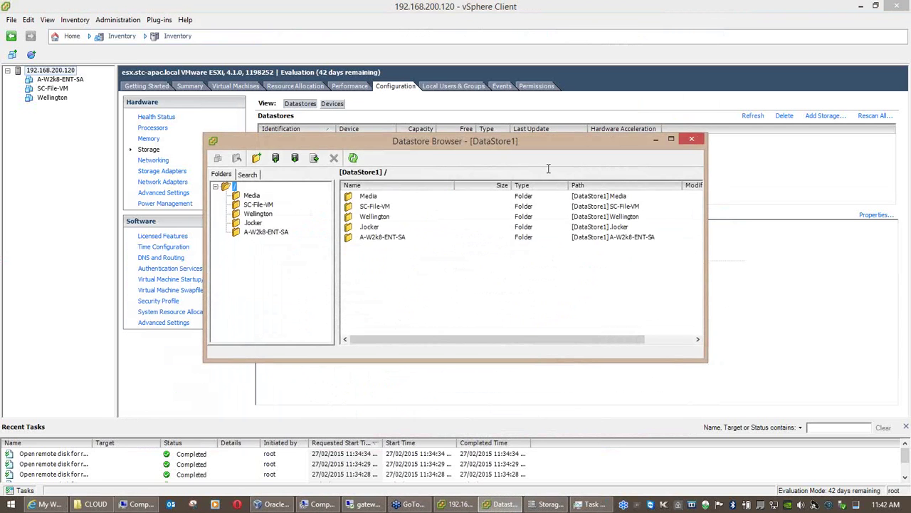
pyautogui.doubleClick(382, 238)
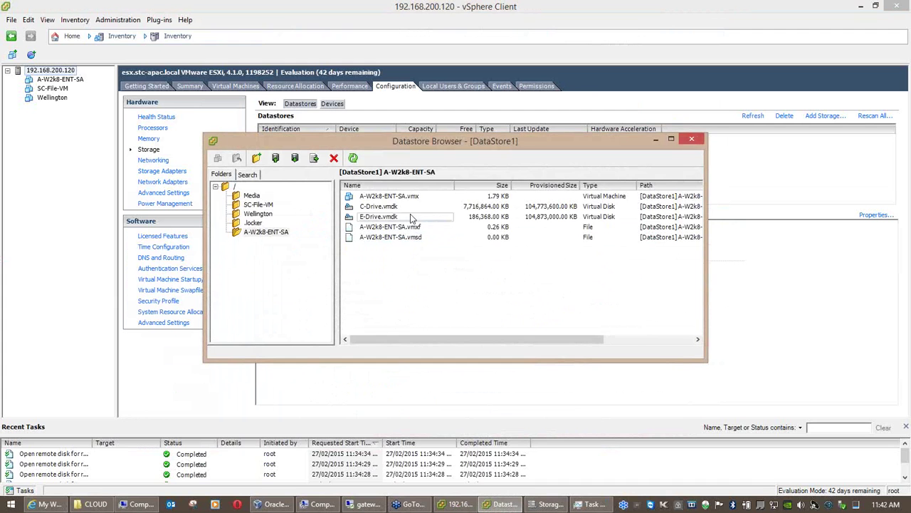
# Step: Check that C-Drive.vmdk has grown to 7,716,864 KB, then close the browser and minimize vSphere
pyautogui.click(416, 206)
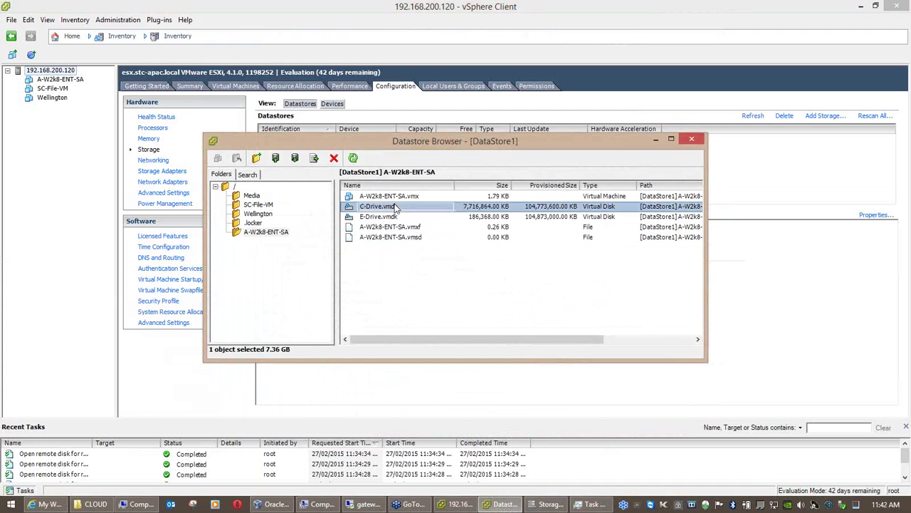
pyautogui.click(353, 158)
pyautogui.click(353, 158)
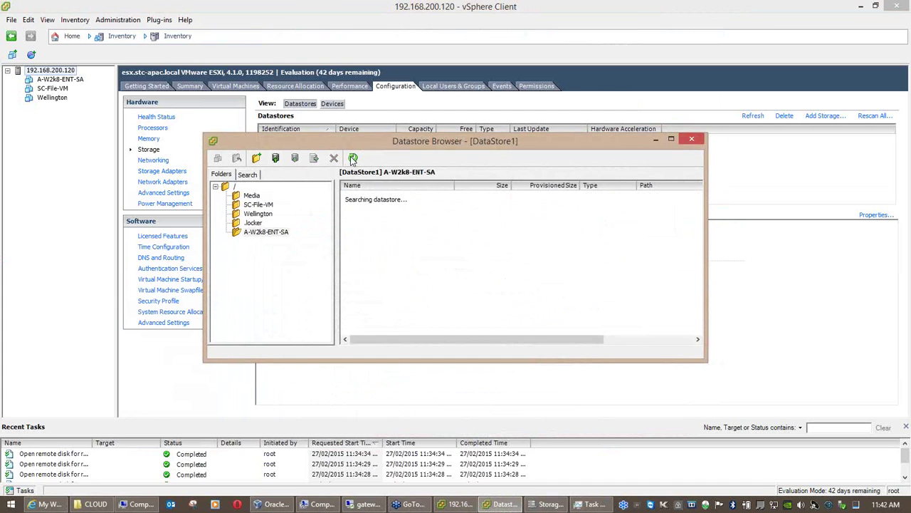
pyautogui.click(353, 158)
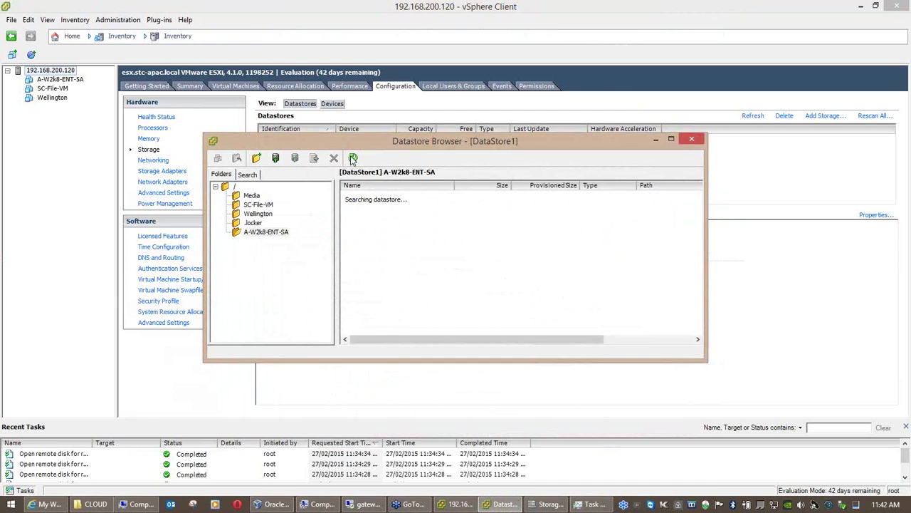
pyautogui.click(692, 139)
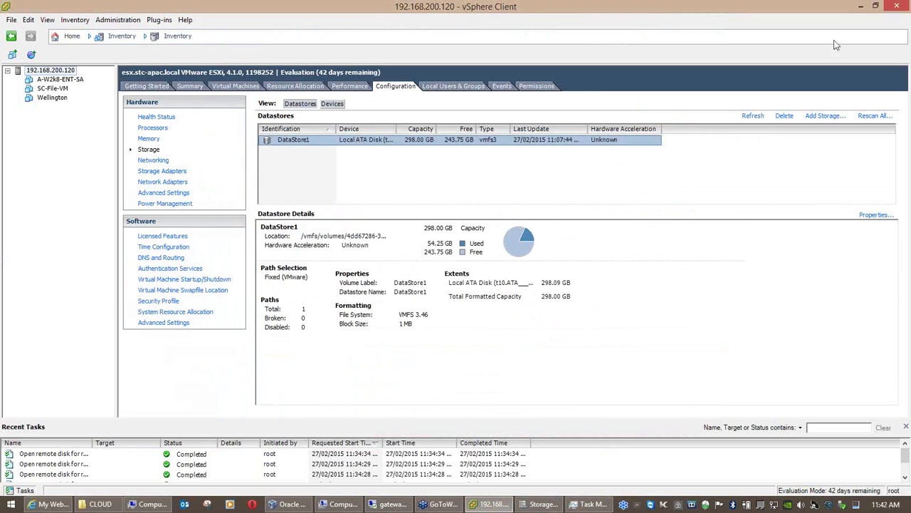
pyautogui.click(860, 6)
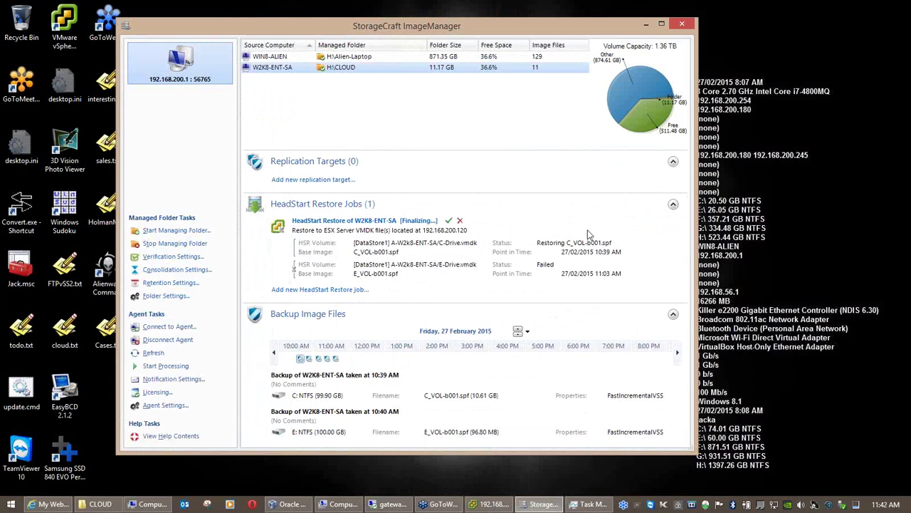
# Step: Enable WIN8-ALIEN's Restore to Logical Volume job to restore G_VOL-b003.spf, then reselect W2K8-ENT-SA
pyautogui.click(363, 55)
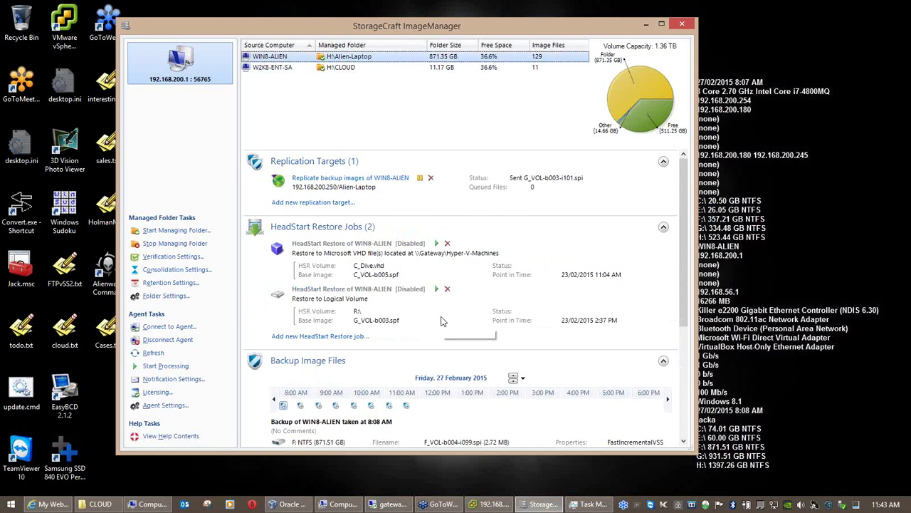
pyautogui.click(436, 289)
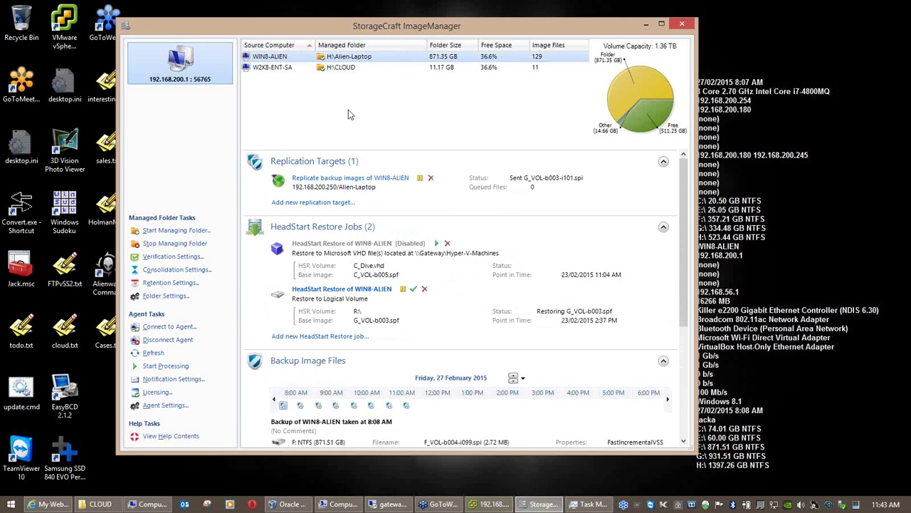
pyautogui.click(349, 68)
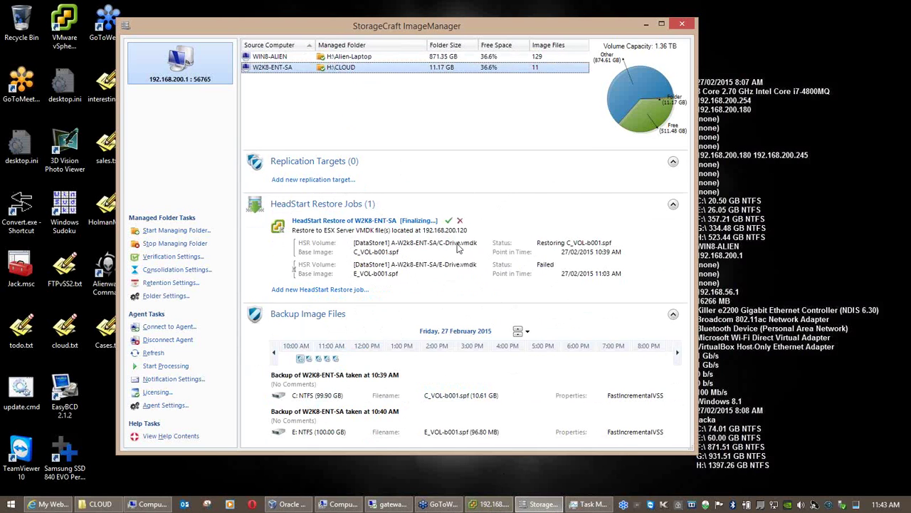
# Step: Change the agent's simultaneous Replication/HeadStart job limit, then start a new WIN8-ALIEN HeadStart Restore job
pyautogui.click(169, 409)
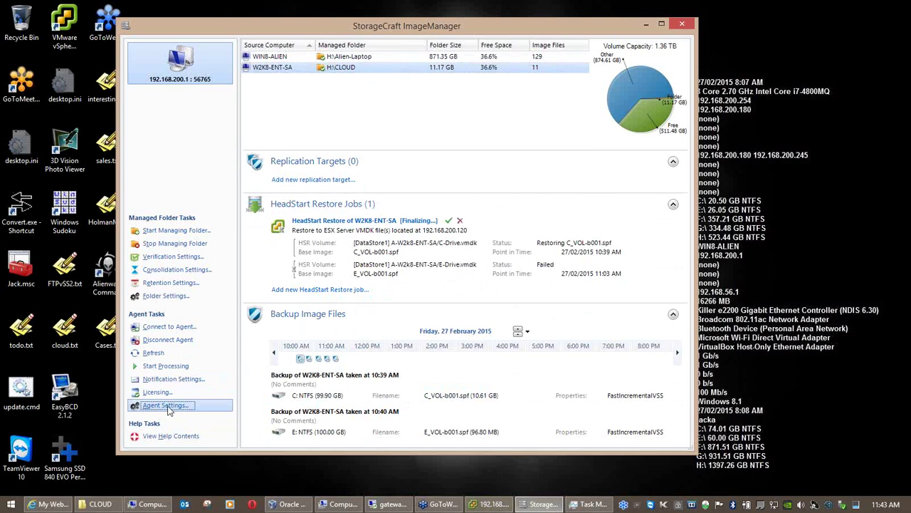
pyautogui.click(304, 119)
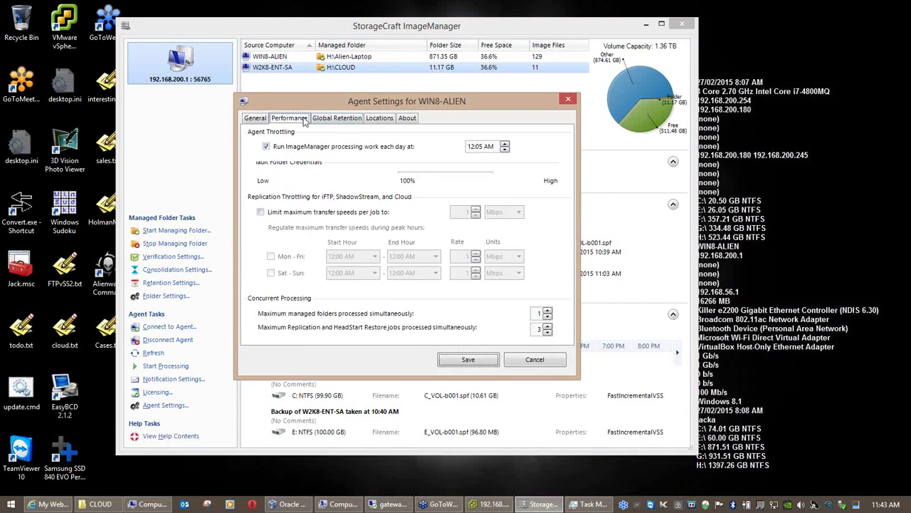
pyautogui.click(547, 333)
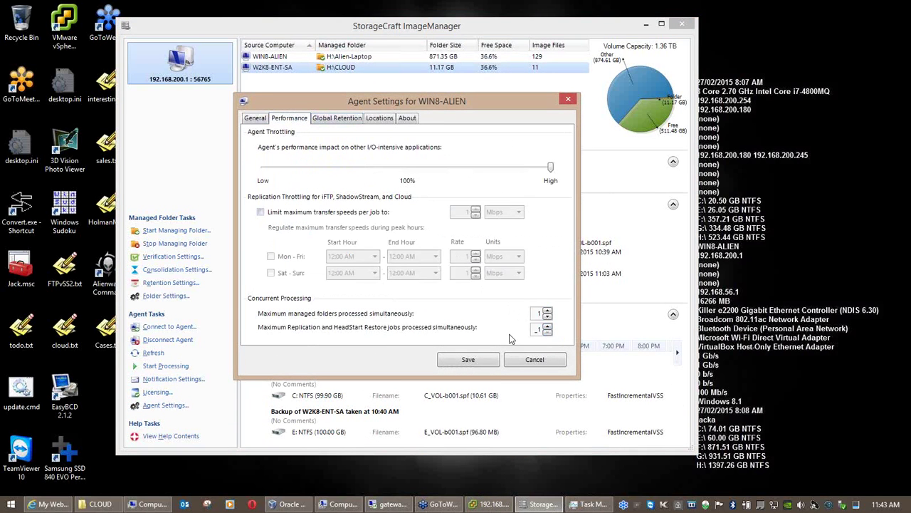
pyautogui.click(468, 359)
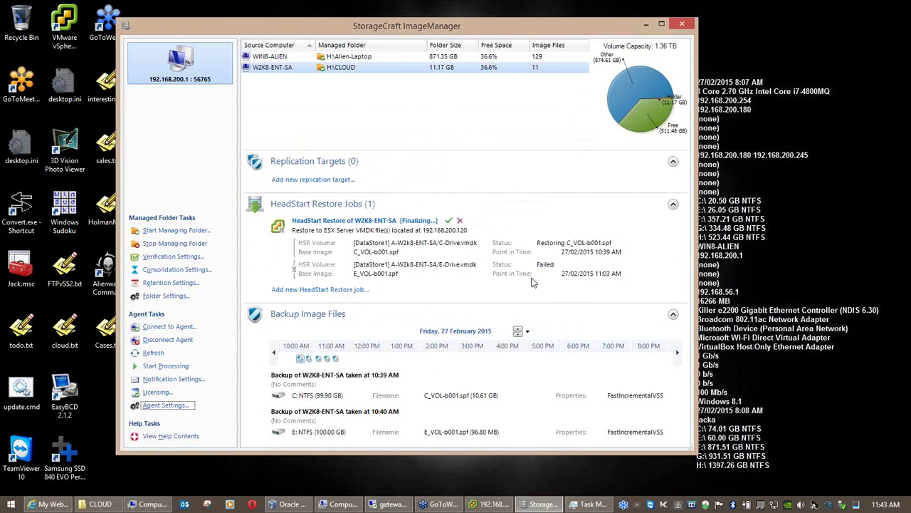
pyautogui.click(348, 57)
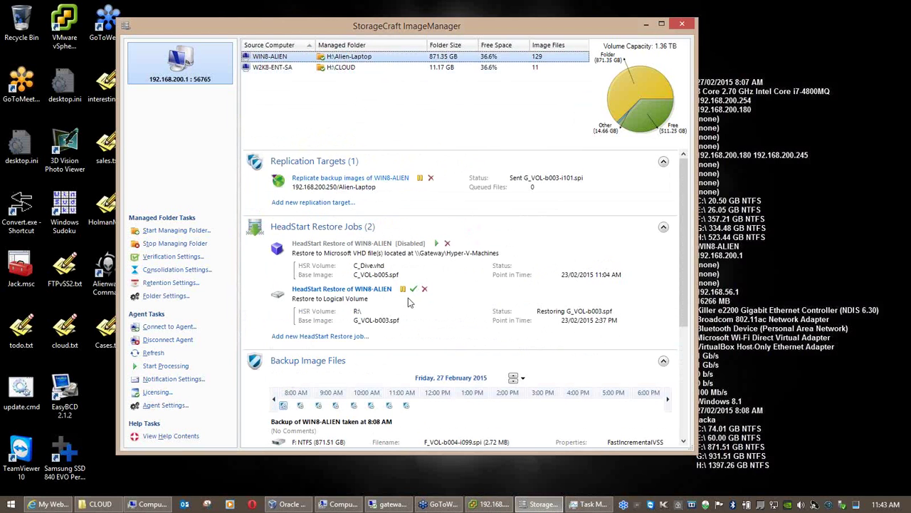
pyautogui.click(342, 335)
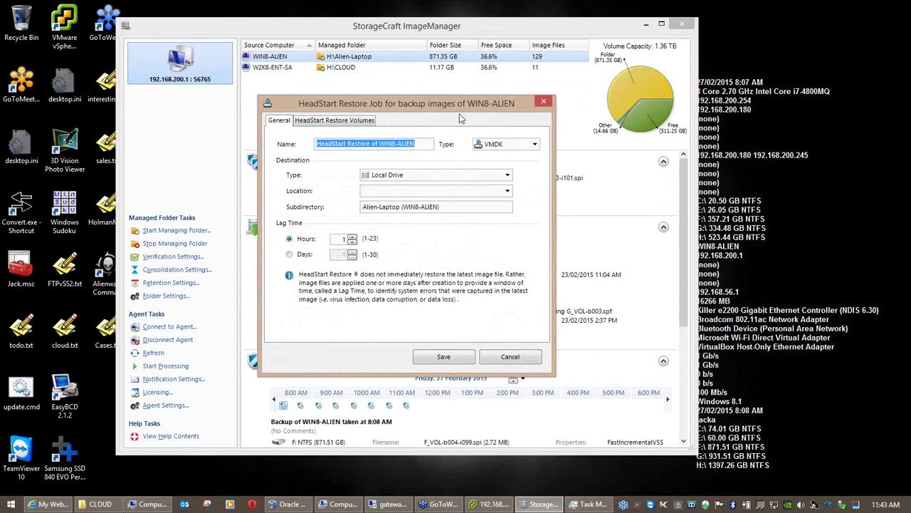
# Step: Move the job dialog aside and list the disk types: VMDK, VHD, VHDX and Volume
pyautogui.moveTo(451, 103)
pyautogui.mouseDown()
pyautogui.moveTo(678, 109)
pyautogui.moveTo(460, 98)
pyautogui.mouseUp()
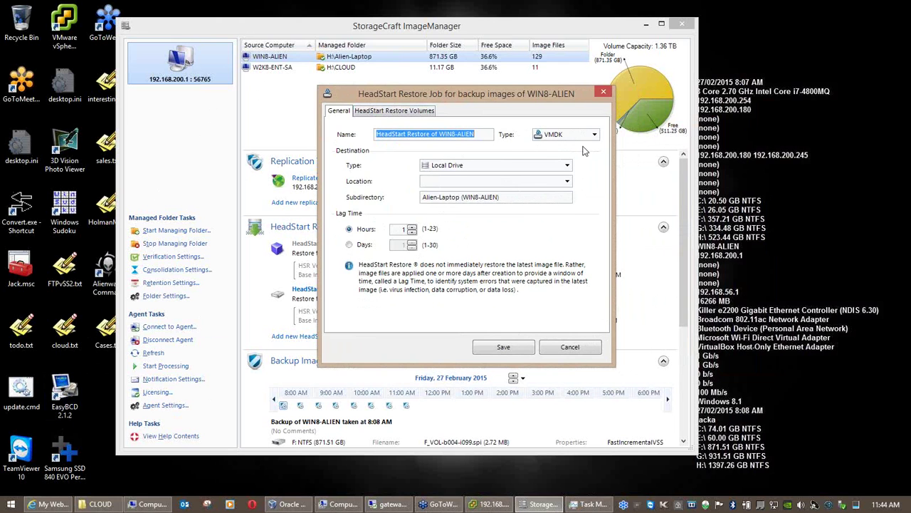
pyautogui.click(596, 135)
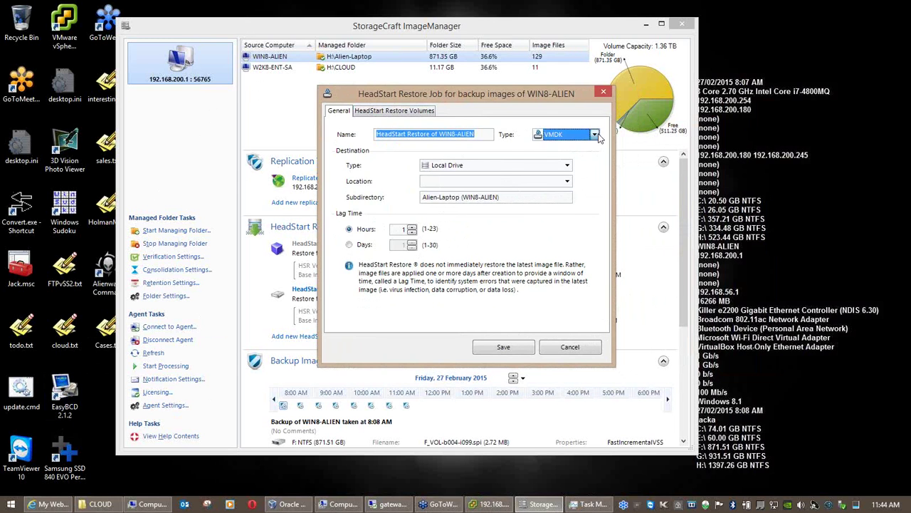
pyautogui.click(596, 135)
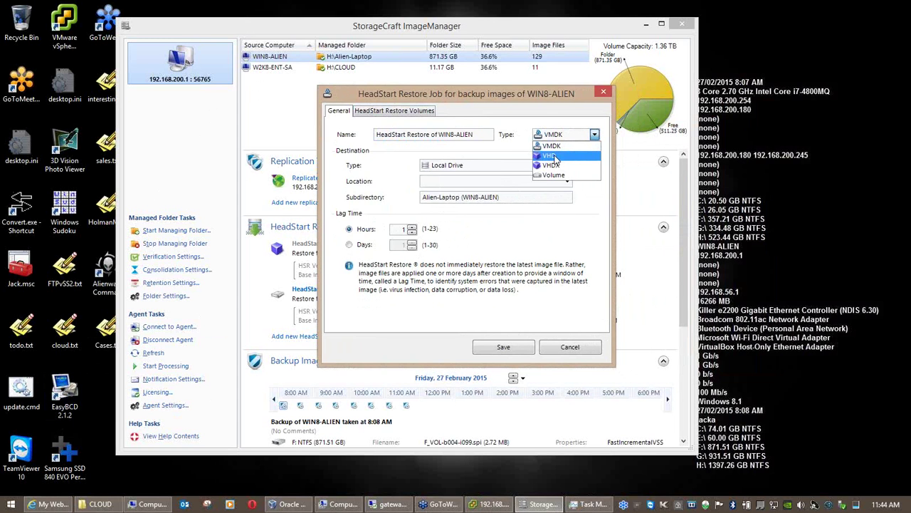
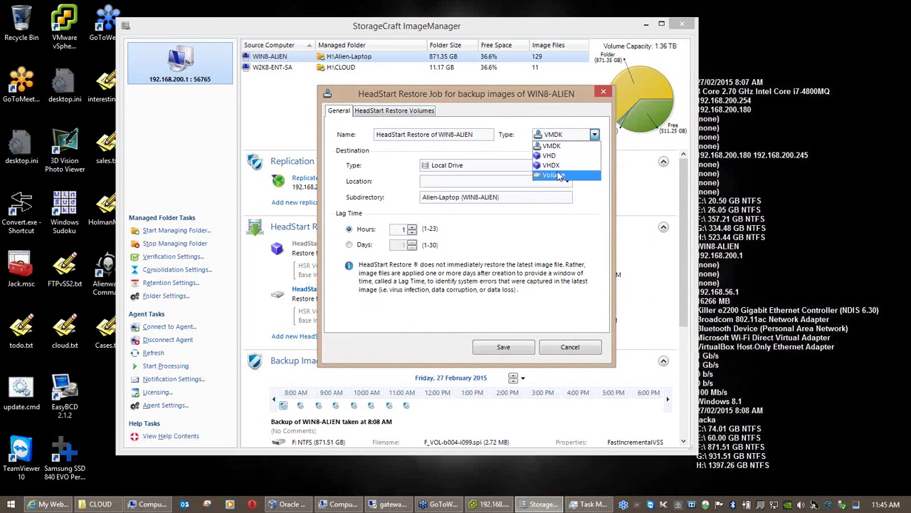
# Step: Set the new WIN8-ALIEN restore job's type to Volume, review its volumes, then cancel it unsaved
pyautogui.click(557, 175)
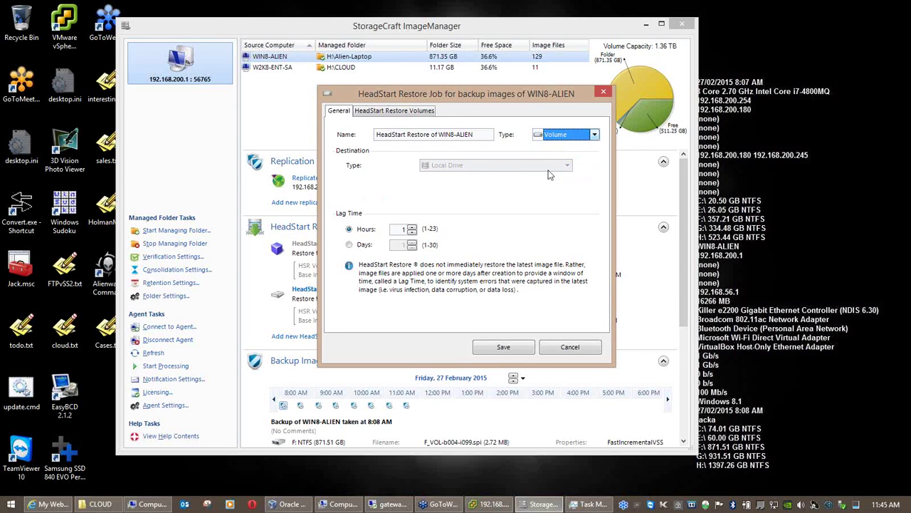
pyautogui.click(413, 114)
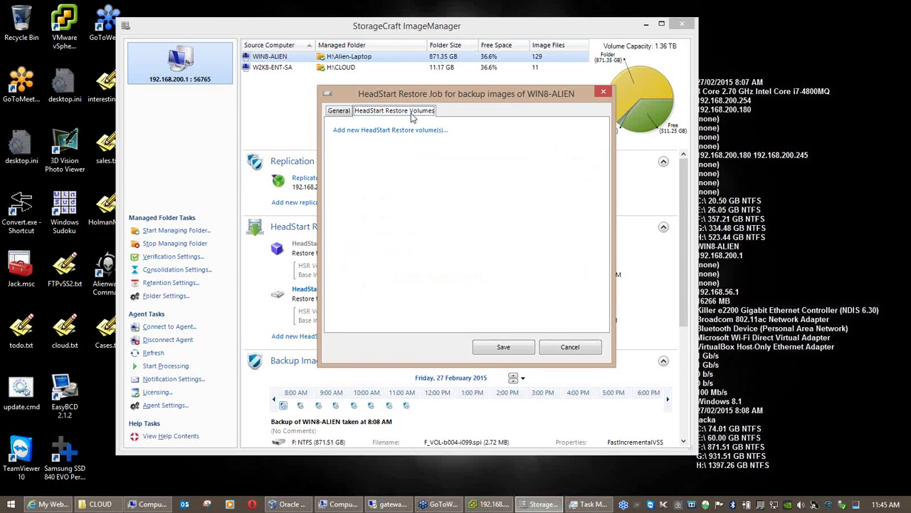
pyautogui.click(570, 347)
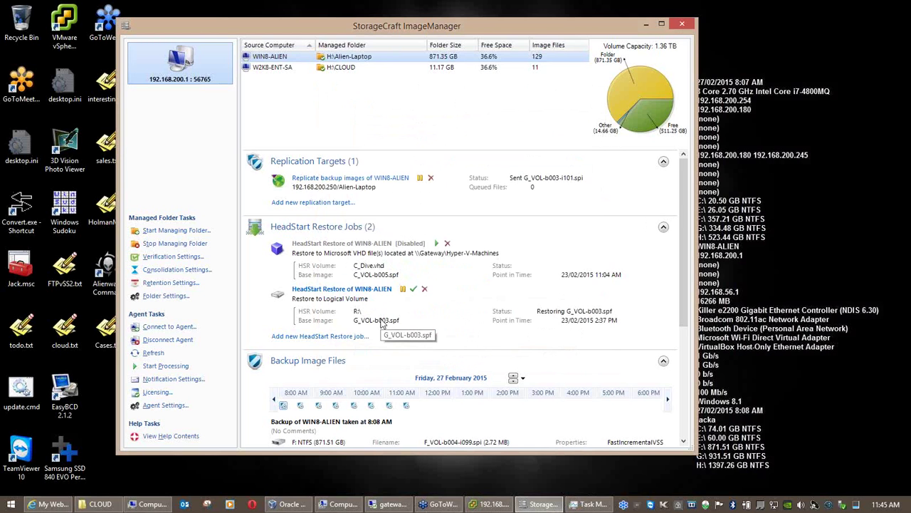
# Step: On the gateway, check test-4TB.vhdx (11.3 GB) in Hyper-V-Machines\Test-4tb, then return to ImageManager
pyautogui.click(393, 506)
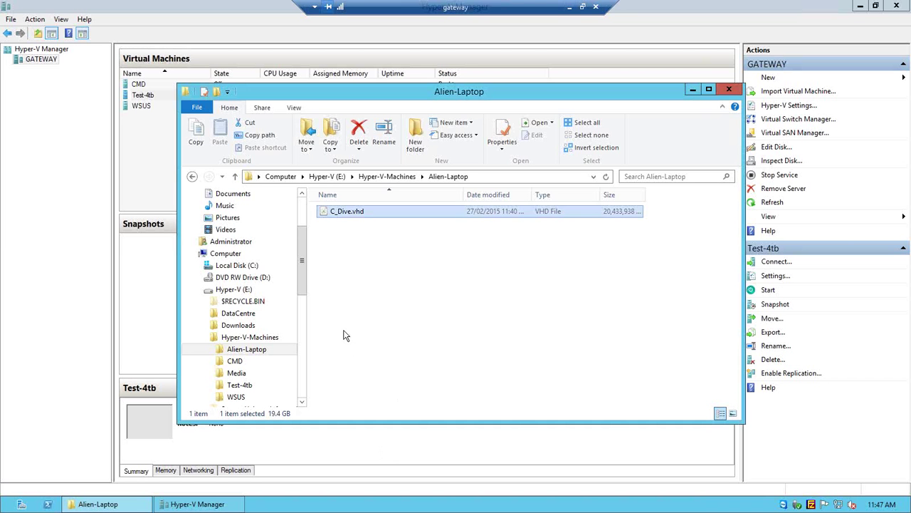
pyautogui.click(239, 384)
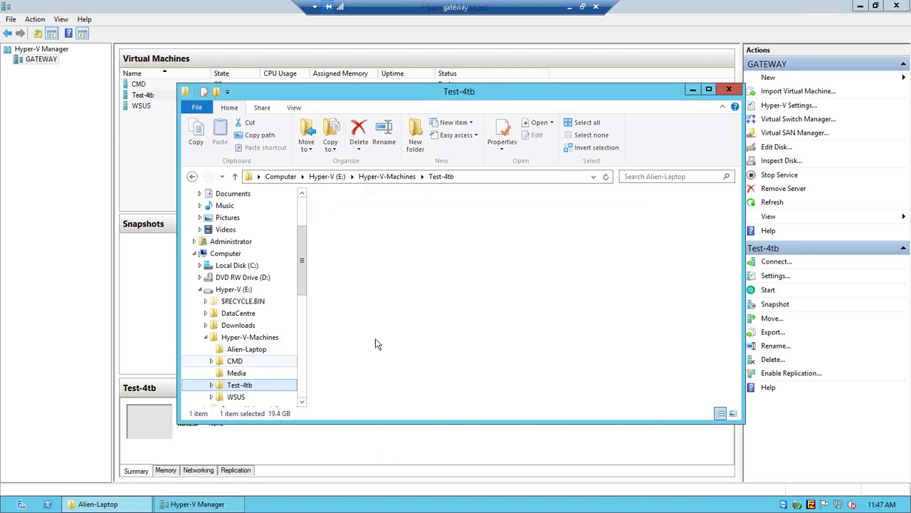
pyautogui.click(348, 225)
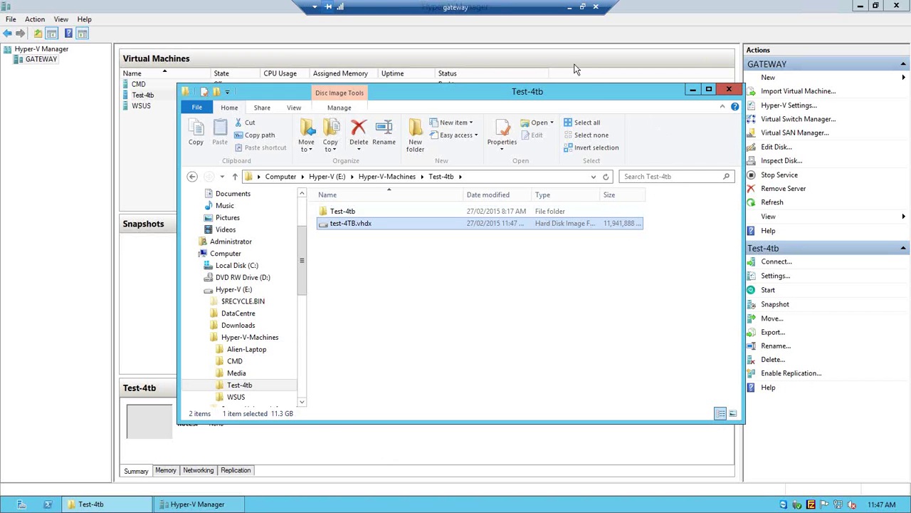
pyautogui.click(570, 7)
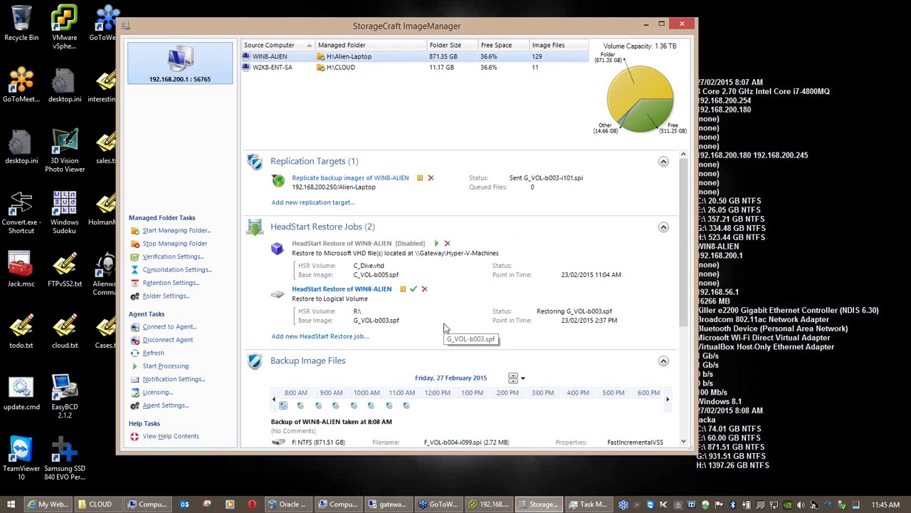
# Step: Review the logical volume restore job's restore volume and base image, closing without changes
pyautogui.doubleClick(371, 302)
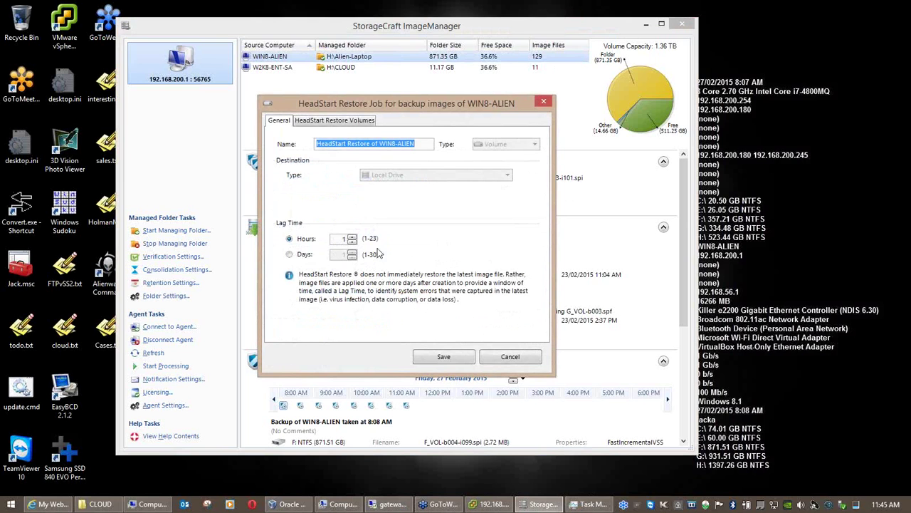
pyautogui.click(356, 122)
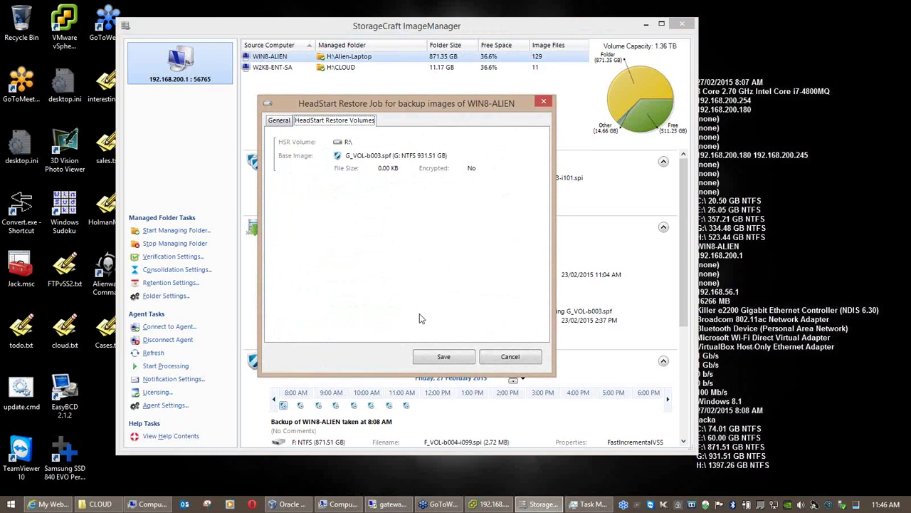
pyautogui.click(510, 358)
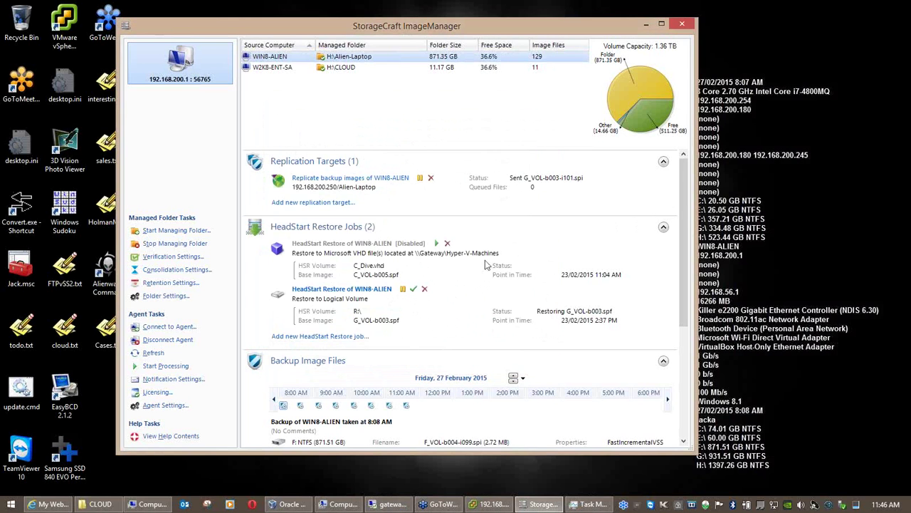
# Step: Disable and delete the R:\ logical volume HeadStart Restore job, then view Disk Management
pyautogui.click(403, 289)
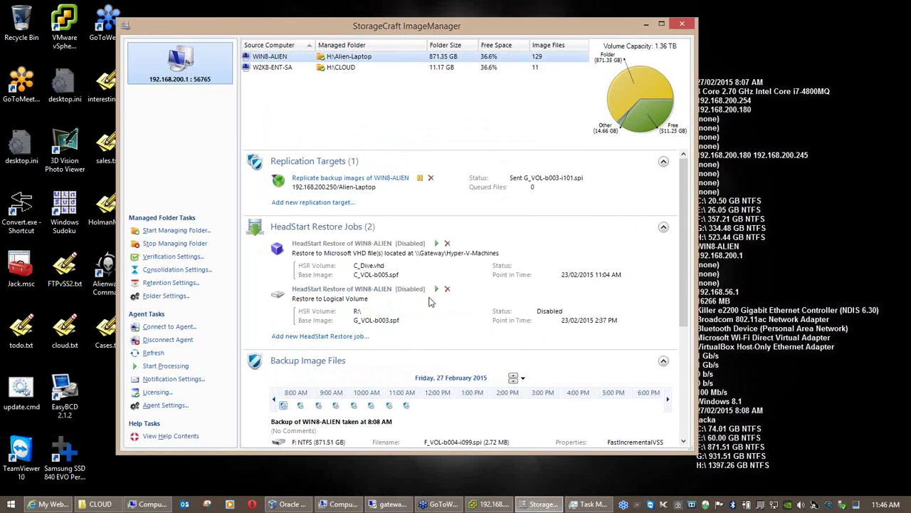
pyautogui.click(448, 290)
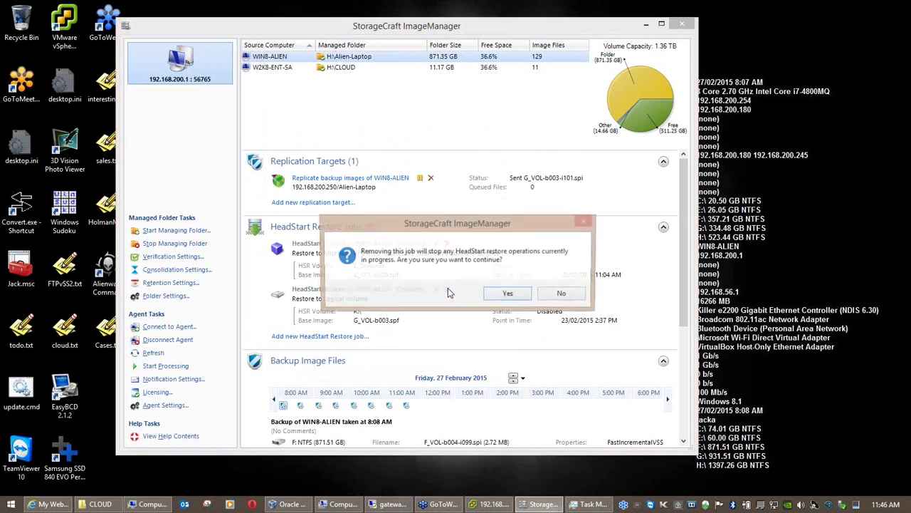
pyautogui.click(510, 294)
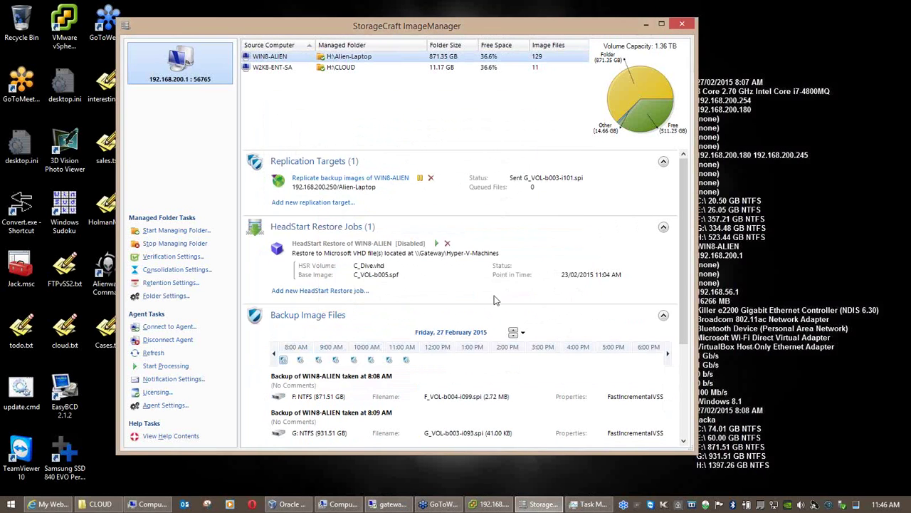
pyautogui.click(339, 504)
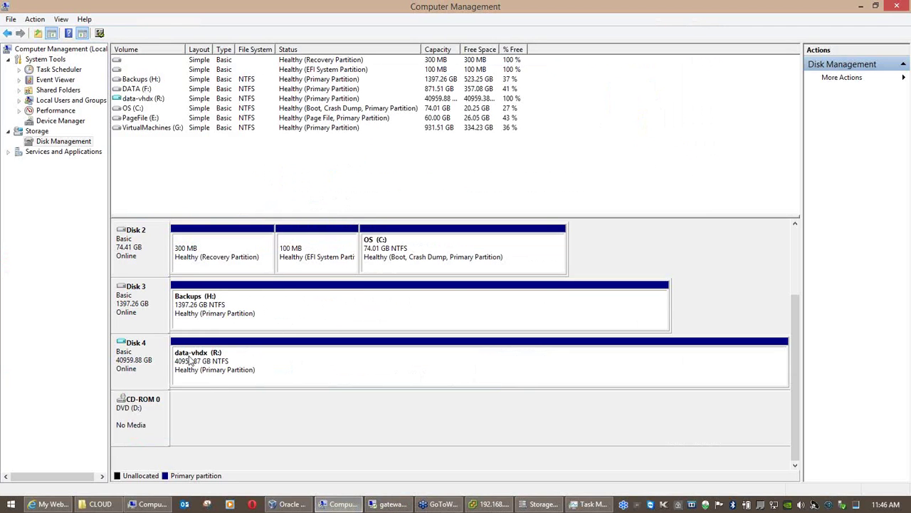
# Step: Remove the R: drive letter from the data-vhdx volume
pyautogui.rightClick(190, 355)
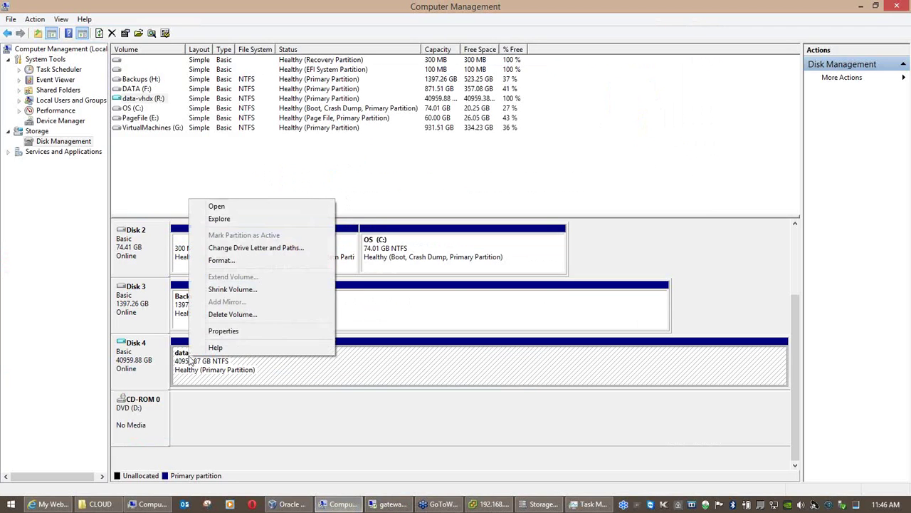
pyautogui.click(257, 247)
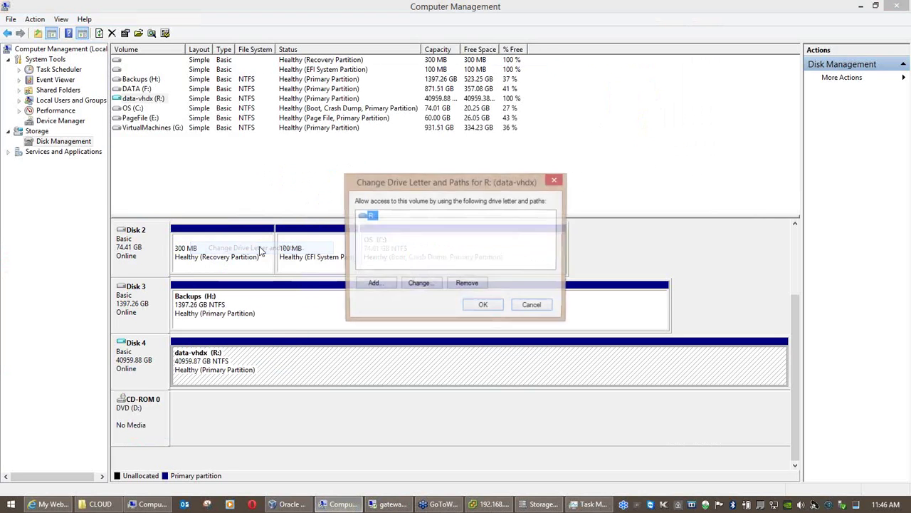
pyautogui.click(467, 285)
pyautogui.click(506, 297)
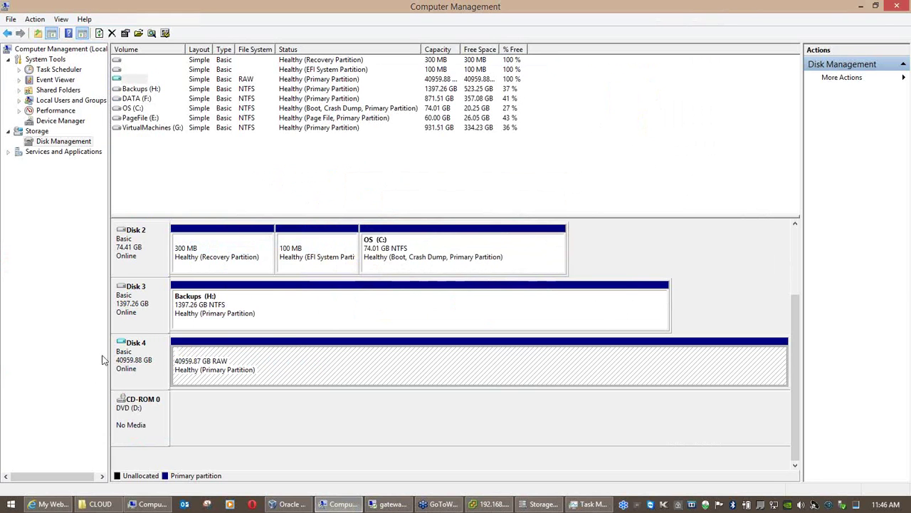
# Step: Detach Disk 4's virtual hard disk, test-4TB.vhdx
pyautogui.rightClick(138, 355)
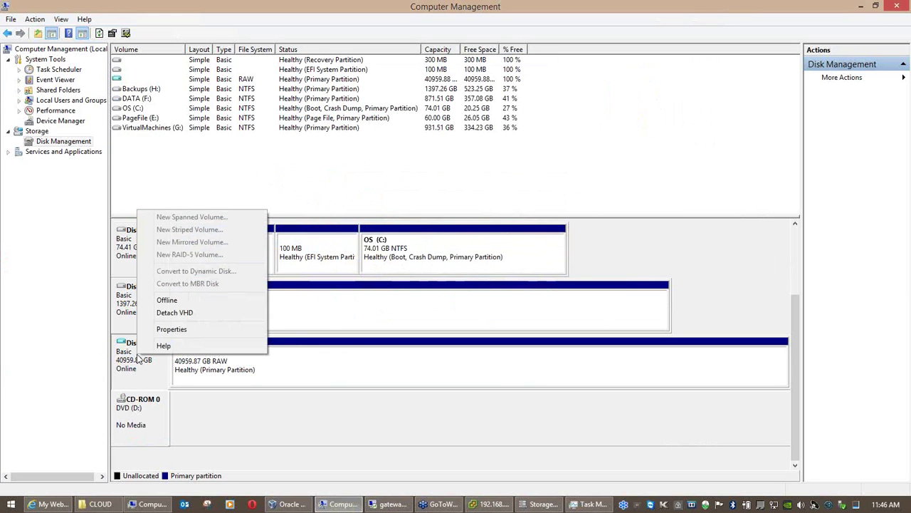
pyautogui.click(188, 312)
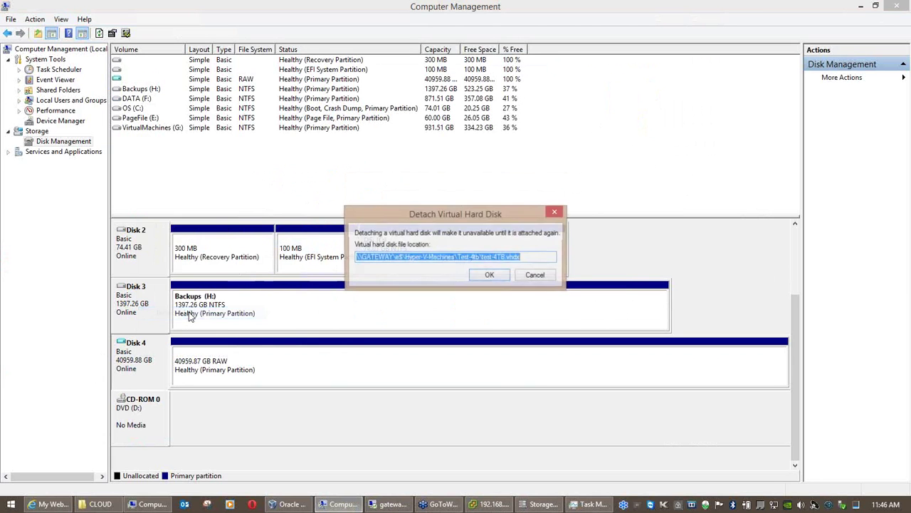
pyautogui.click(489, 274)
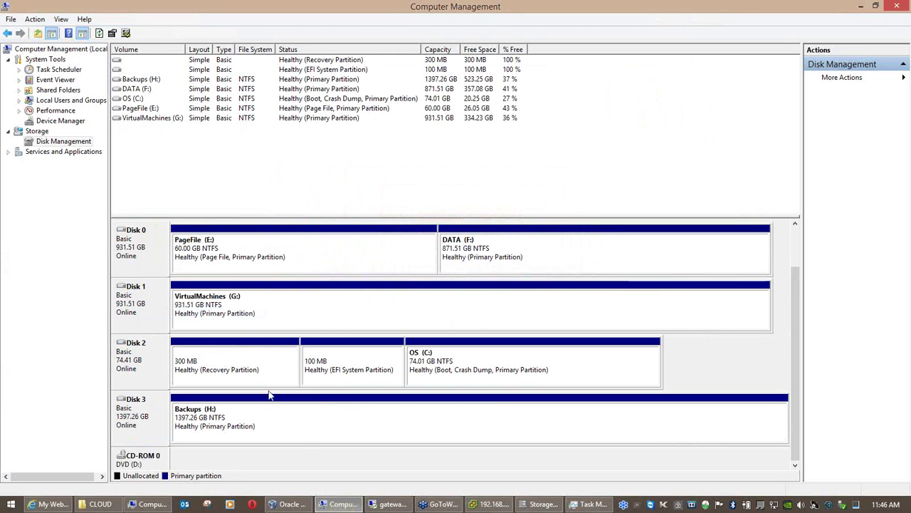
# Step: On the gateway, close the Test-4tb folder and confirm test-4TB.vhdx sits on Test-4tb's IDE Controller 0
pyautogui.click(392, 504)
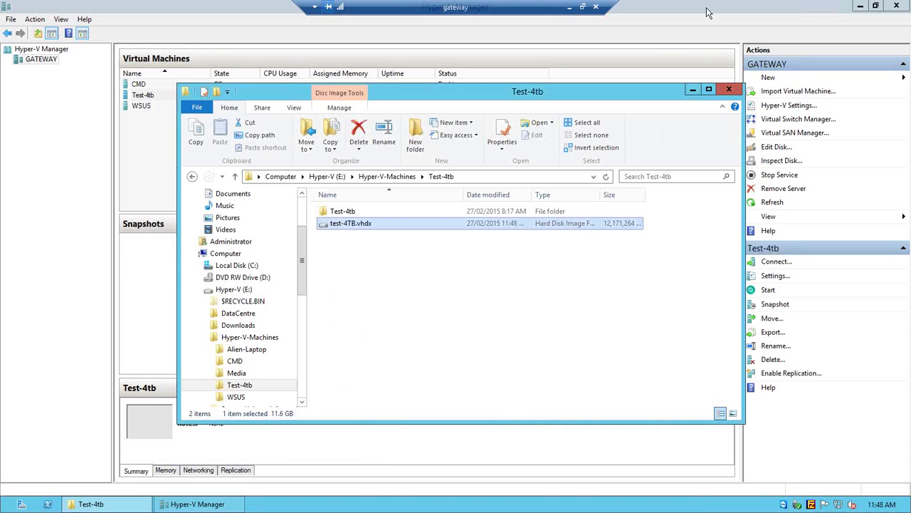
pyautogui.click(693, 89)
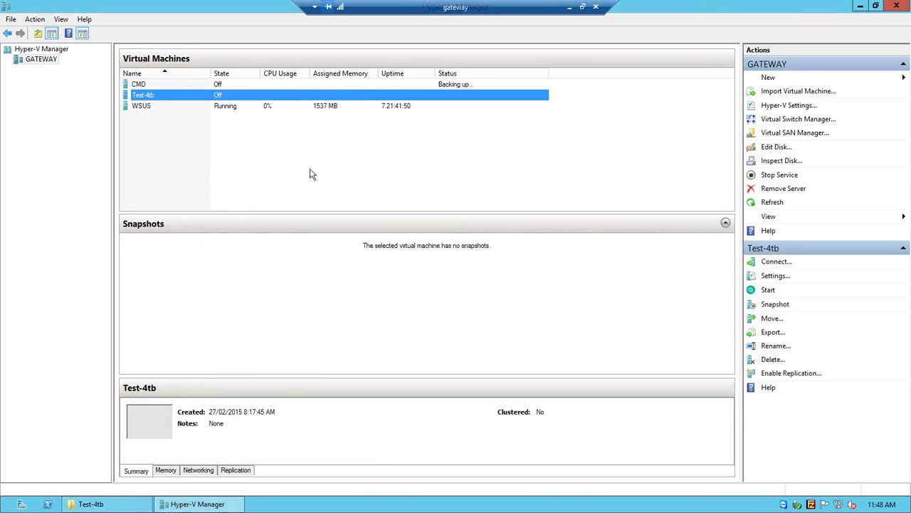
pyautogui.rightClick(162, 96)
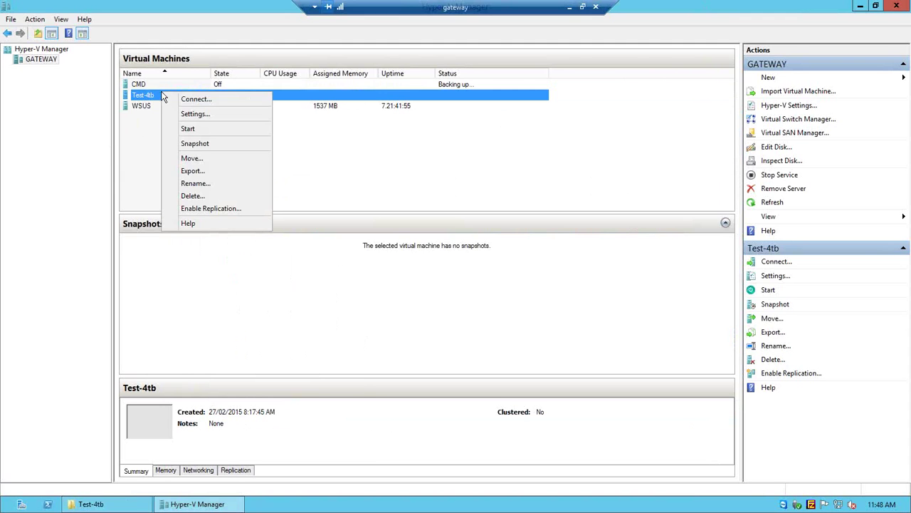
pyautogui.click(199, 115)
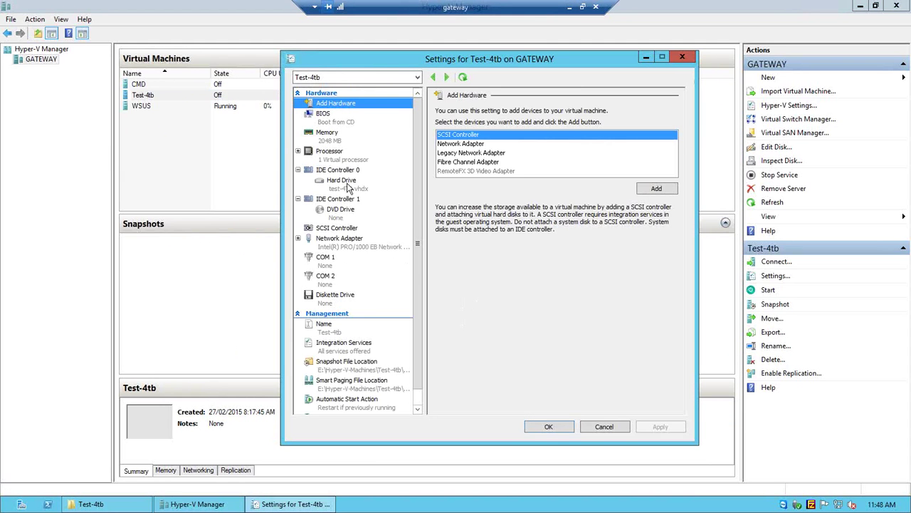
pyautogui.click(347, 182)
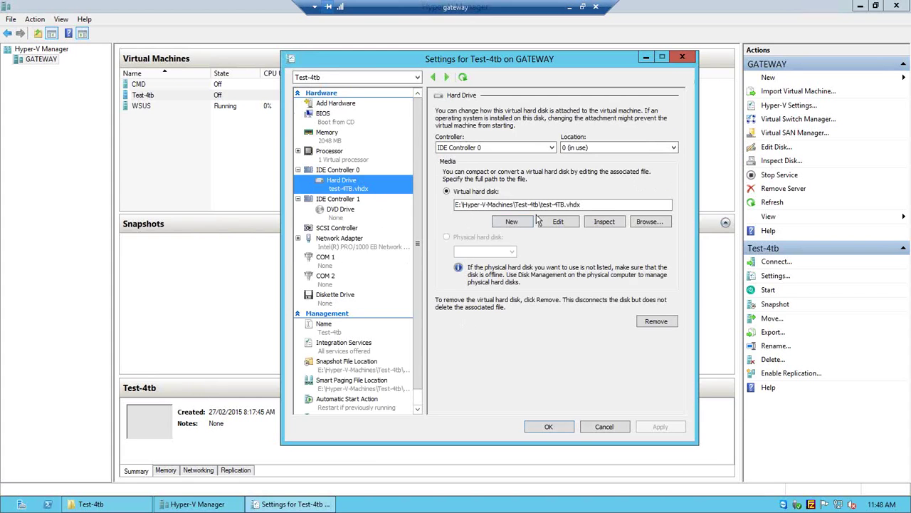
pyautogui.click(549, 427)
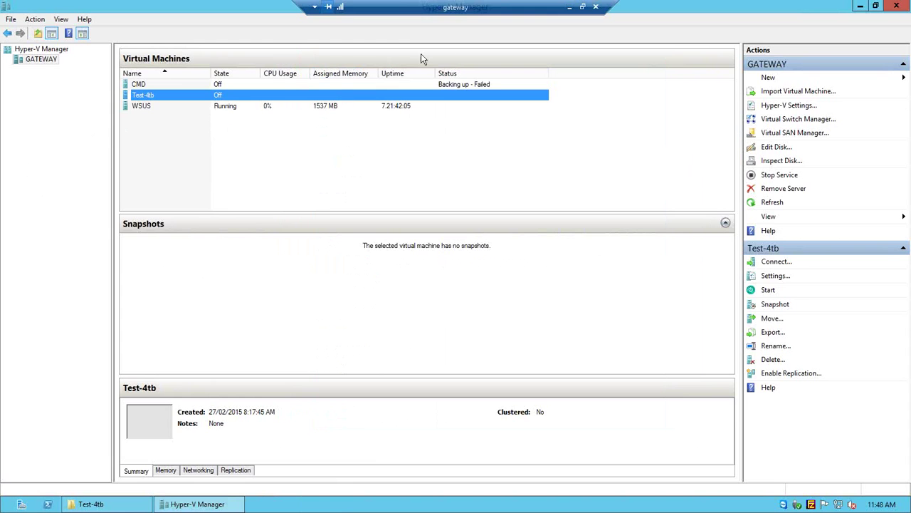
pyautogui.click(569, 7)
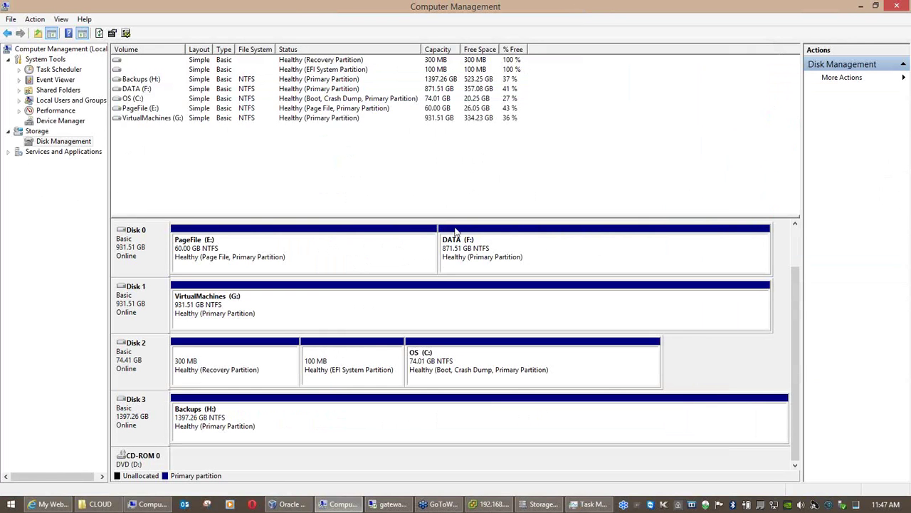
# Step: Close Computer Management and bring back the gateway's Hyper-V Manager, showing Test-4tb Off
pyautogui.click(898, 6)
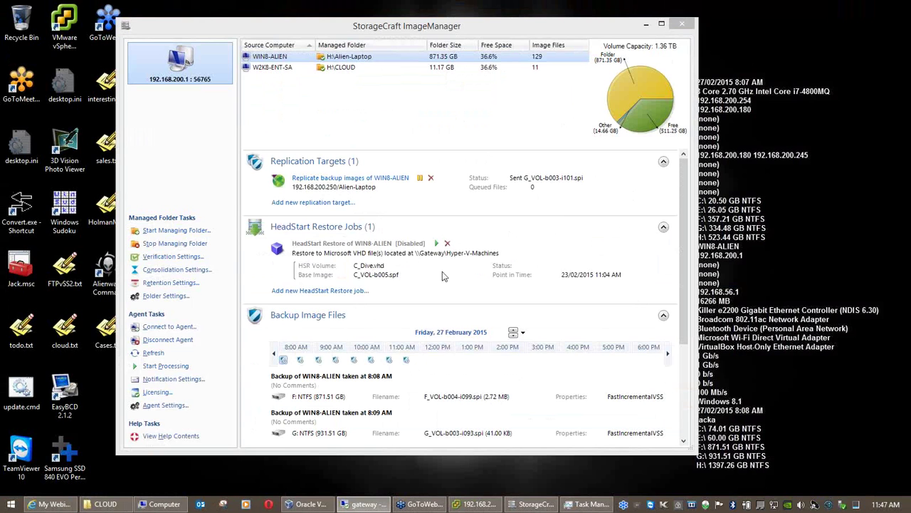
pyautogui.click(365, 504)
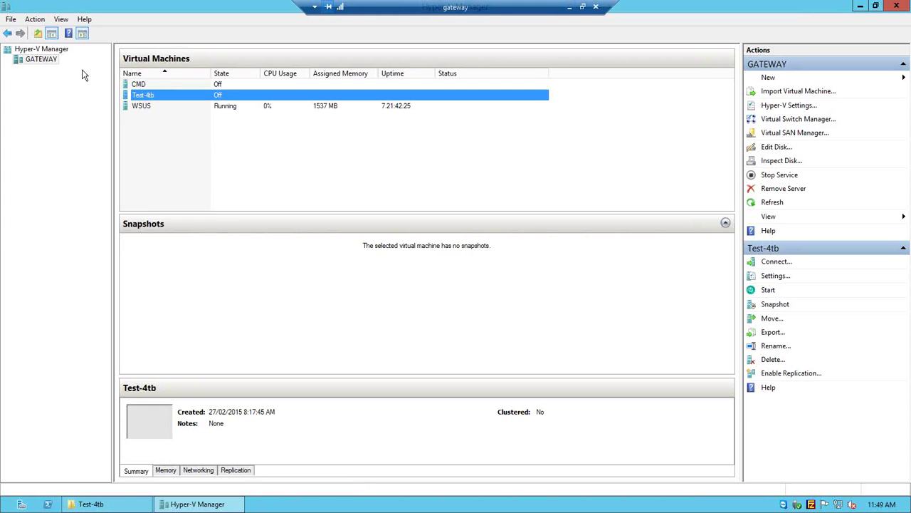
# Step: Check C_Dive.vhd (19.4 GB) in the gateway's Alien-Laptop folder, then return to ImageManager
pyautogui.click(106, 504)
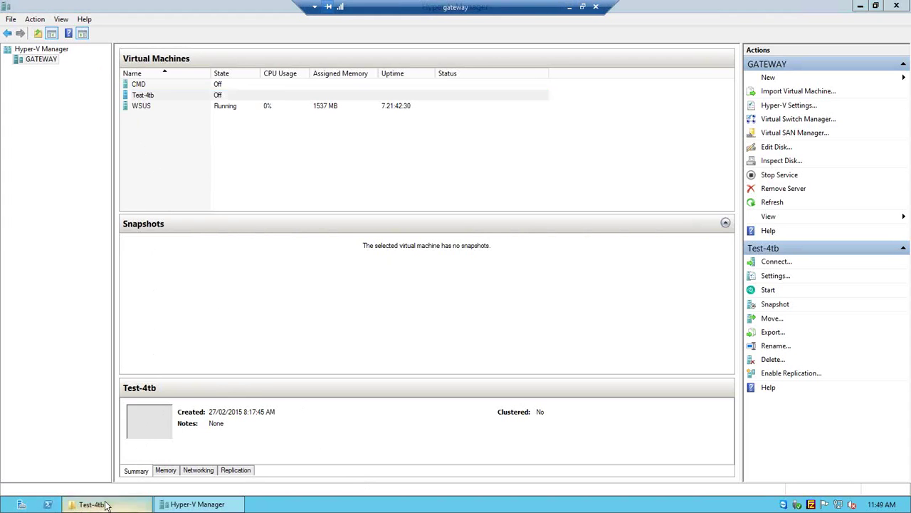
pyautogui.click(247, 349)
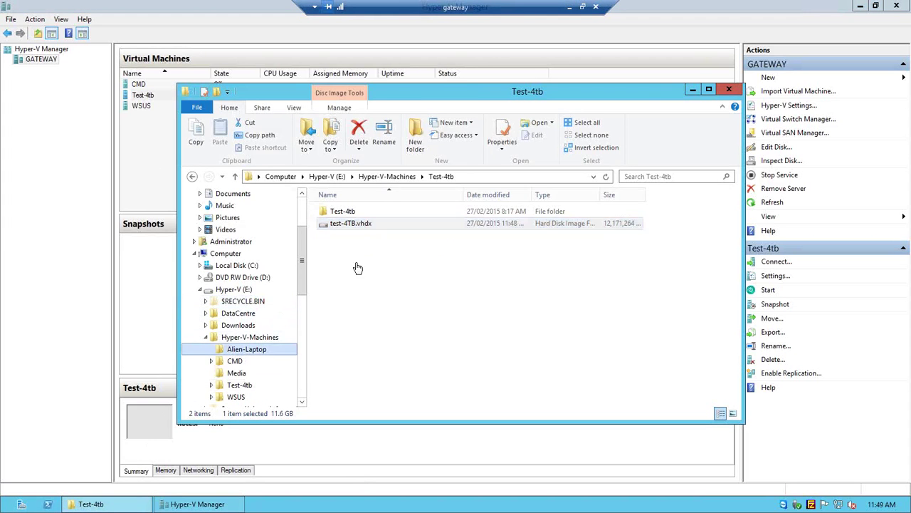
pyautogui.click(344, 216)
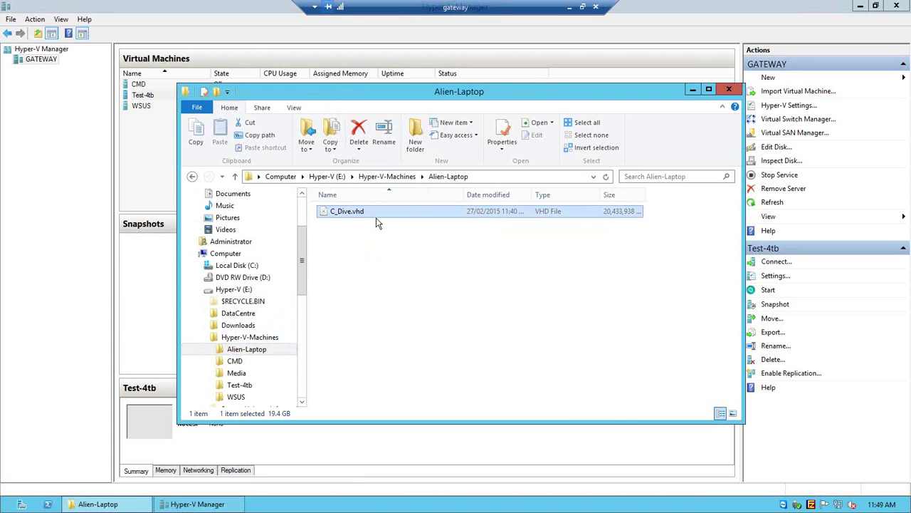
pyautogui.click(569, 8)
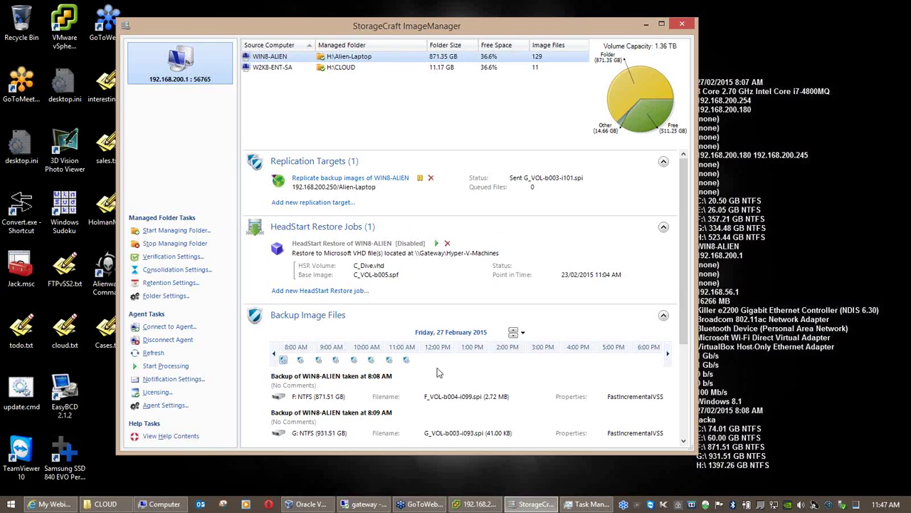
# Step: Bring the gateway session back, still showing C_Dive.vhd in the Alien-Laptop folder
pyautogui.click(365, 506)
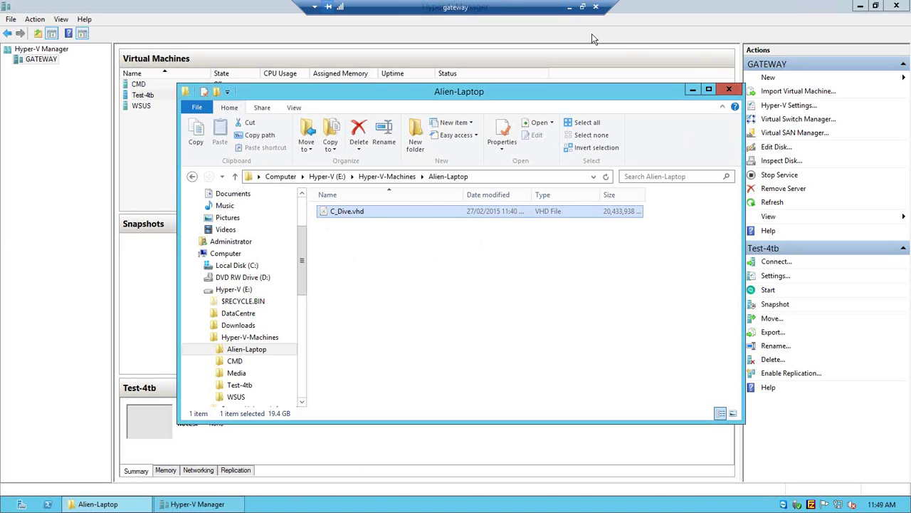
# Step: Minimize the gateway session to show ImageManager's disabled C_Dive.vhd restore job
pyautogui.click(569, 12)
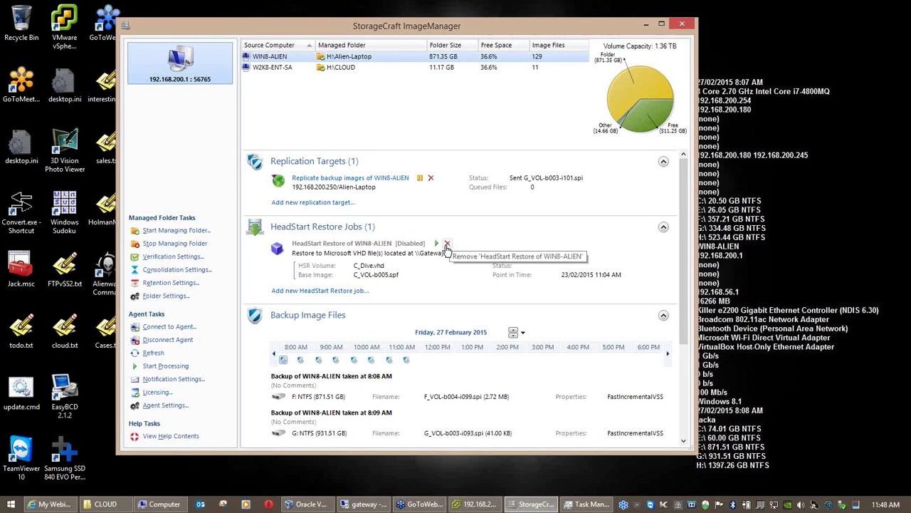
# Step: Delete the disabled WIN8-ALIEN HeadStart Restore job, then preview a new job's volumes and cancel
pyautogui.click(447, 244)
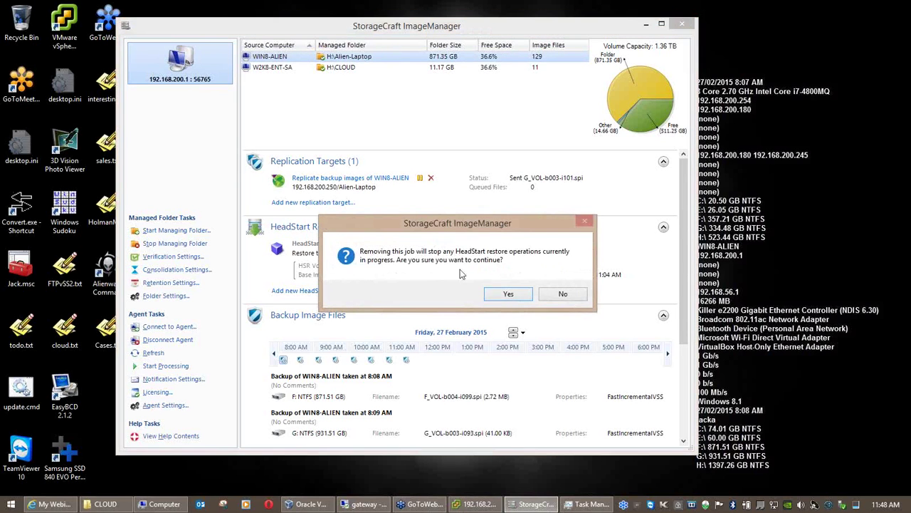
pyautogui.click(504, 294)
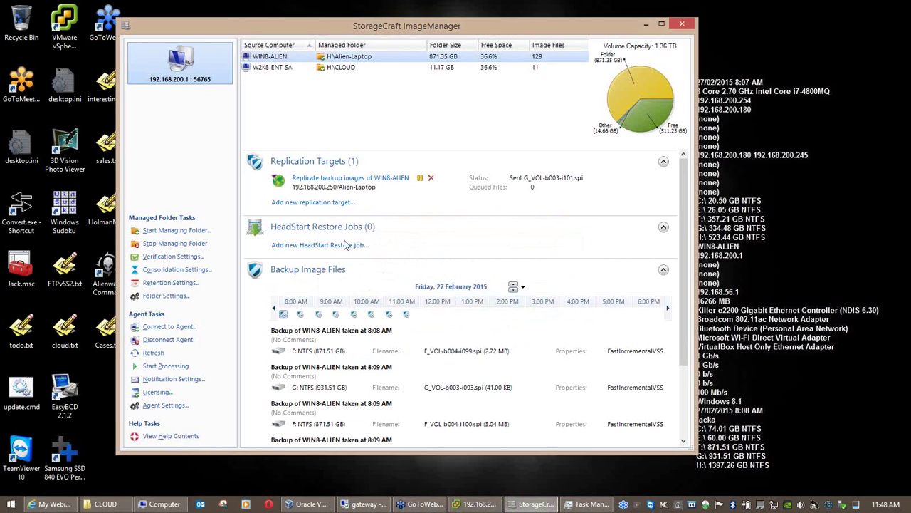
pyautogui.click(338, 247)
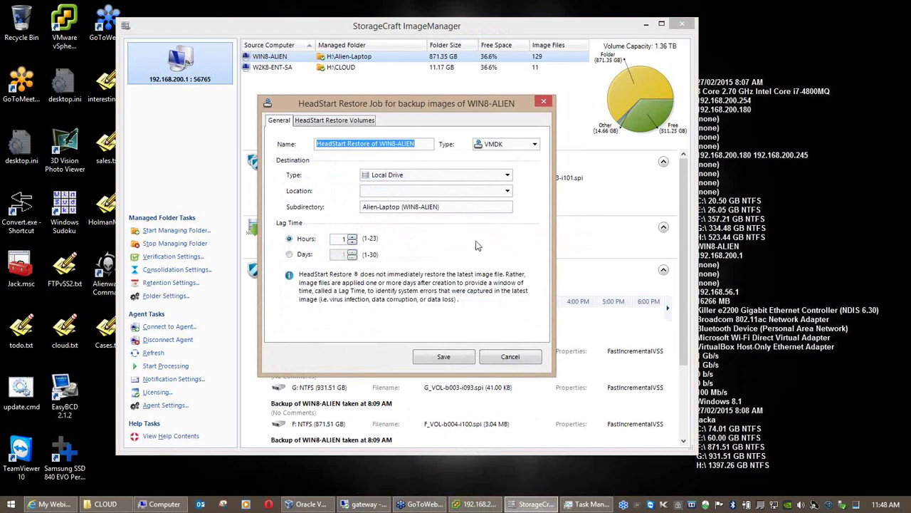
pyautogui.click(339, 121)
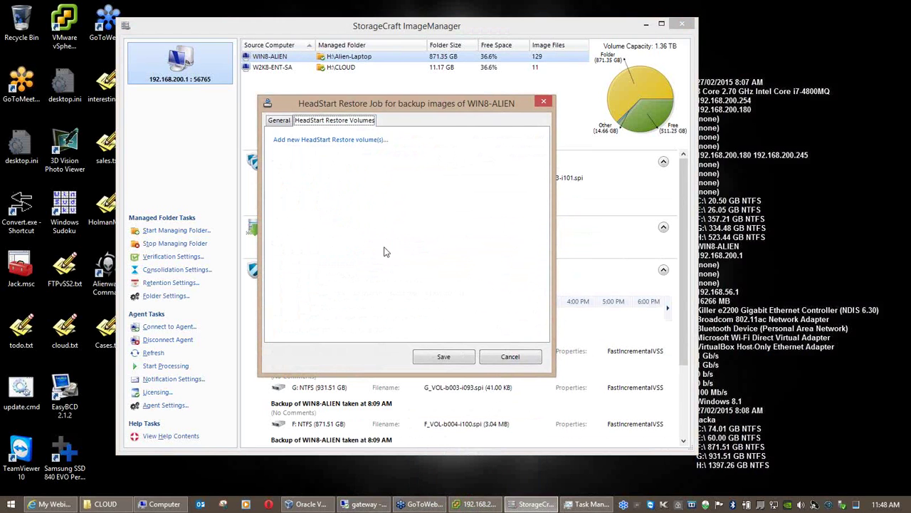
pyautogui.click(518, 357)
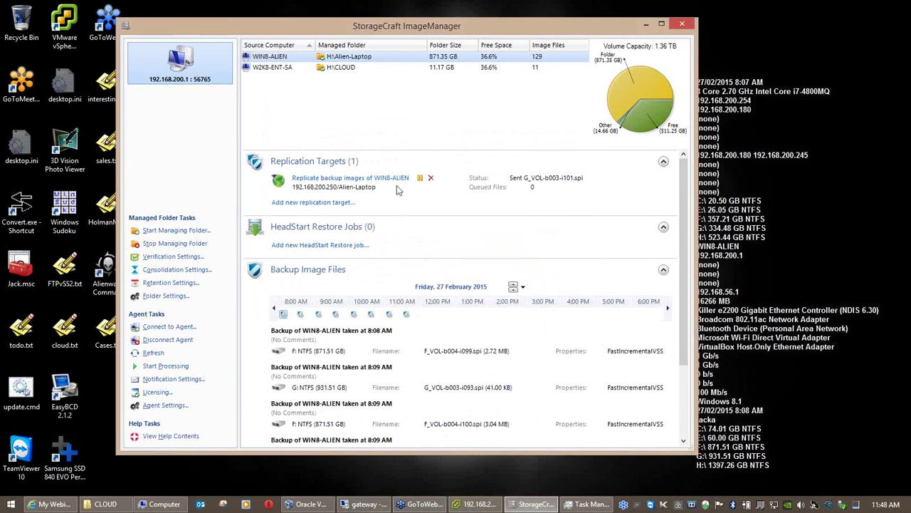
# Step: Start another HeadStart Restore job, review the virtual disk types (VMDK), and dismiss it
pyautogui.click(349, 245)
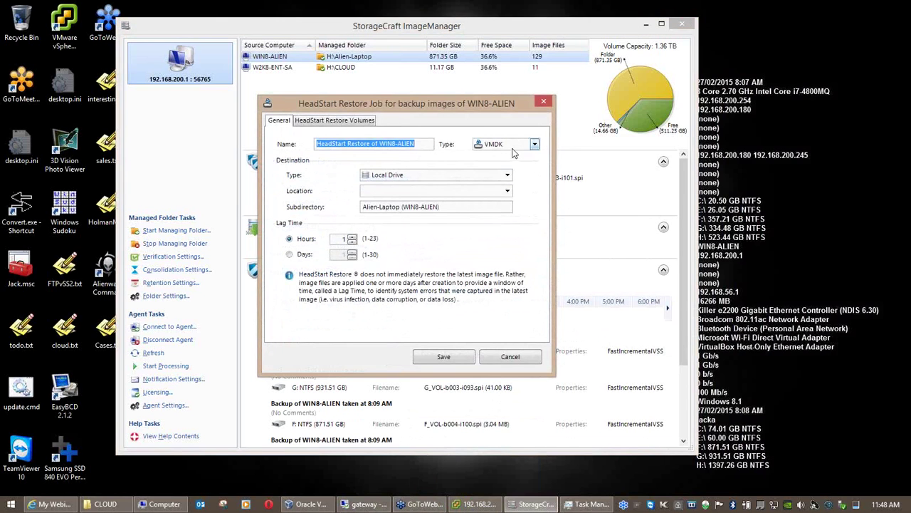
pyautogui.click(515, 145)
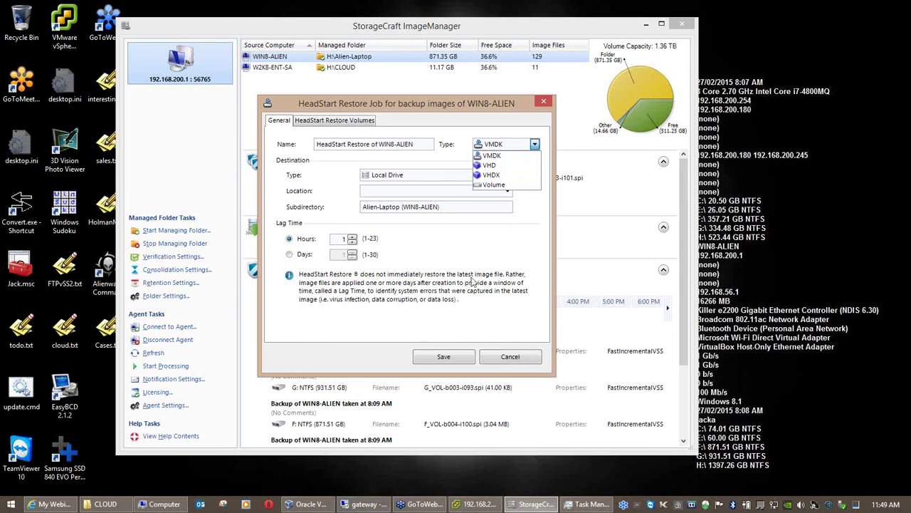
pyautogui.click(502, 359)
# Step: Cancel the new HeadStart Restore job and show the W2K8-ENT-SA folder's jobs and backups
pyautogui.click(509, 357)
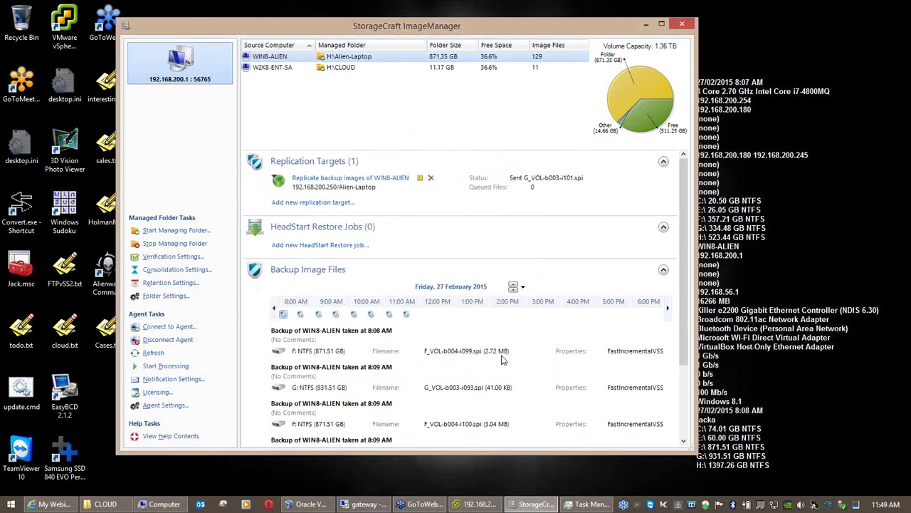
pyautogui.click(339, 69)
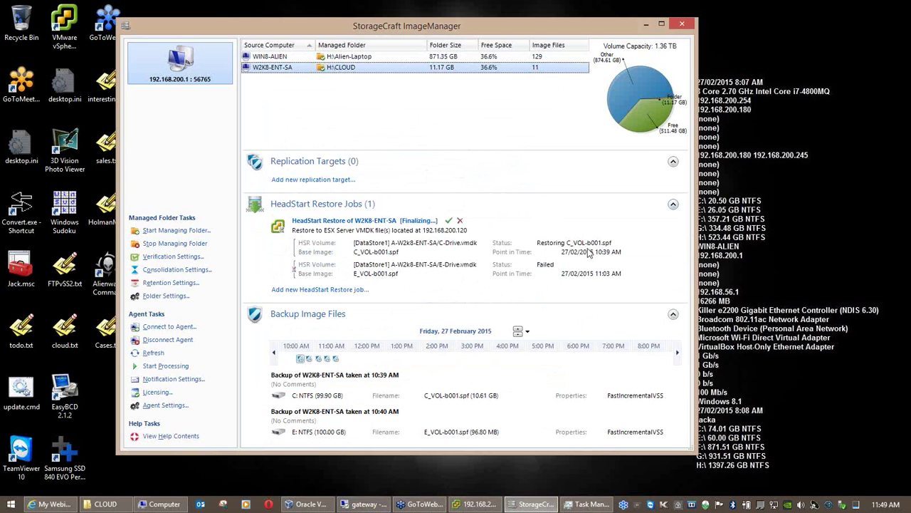
pyautogui.click(903, 34)
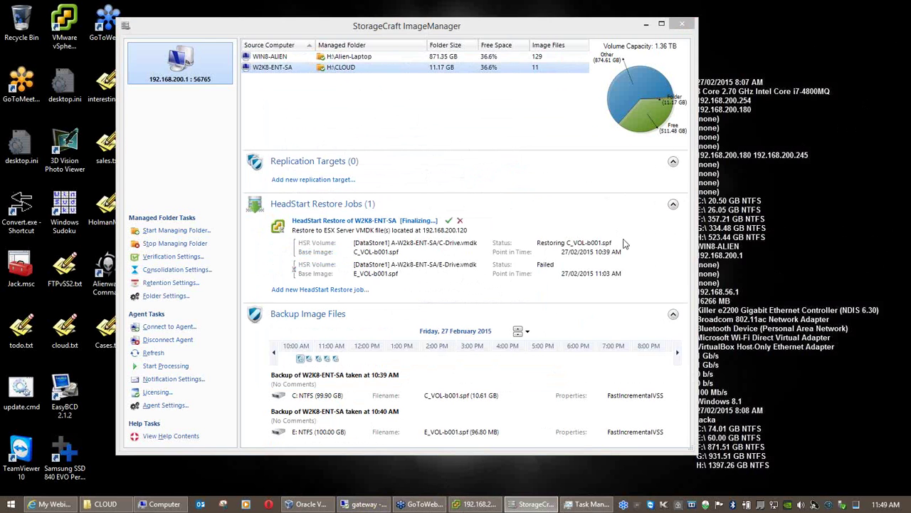
# Step: Check the ImageManager version 6.6.0.37209 in the About box, then bring up the vSphere Client
pyautogui.click(127, 27)
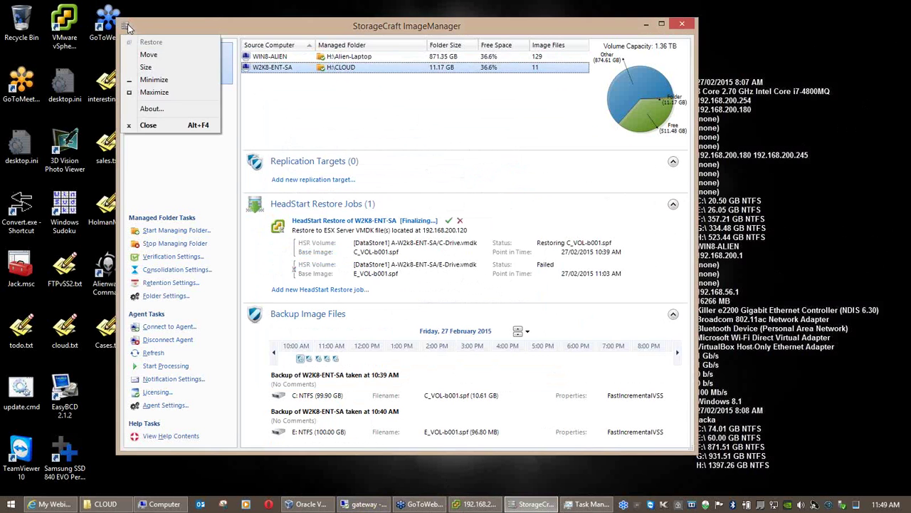
pyautogui.click(178, 111)
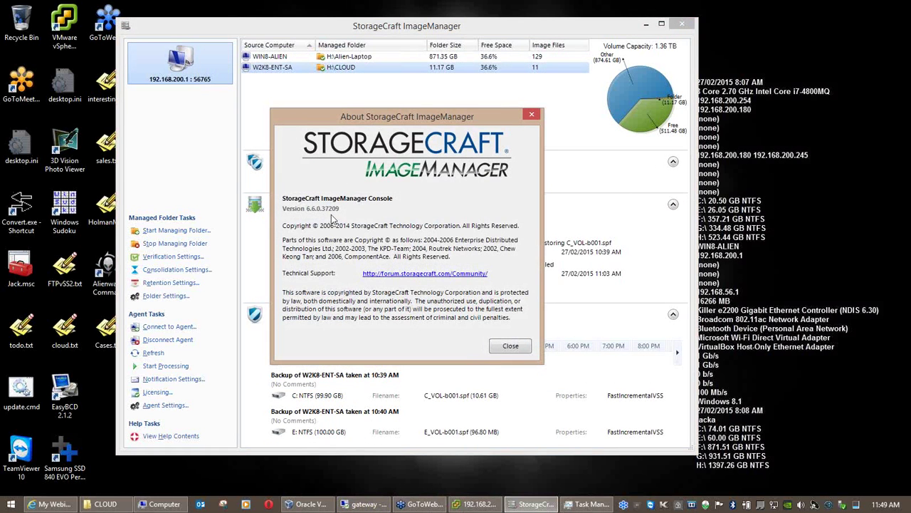
pyautogui.click(512, 347)
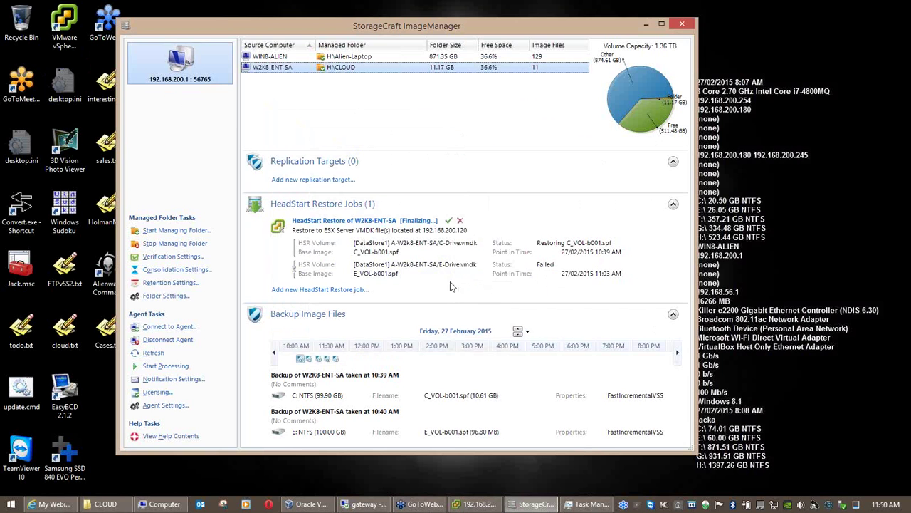
pyautogui.click(475, 503)
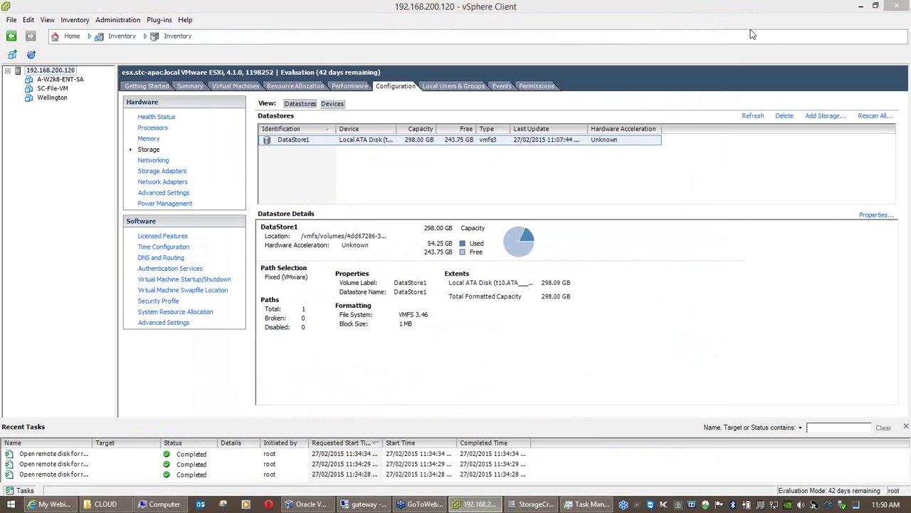
# Step: Minimize the vSphere Client after reviewing DataStore1, returning to ImageManager
pyautogui.click(862, 7)
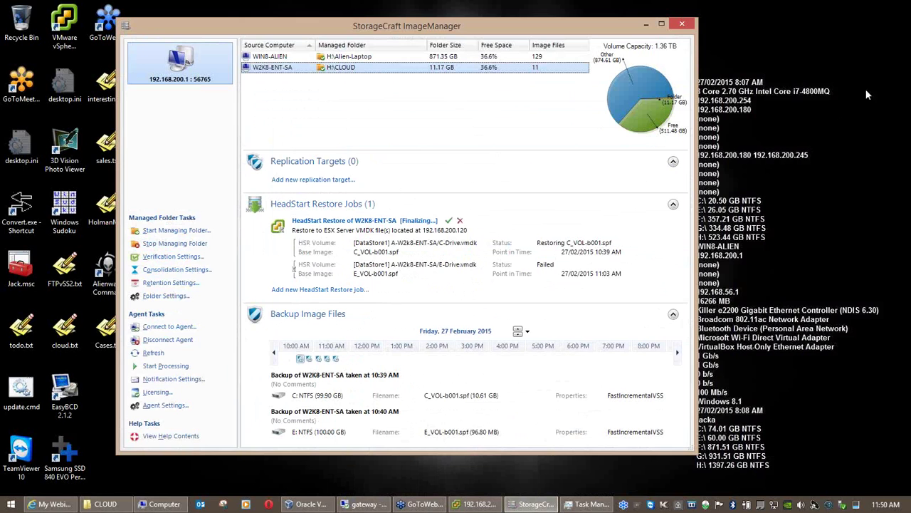
# Step: Leave the W2K8-ENT-SA restore job as is and bring the H:\CLOUD backup folder window forward
pyautogui.click(908, 33)
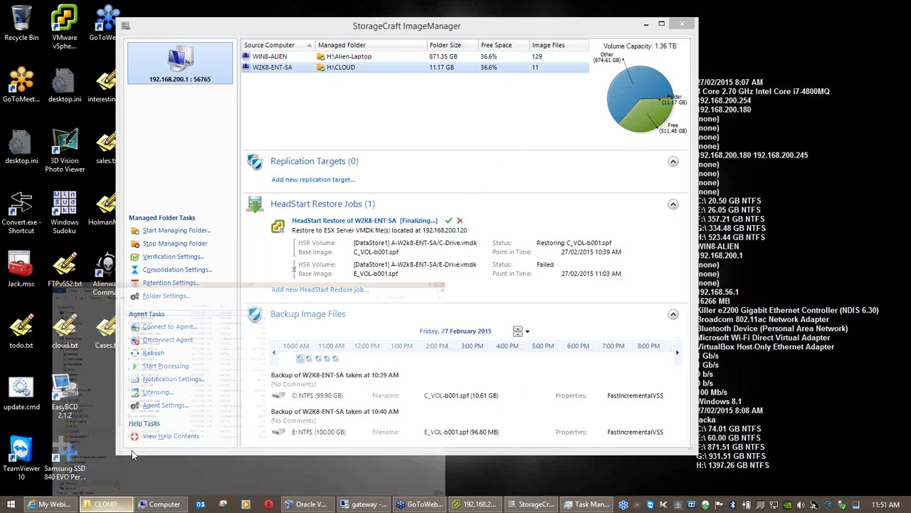
pyautogui.click(105, 504)
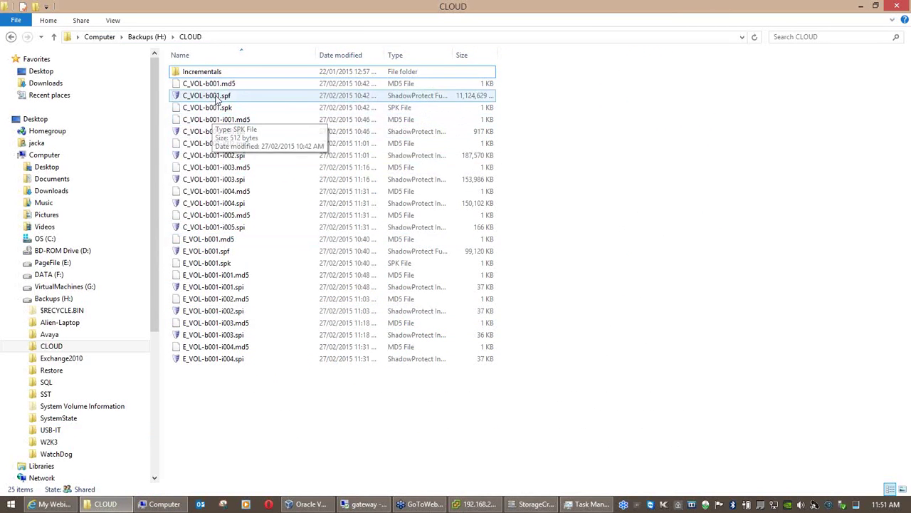
# Step: Open C_VOL-b001.spf in the Image File Mount Wizard and enter the image password
pyautogui.doubleClick(206, 95)
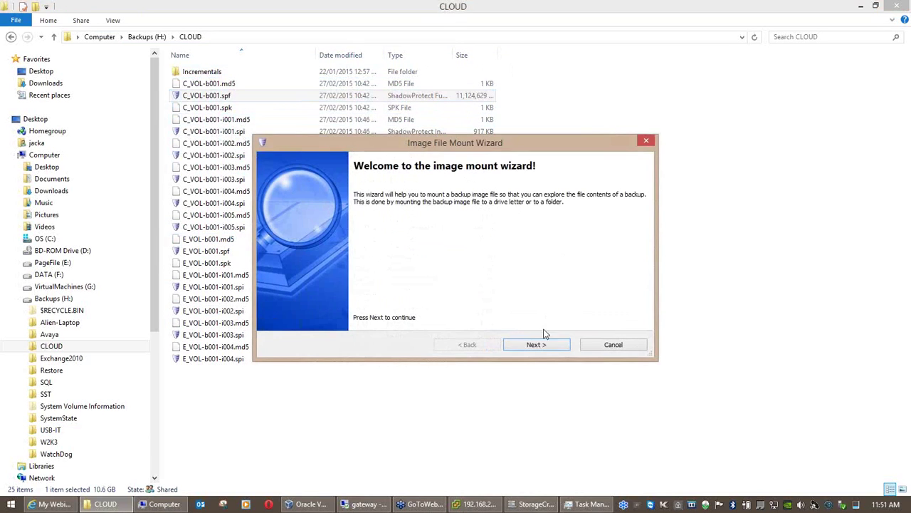
pyautogui.click(541, 345)
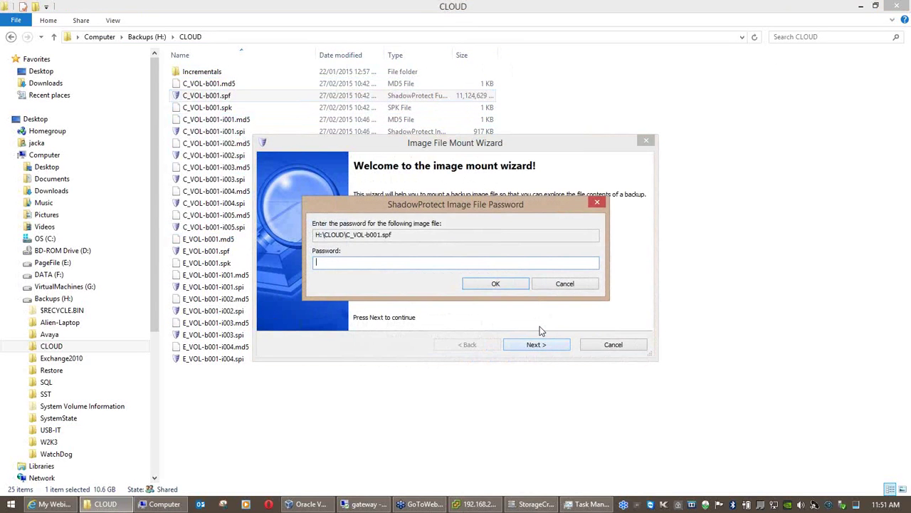
pyautogui.write('*******')
pyautogui.press('Return')
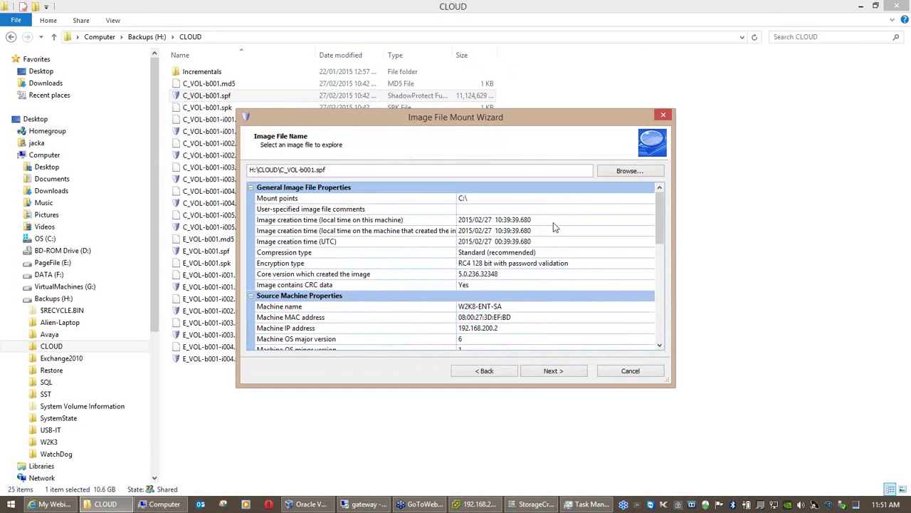
# Step: Inspect machine name W2K8-ENT-SA and disk signature 0xC2FB4409, cancel the wizard, return to My Webinars
pyautogui.click(541, 310)
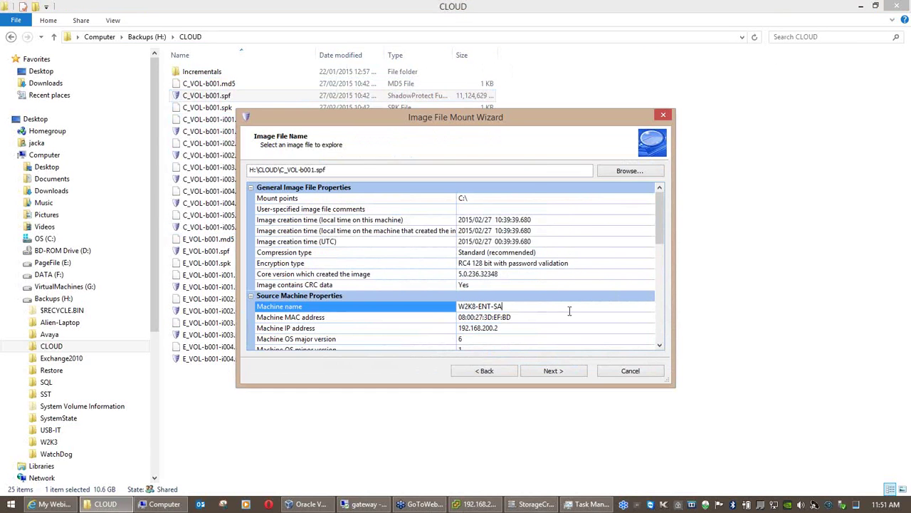
pyautogui.scroll(-2, 573, 313)
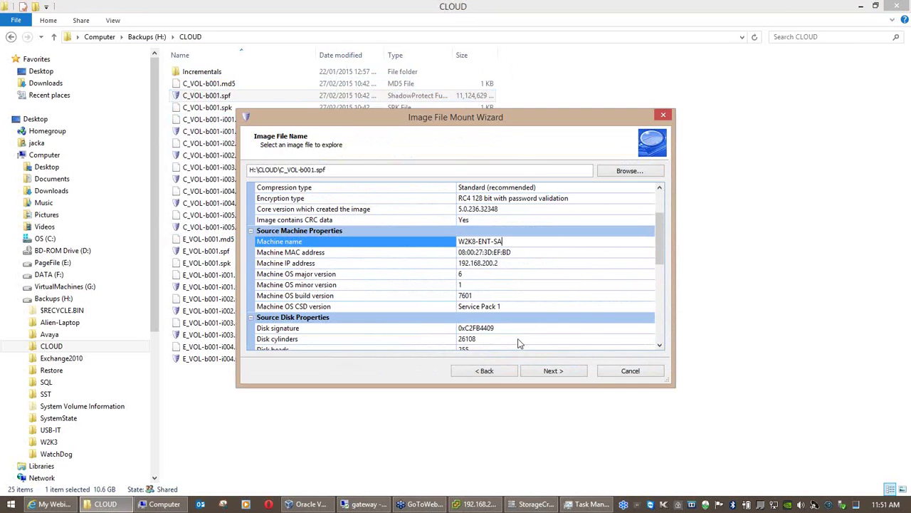
pyautogui.moveTo(500, 329); pyautogui.dragTo(447, 333)
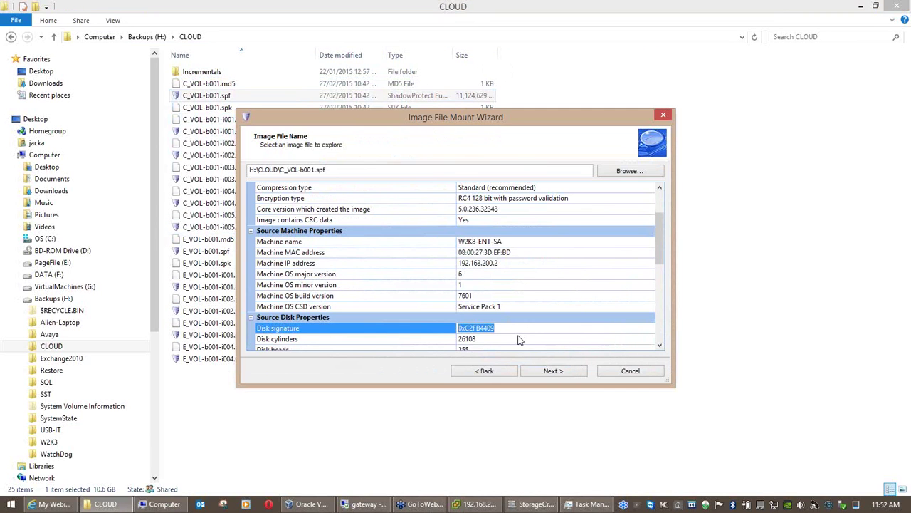
pyautogui.click(843, 239)
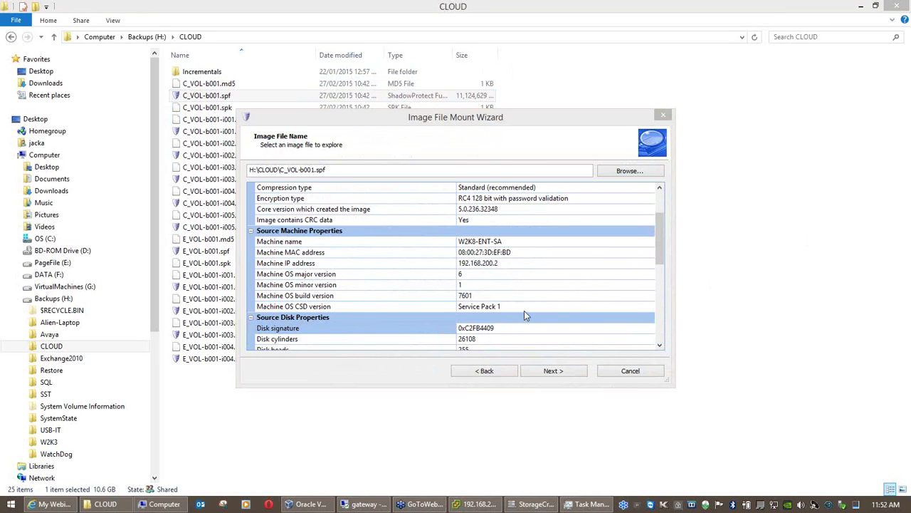
pyautogui.click(506, 327)
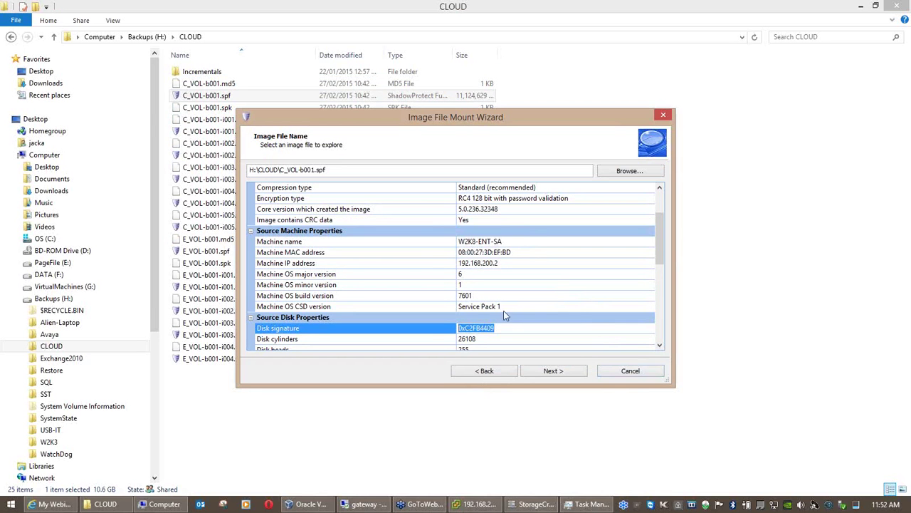
pyautogui.moveTo(661, 244); pyautogui.dragTo(661, 282)
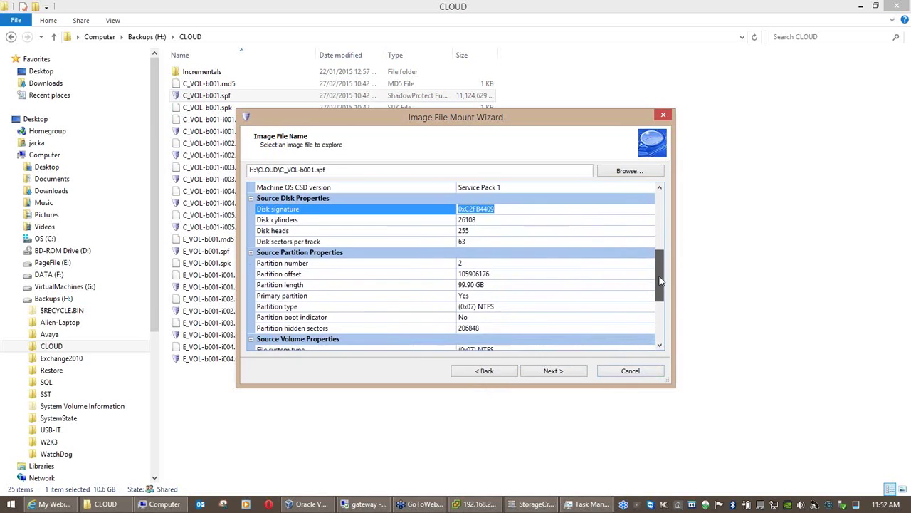
pyautogui.click(638, 372)
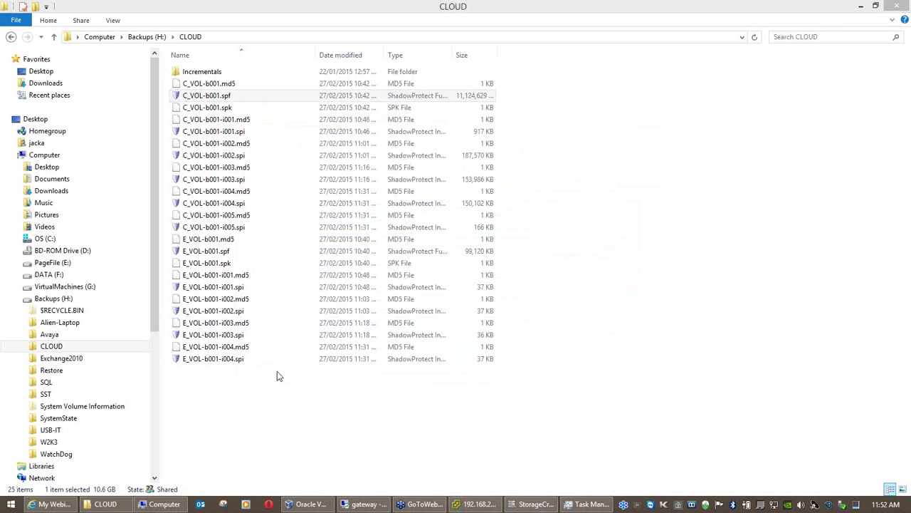
pyautogui.click(50, 504)
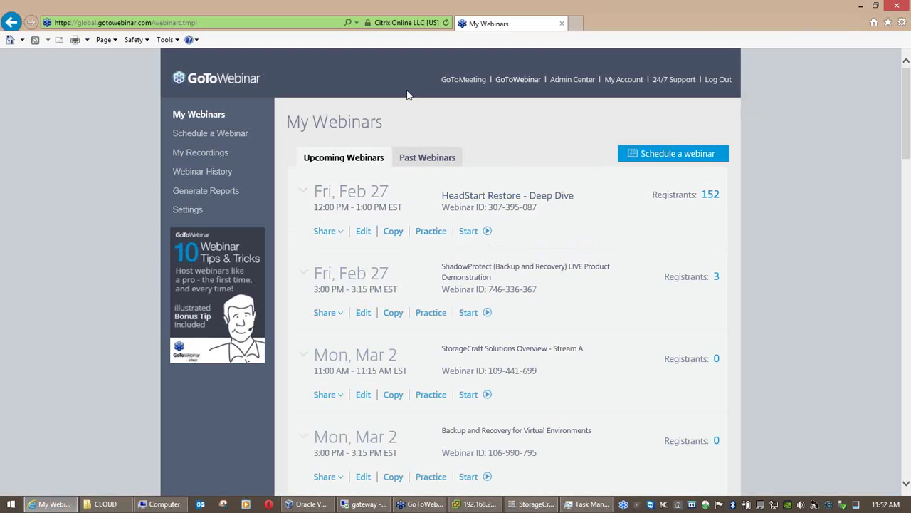
# Step: In a new tab, go to ftp://ftp.storagecraft.com.au/ and open the imagemanager_installers directory
pyautogui.click(573, 24)
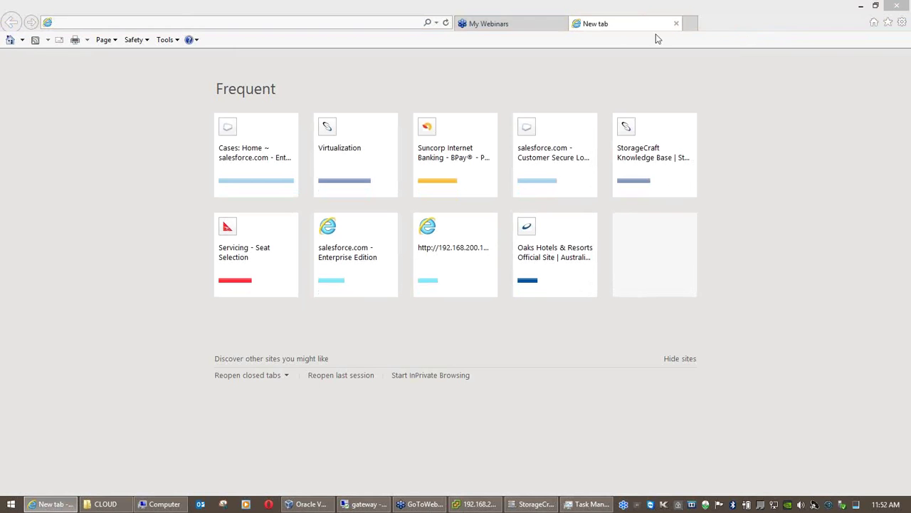
pyautogui.click(626, 26)
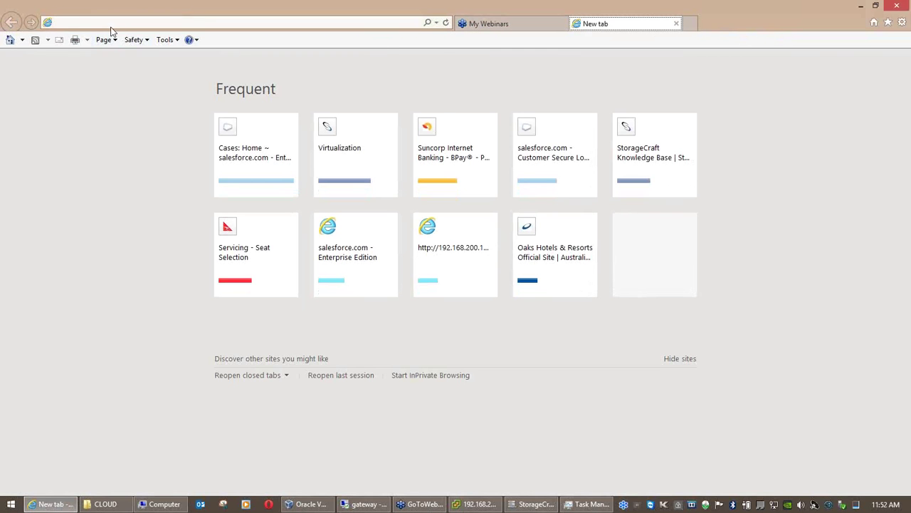
pyautogui.write('ftp://')
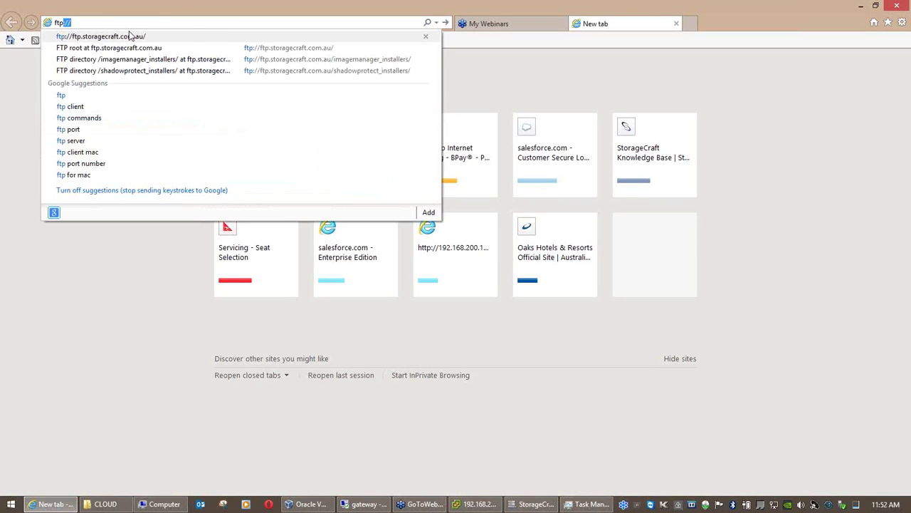
pyautogui.click(130, 35)
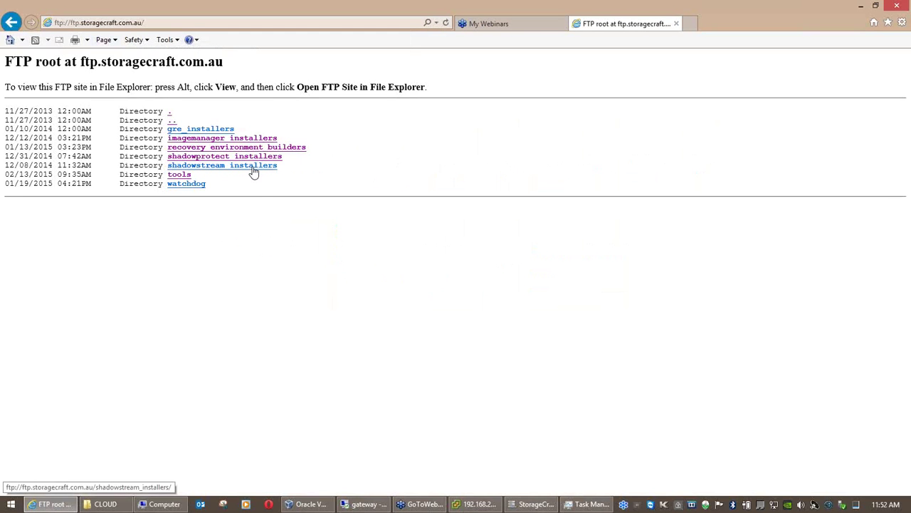
pyautogui.click(233, 138)
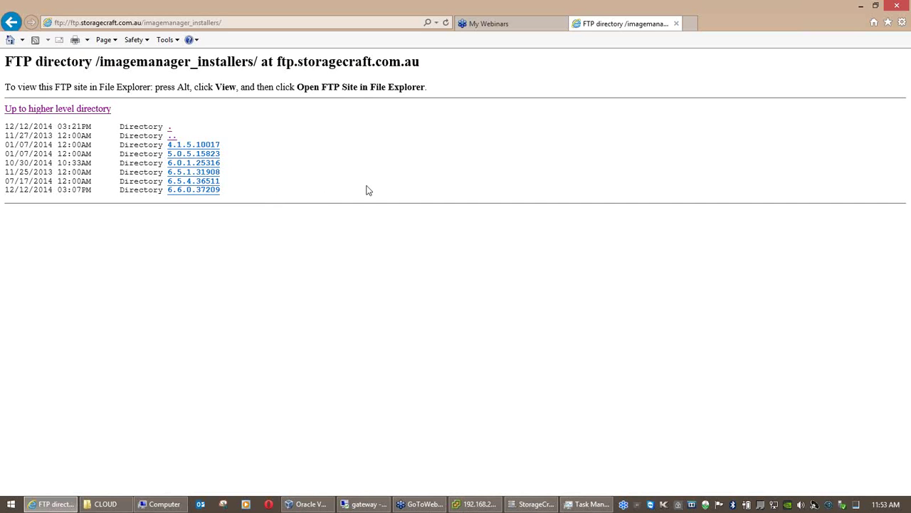
# Step: Go up to the FTP root, open shadowprotect_installers, then minimize the browser
pyautogui.click(84, 111)
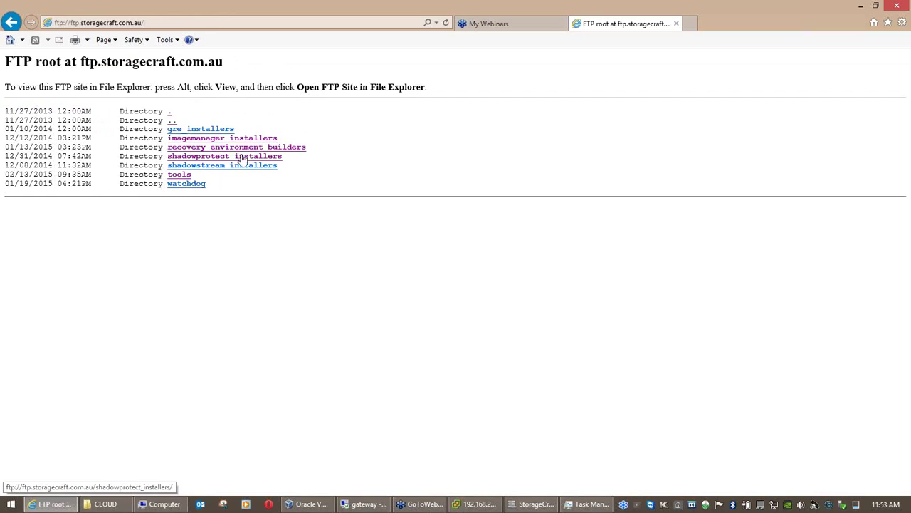
pyautogui.click(242, 156)
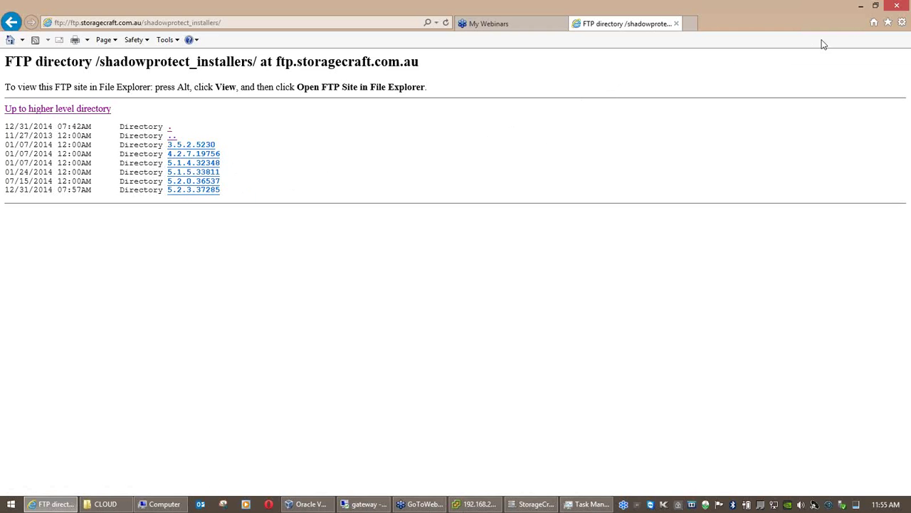
pyautogui.click(861, 6)
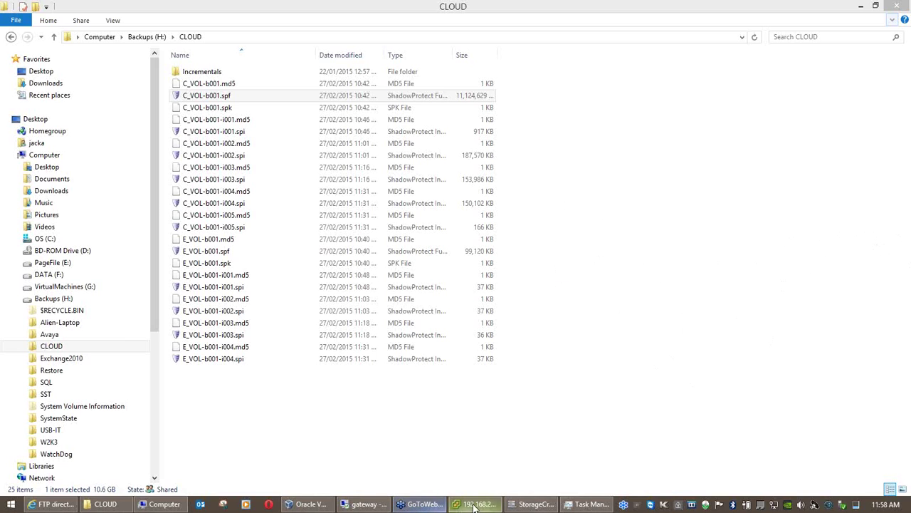
# Step: Switch to the vSphere Client showing DataStore1 on host 192.168.200.120
pyautogui.click(473, 504)
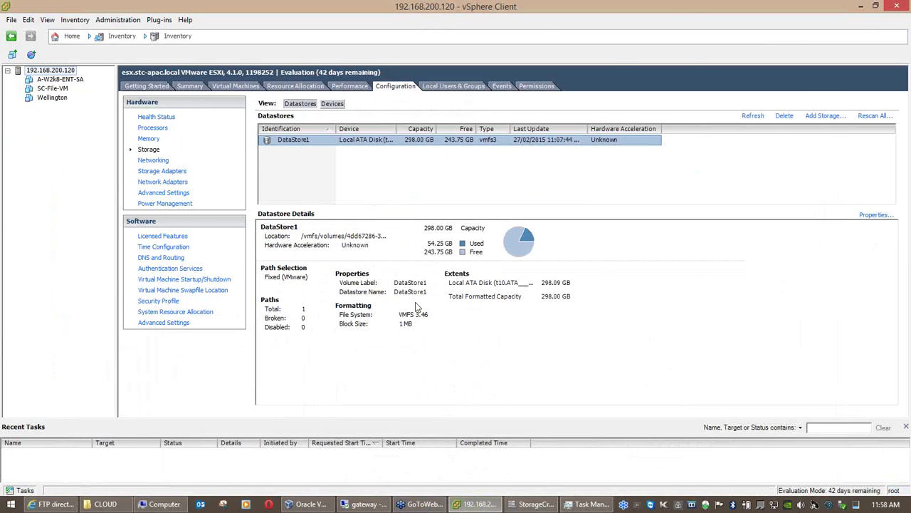
# Step: Return to ImageManager to check the W2K8-ENT-SA restore job, with E-Drive.vmdk failed
pyautogui.click(524, 503)
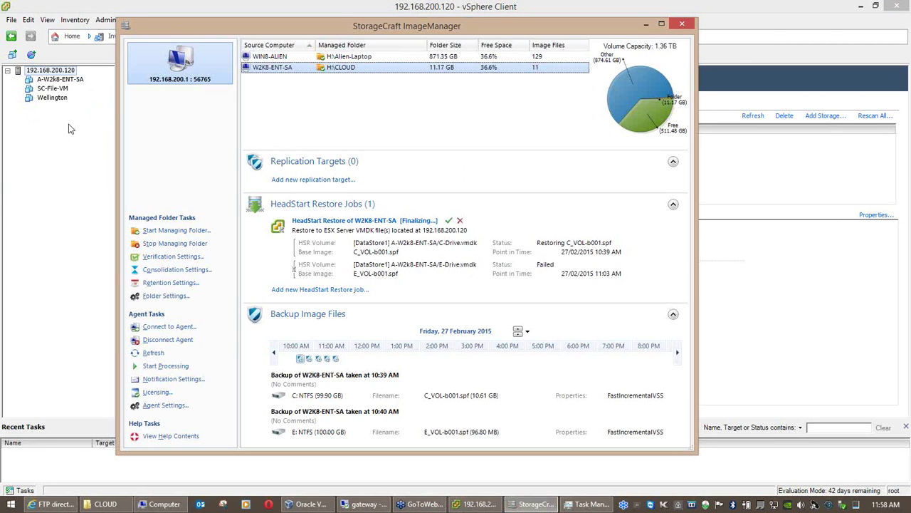
# Step: Stop and remove the W2K8-ENT-SA HeadStart Restore job and reposition the ImageManager window
pyautogui.click(459, 222)
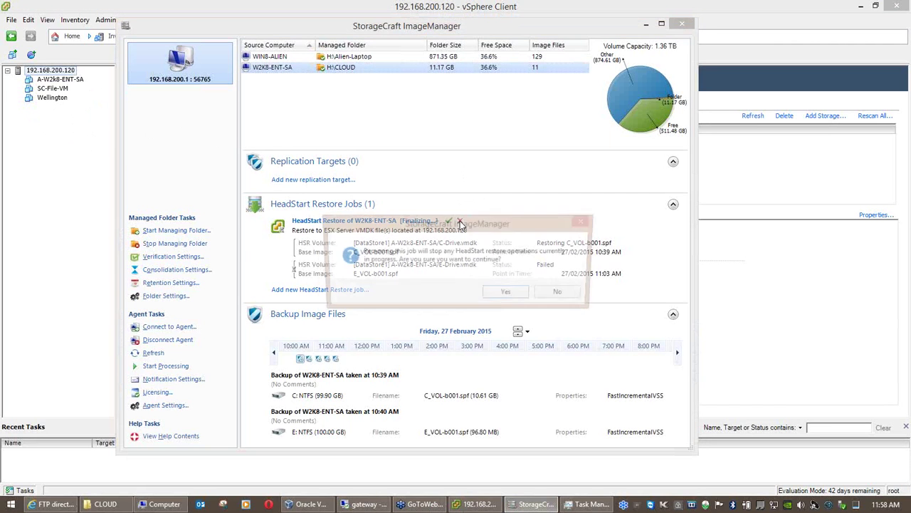
pyautogui.click(508, 294)
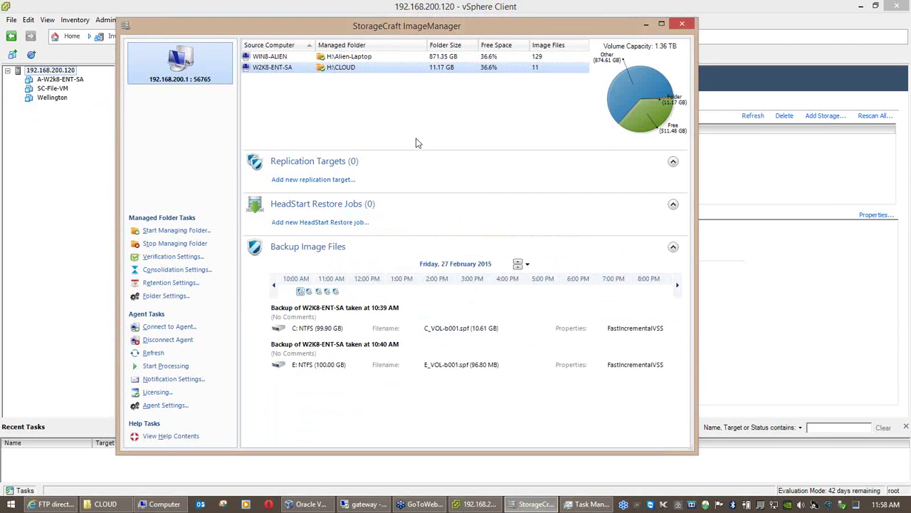
pyautogui.moveTo(481, 27); pyautogui.dragTo(539, 15)
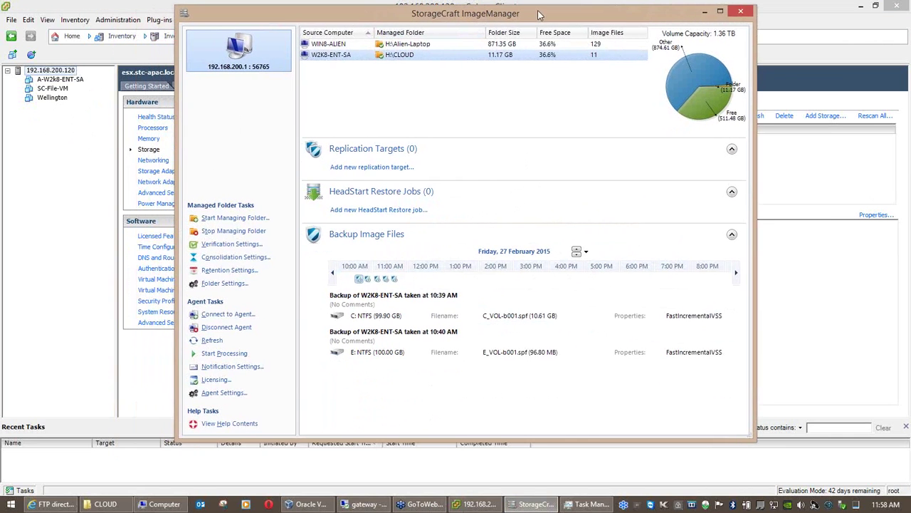
pyautogui.click(759, 31)
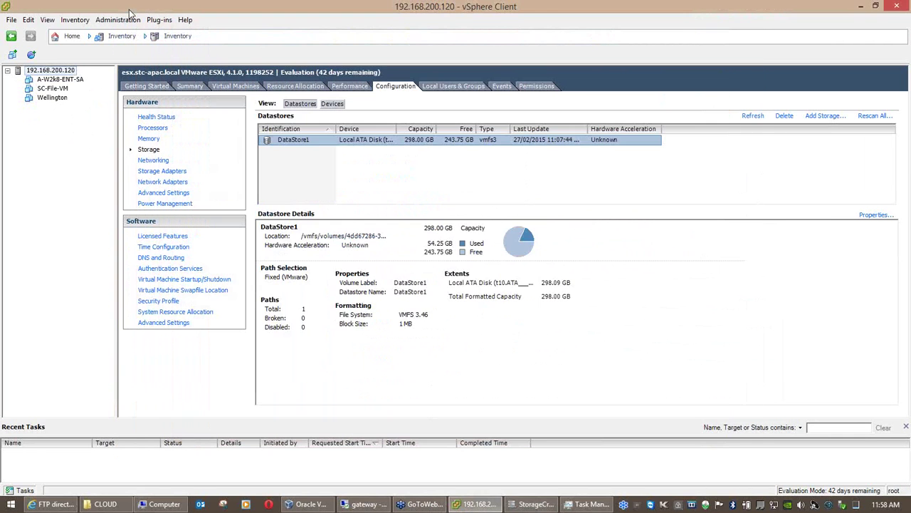
# Step: Select the A-W2k8-ENT-SA VM in vSphere Client, minimize it, and bring ImageManager back in front
pyautogui.click(131, 14)
pyautogui.click(52, 79)
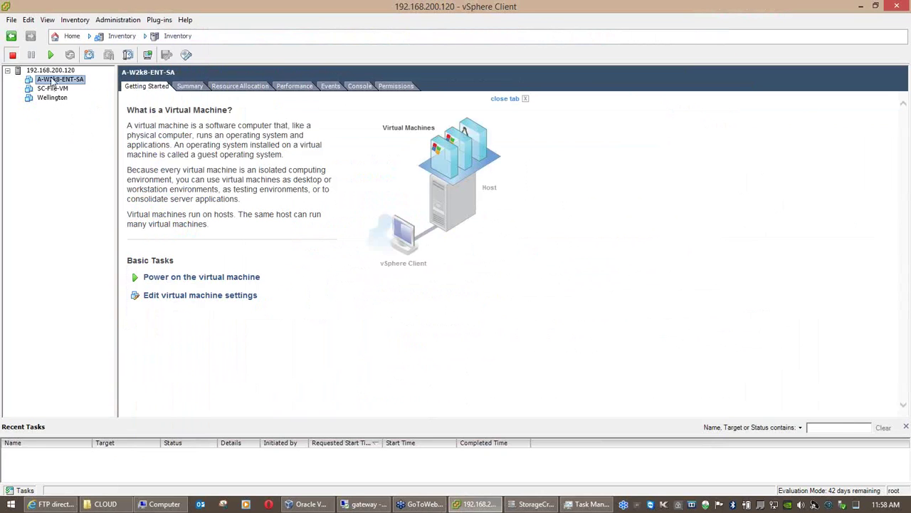
pyautogui.click(861, 6)
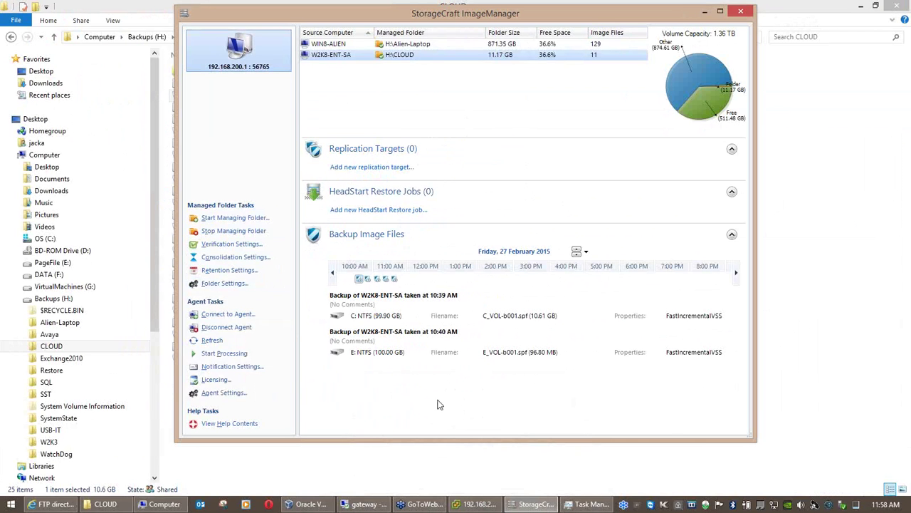
pyautogui.click(475, 504)
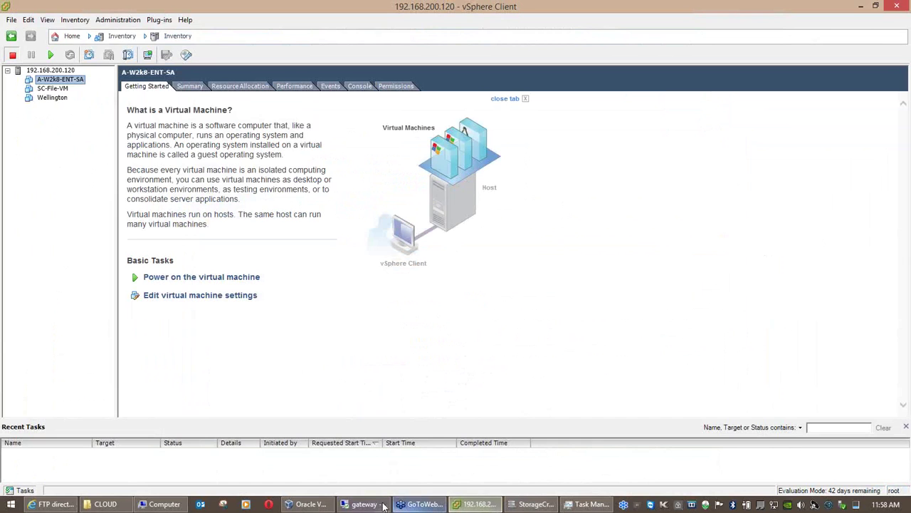
pyautogui.click(530, 506)
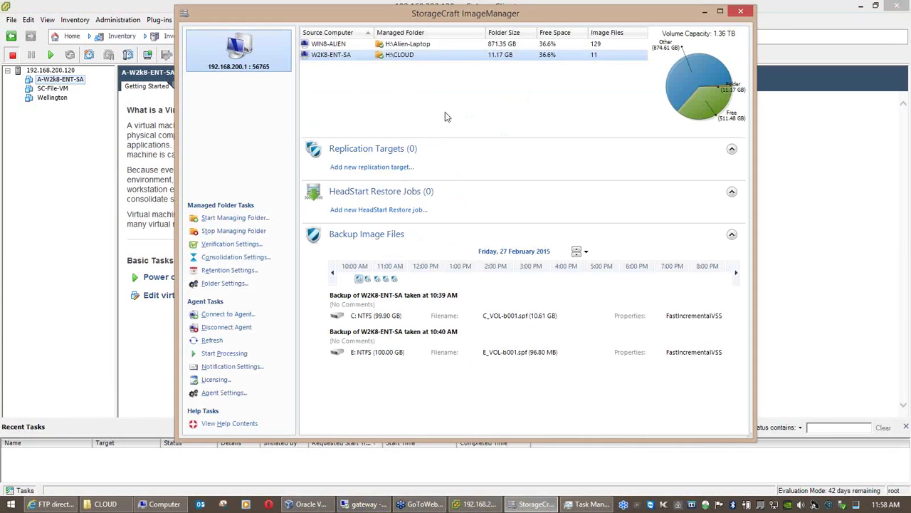
# Step: Create a HeadStart Restore job targeting VMware ESX/ESXi Server 192.168.200.120 and start adding restore volumes
pyautogui.click(383, 211)
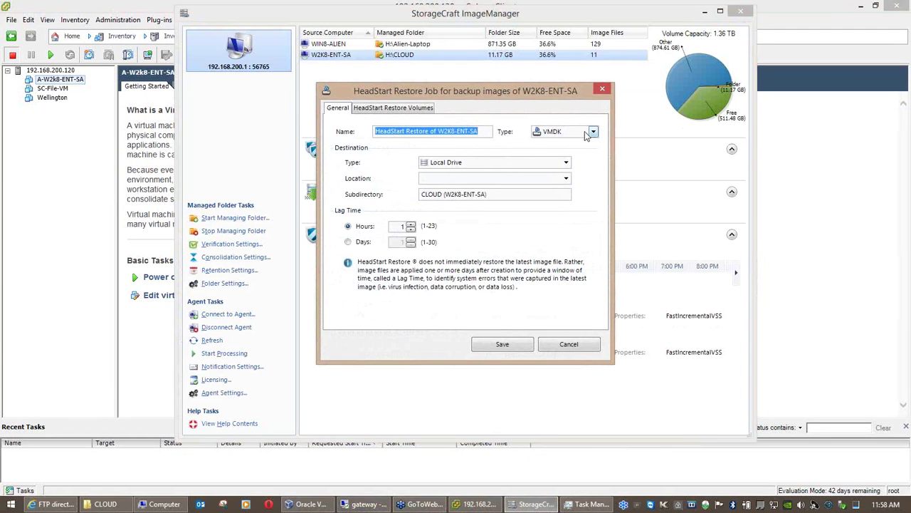
pyautogui.click(477, 163)
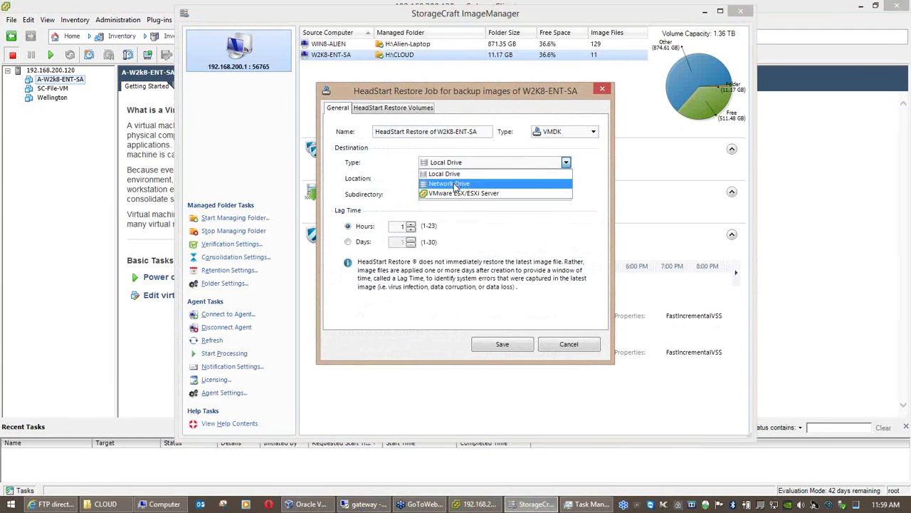
pyautogui.click(454, 183)
pyautogui.click(487, 165)
pyautogui.click(450, 190)
pyautogui.click(442, 183)
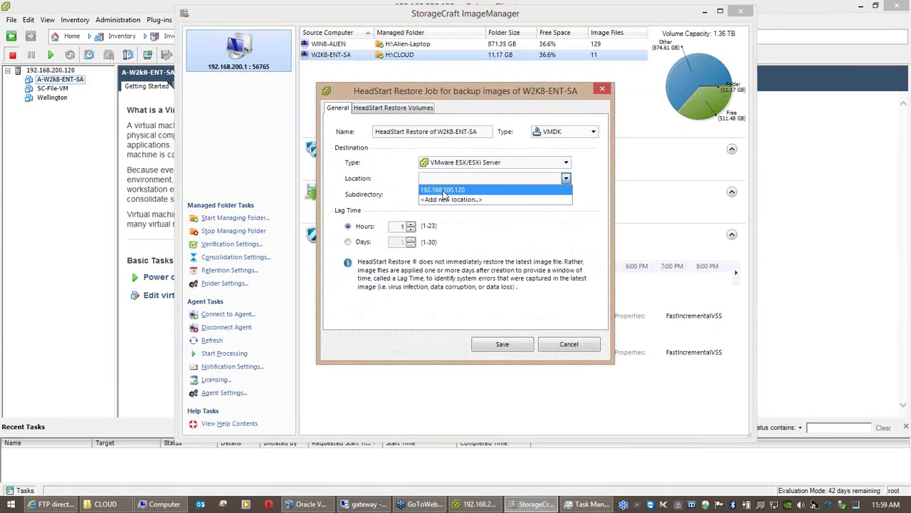
pyautogui.click(443, 189)
pyautogui.click(389, 111)
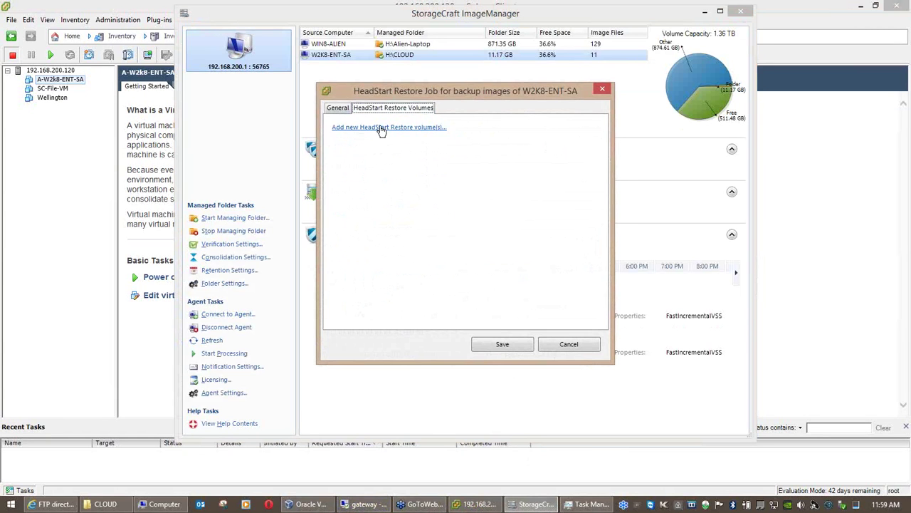
pyautogui.click(378, 128)
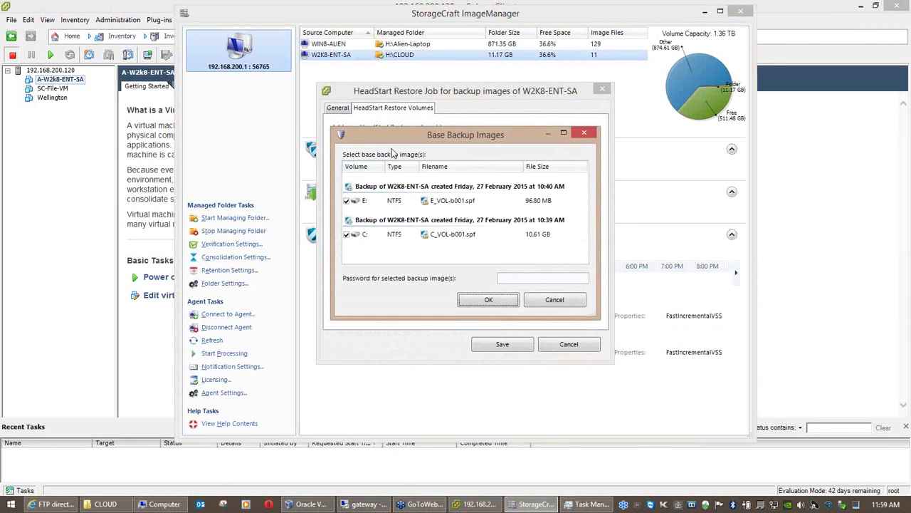
# Step: Enter the image password to add the C: and E: bases, then browse the ESXi target and hit the vSphere Client error
pyautogui.click(501, 277)
pyautogui.write('••••••••')
pyautogui.click(507, 301)
pyautogui.click(463, 149)
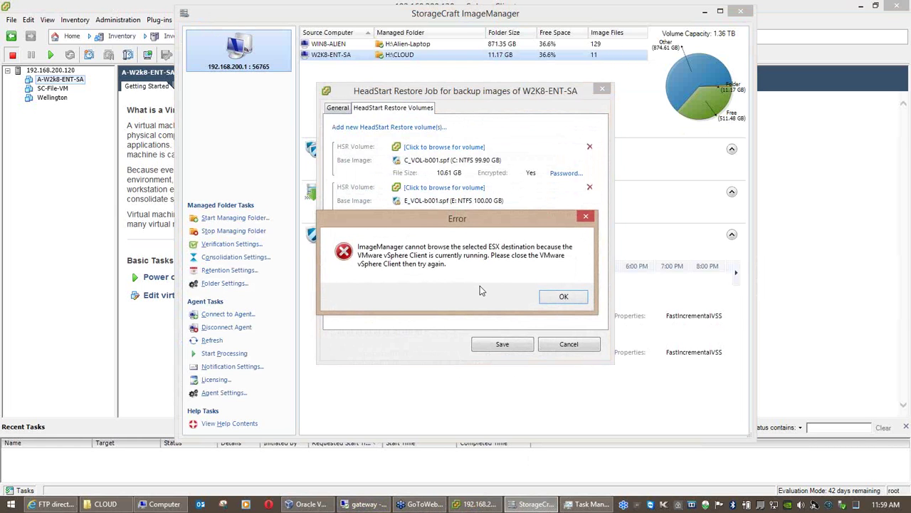
pyautogui.click(130, 9)
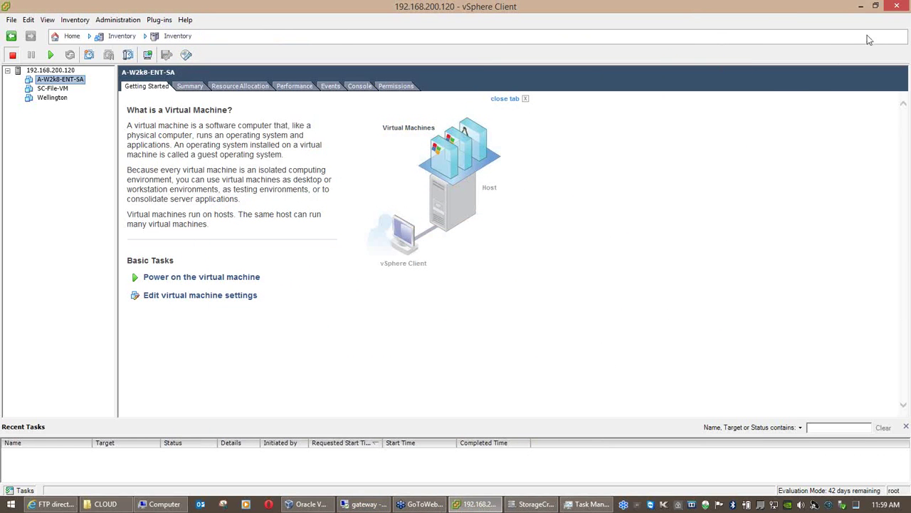
# Step: Close the vSphere Client, dismiss its error, and browse for the C: volume again, accepting the certificate
pyautogui.click(897, 7)
pyautogui.click(557, 297)
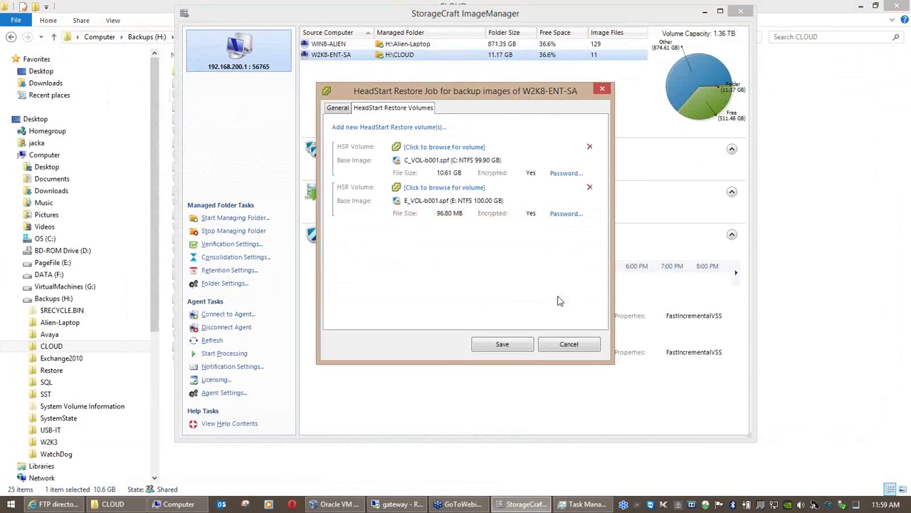
pyautogui.click(470, 146)
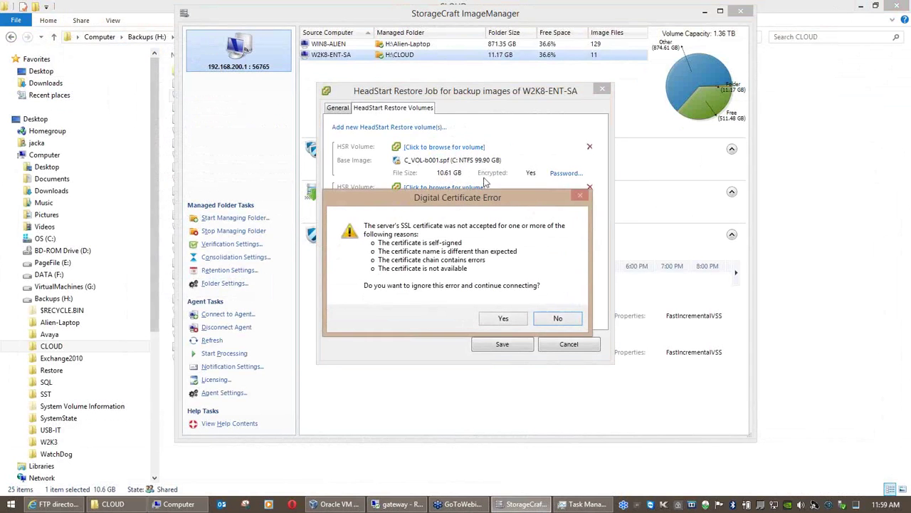
pyautogui.click(508, 319)
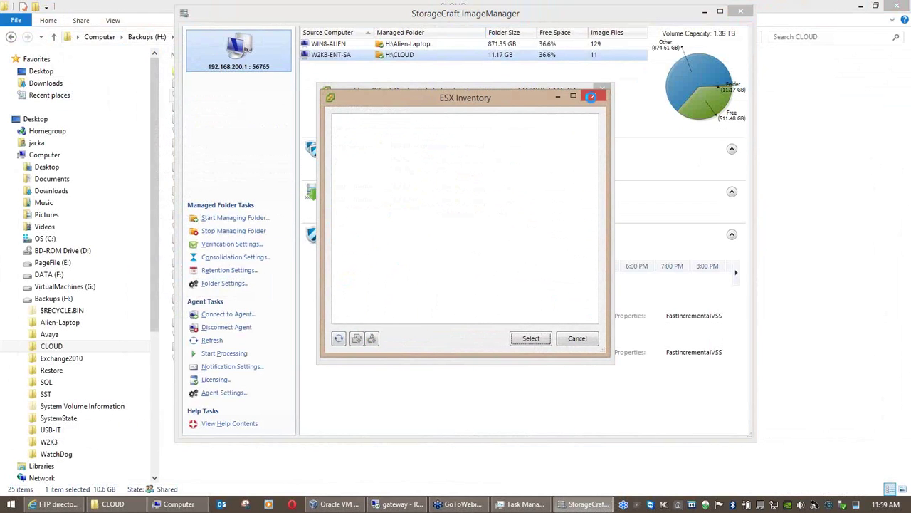
# Step: Cancel the ESX Inventory browse and the HeadStart Restore Job dialog for W2K8-ENT-SA
pyautogui.click(577, 338)
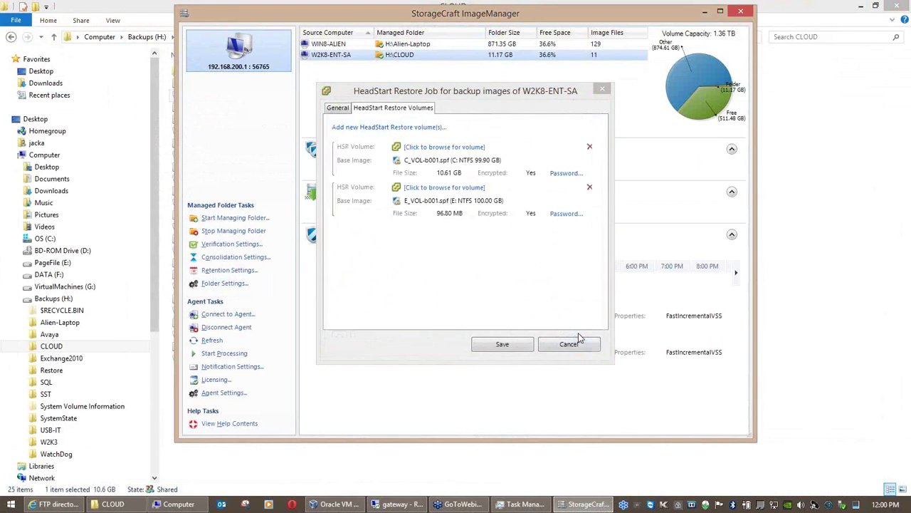
pyautogui.click(569, 345)
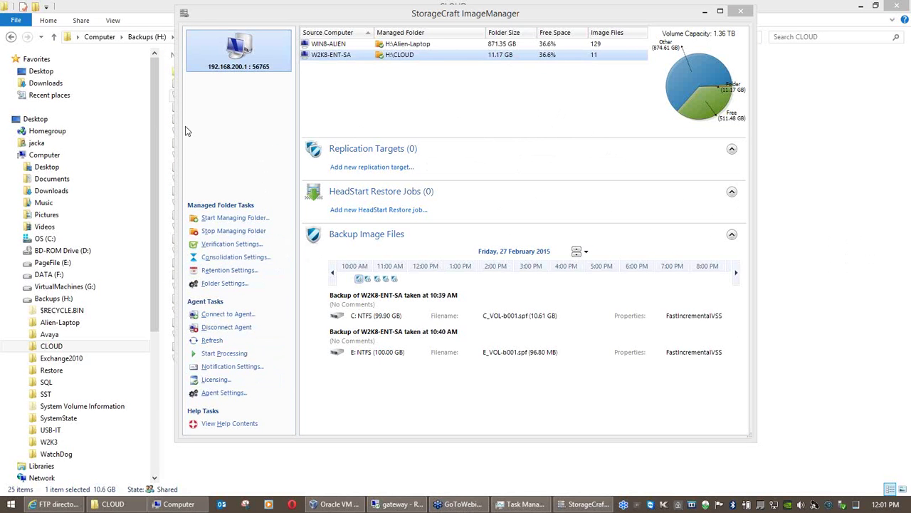
pyautogui.click(185, 14)
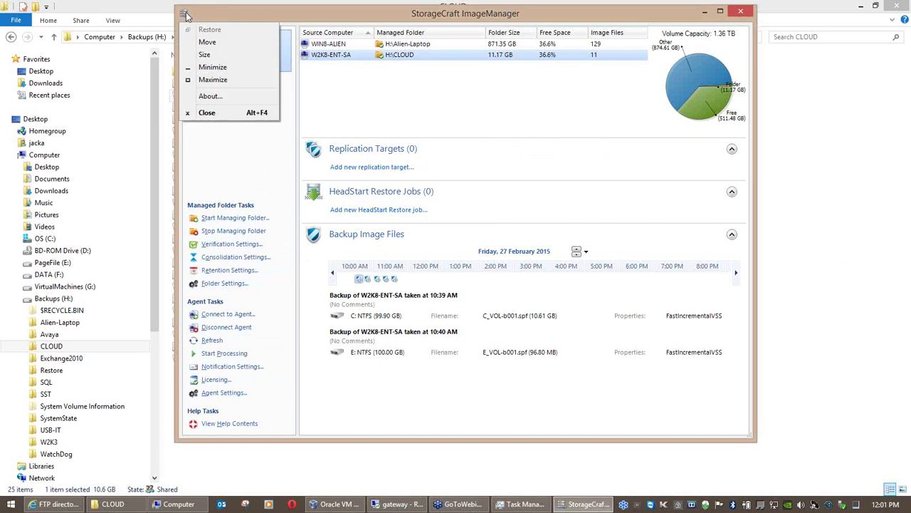
pyautogui.click(211, 96)
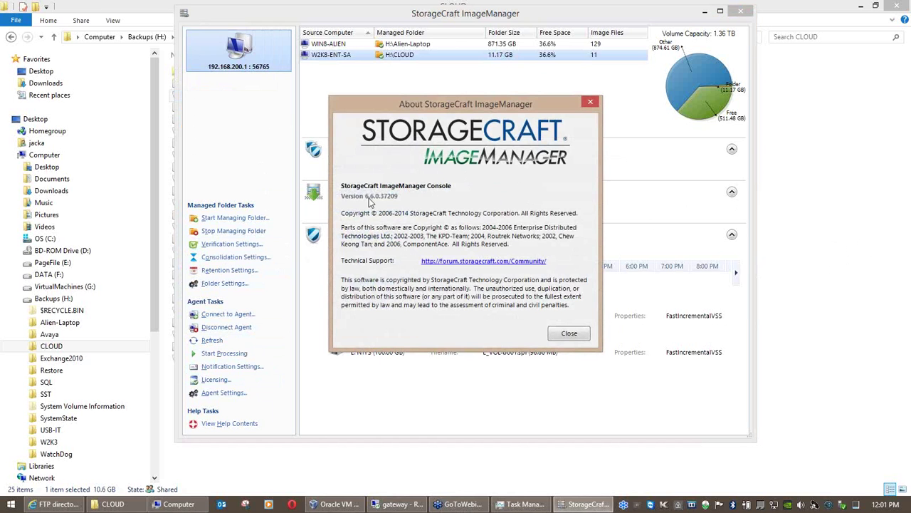
pyautogui.click(568, 334)
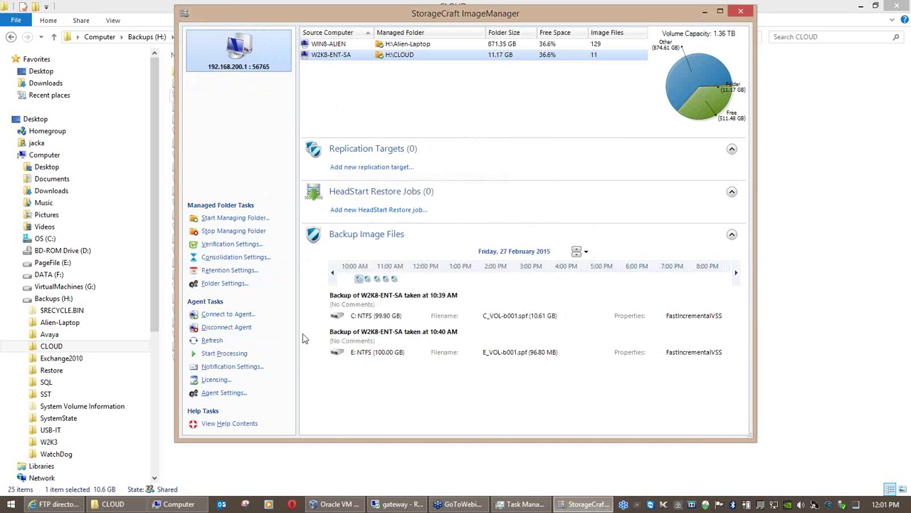
pyautogui.click(226, 393)
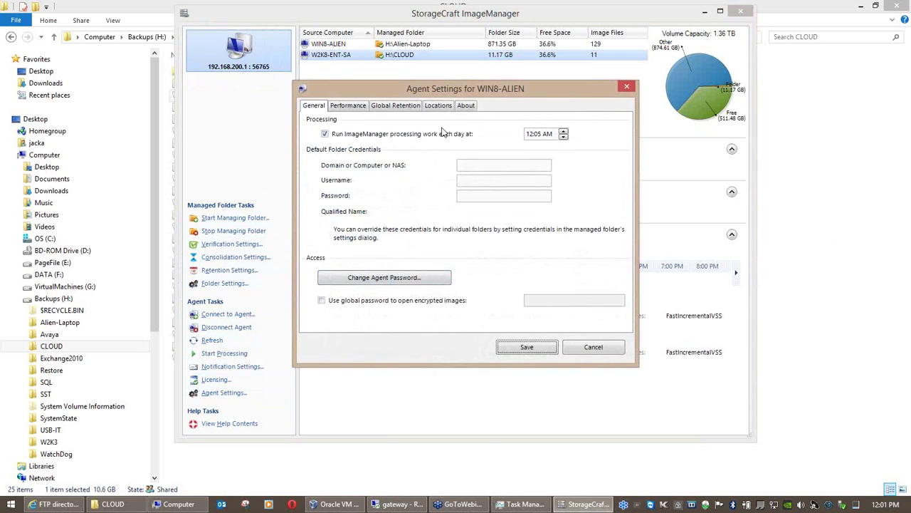
pyautogui.click(466, 105)
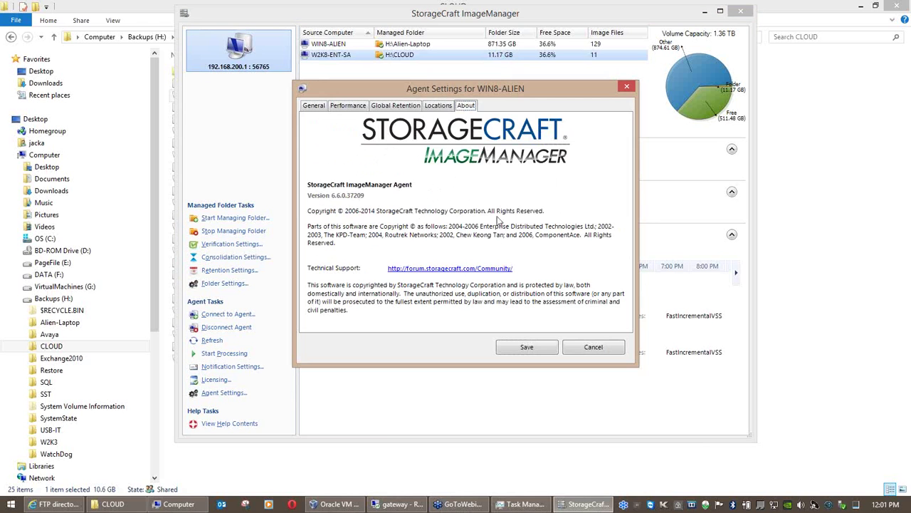
pyautogui.click(598, 346)
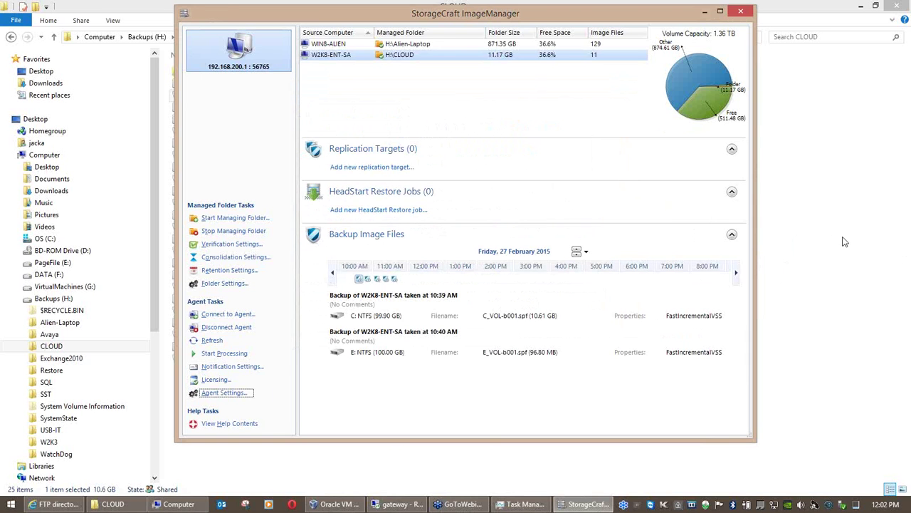
pyautogui.click(904, 238)
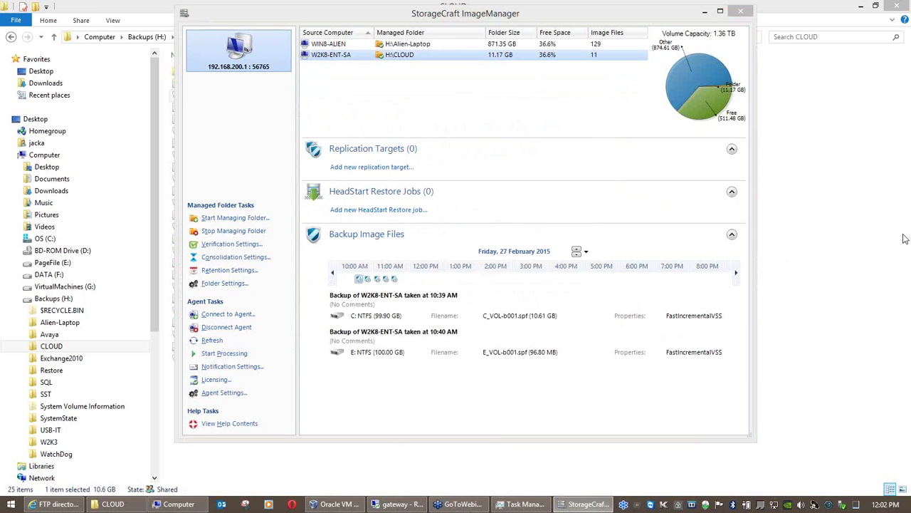